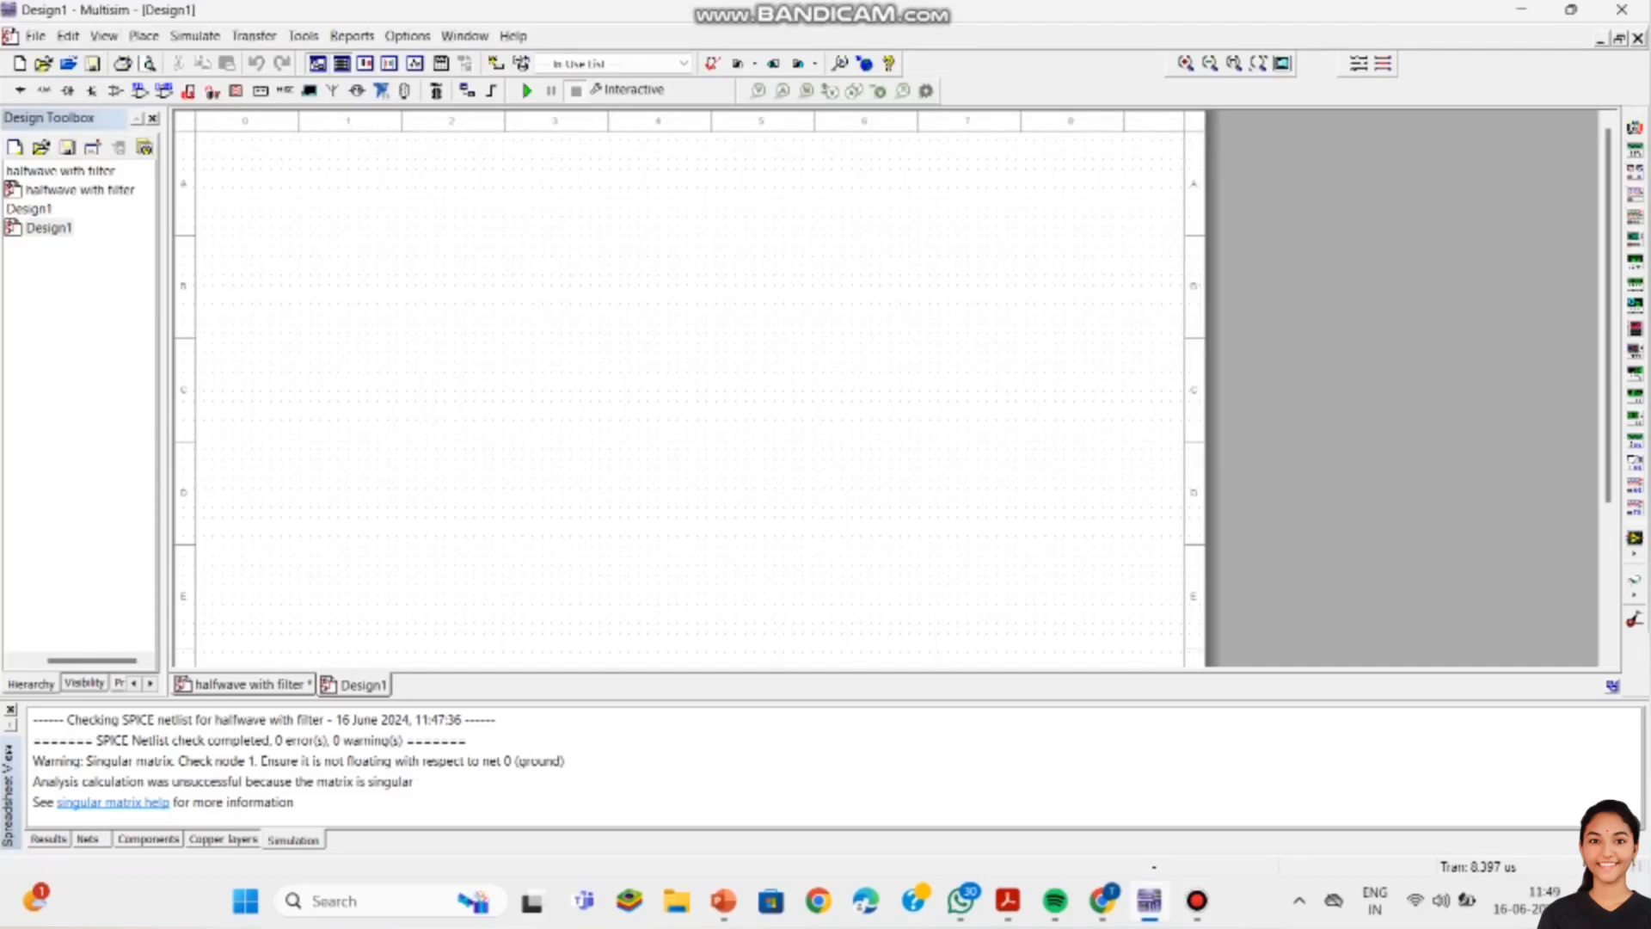
# Step: Place a 1k resistor from the Basic group horizontally in the upper-left area of the schematic
pyautogui.click(144, 36)
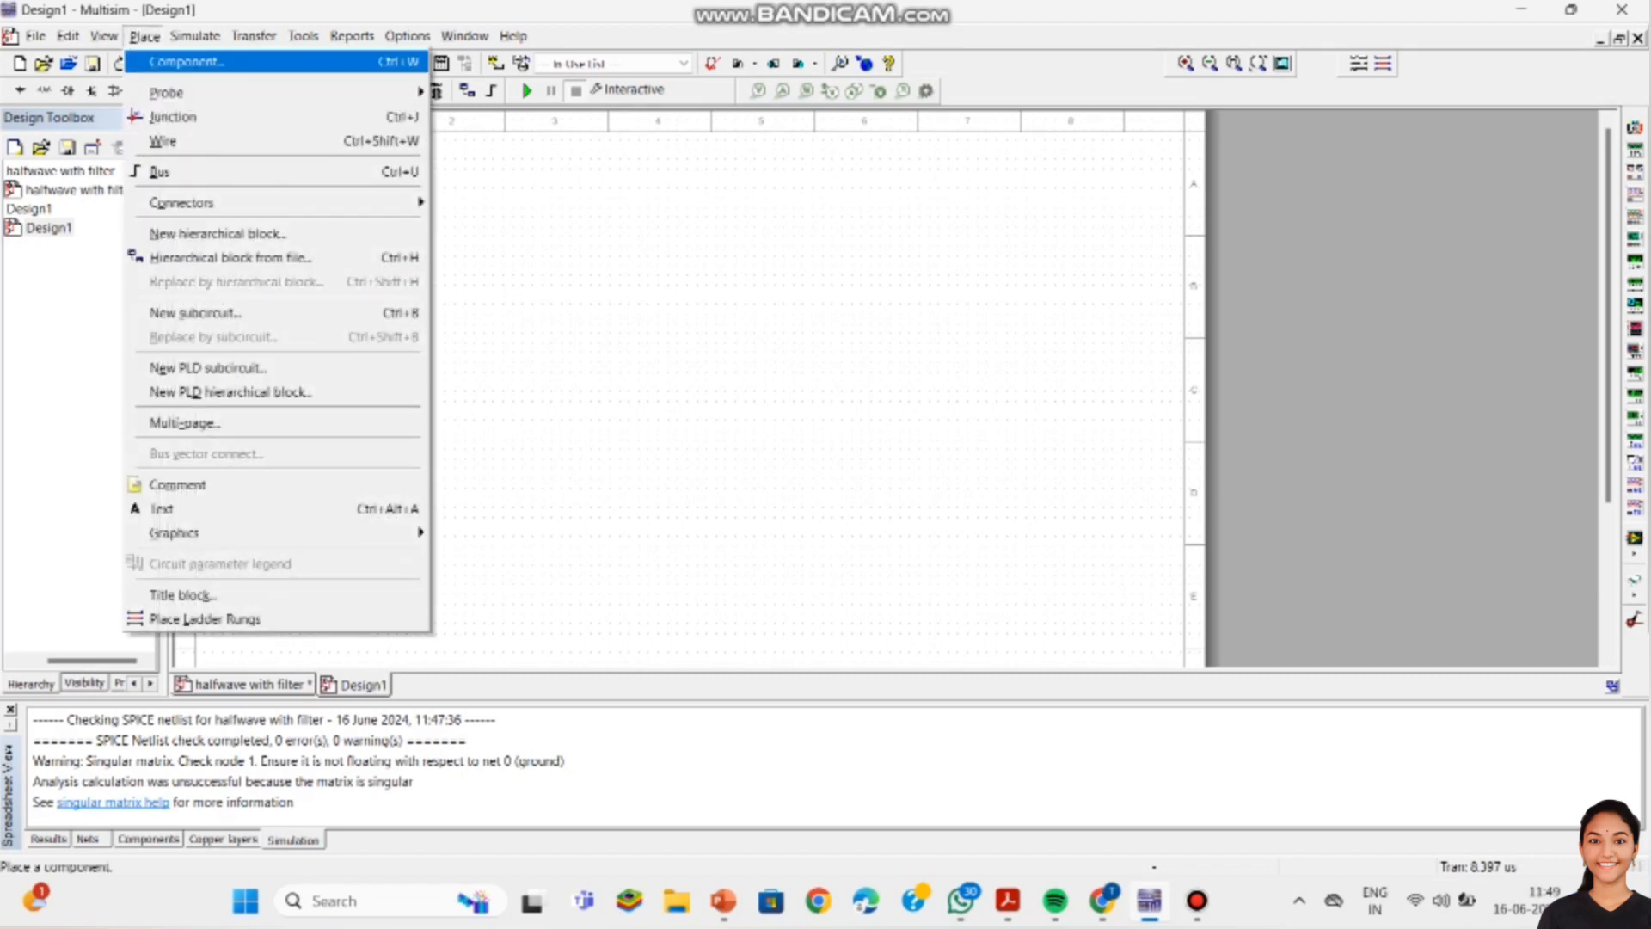
pyautogui.click(184, 60)
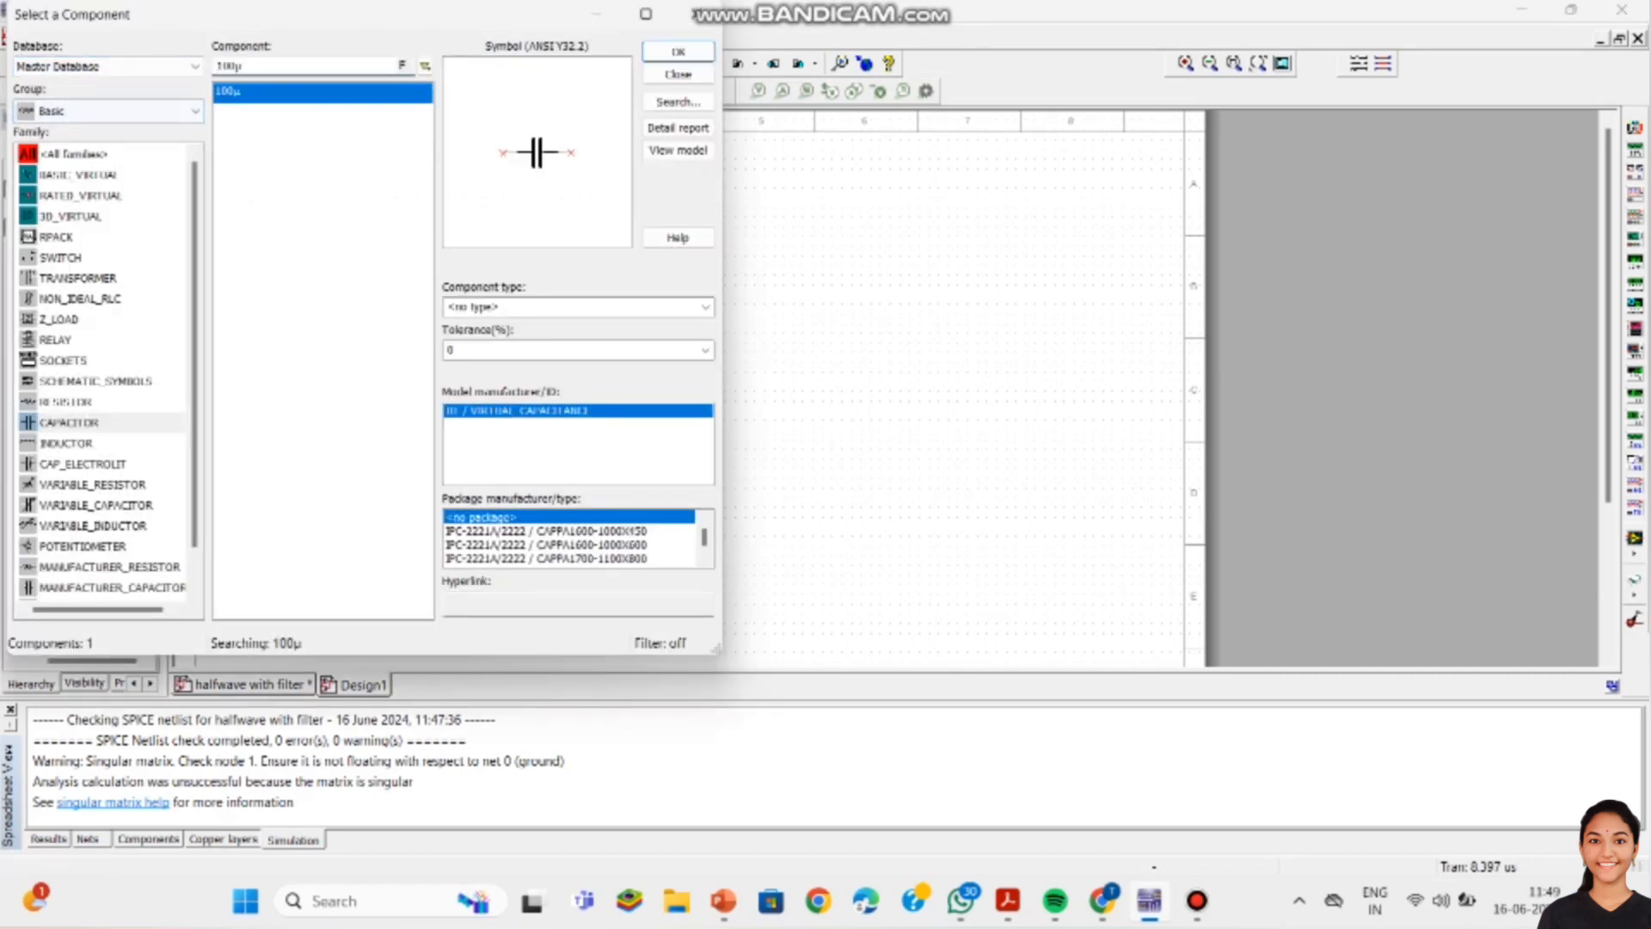
pyautogui.click(79, 402)
pyautogui.click(274, 66)
pyautogui.press('BackSpace')
pyautogui.press('BackSpace')
pyautogui.press('BackSpace')
pyautogui.press('BackSpace')
pyautogui.press('BackSpace')
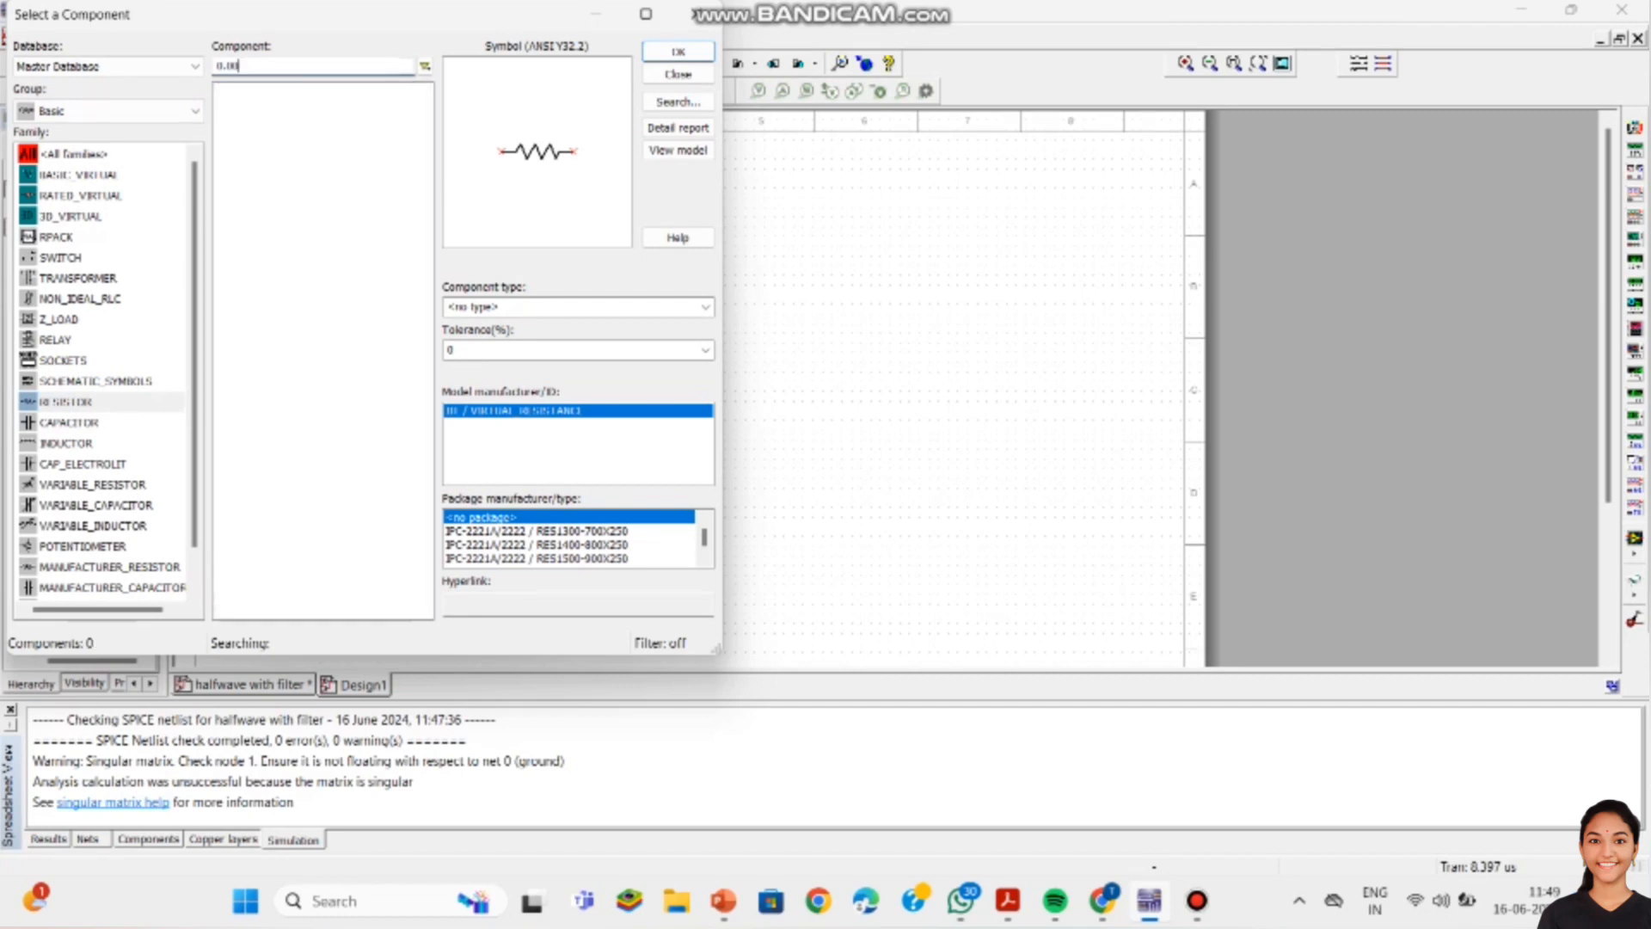
pyautogui.write('1k')
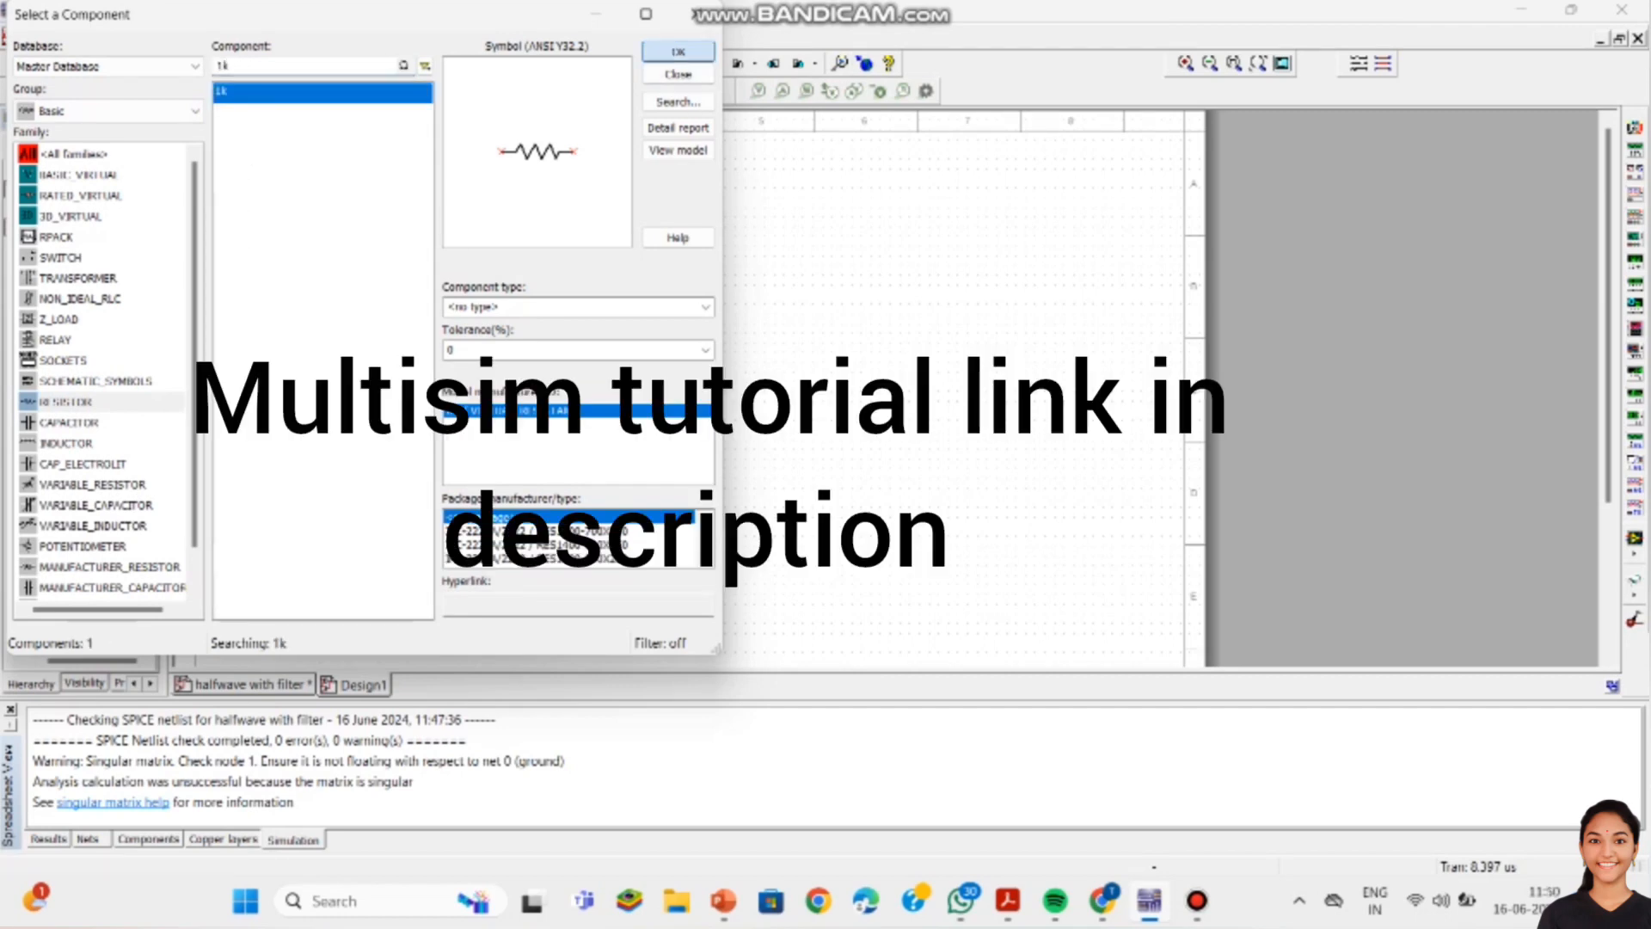
pyautogui.click(679, 51)
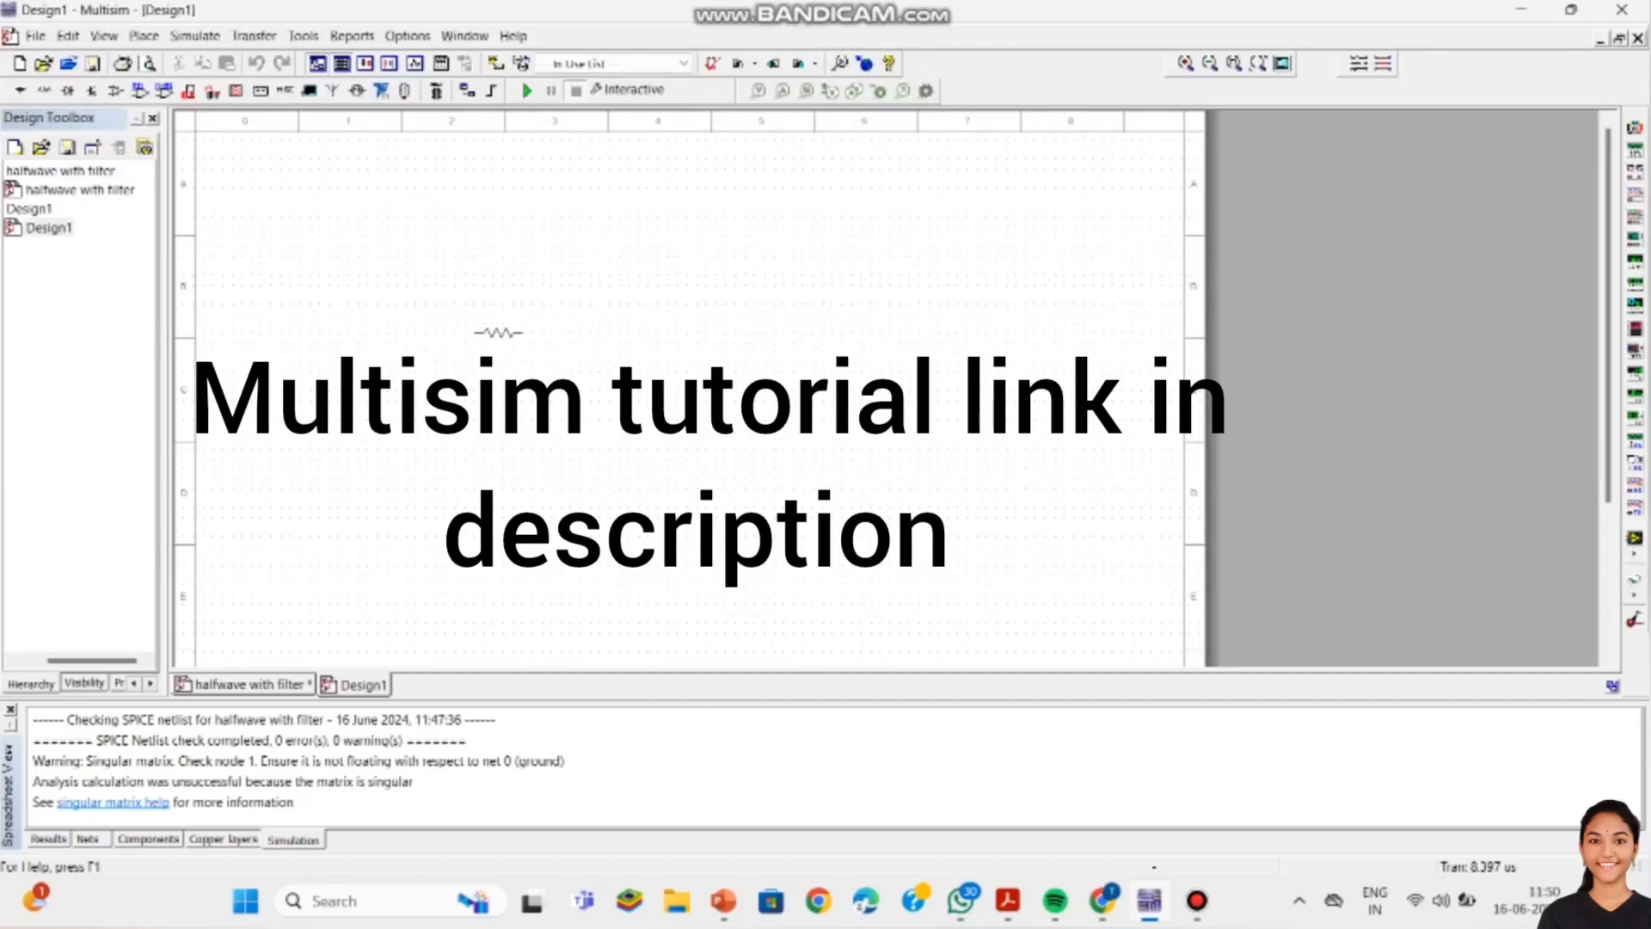
pyautogui.click(497, 334)
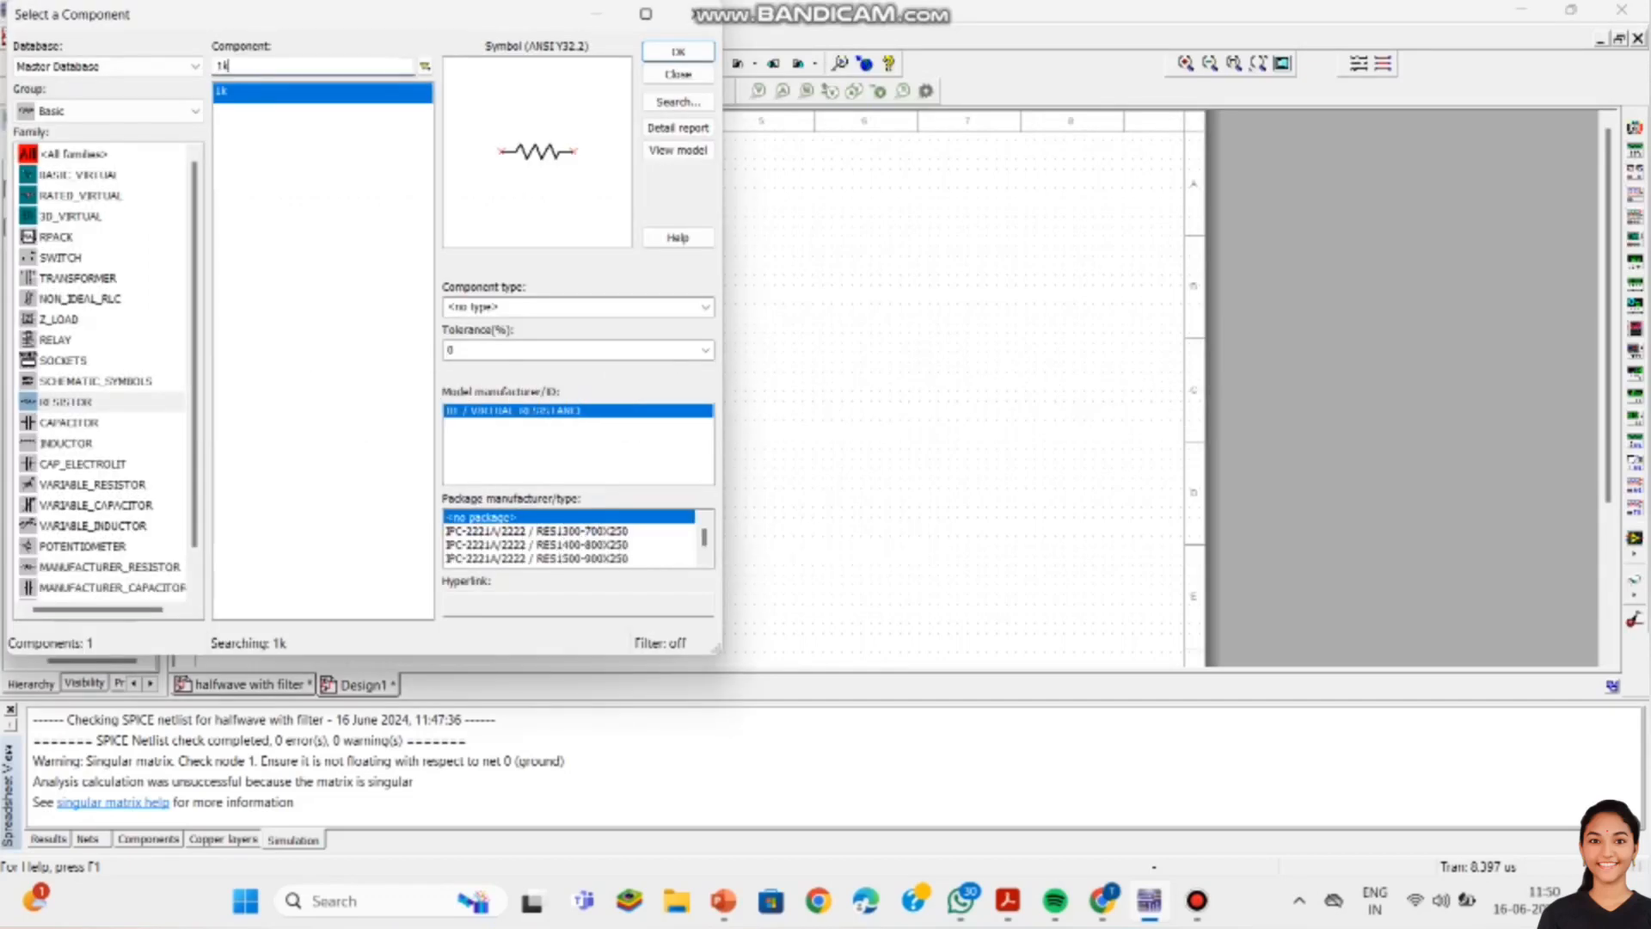
# Step: Place a DC_POWER source from the Sources group below and to the left of resistor R1
pyautogui.press('BackSpace')
pyautogui.press('BackSpace')
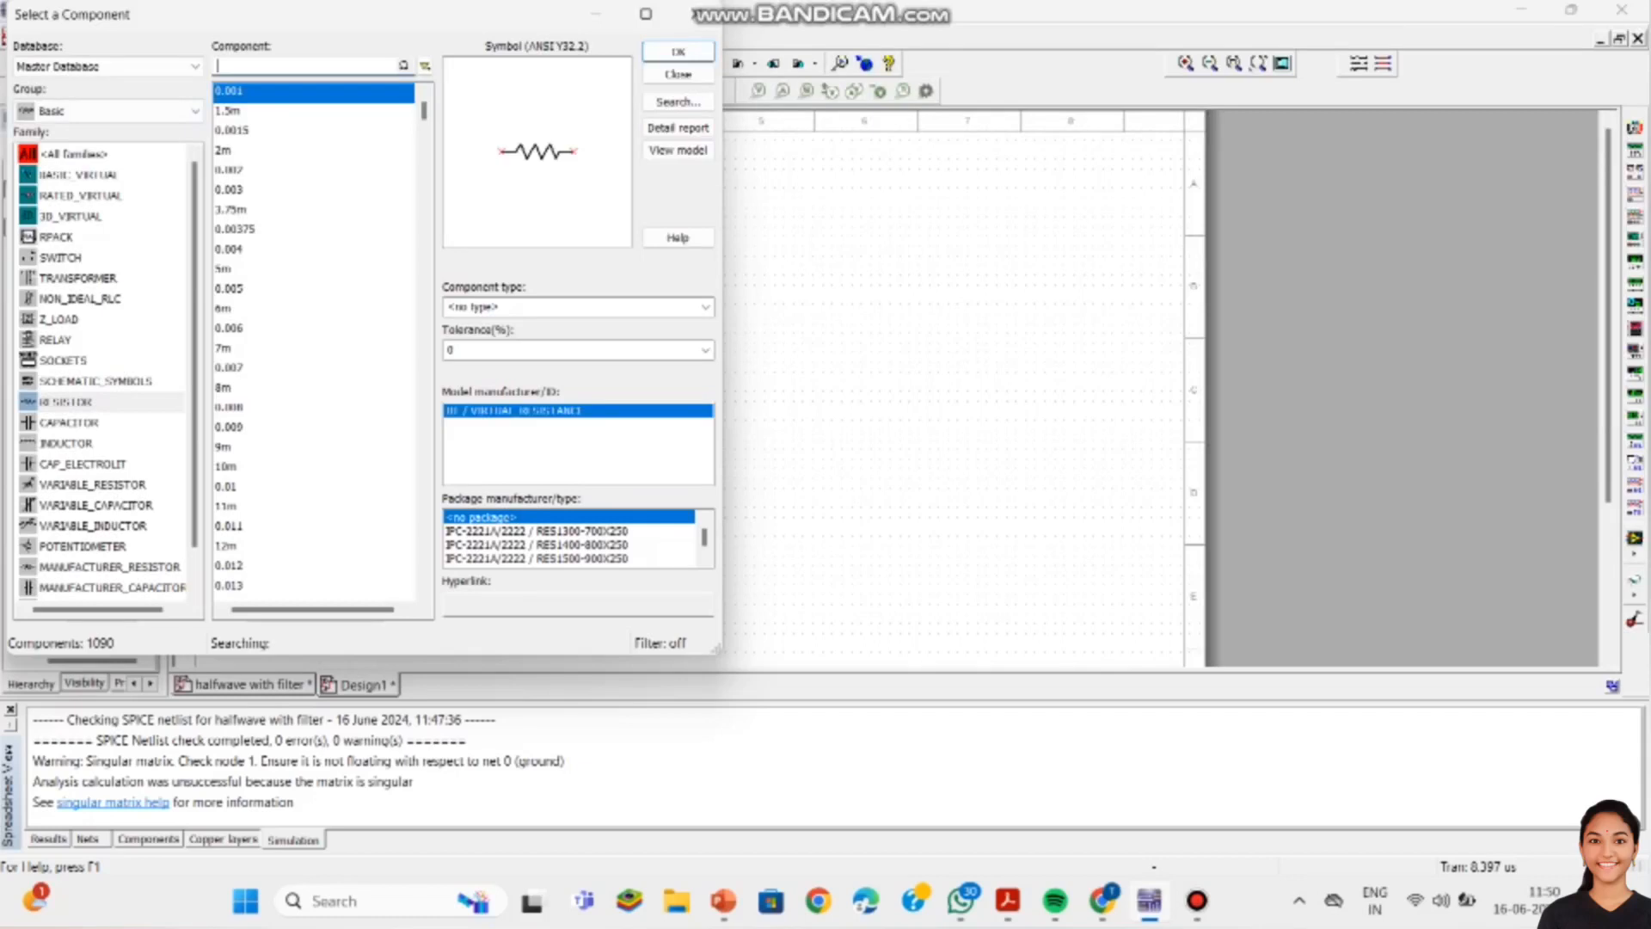
pyautogui.click(109, 111)
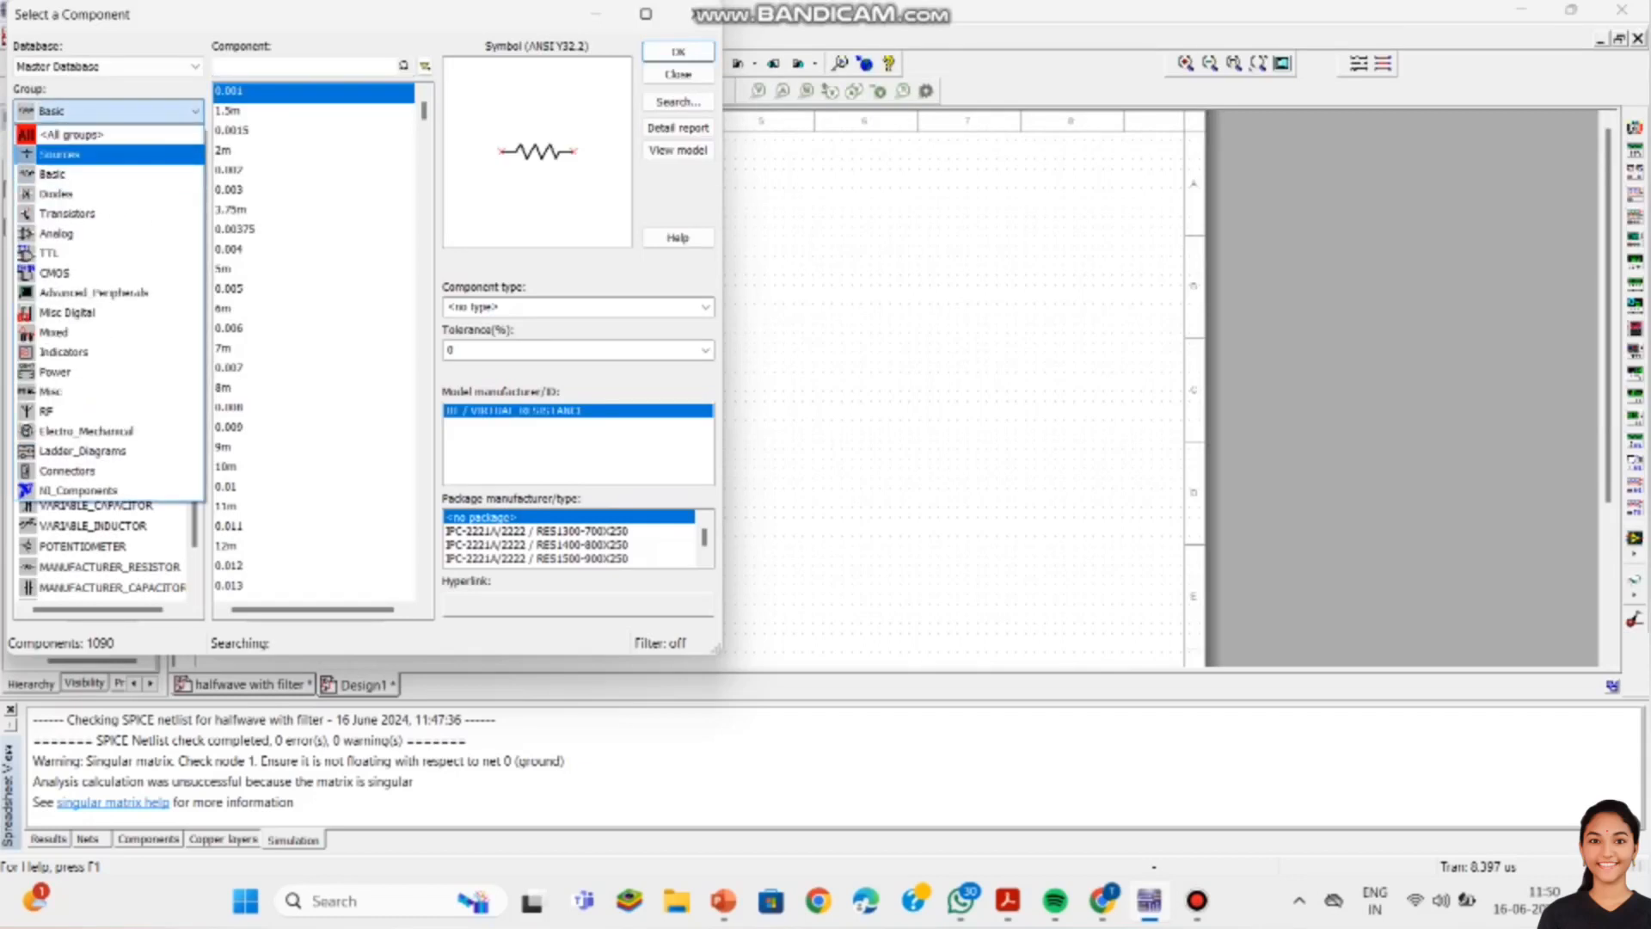
pyautogui.click(95, 154)
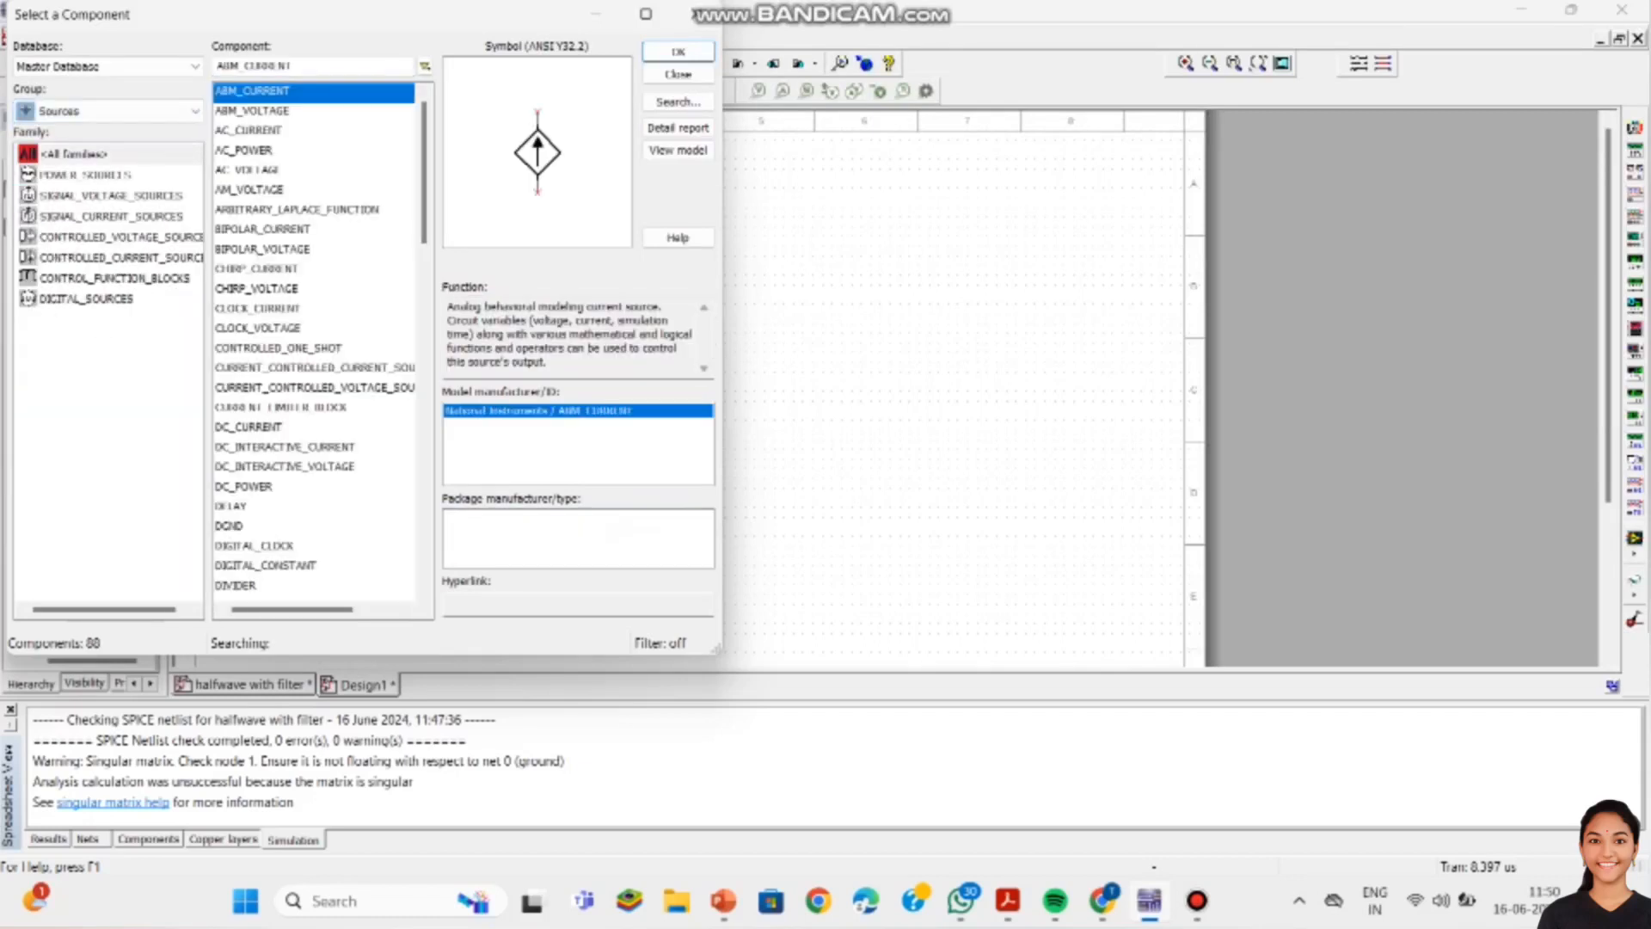
pyautogui.click(248, 427)
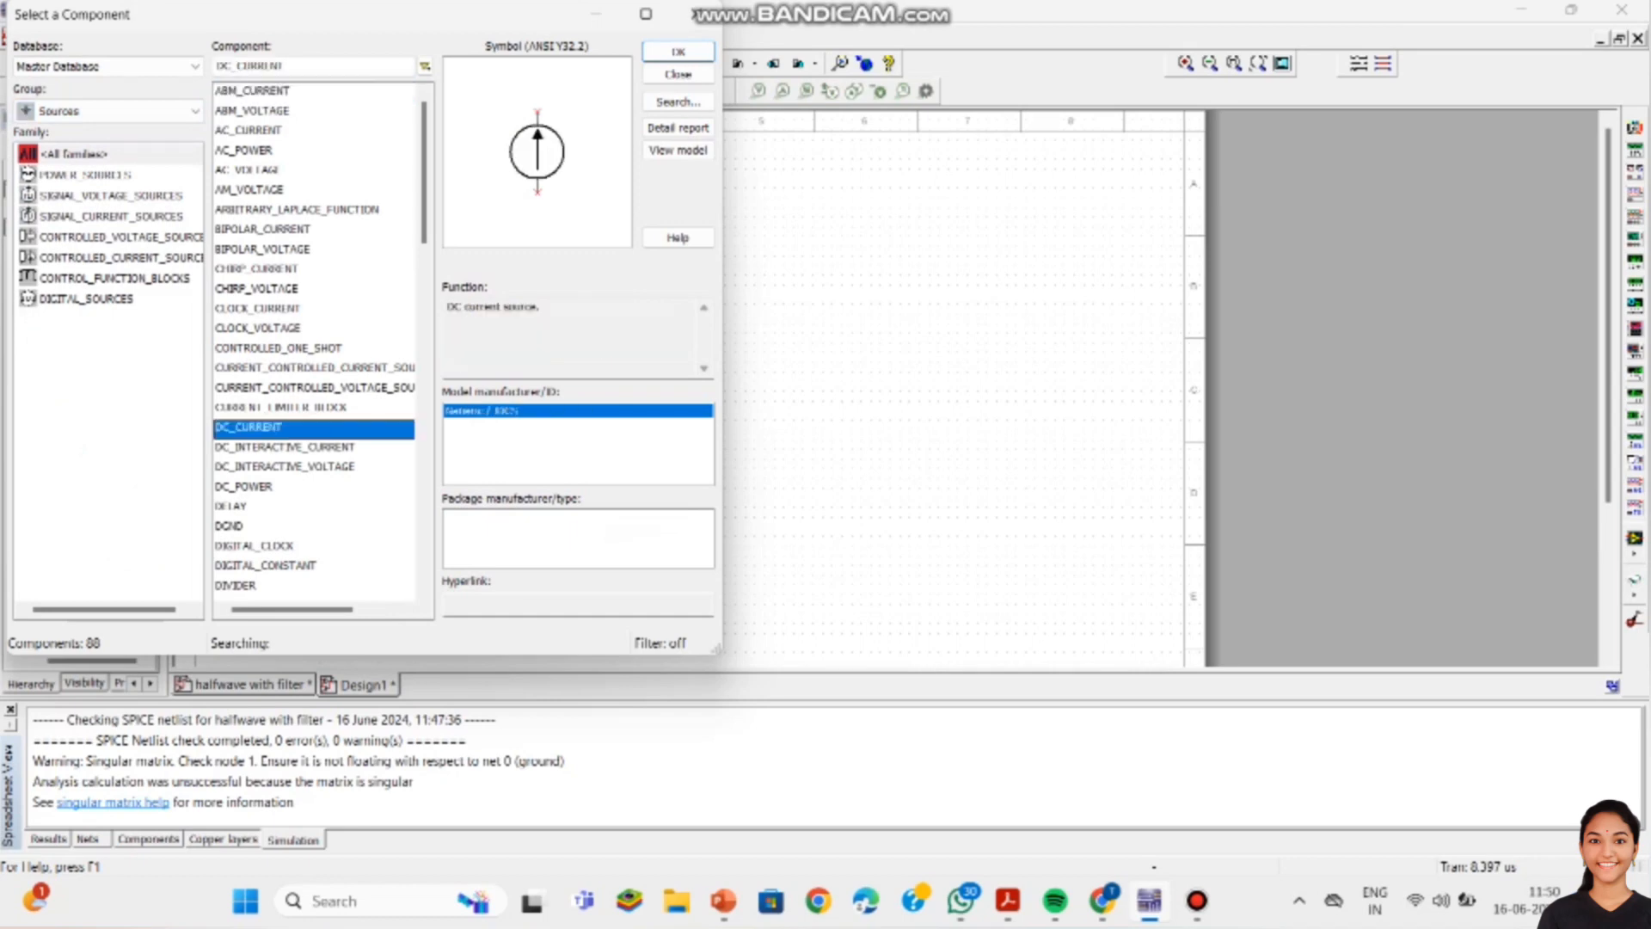
pyautogui.click(244, 488)
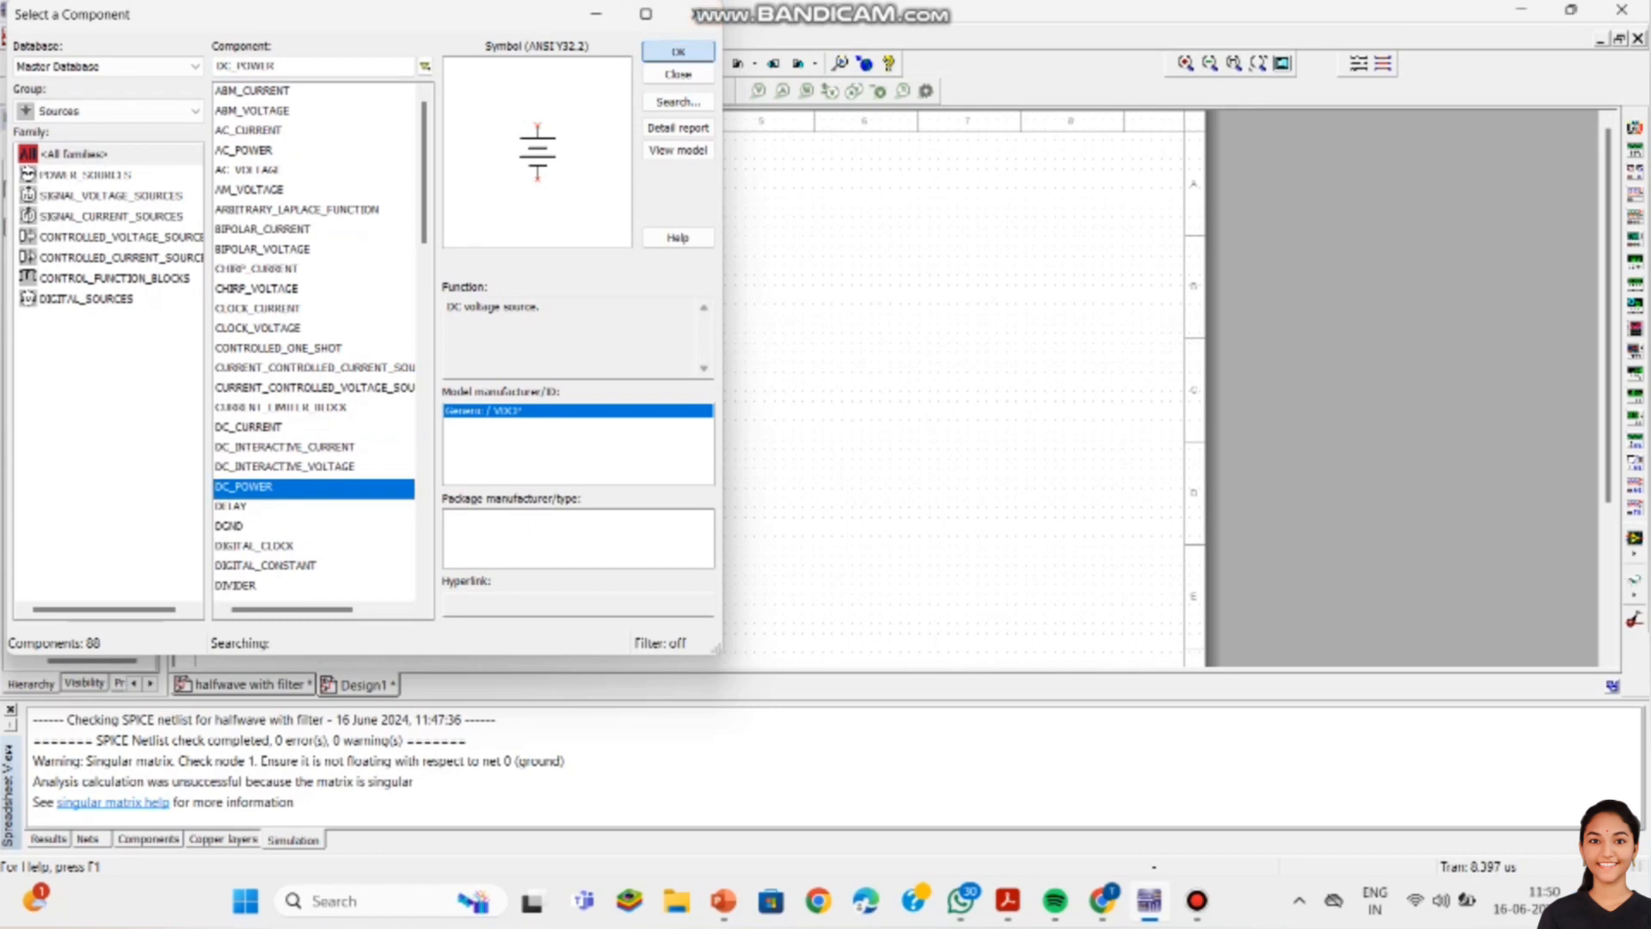
pyautogui.click(678, 51)
pyautogui.click(417, 418)
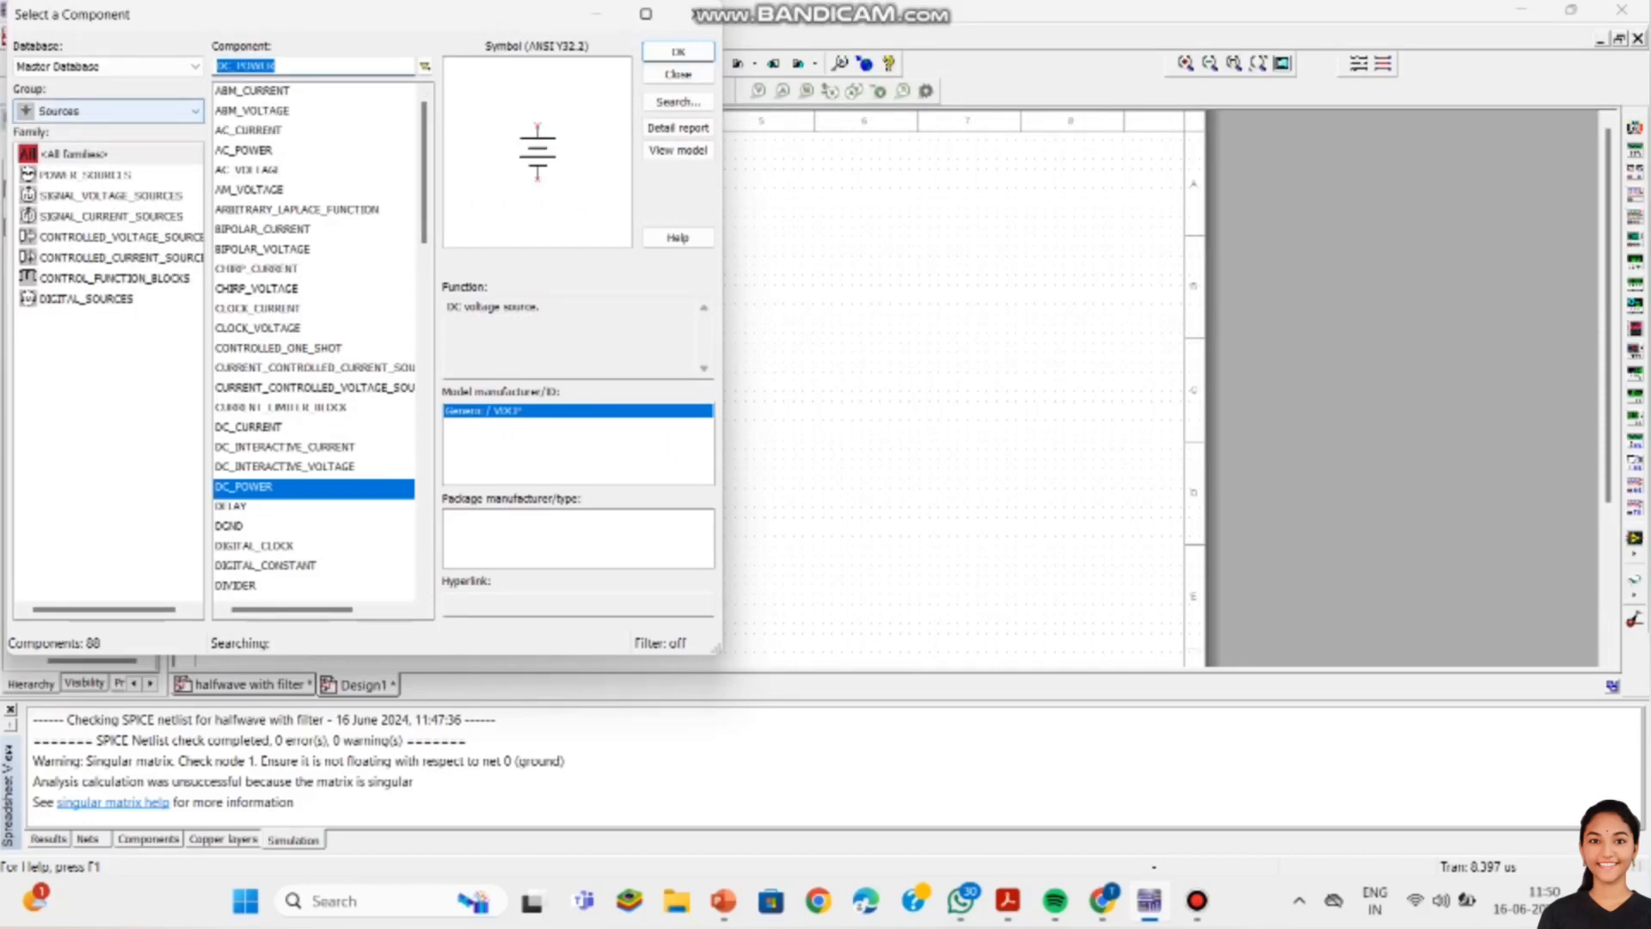
# Step: Add a 10k resistor from the Basic group, rotated 90 degrees to vertical, well to the right of source V1
pyautogui.click(194, 111)
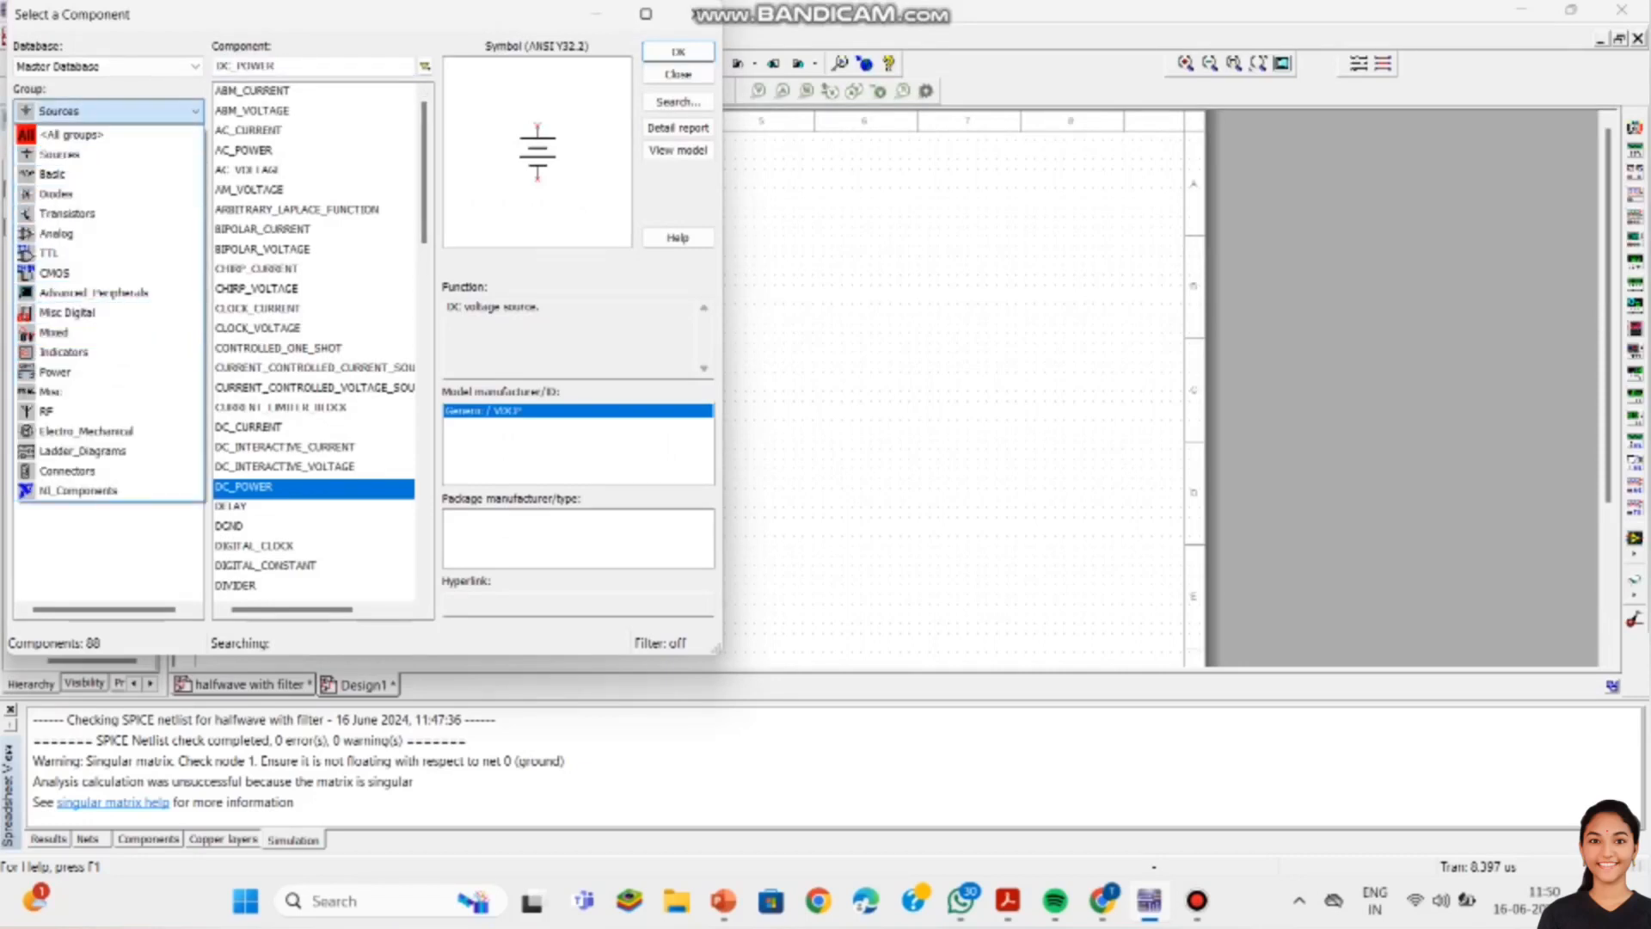
pyautogui.click(69, 174)
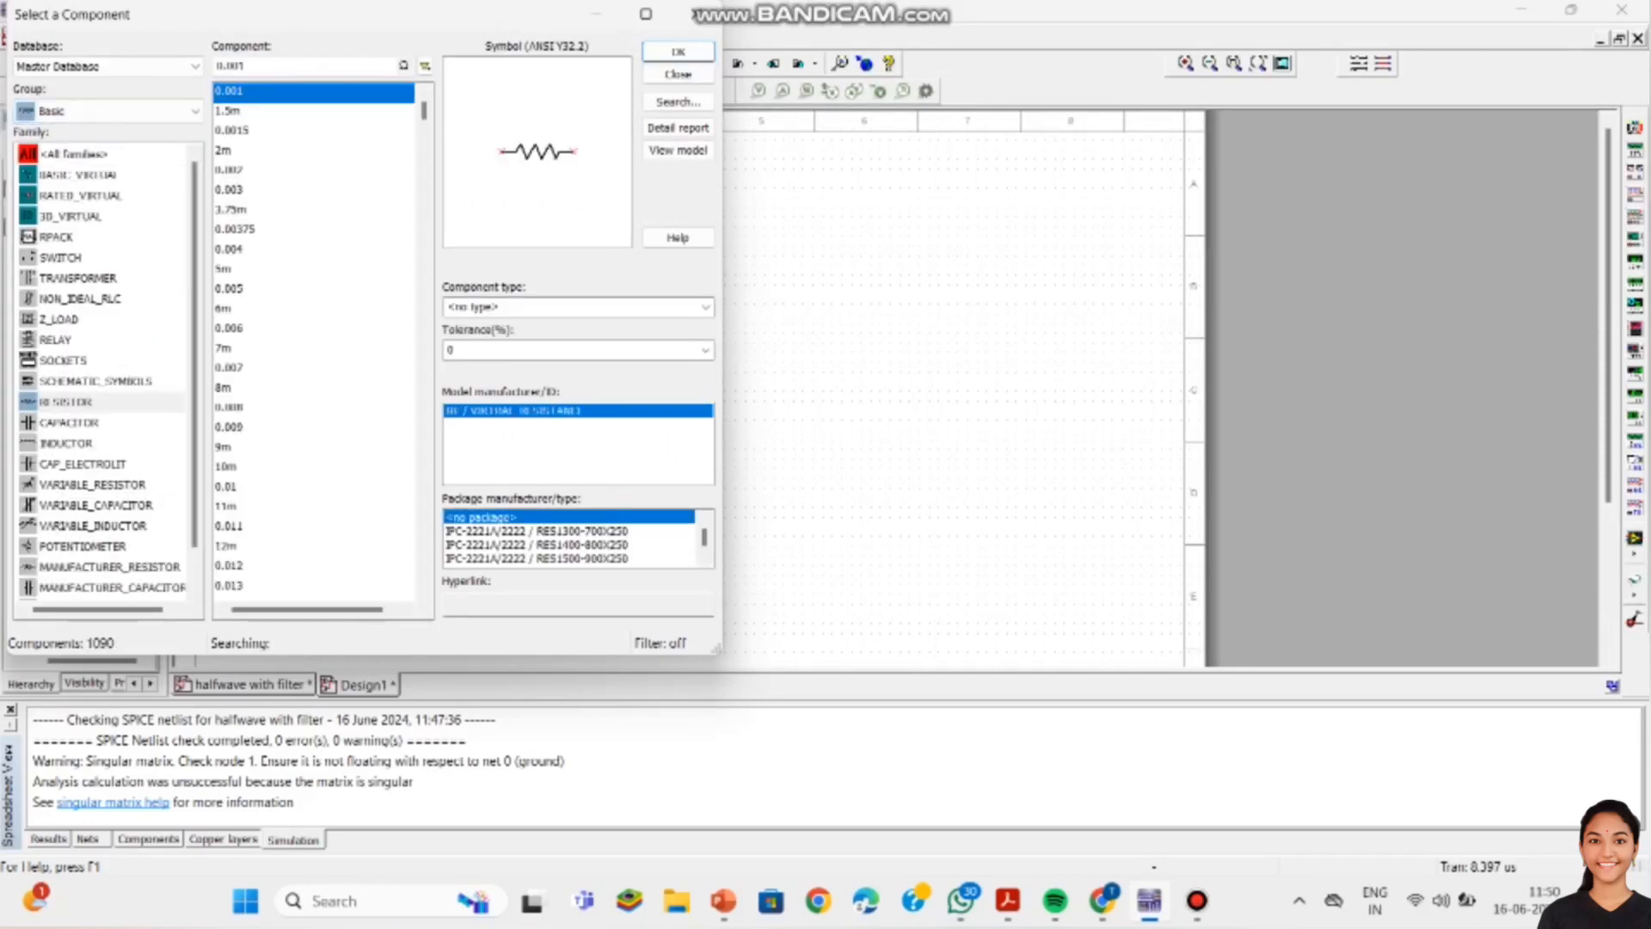
pyautogui.click(258, 66)
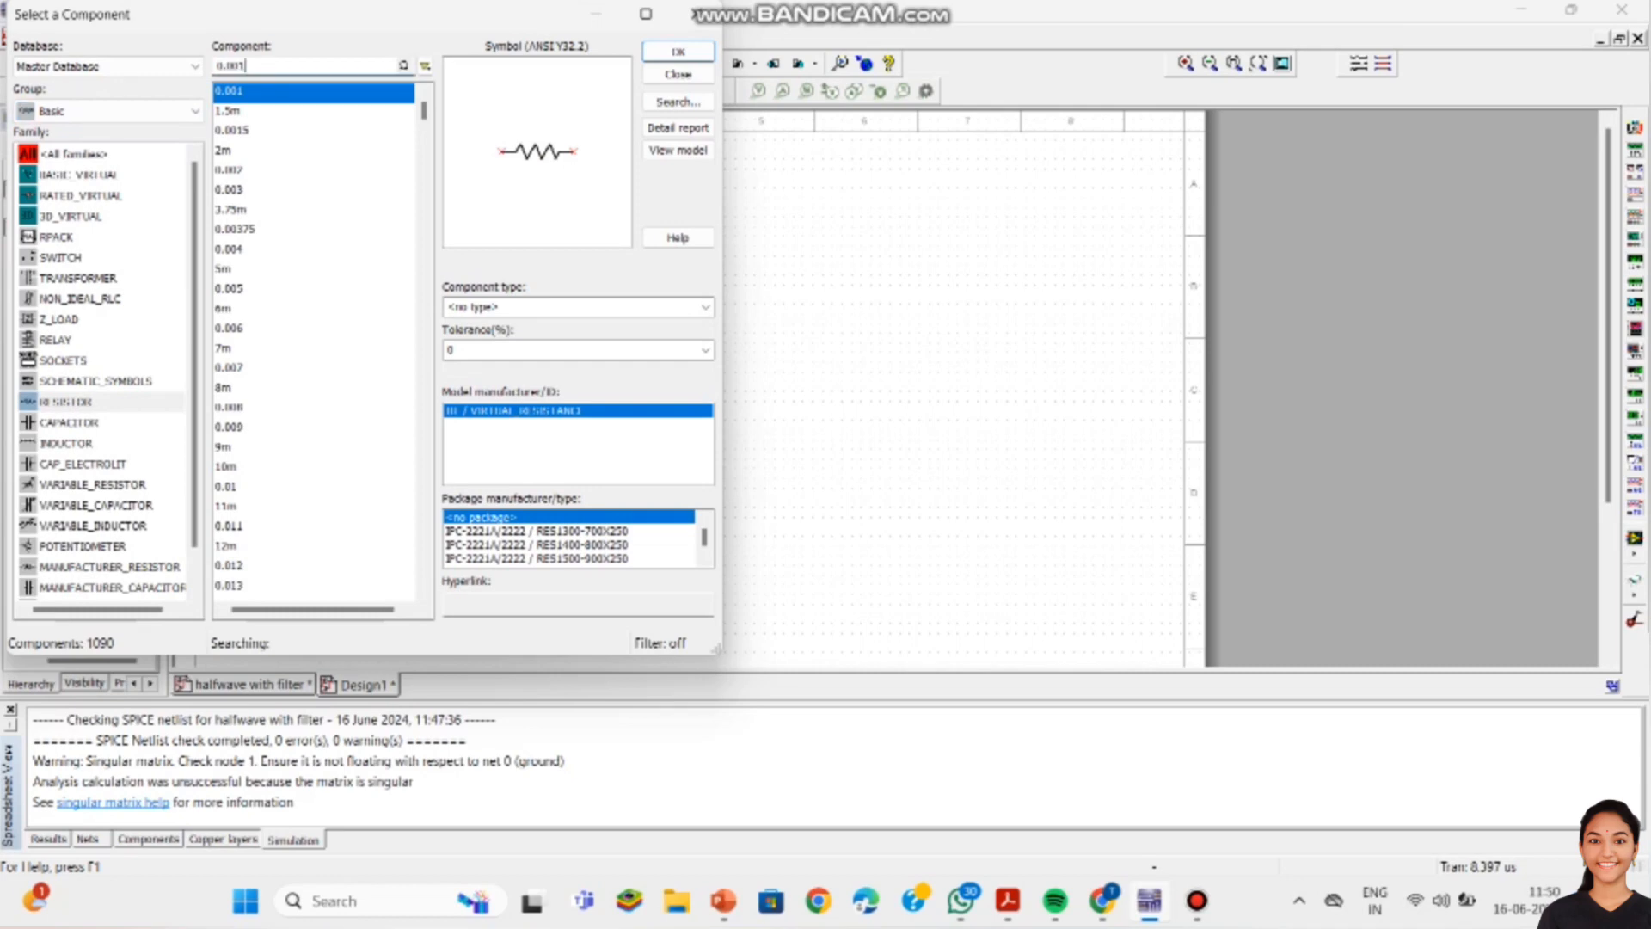
pyautogui.press('BackSpace')
pyautogui.press('BackSpace')
pyautogui.press('BackSpace')
pyautogui.press('BackSpace')
pyautogui.press('BackSpace')
pyautogui.write('10k')
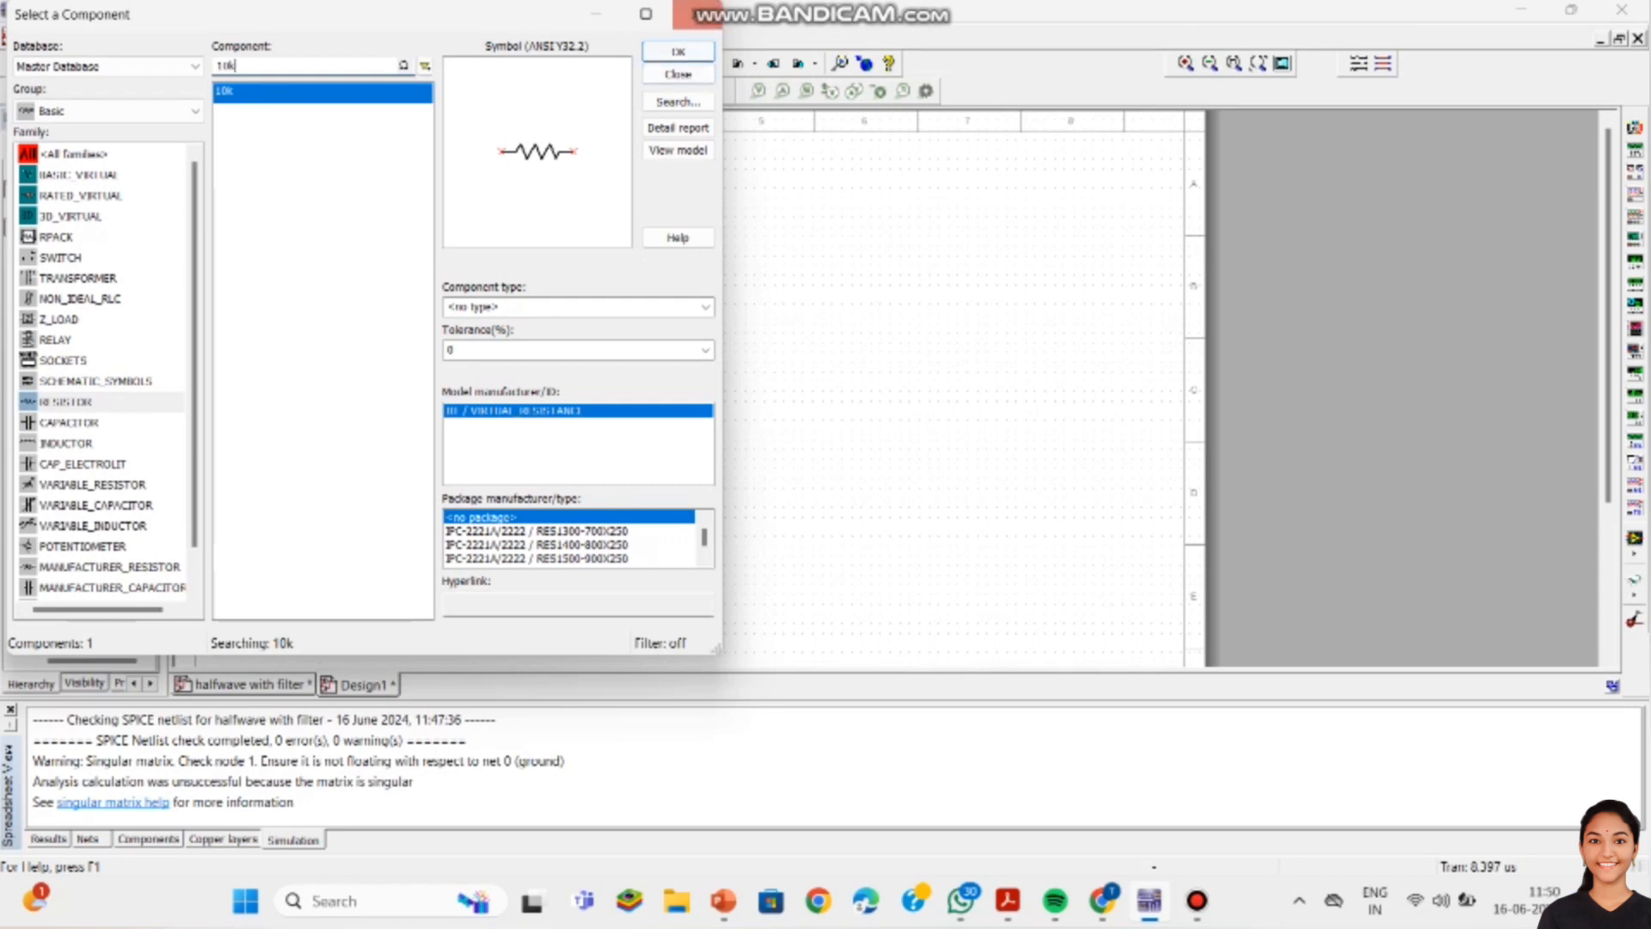
pyautogui.click(678, 52)
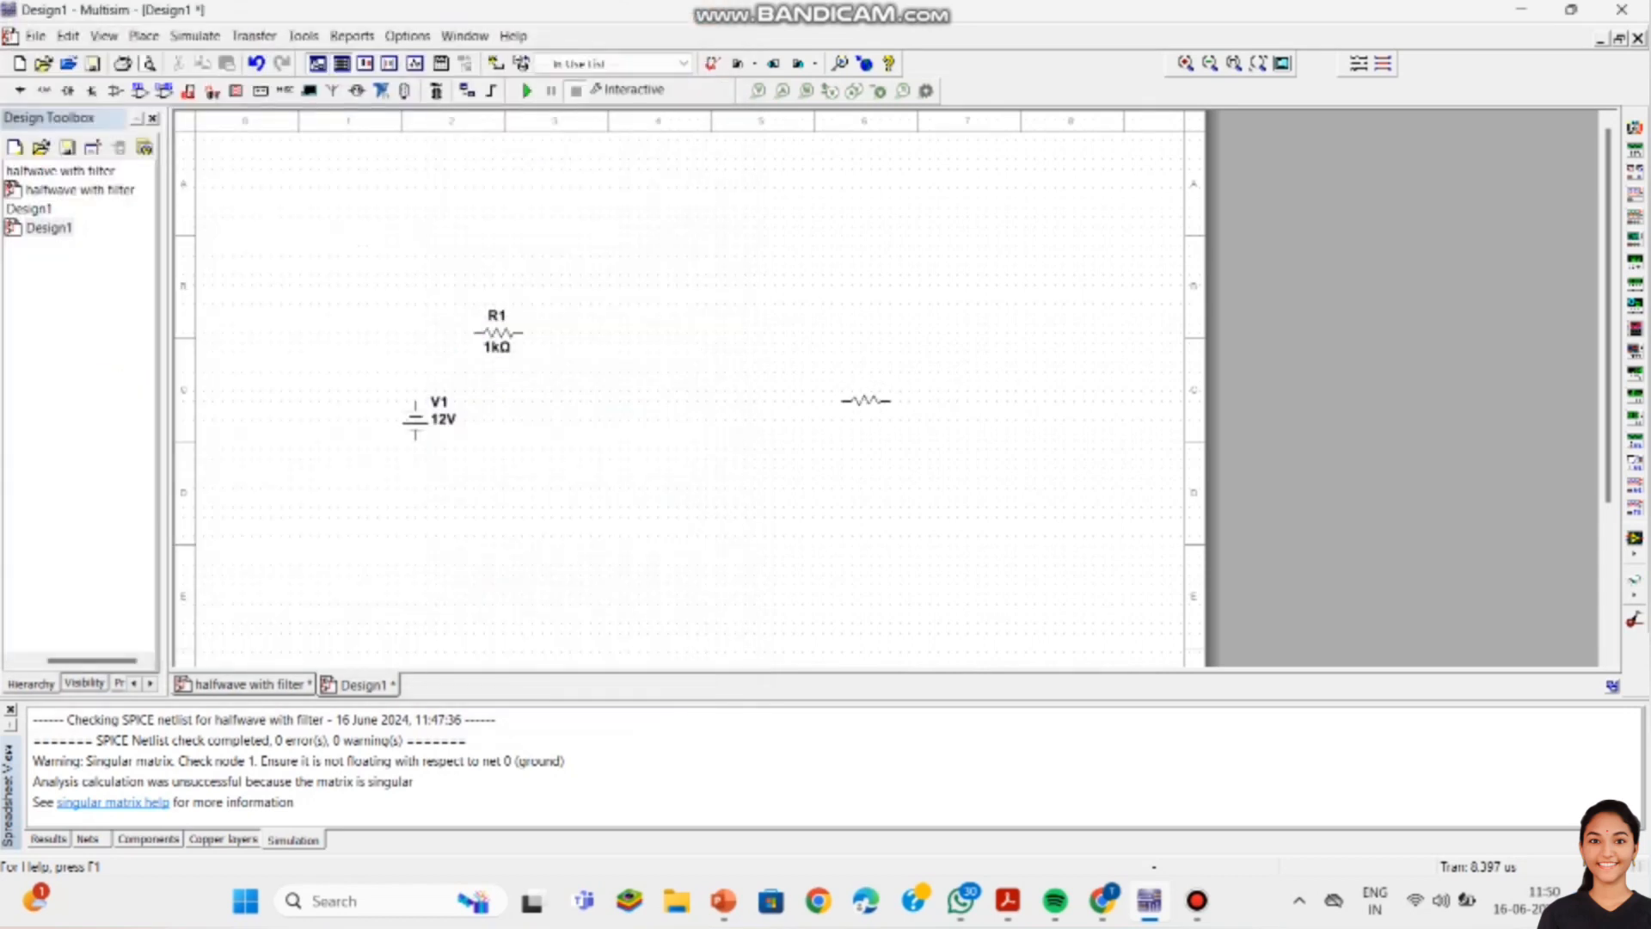
pyautogui.hotkey('ctrl', 'r')
pyautogui.click(794, 434)
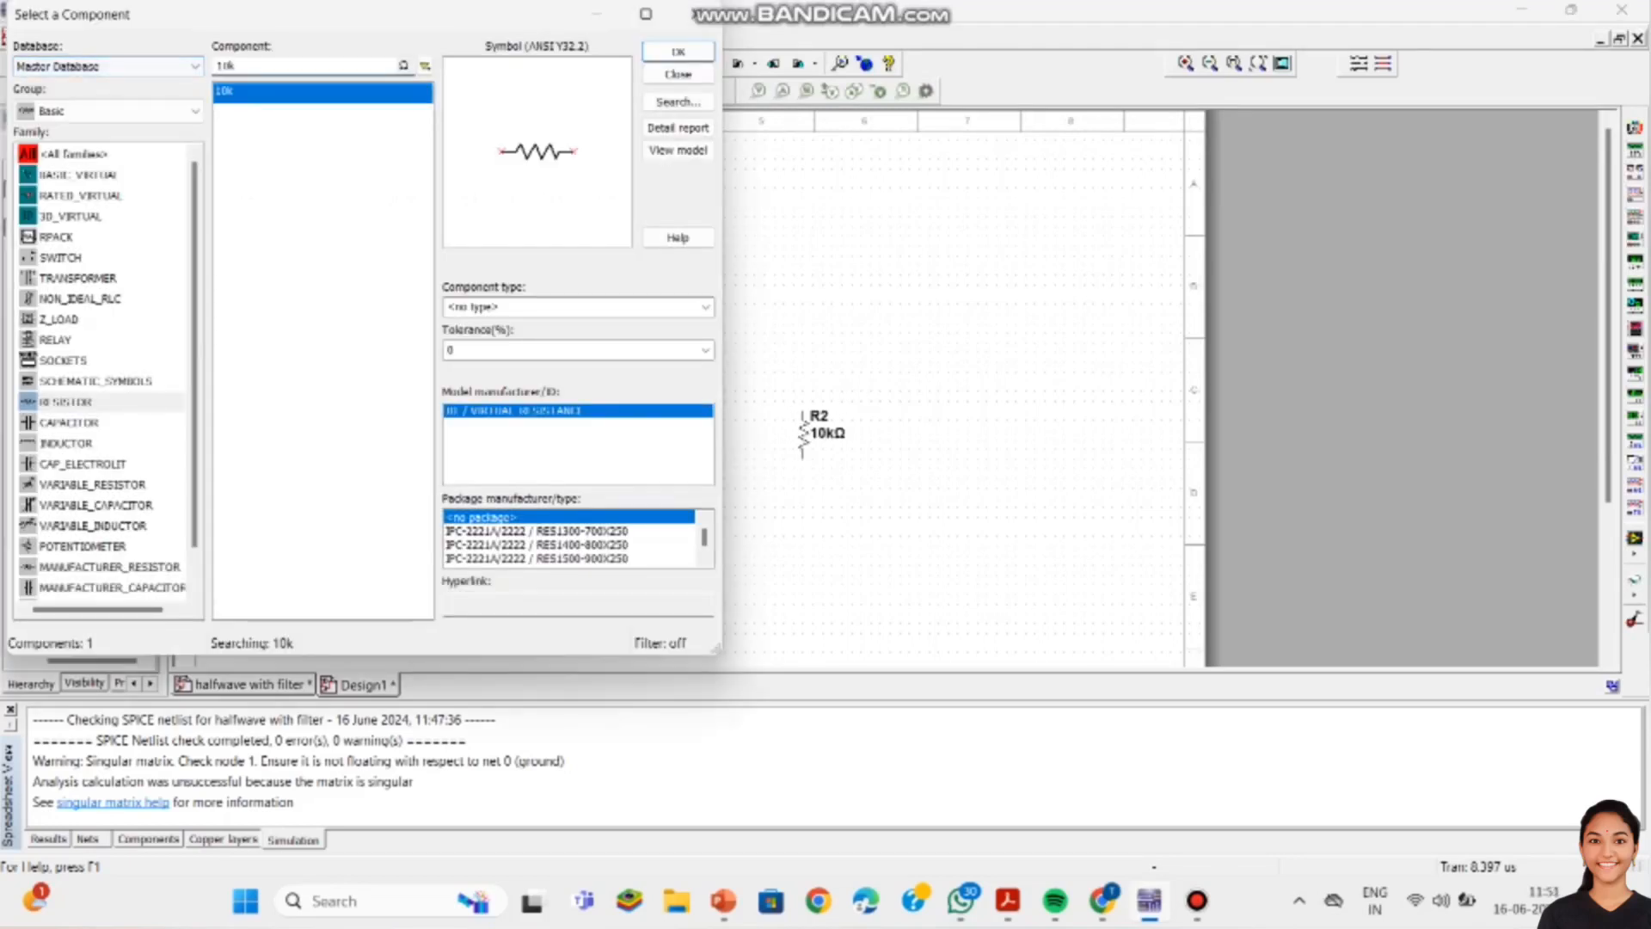
# Step: Search all component groups for 1n4732 and choose the 1N4732A Zener diode for placement
pyautogui.click(107, 111)
pyautogui.click(73, 135)
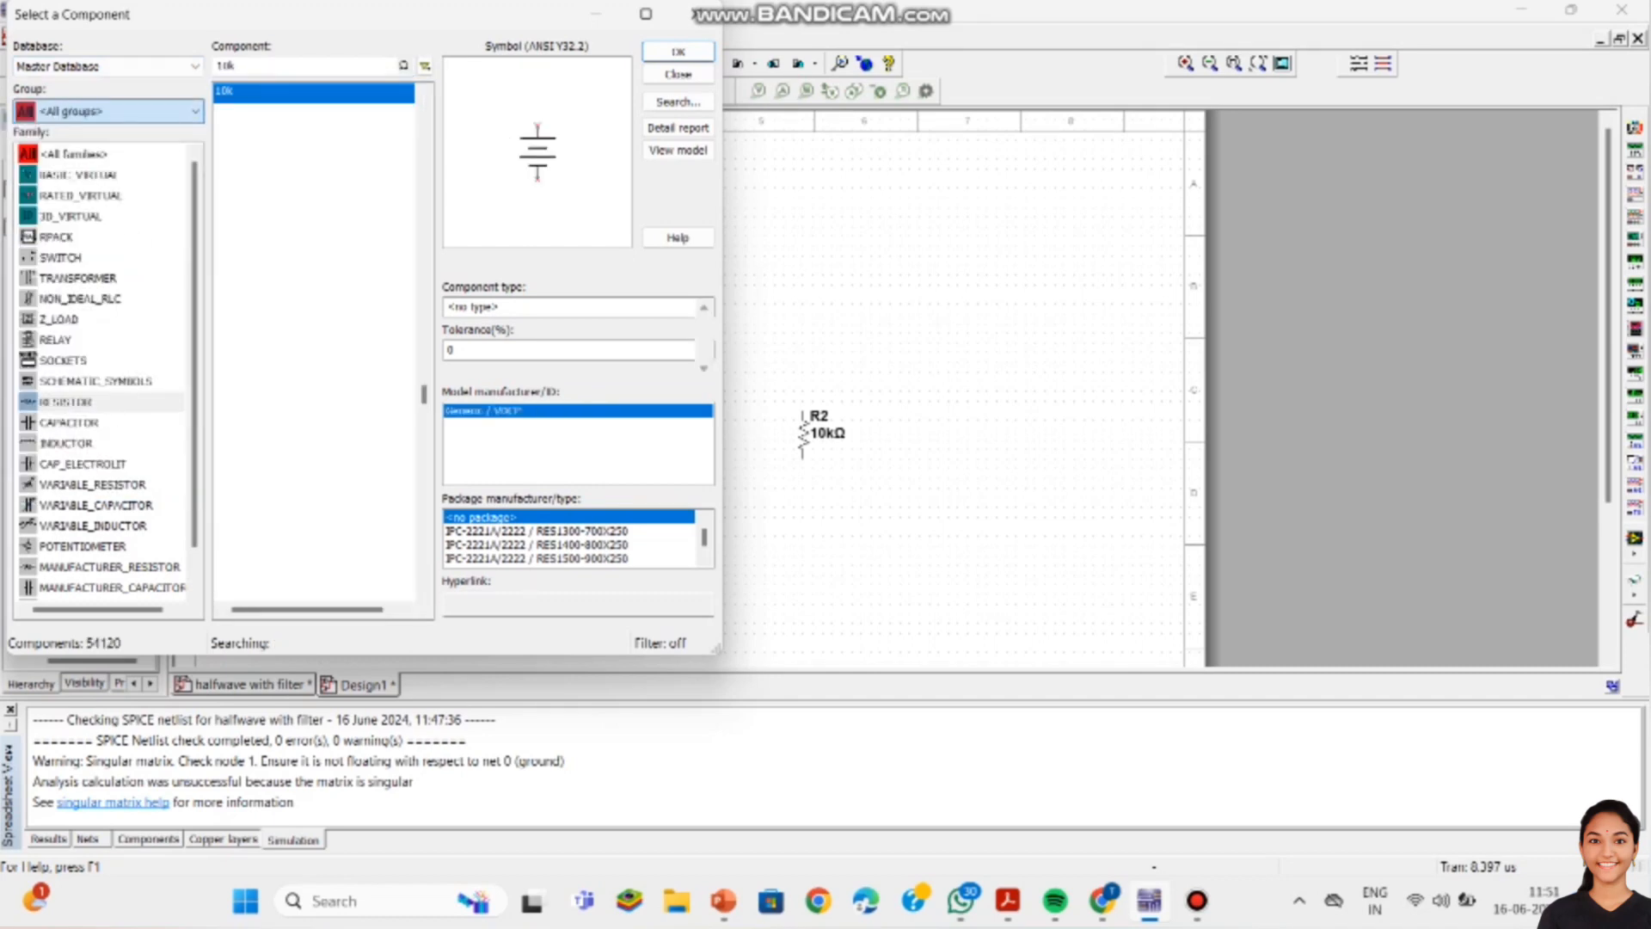
pyautogui.click(250, 67)
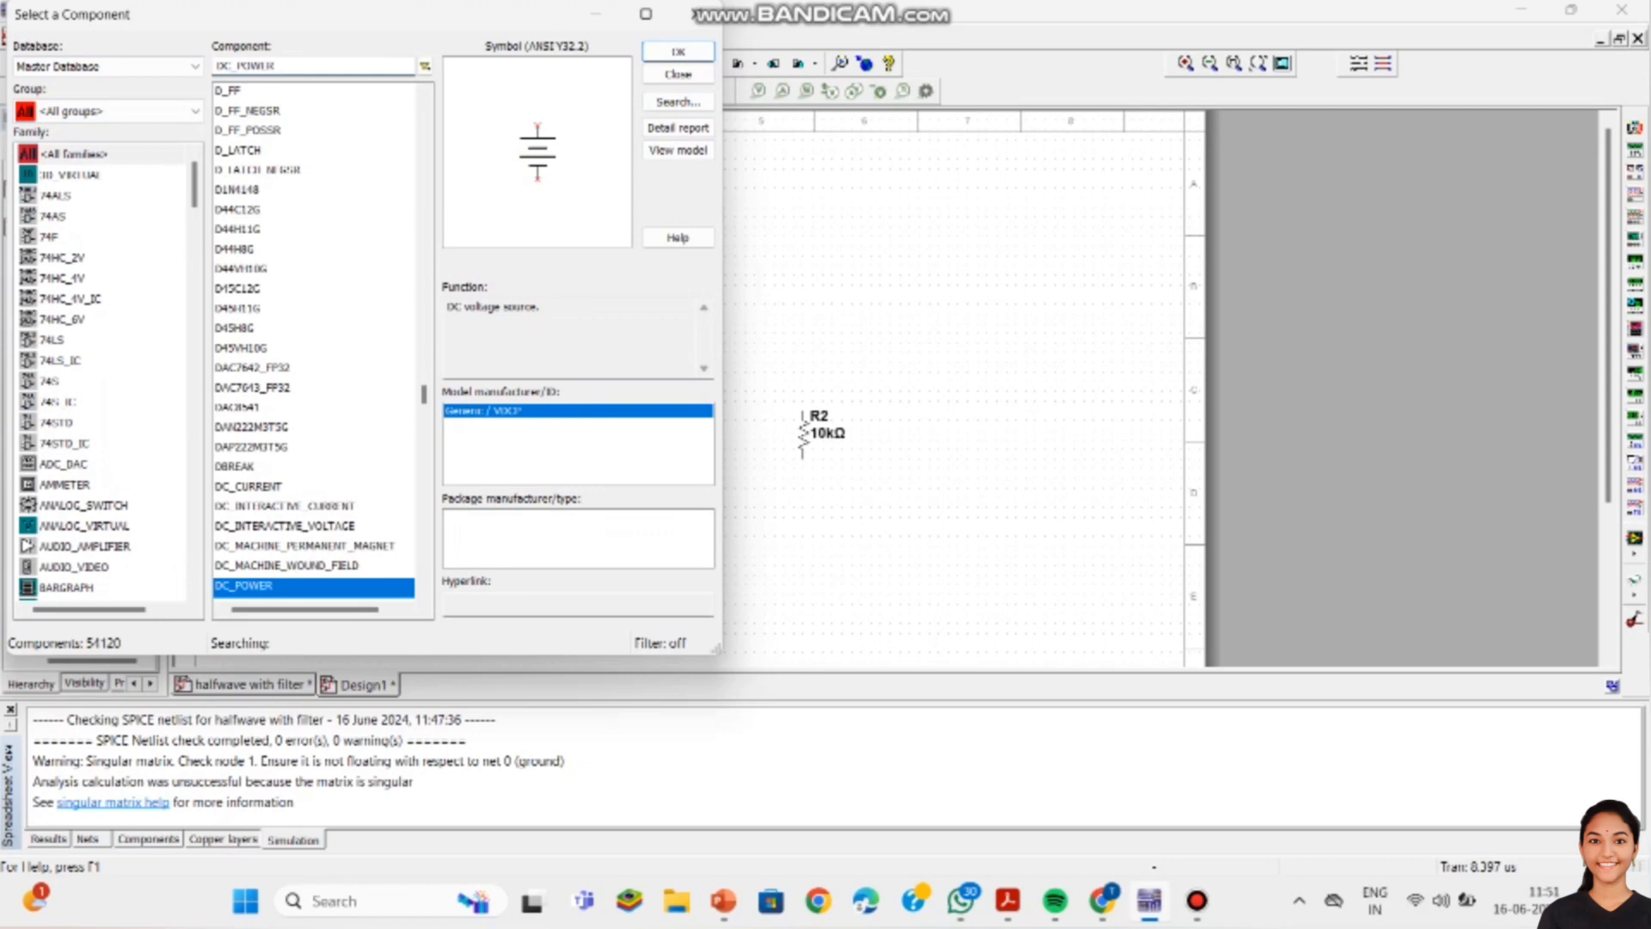
pyautogui.press('BackSpace')
pyautogui.press('BackSpace')
pyautogui.press('BackSpace')
pyautogui.press('BackSpace')
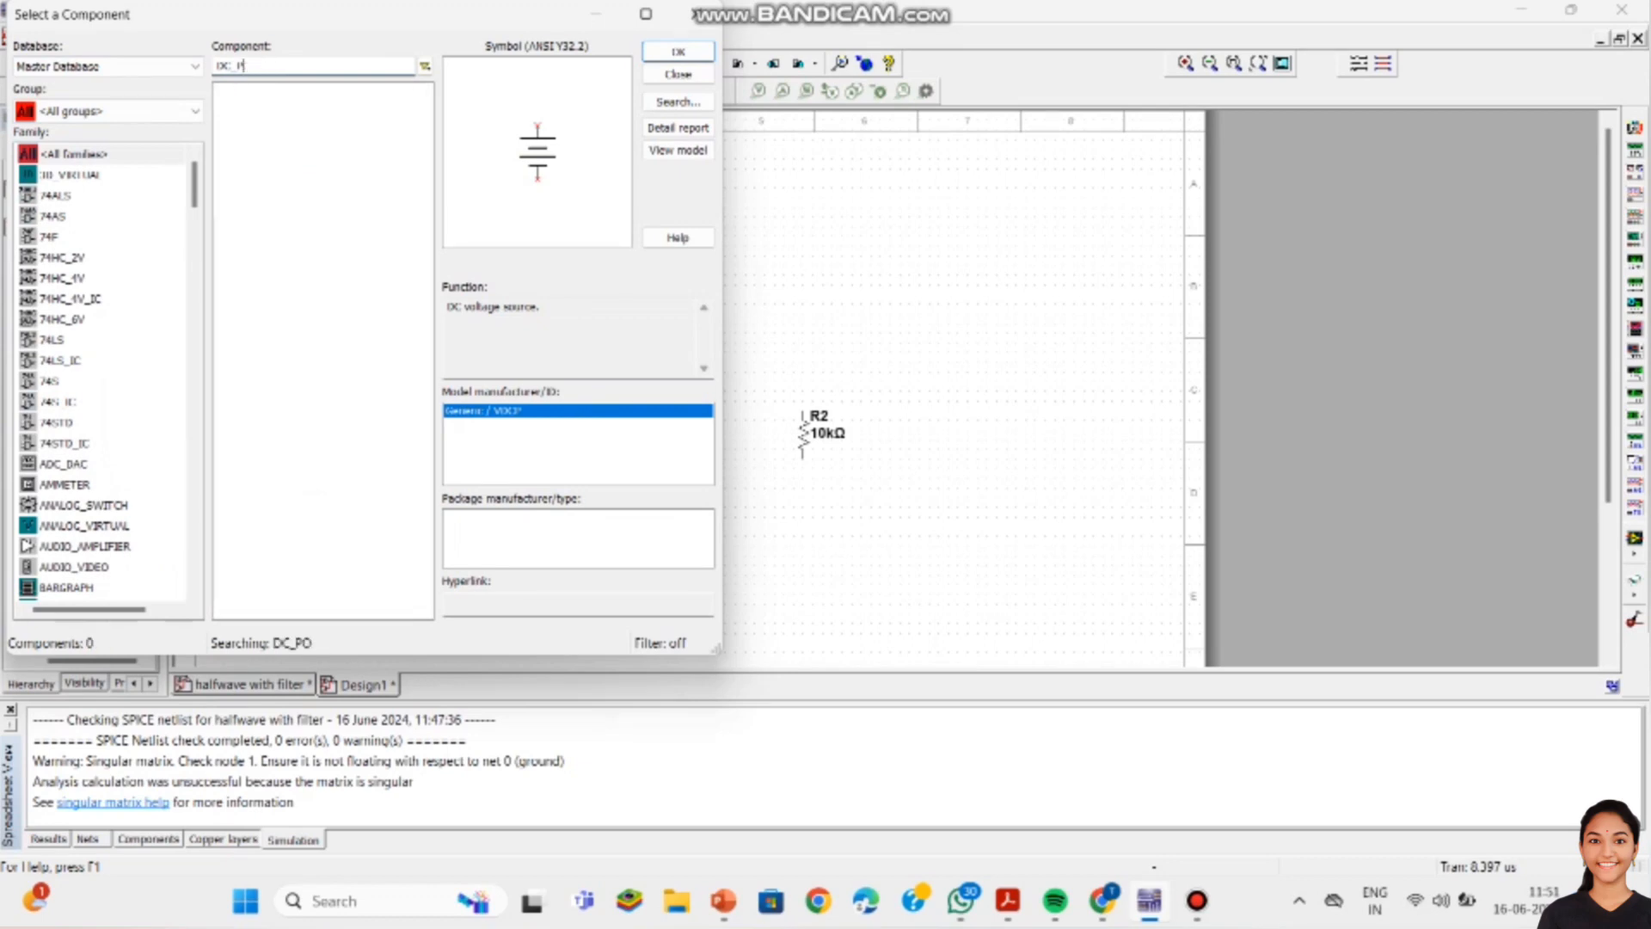
pyautogui.press('BackSpace')
pyautogui.press('BackSpace')
pyautogui.press('BackSpace')
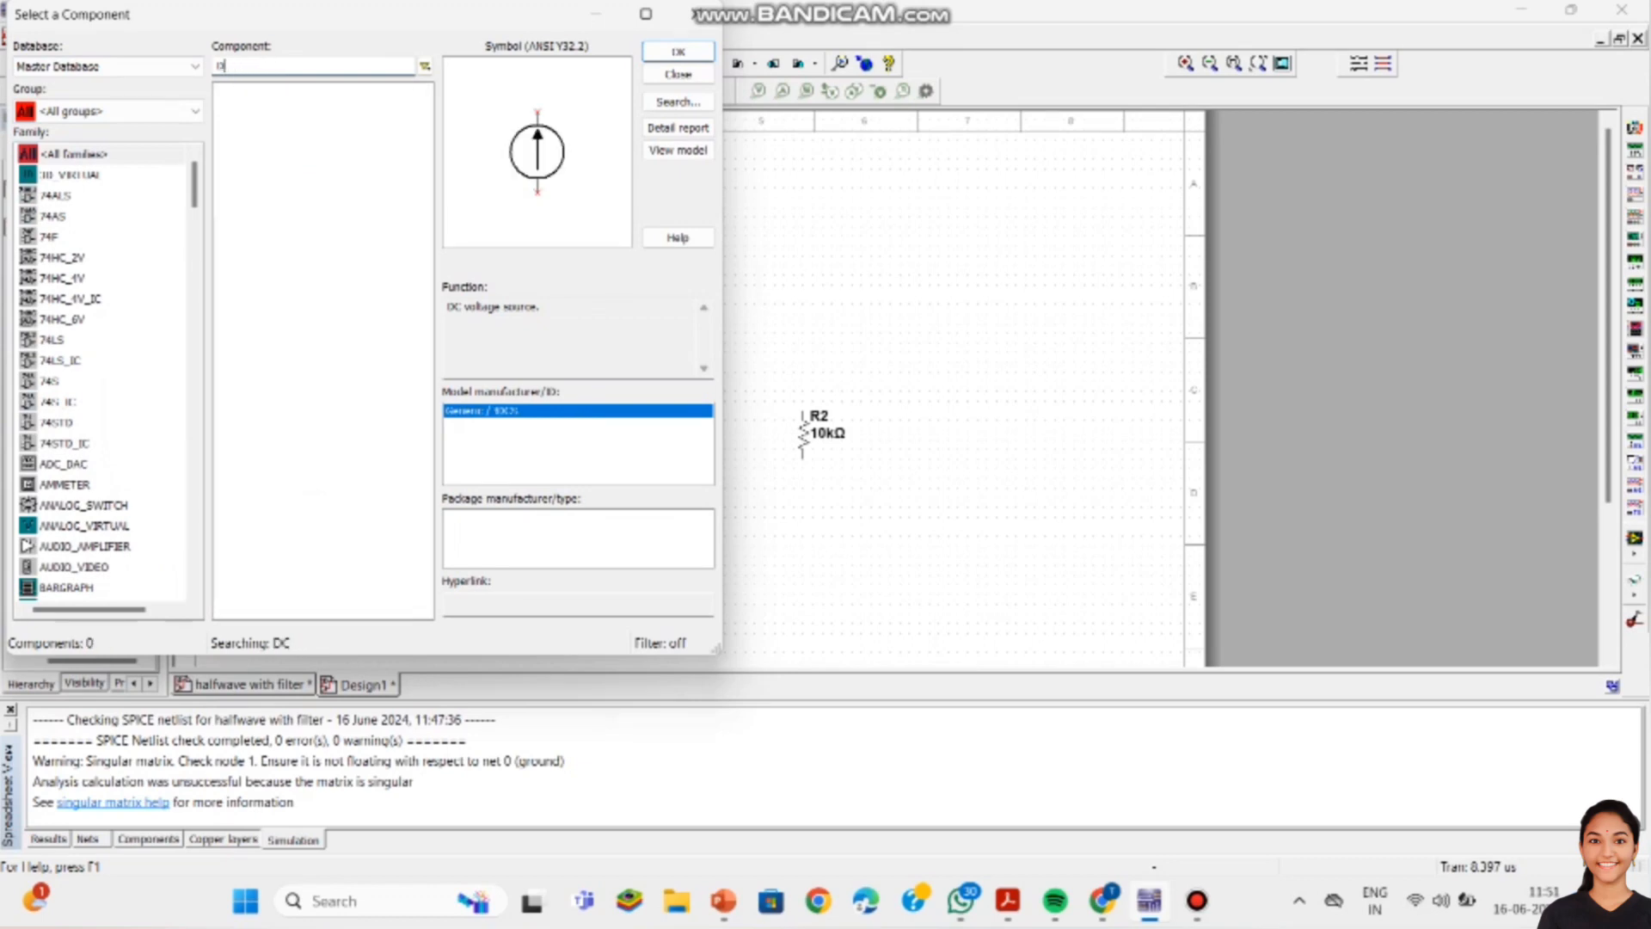
pyautogui.press('BackSpace')
pyautogui.write('1n')
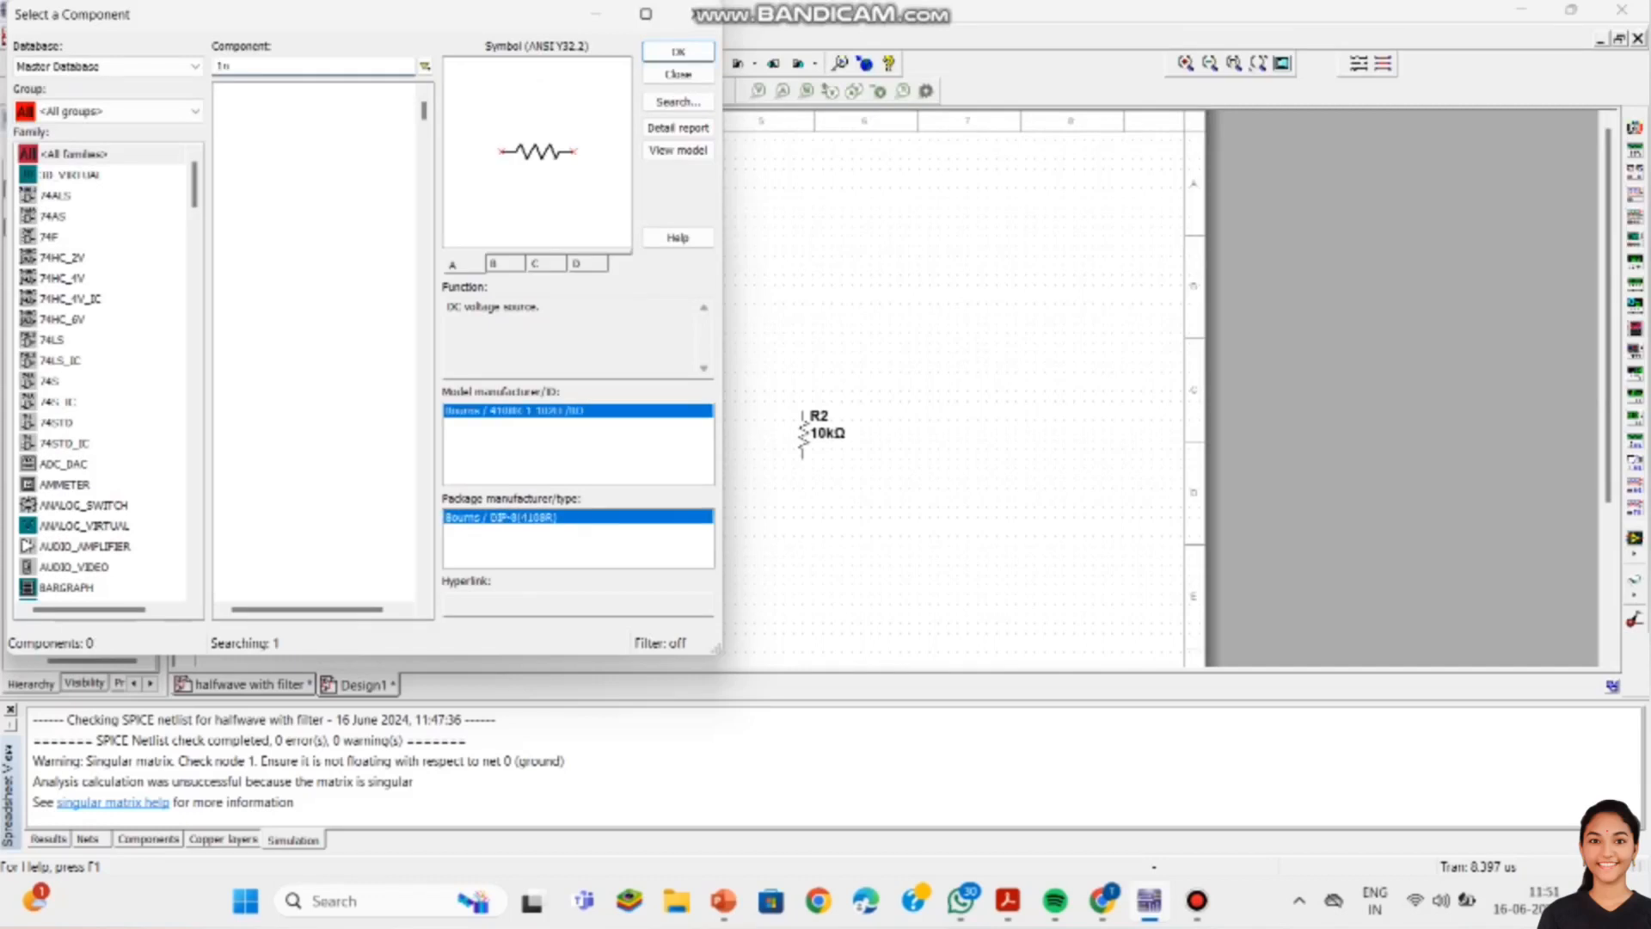
pyautogui.write('4')
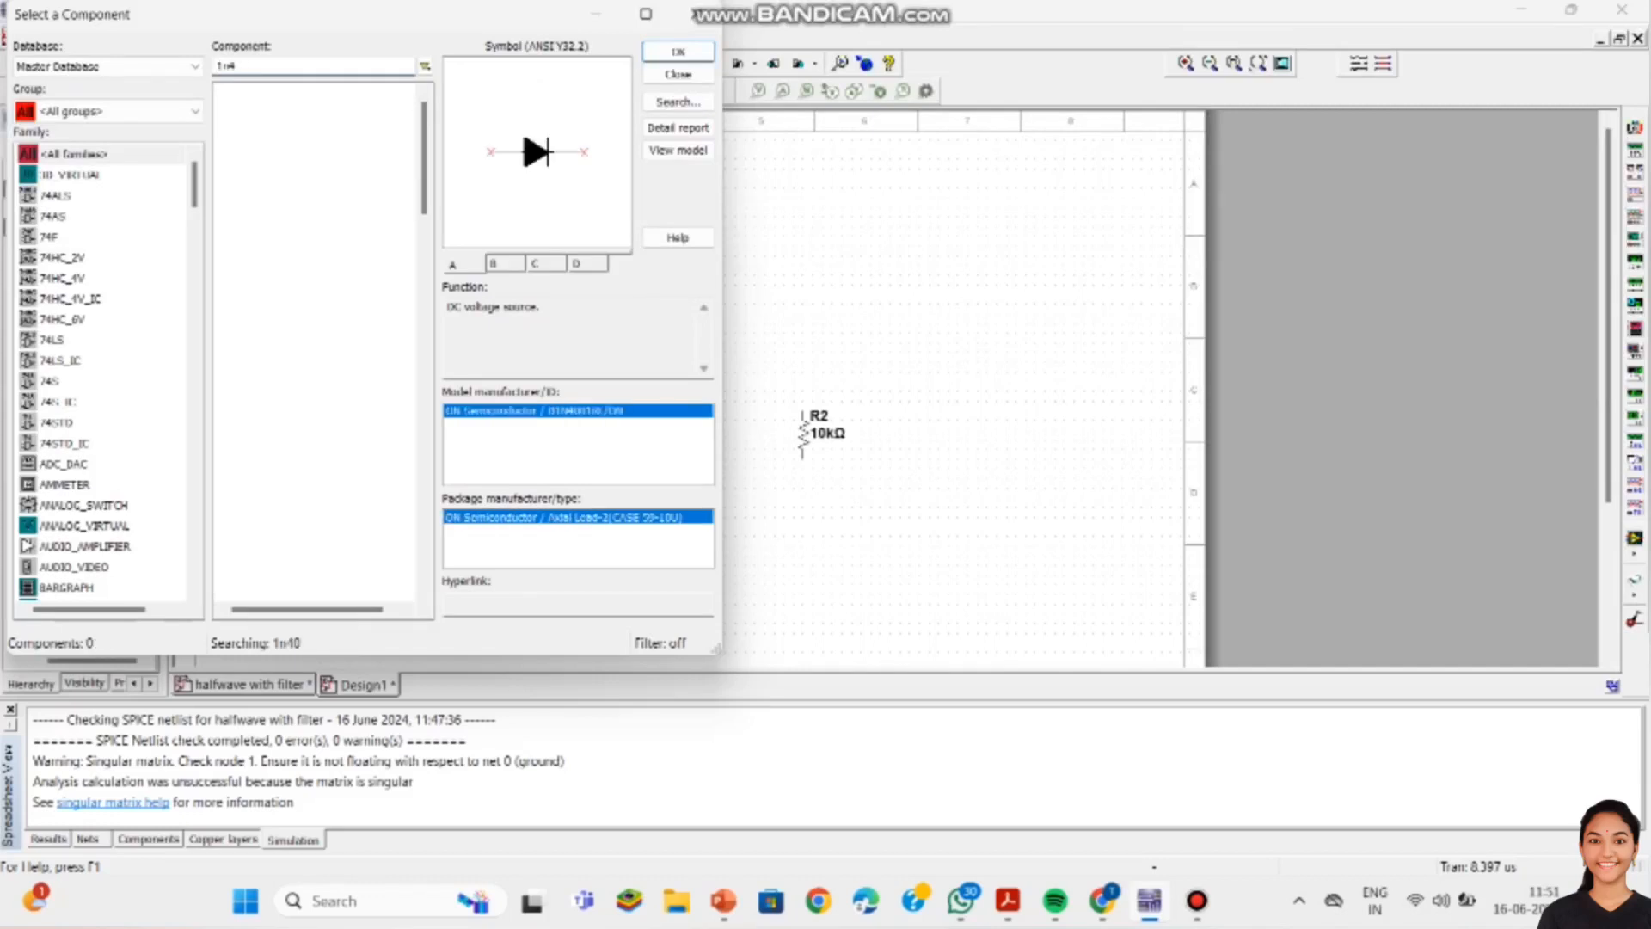
pyautogui.write('732')
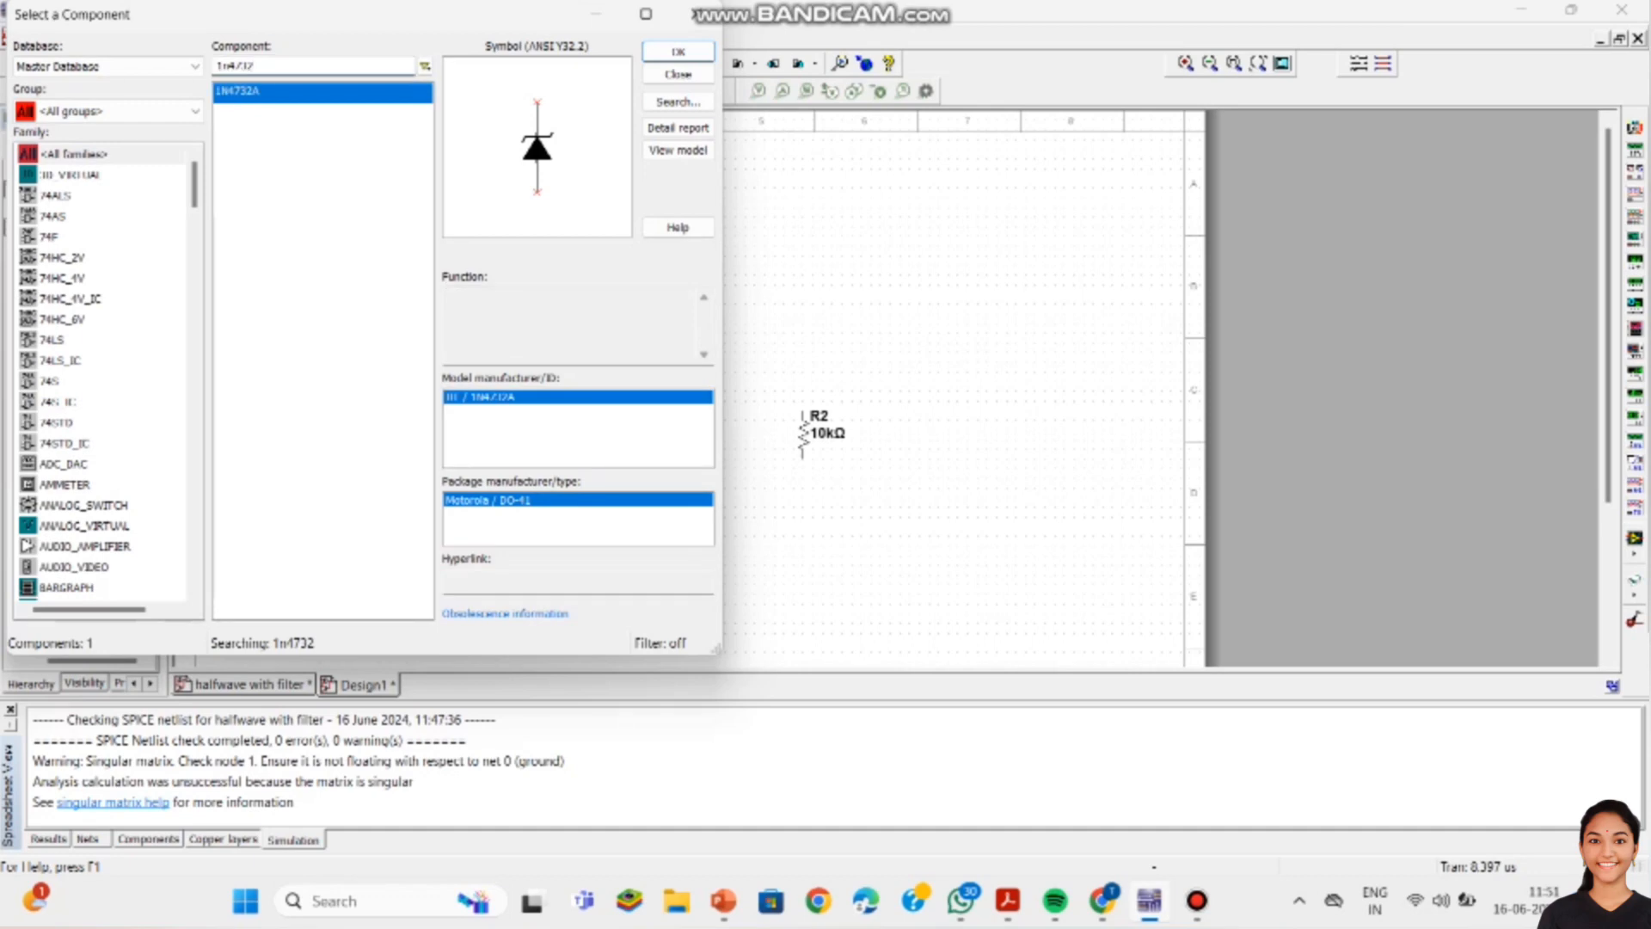
pyautogui.press('Return')
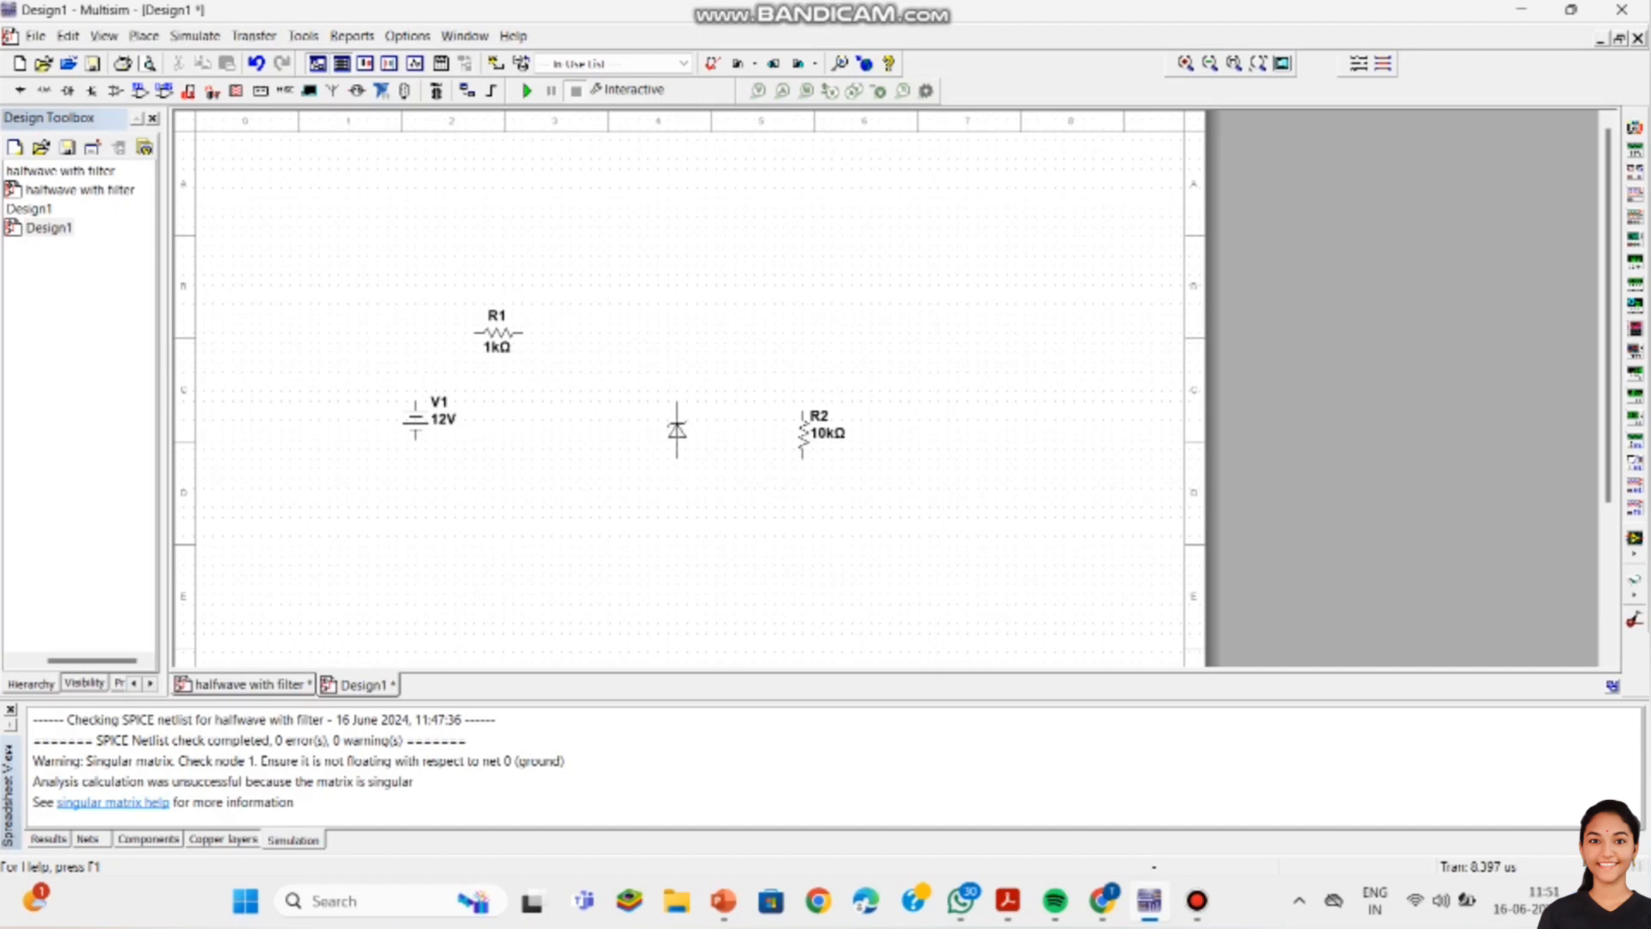
# Step: Rotate the Zener diode 180 degrees, place it just left of resistor R2, and finish adding components
pyautogui.hotkey('ctrl', 'r')
pyautogui.hotkey('ctrl', 'r')
pyautogui.click(698, 430)
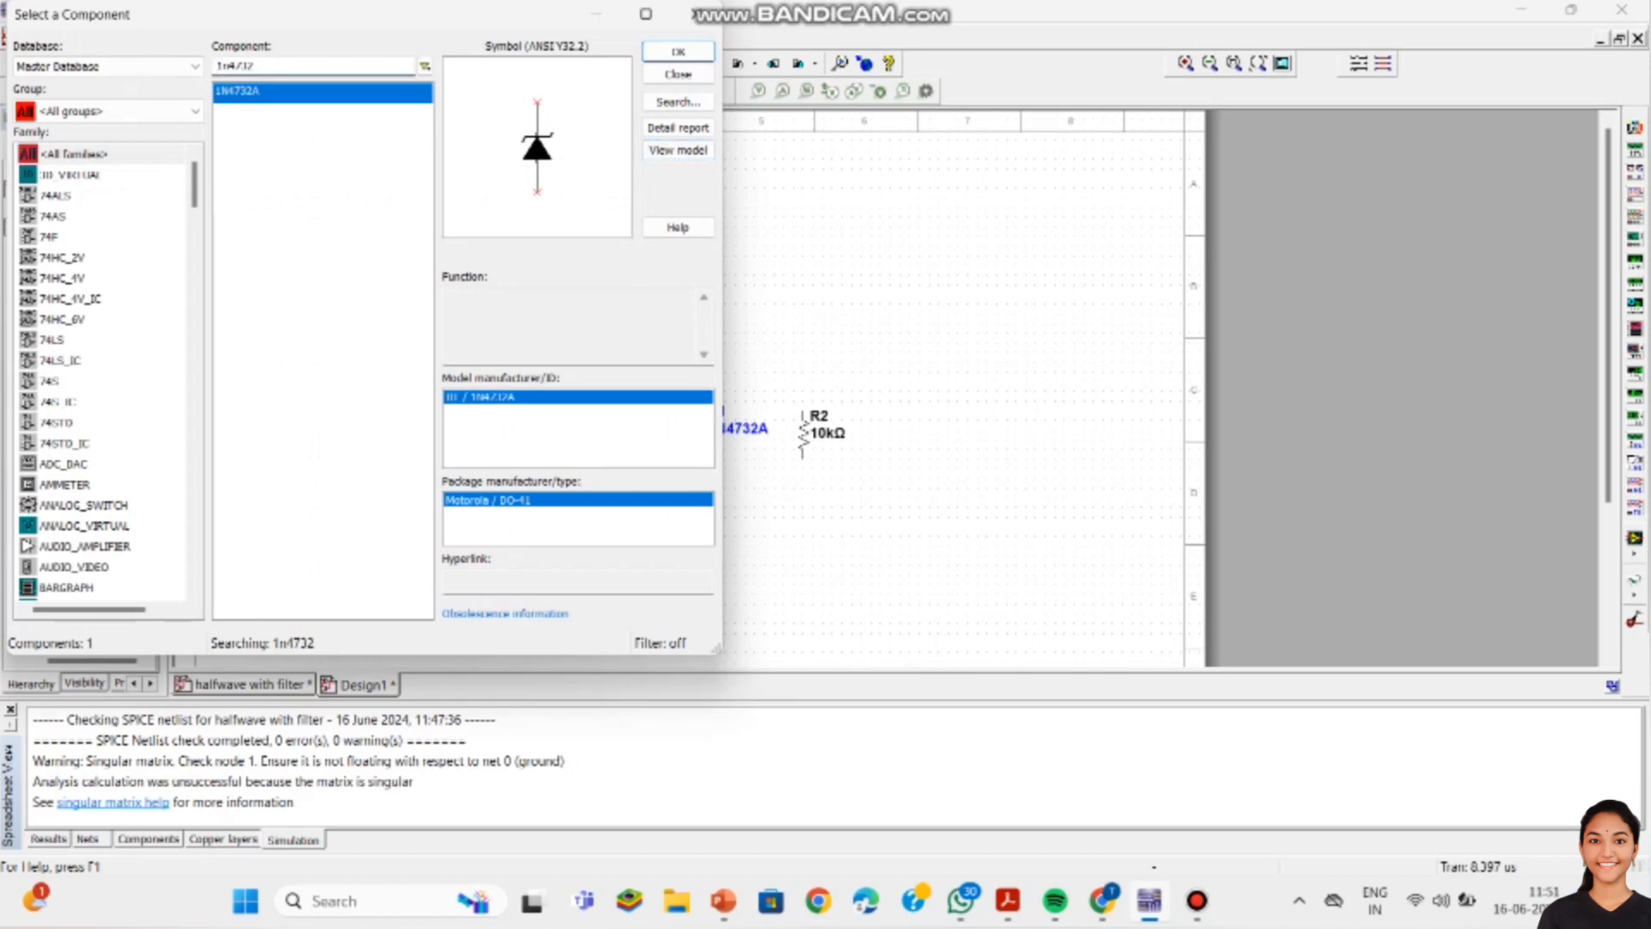
pyautogui.click(695, 14)
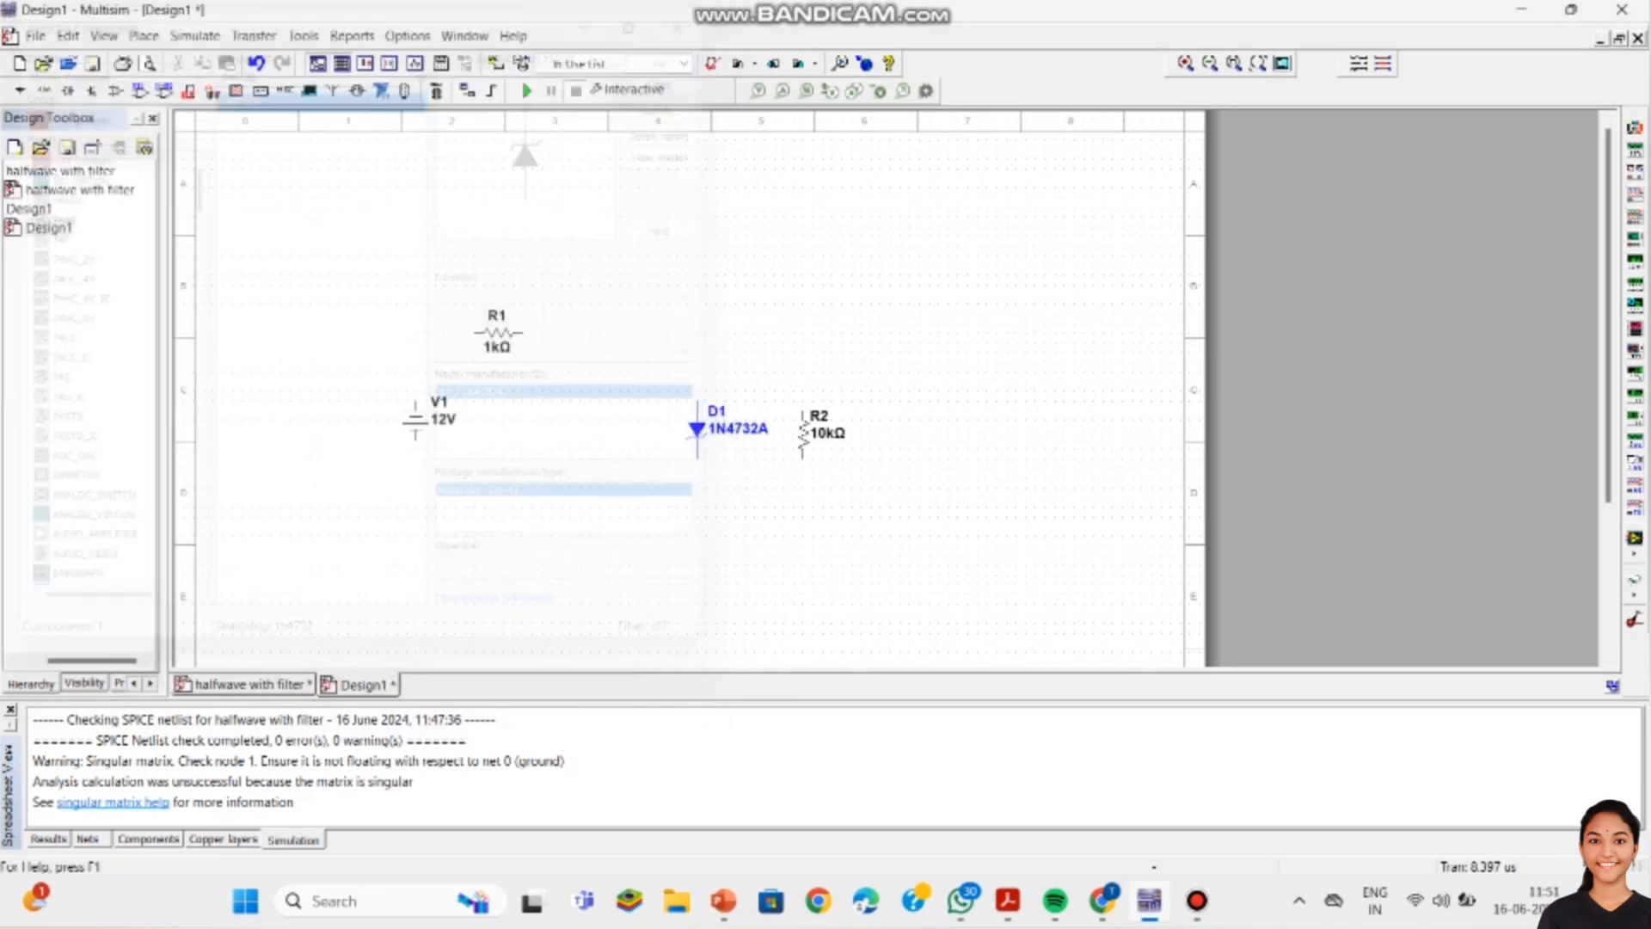
# Step: Set the voltage of DC source V1 to 30 V
pyautogui.click(416, 419)
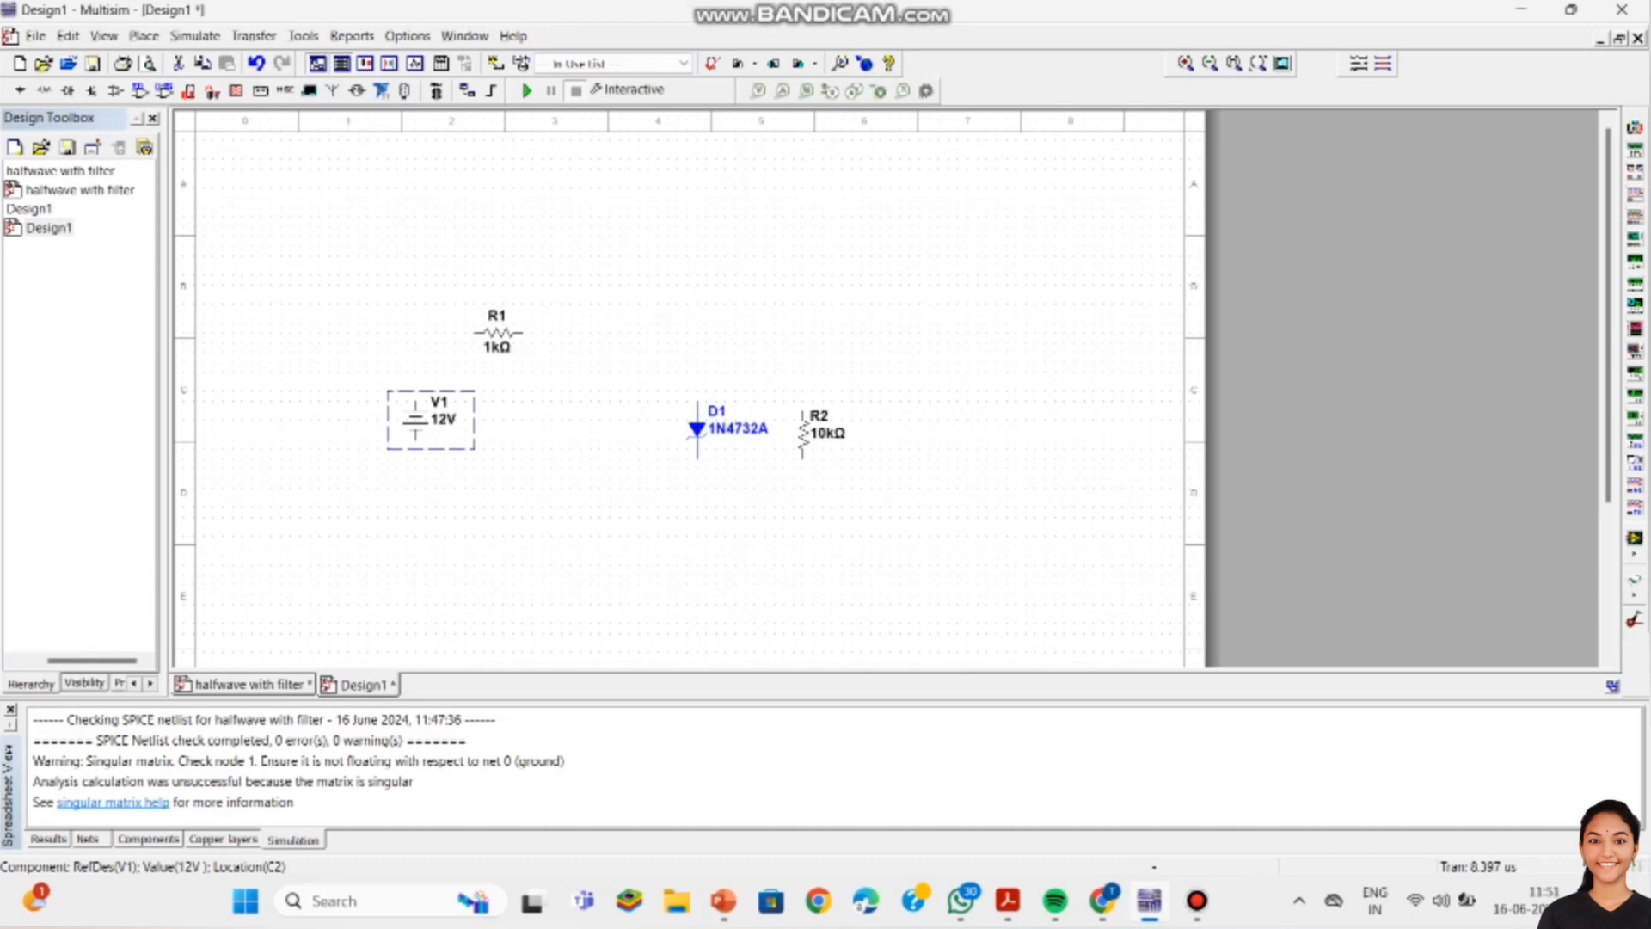
pyautogui.doubleClick(414, 418)
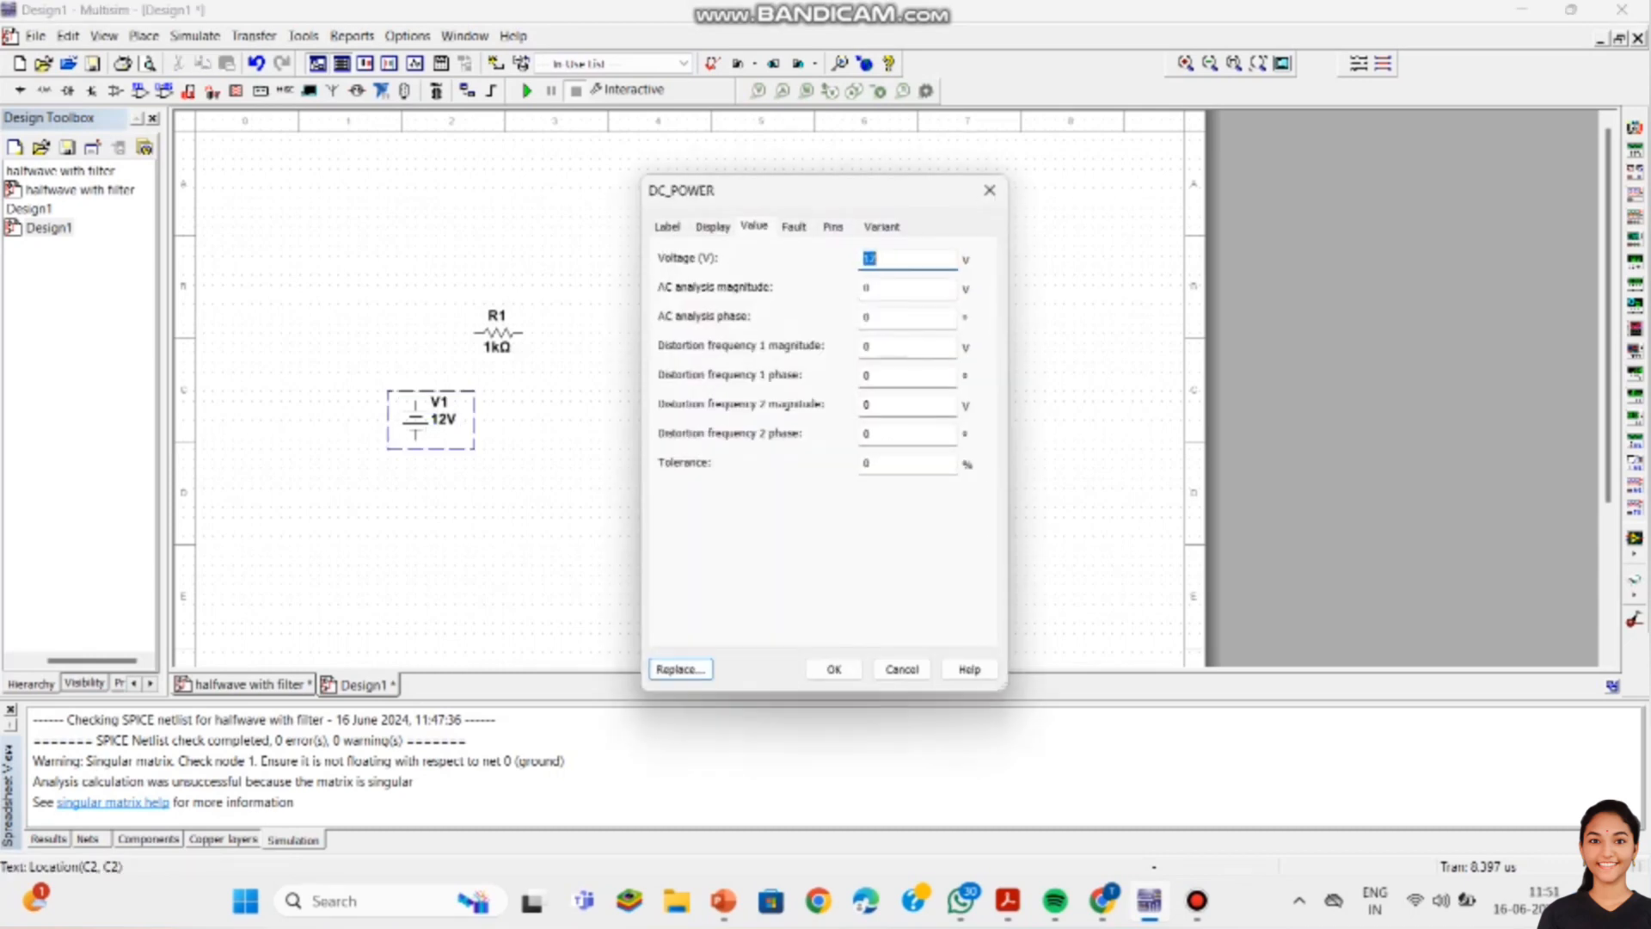
pyautogui.press('BackSpace')
pyautogui.write('30')
pyautogui.press('Return')
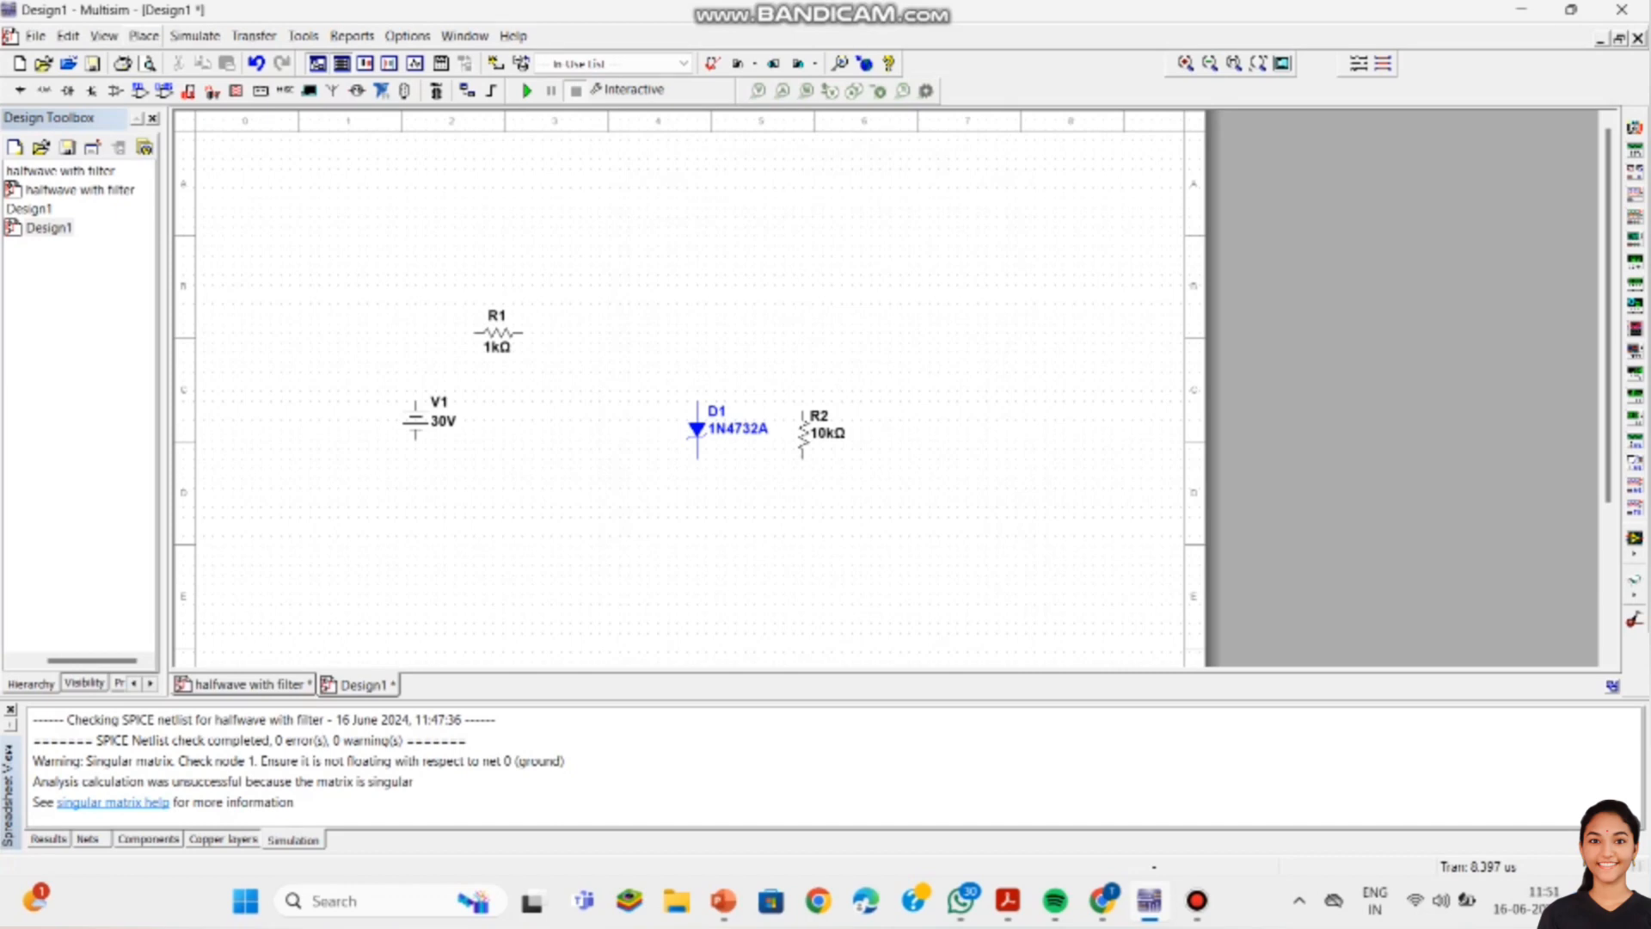
pyautogui.click(20, 89)
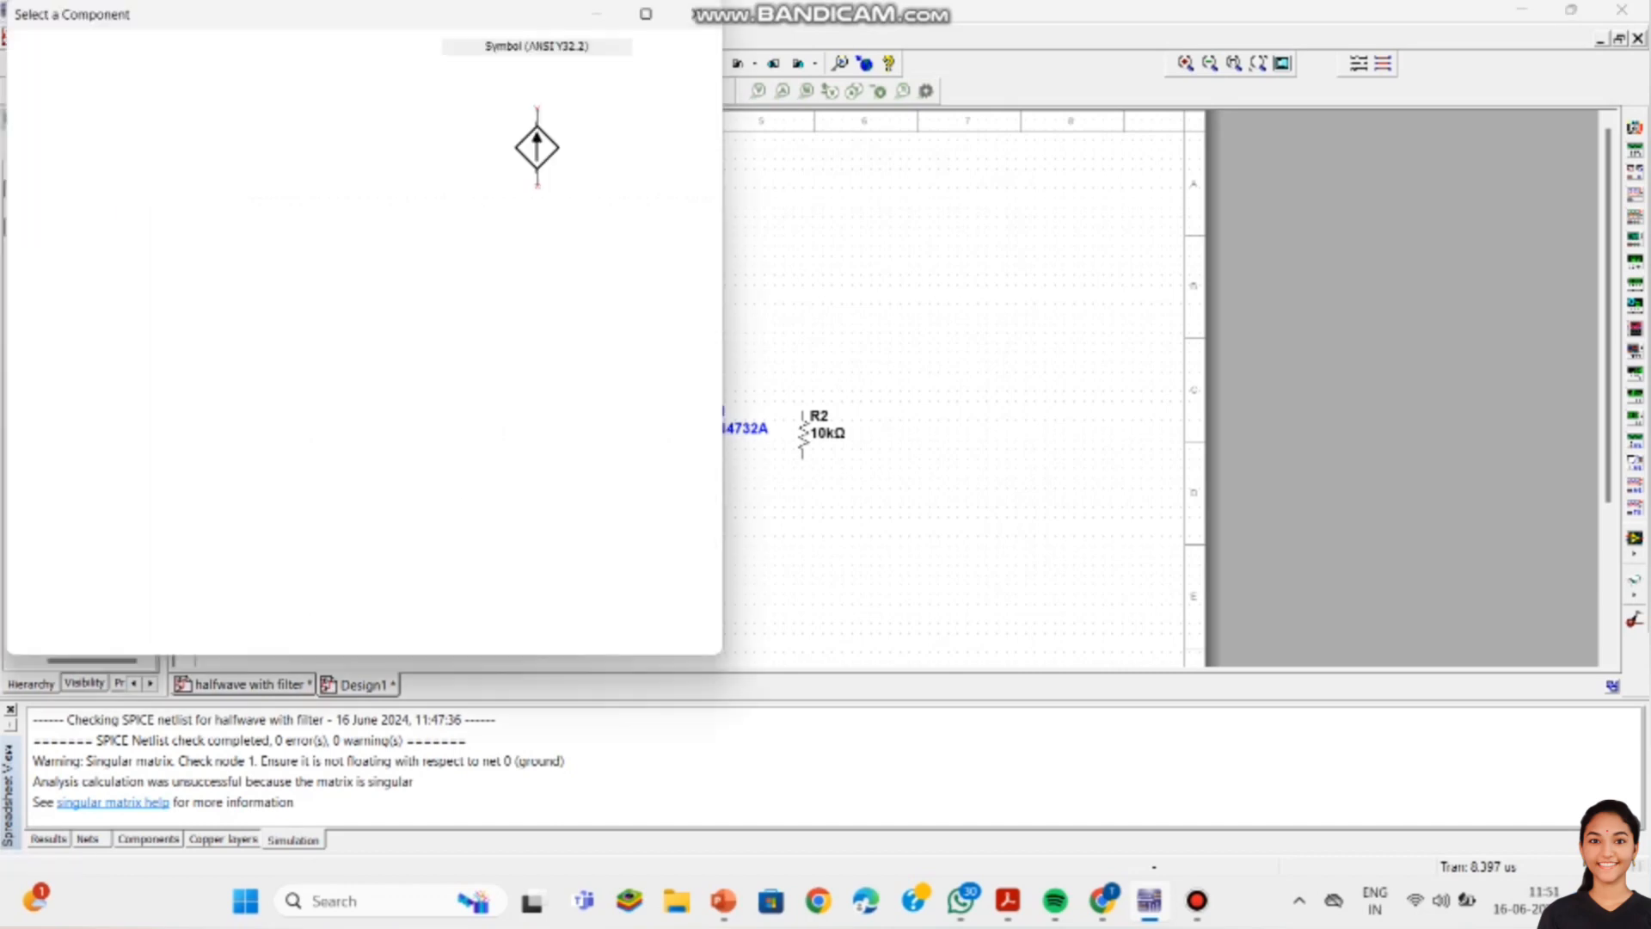
pyautogui.click(698, 14)
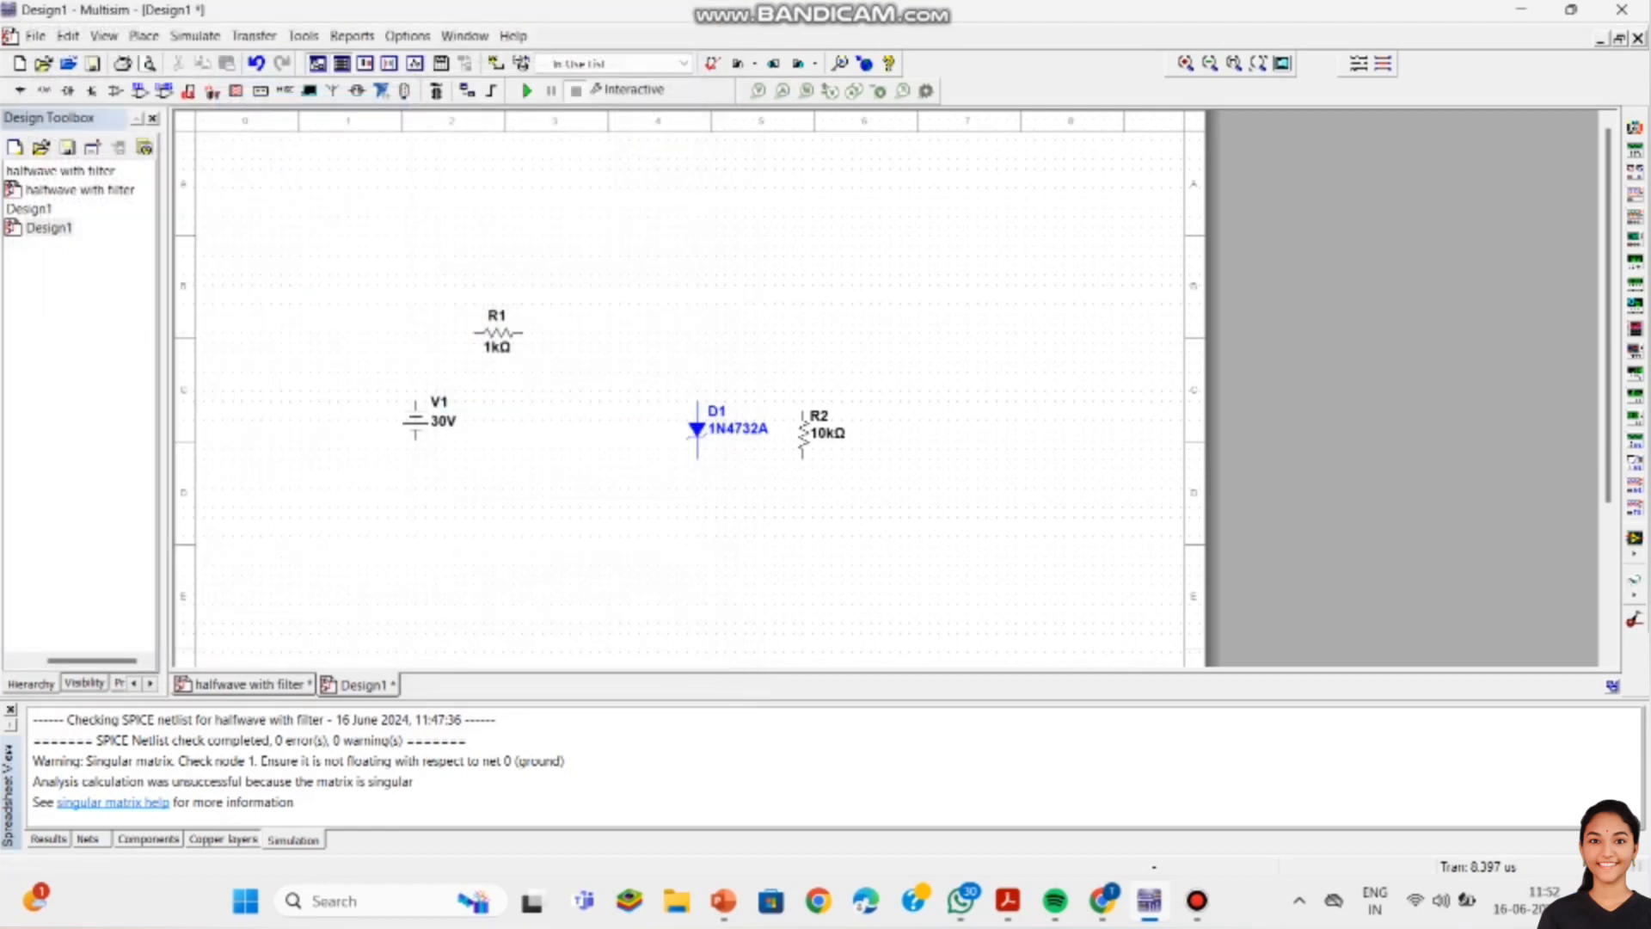
pyautogui.click(20, 89)
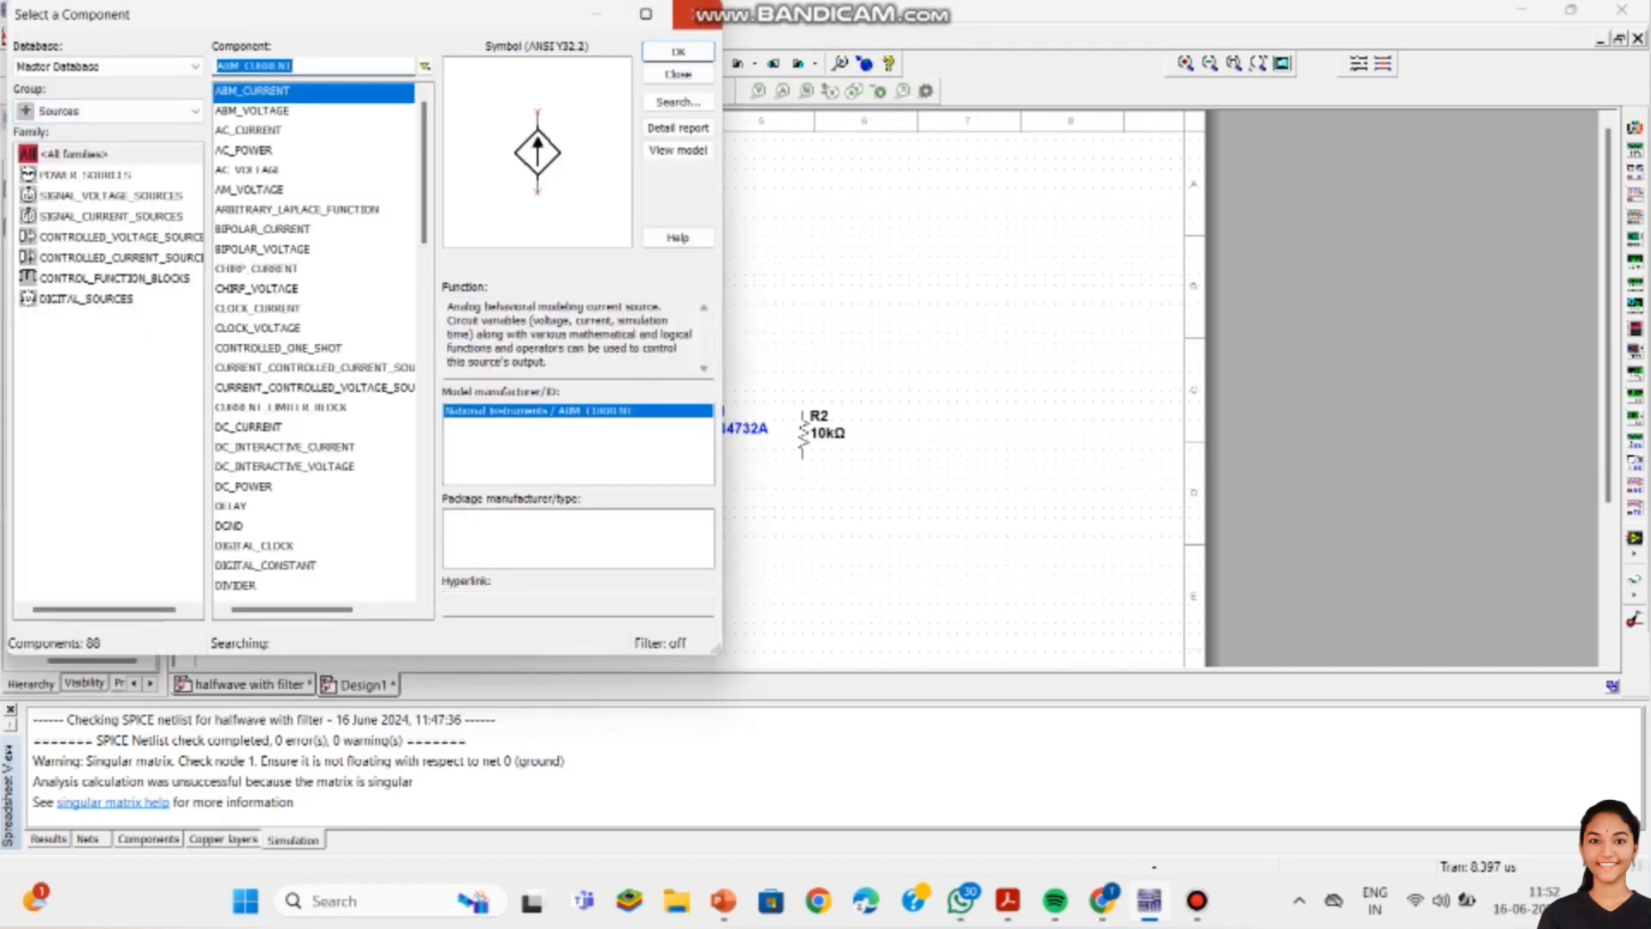
pyautogui.click(699, 14)
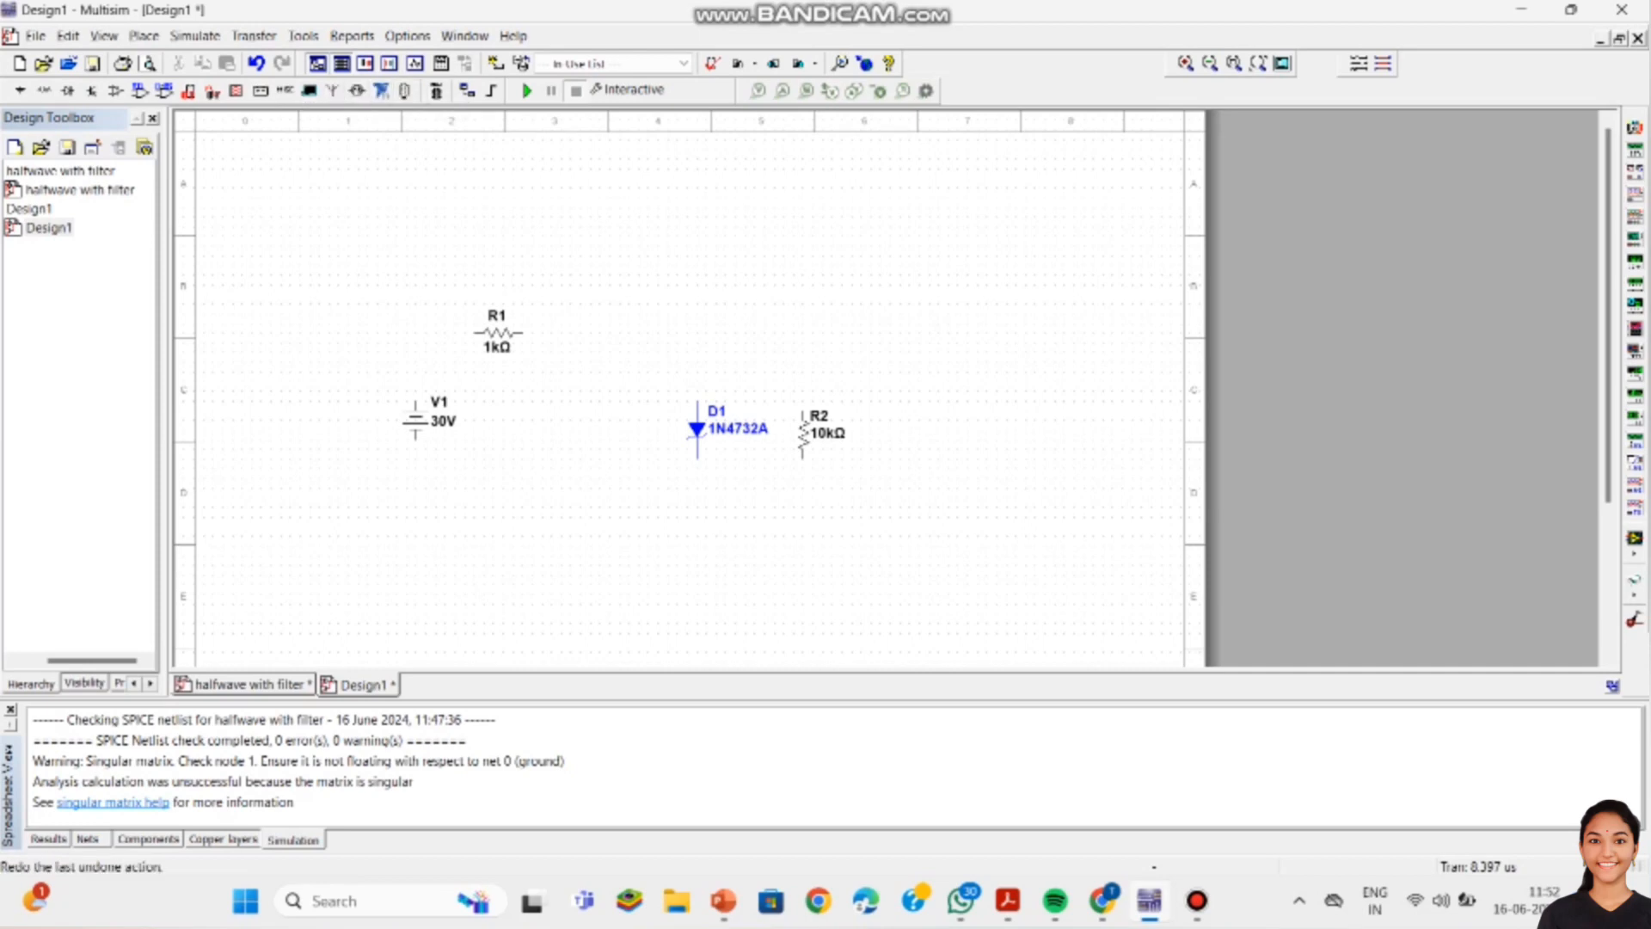
# Step: Add a GROUND component from the Sources group, place it below the circuit between V1 and the Zener diode, and finish adding components
pyautogui.hotkey('alt', 's')
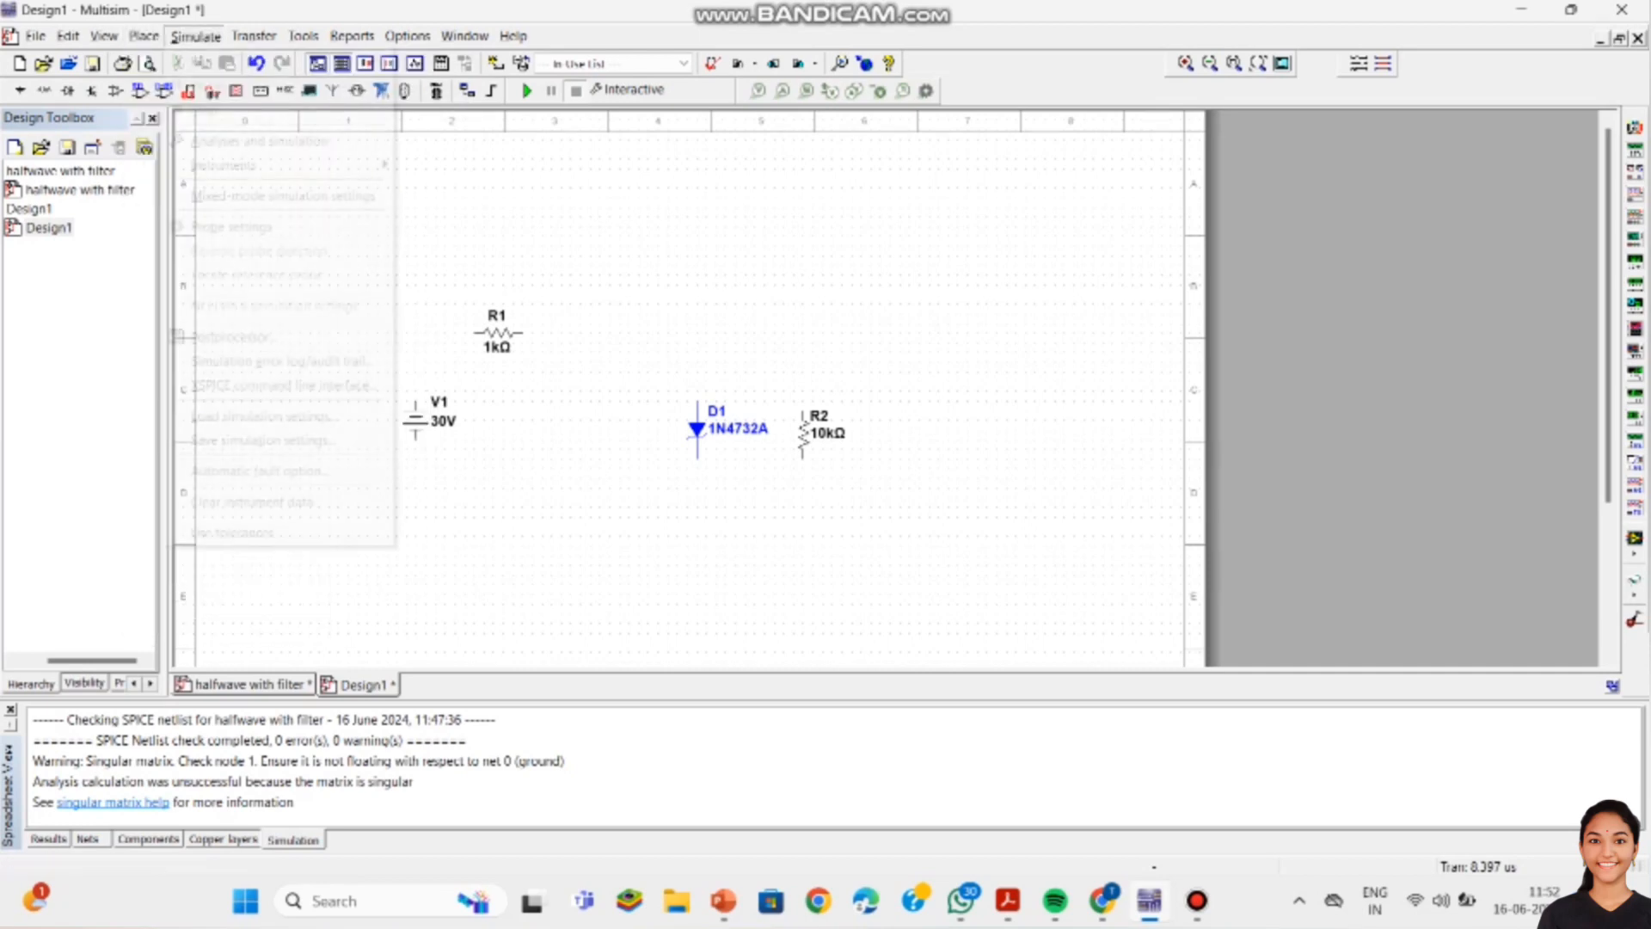
pyautogui.press('Left')
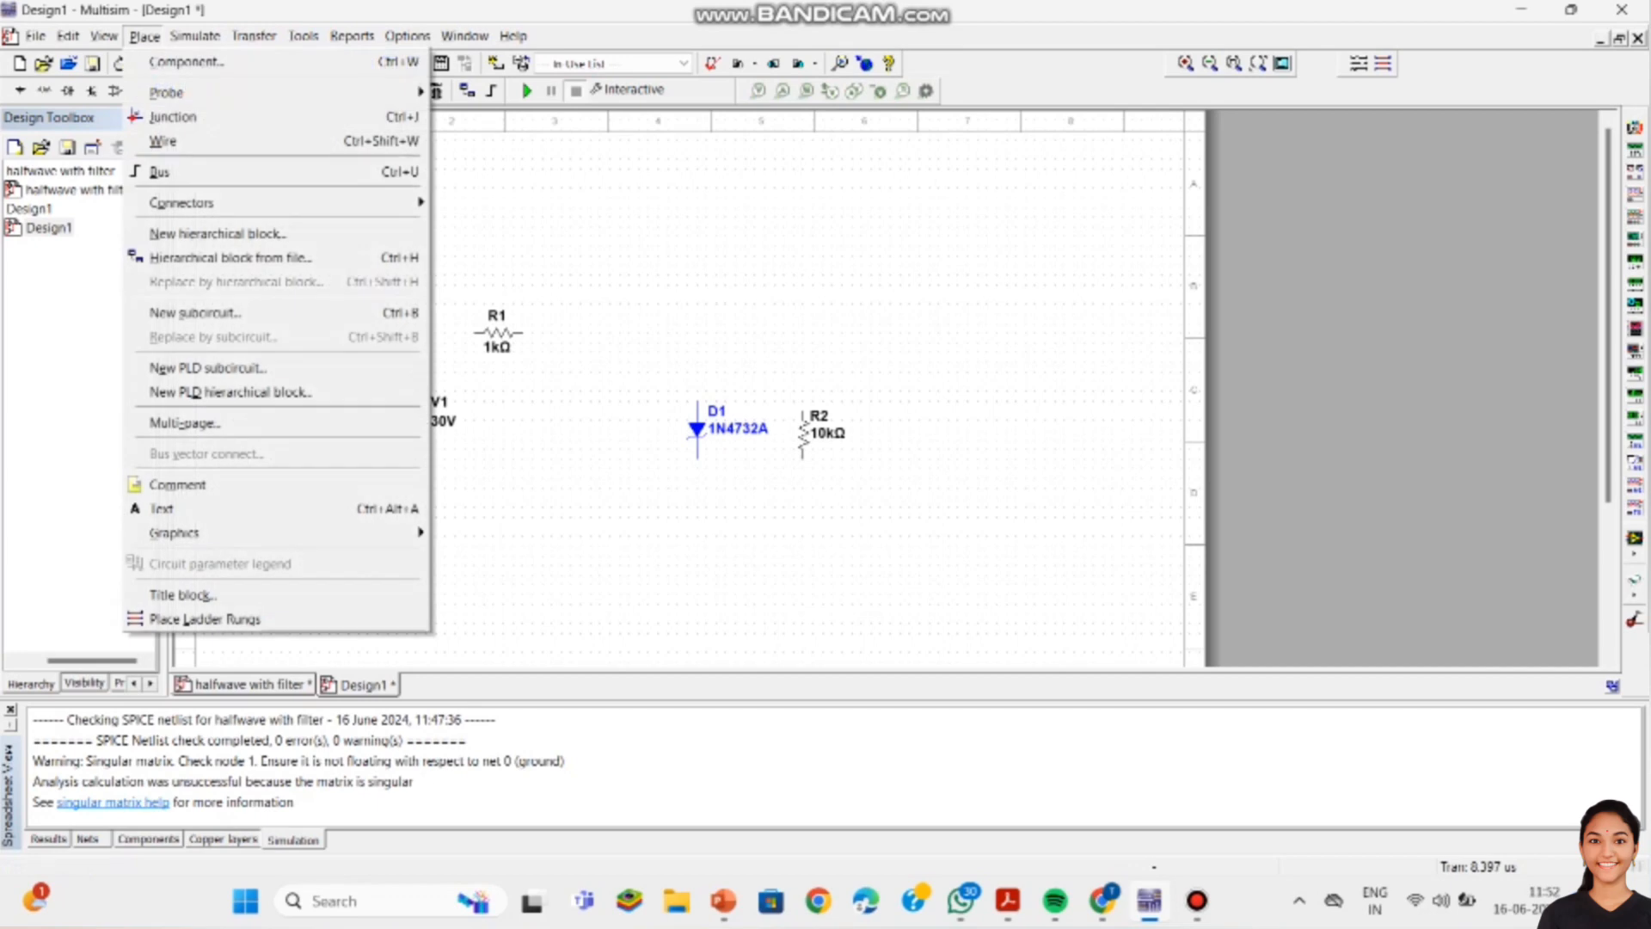
pyautogui.press('Return')
pyautogui.write('gr')
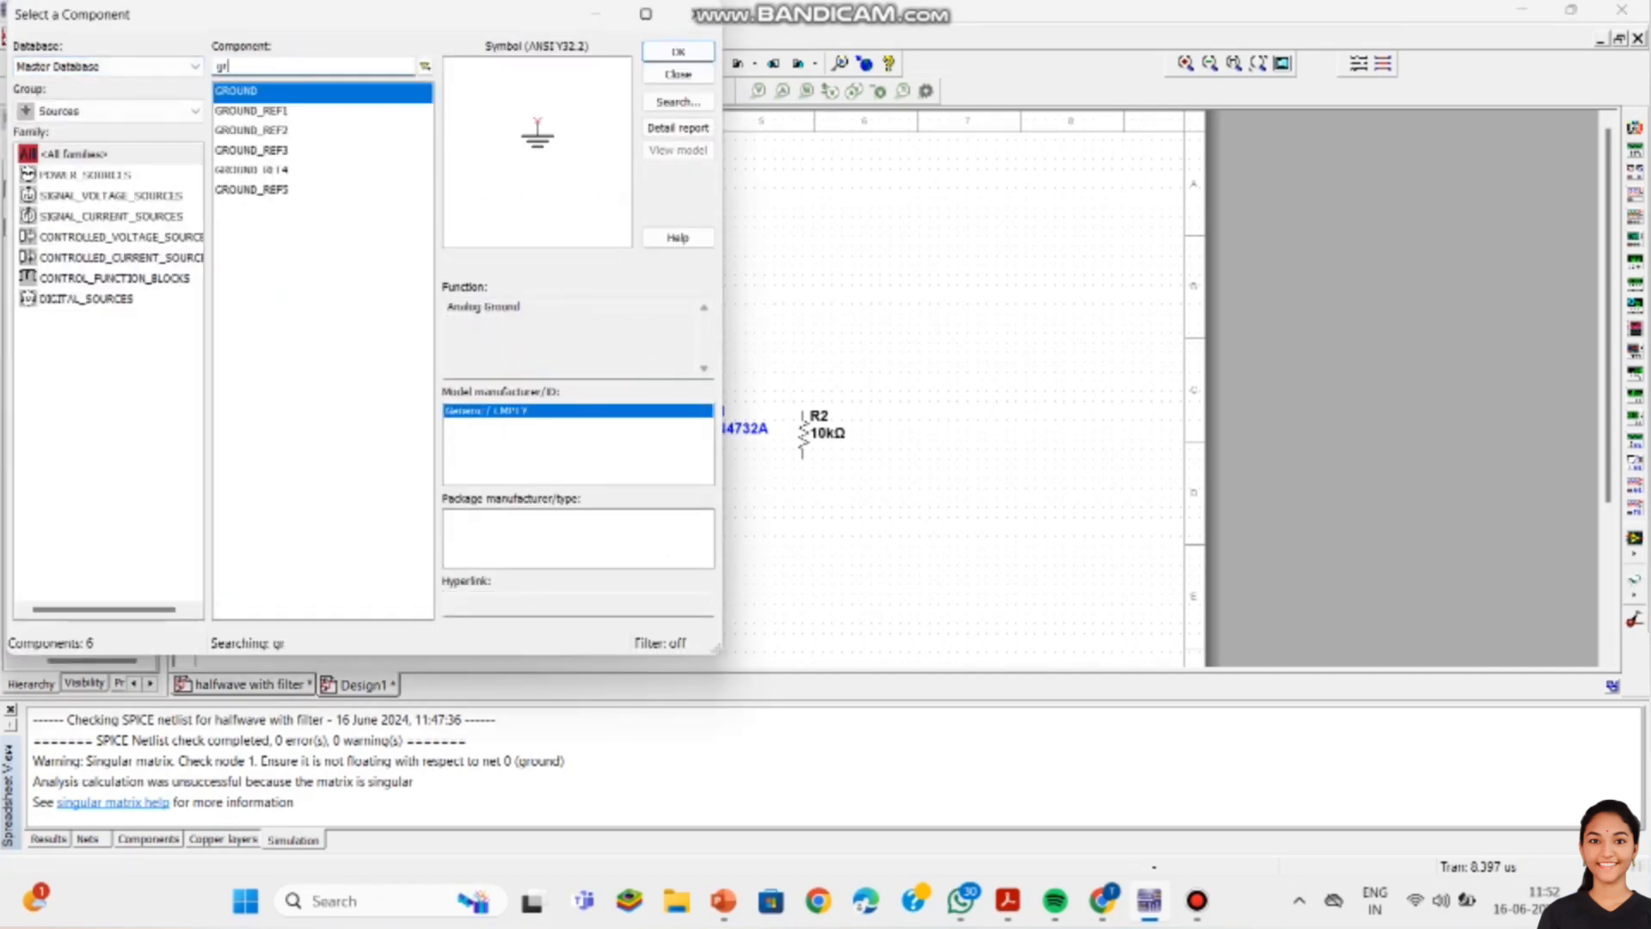
pyautogui.press('Return')
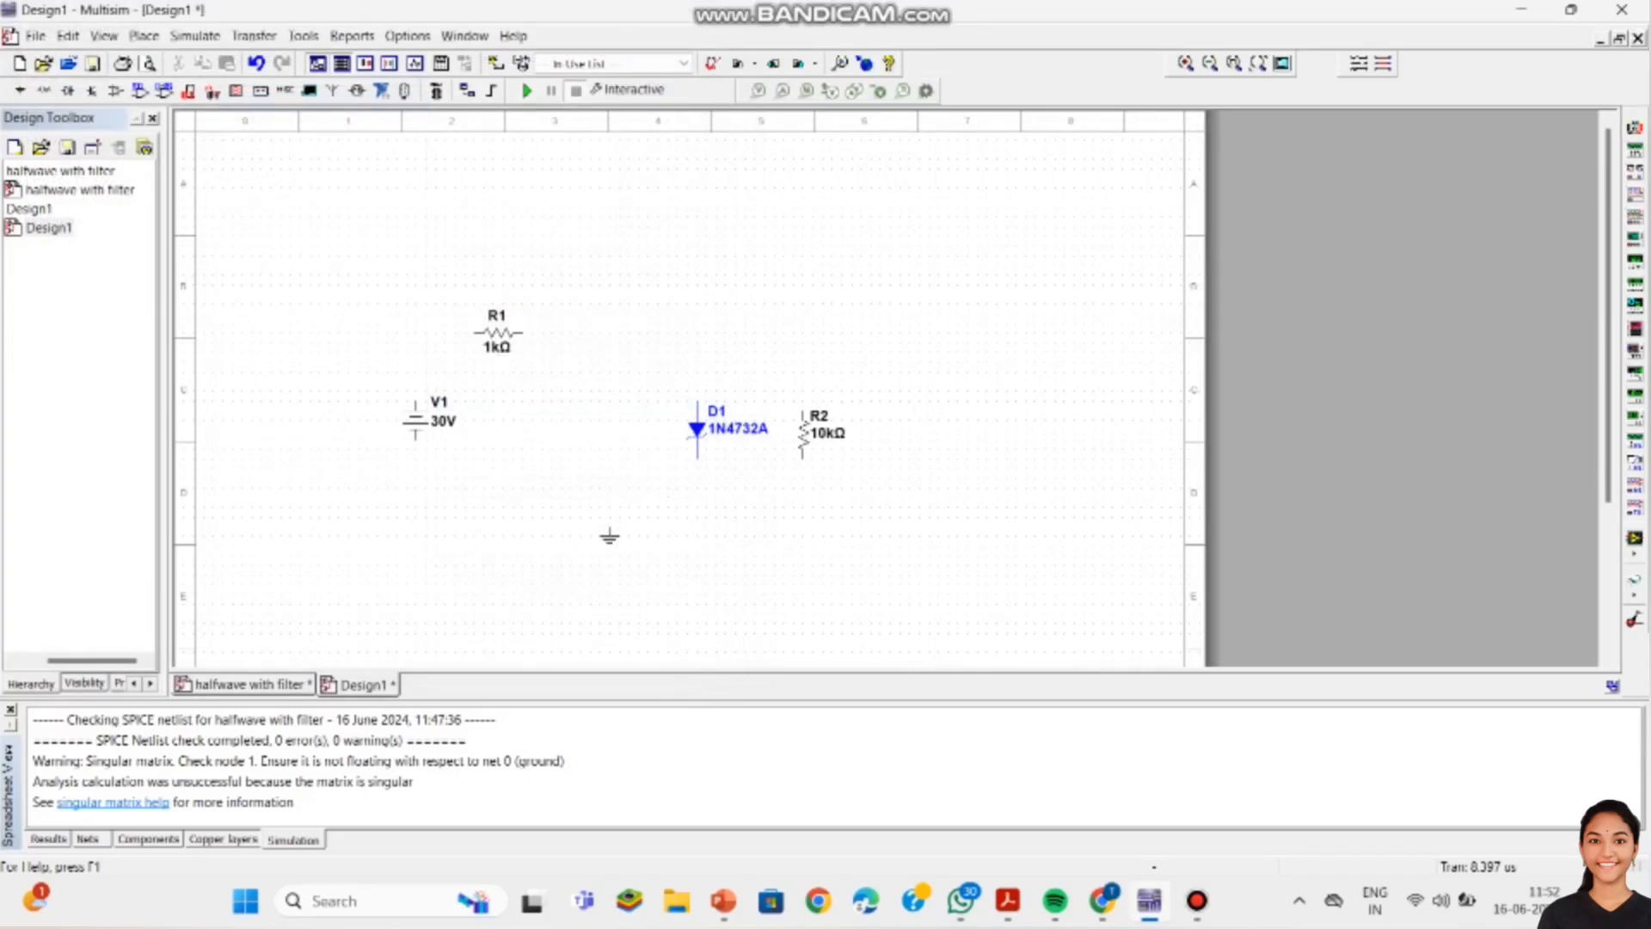
pyautogui.click(609, 535)
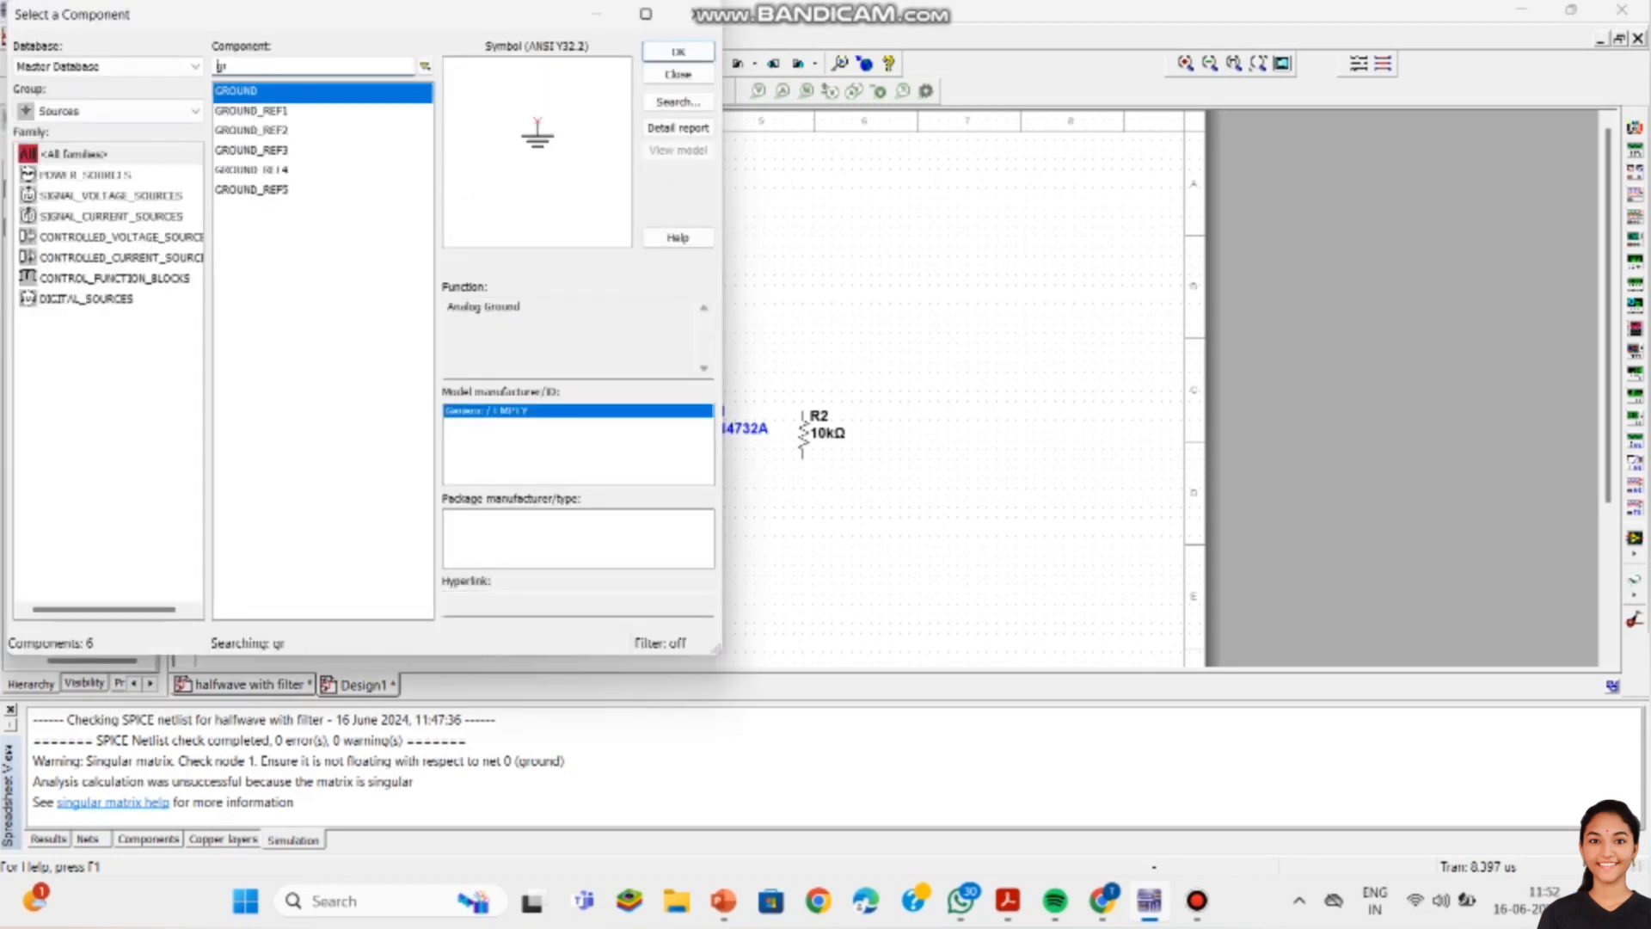
pyautogui.click(698, 14)
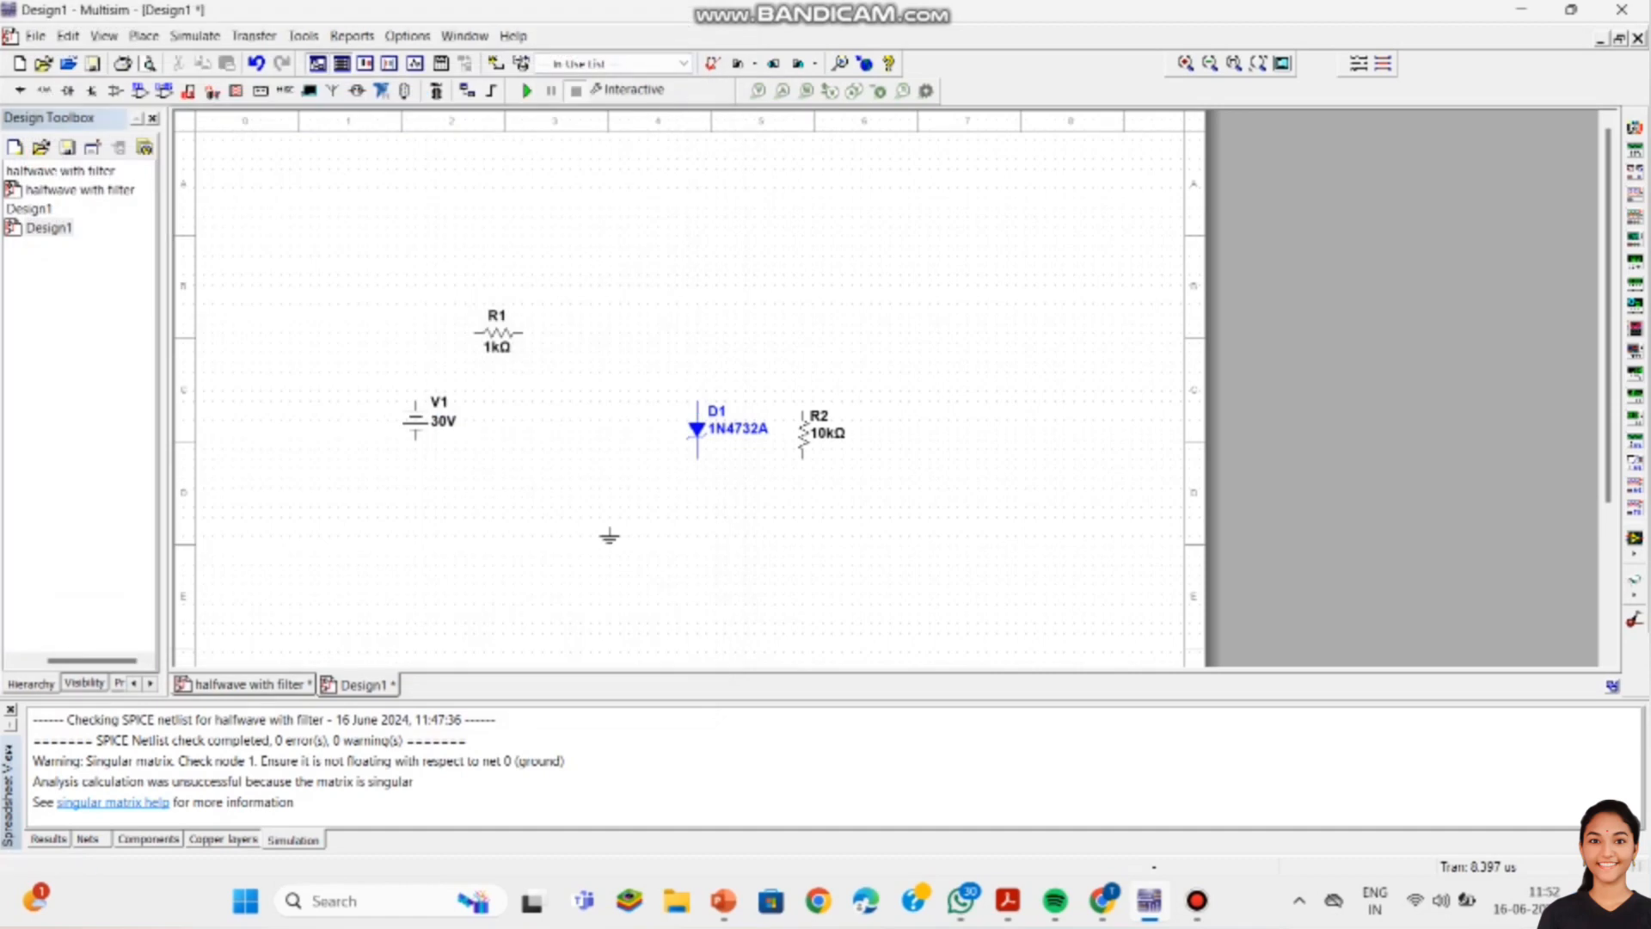
# Step: Wire the upper terminal of V1 to the near end of R1, and the lower terminal of V1 to the lower end of R2
pyautogui.click(474, 333)
pyautogui.click(415, 401)
pyautogui.click(475, 333)
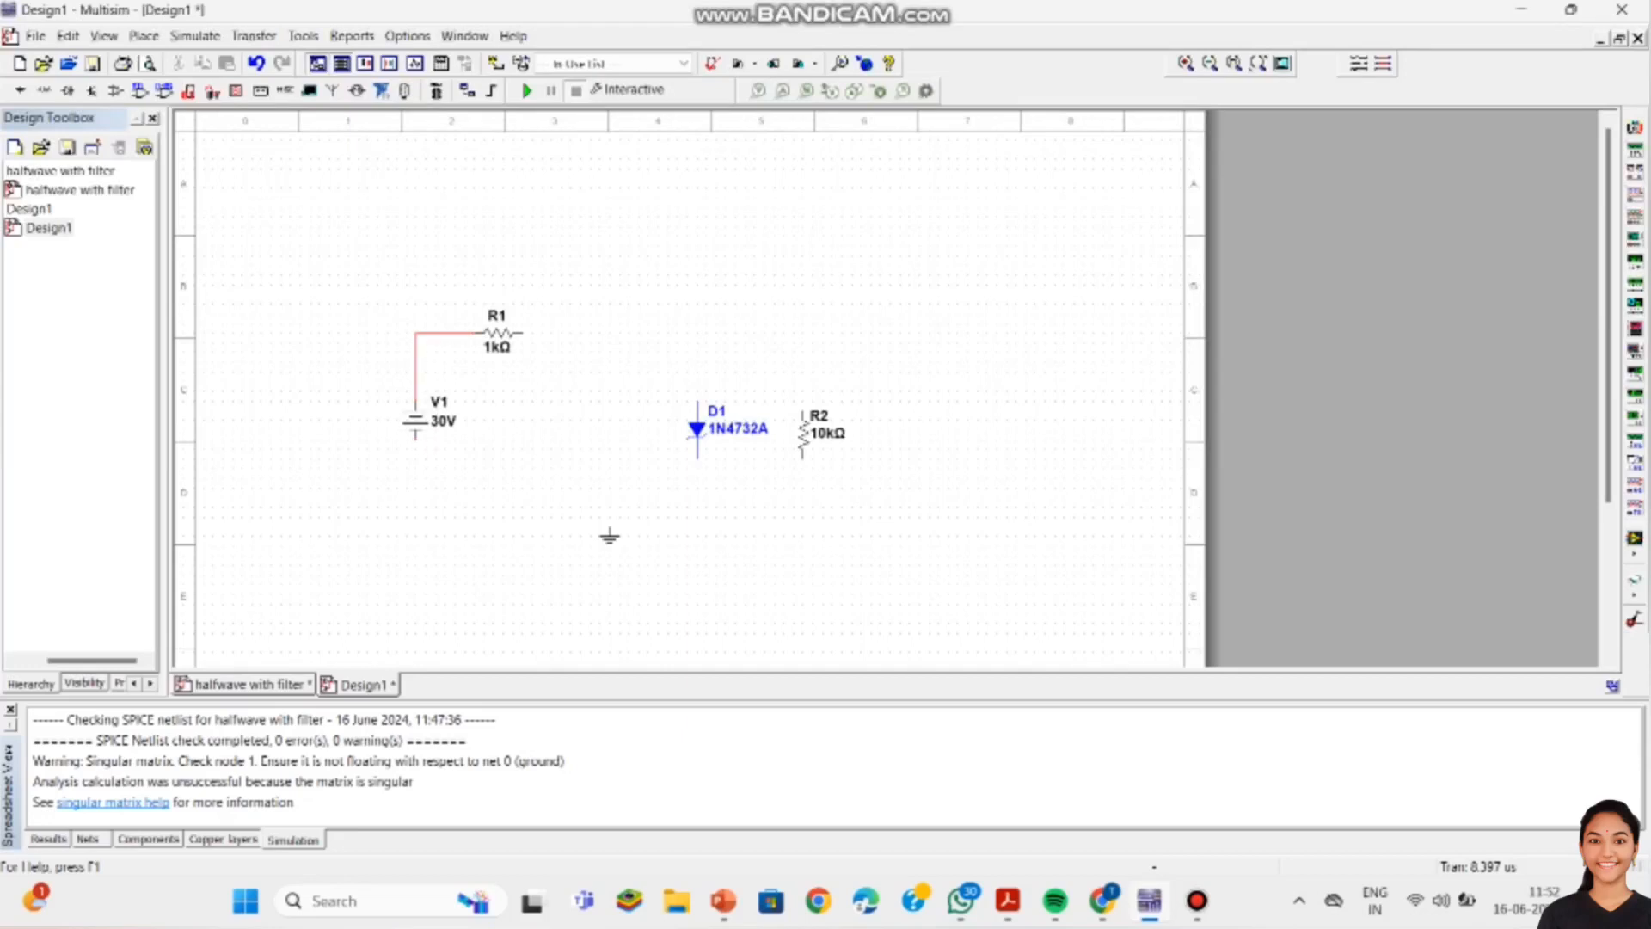
pyautogui.click(416, 439)
pyautogui.click(806, 464)
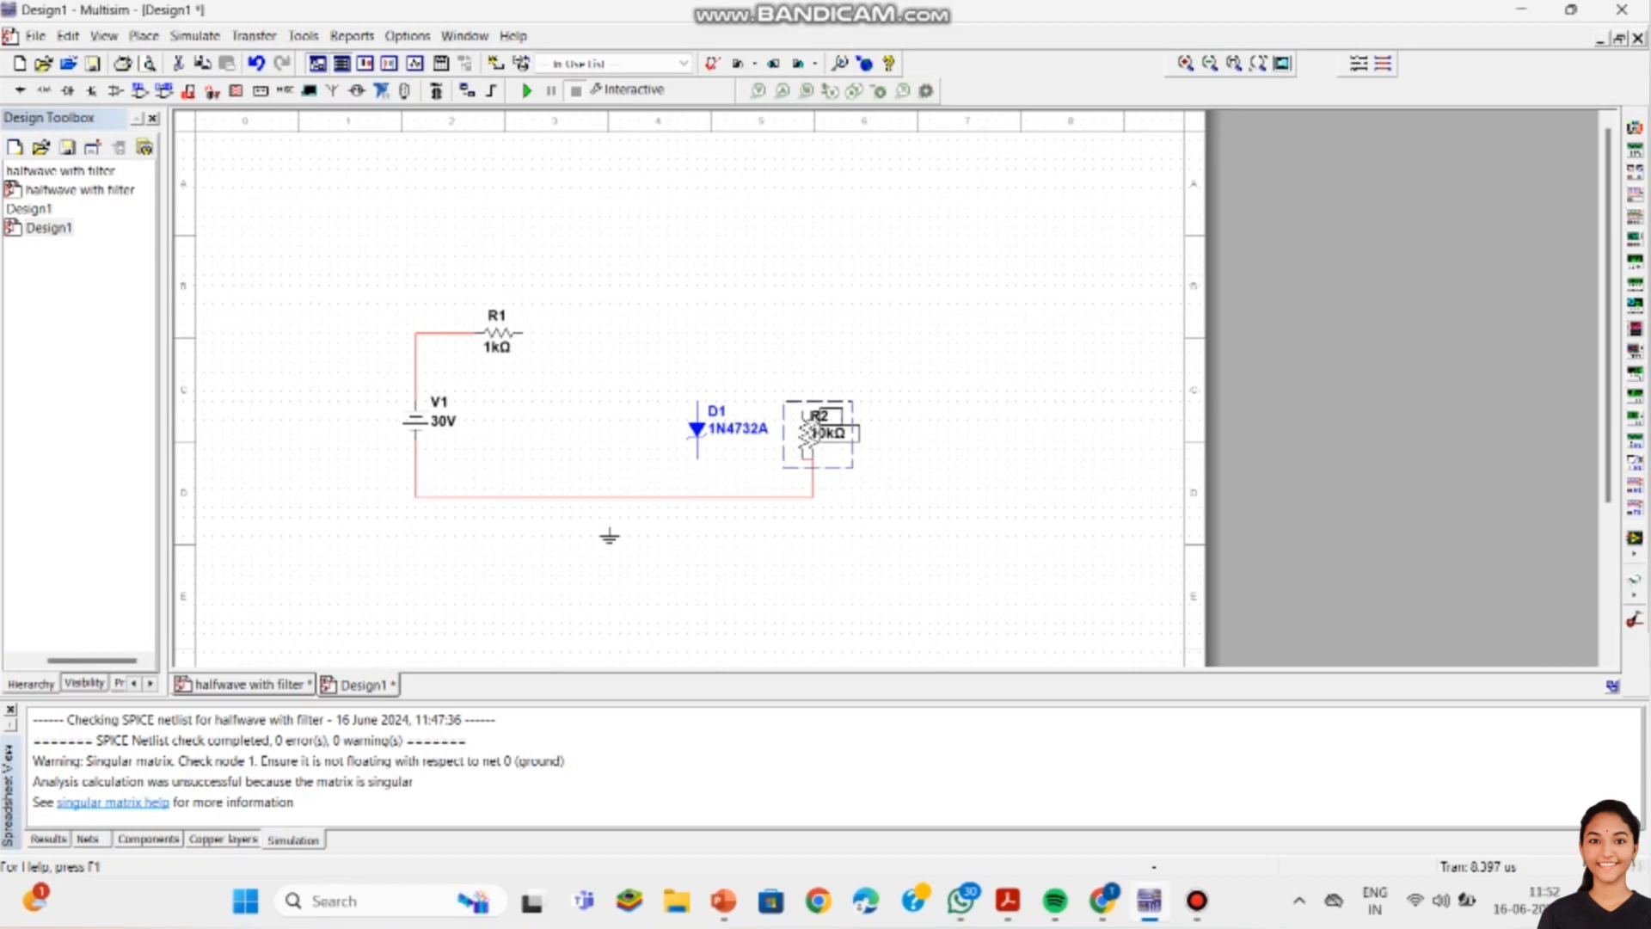
# Step: Shift R2 slightly away from the Zener diode and raise the diode, leaving a straight return wire below both
pyautogui.moveTo(808, 430); pyautogui.dragTo(817, 430)
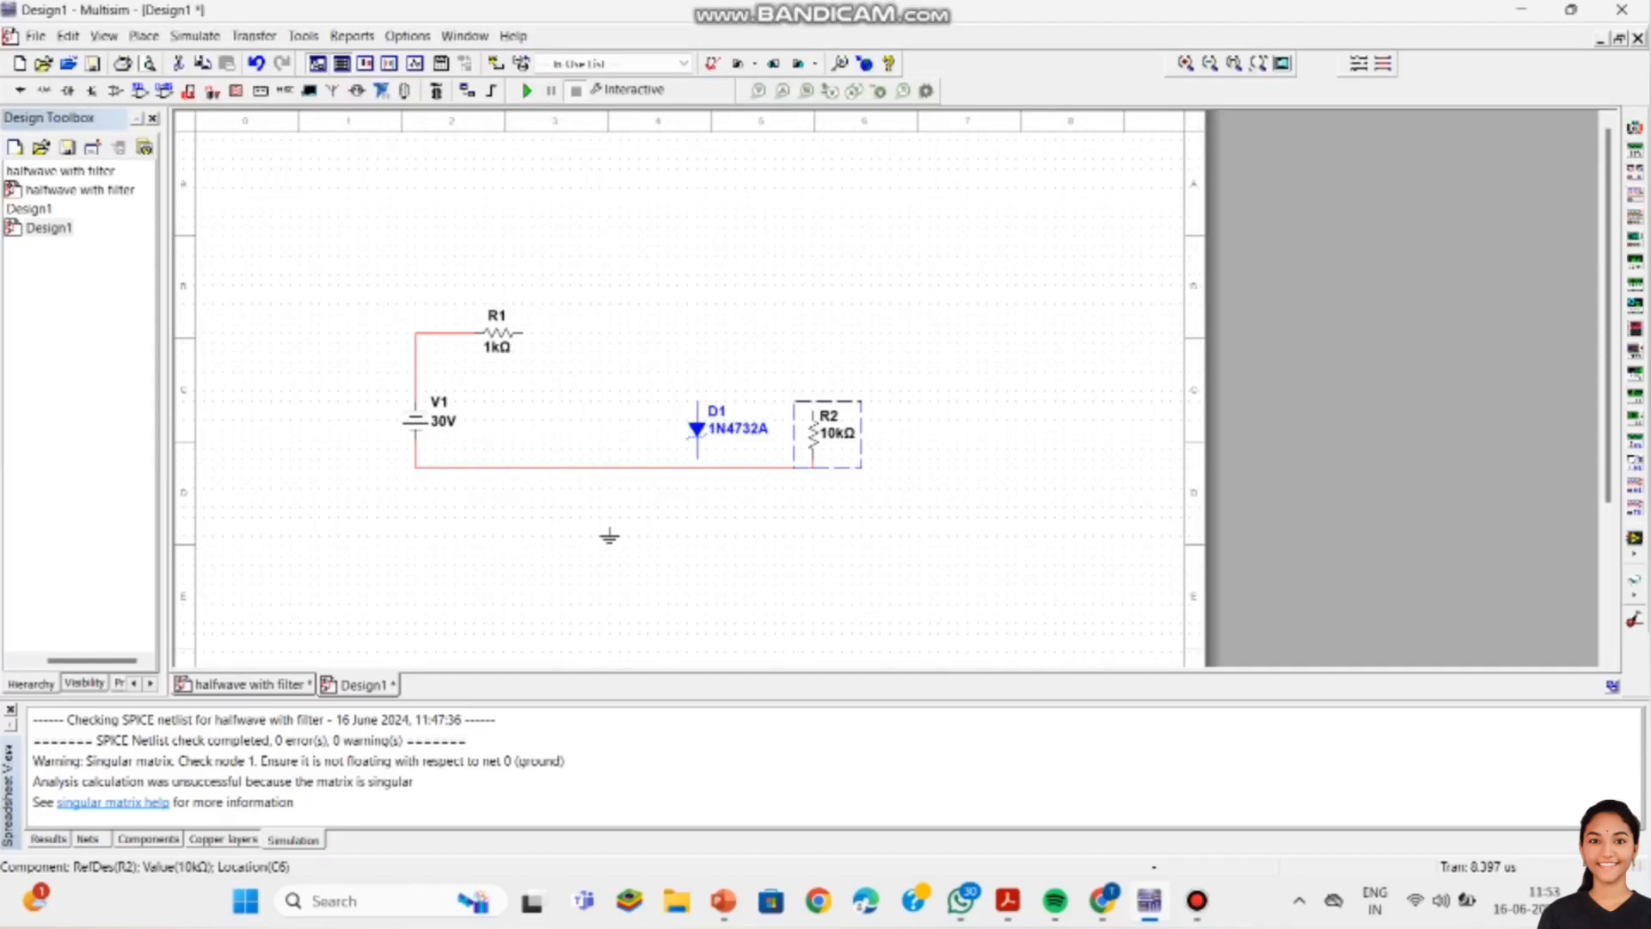
pyautogui.moveTo(694, 430); pyautogui.dragTo(695, 401)
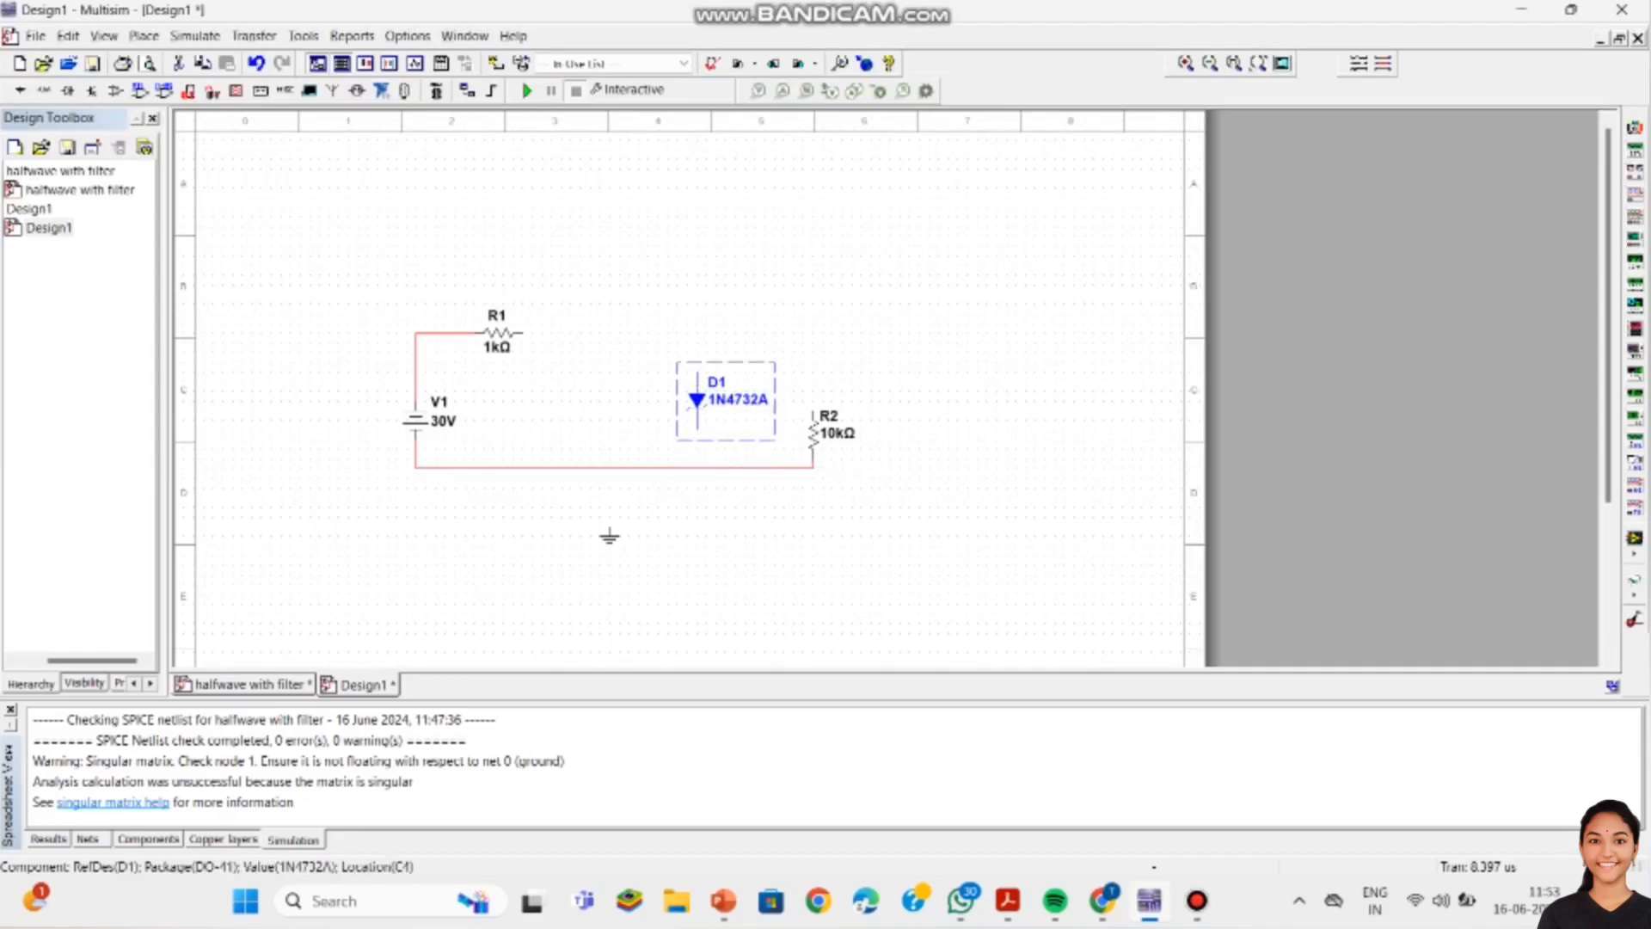
pyautogui.moveTo(812, 430)
pyautogui.mouseDown()
pyautogui.moveTo(812, 401)
pyautogui.moveTo(812, 430)
pyautogui.mouseUp()
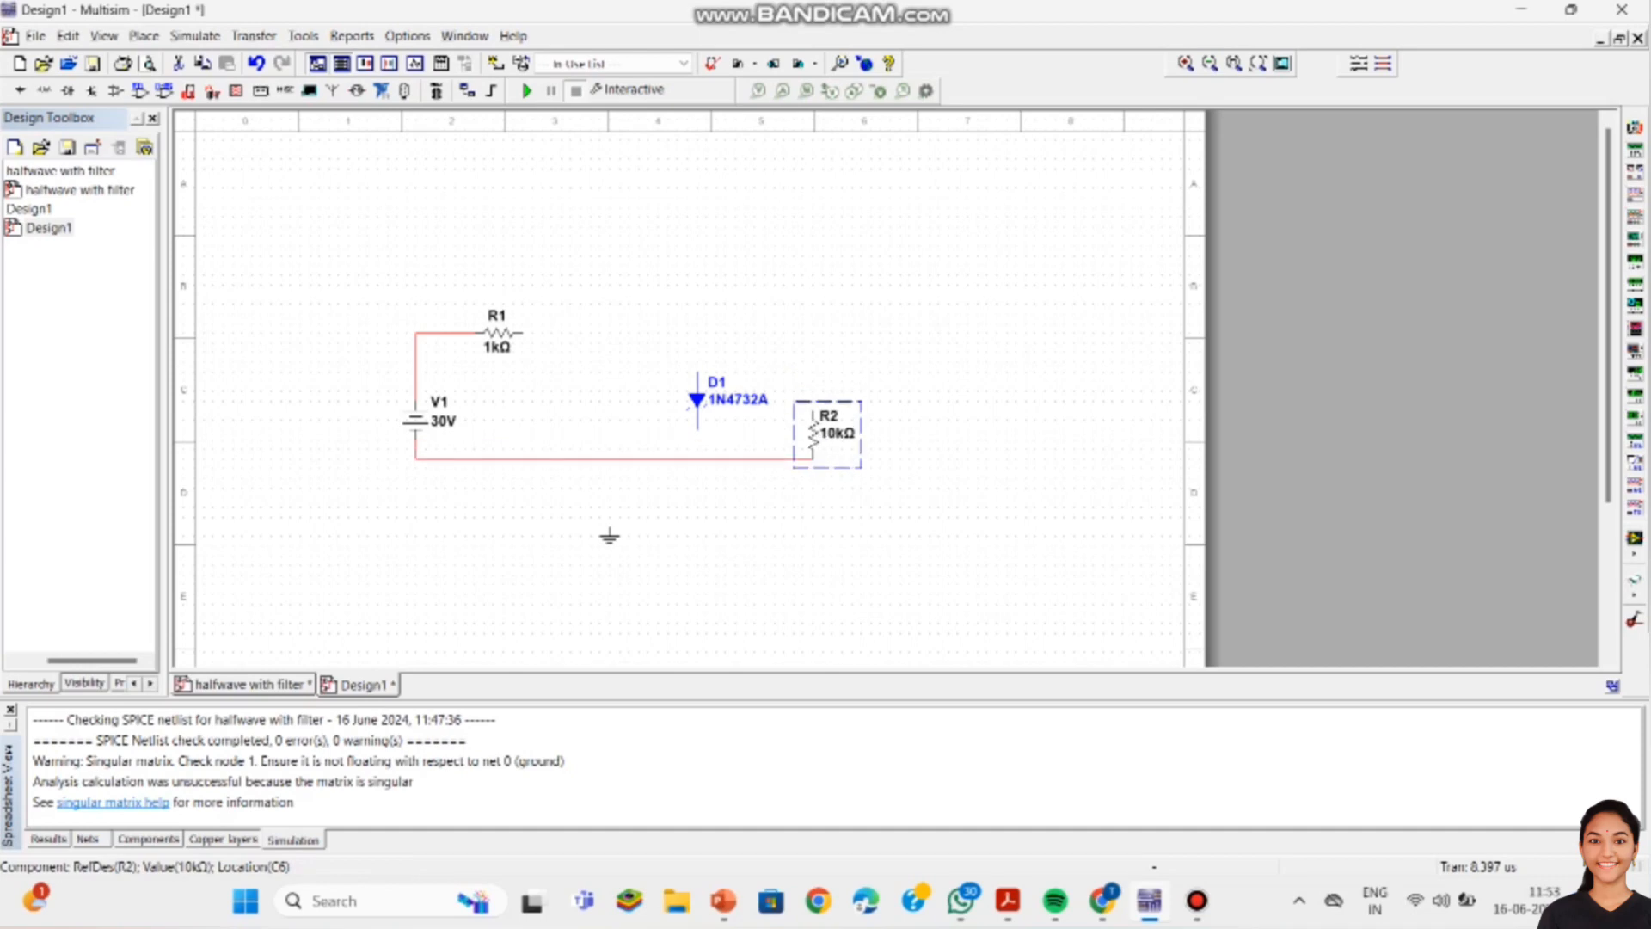
pyautogui.click(813, 458)
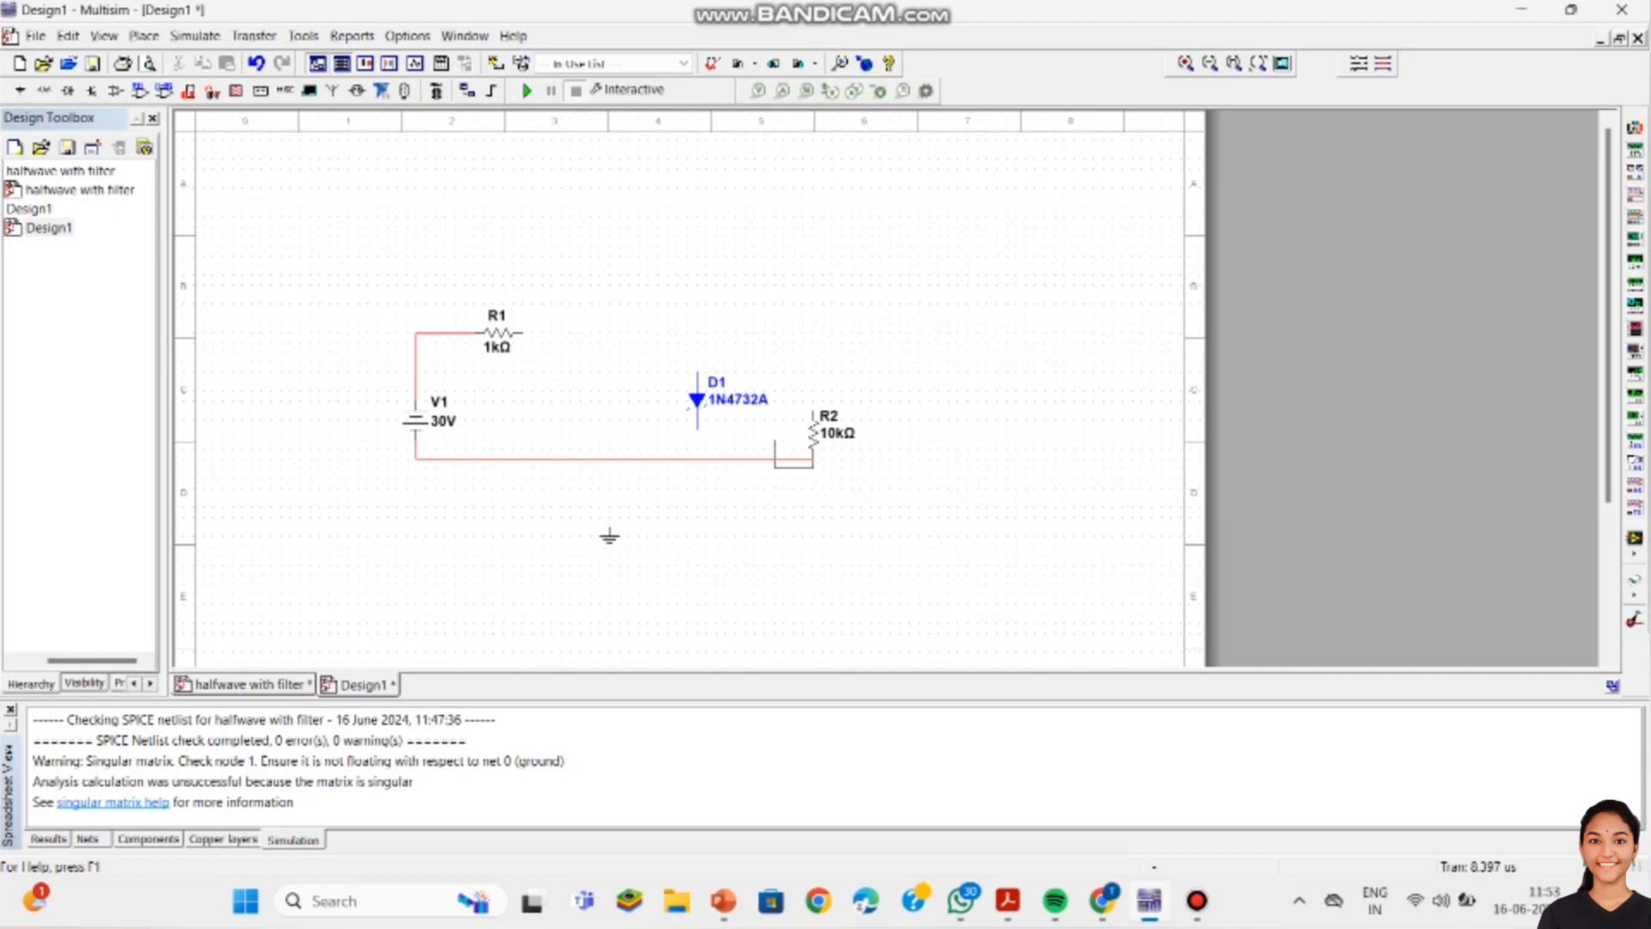
pyautogui.press('Escape')
# Step: Wire R1's free end to the top of the Zener diode and R2, with the diode's lower end joined to the return wire
pyautogui.click(523, 333)
pyautogui.click(698, 370)
pyautogui.click(812, 414)
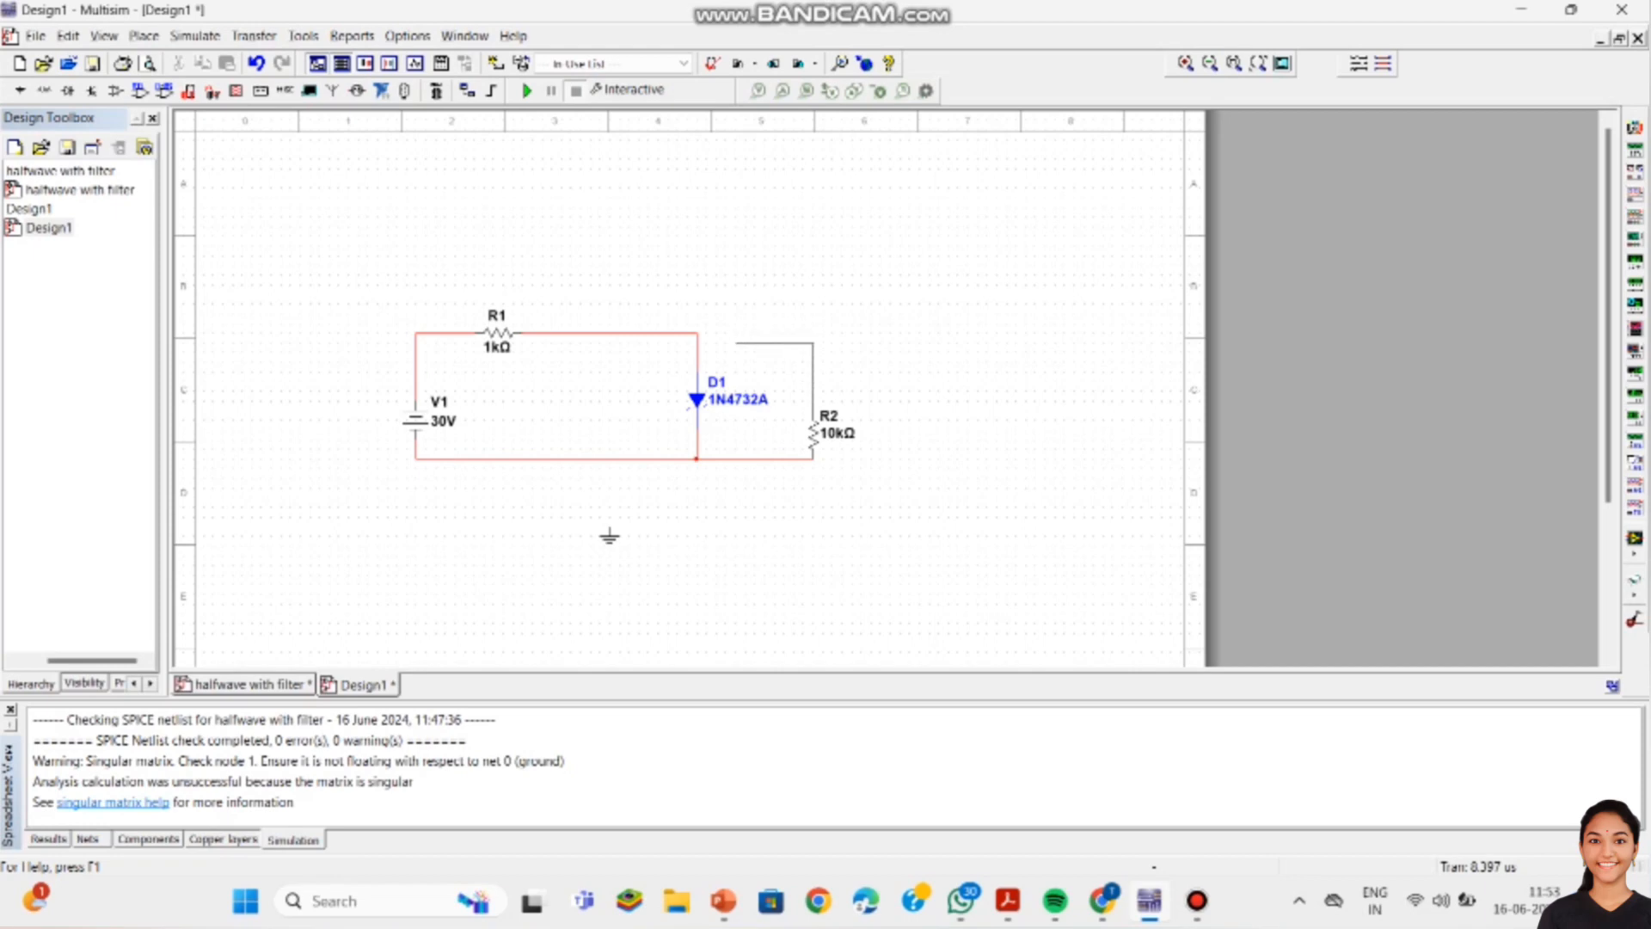
pyautogui.click(697, 333)
# Step: Move R2 up level with the Zener diode and attach the ground to the return wire between V1 and the diode
pyautogui.moveTo(839, 434); pyautogui.dragTo(829, 395)
pyautogui.click(898, 430)
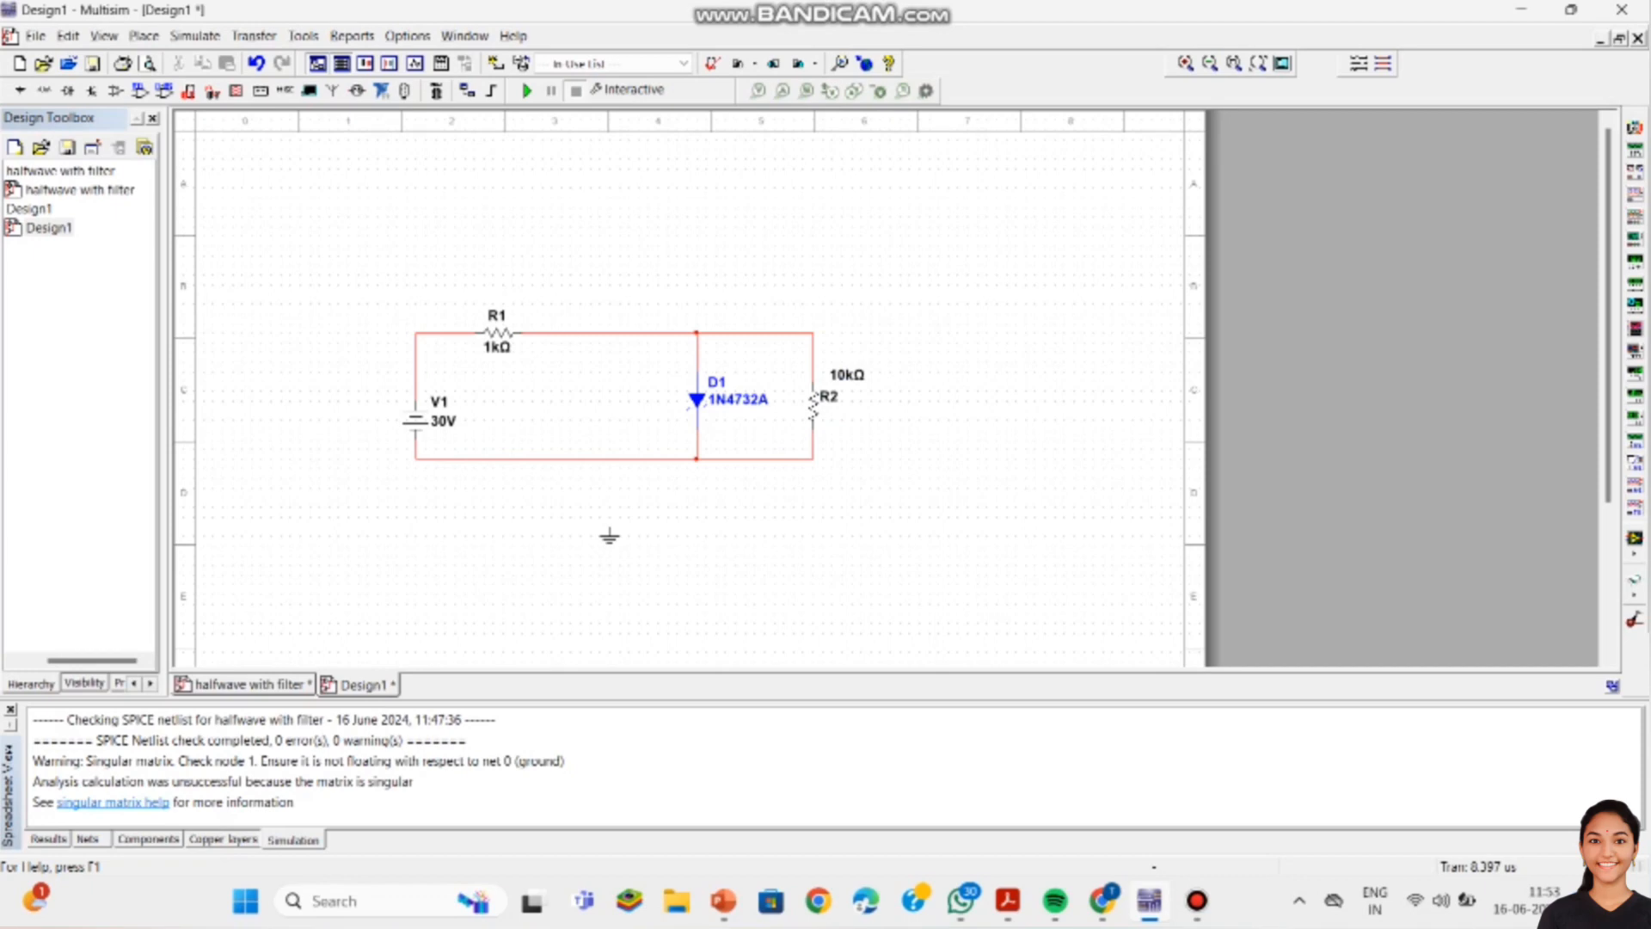
pyautogui.click(609, 522)
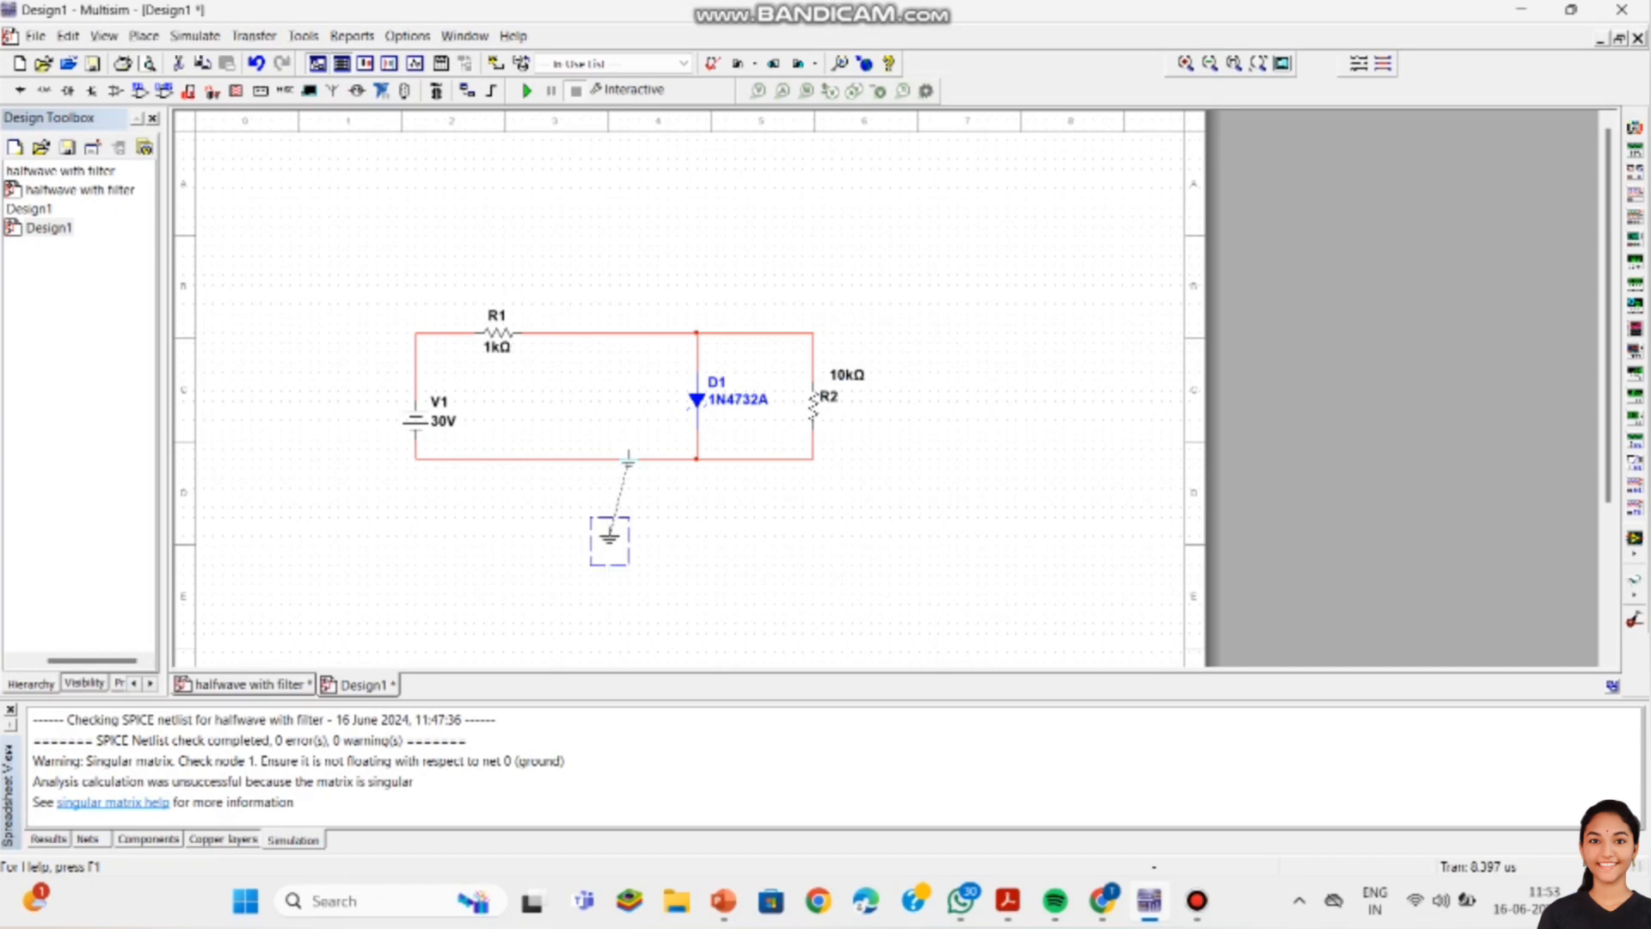
pyautogui.moveTo(628, 465); pyautogui.dragTo(629, 465)
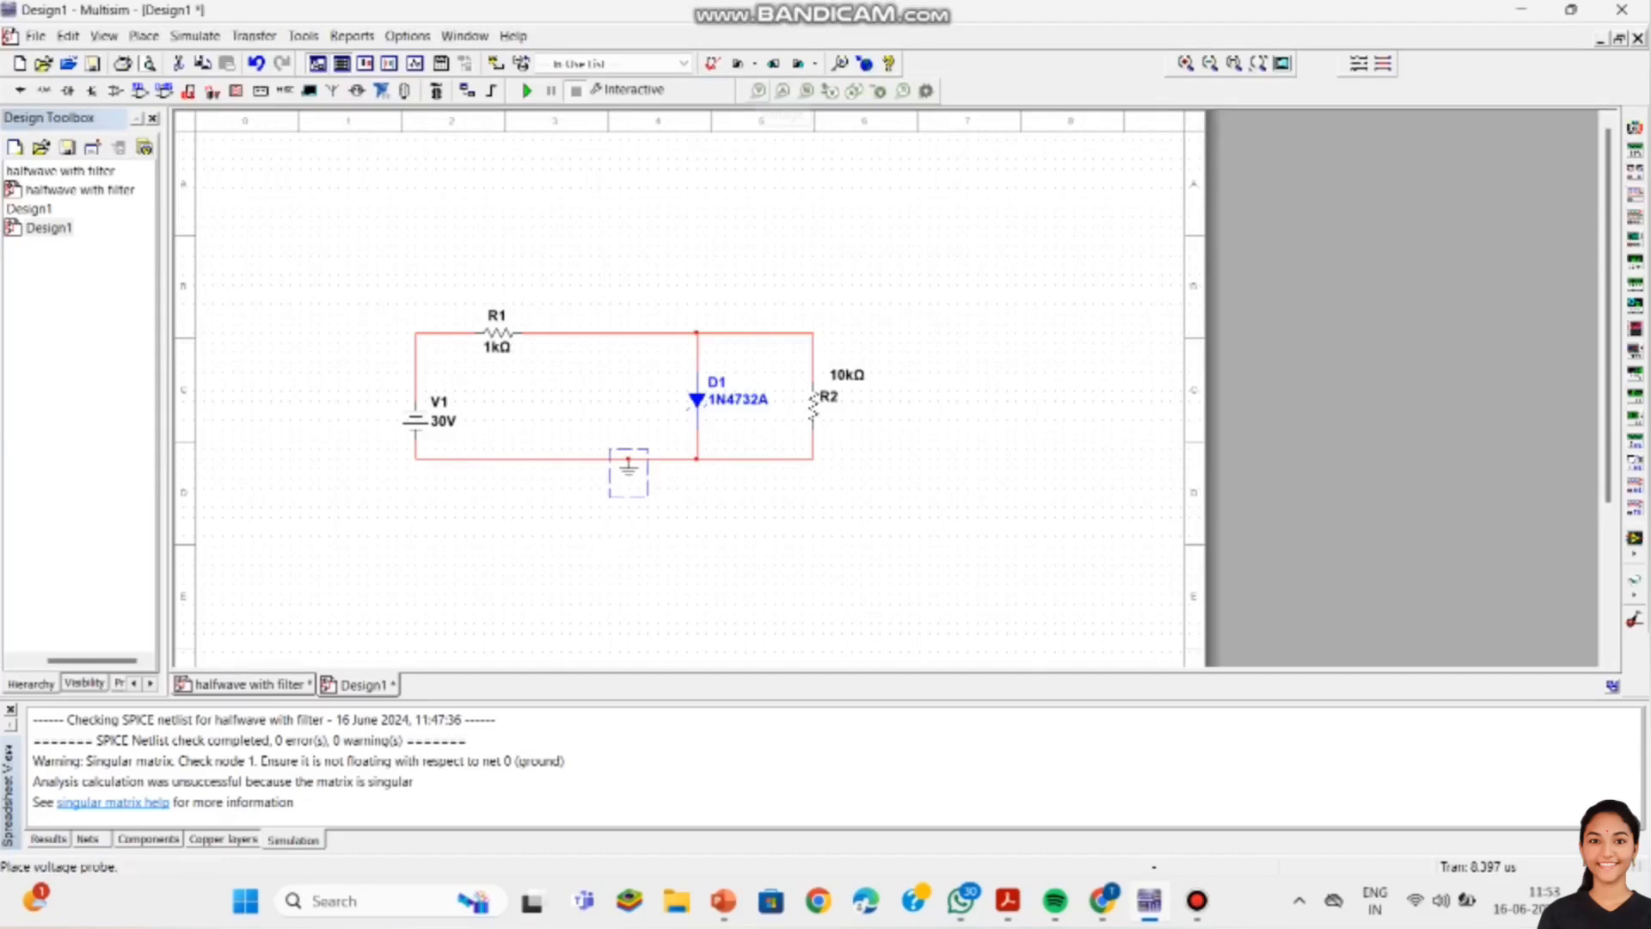
# Step: Place one voltage probe on the node above the Zener diode and another on the wire corner above R2
pyautogui.click(758, 90)
pyautogui.click(721, 320)
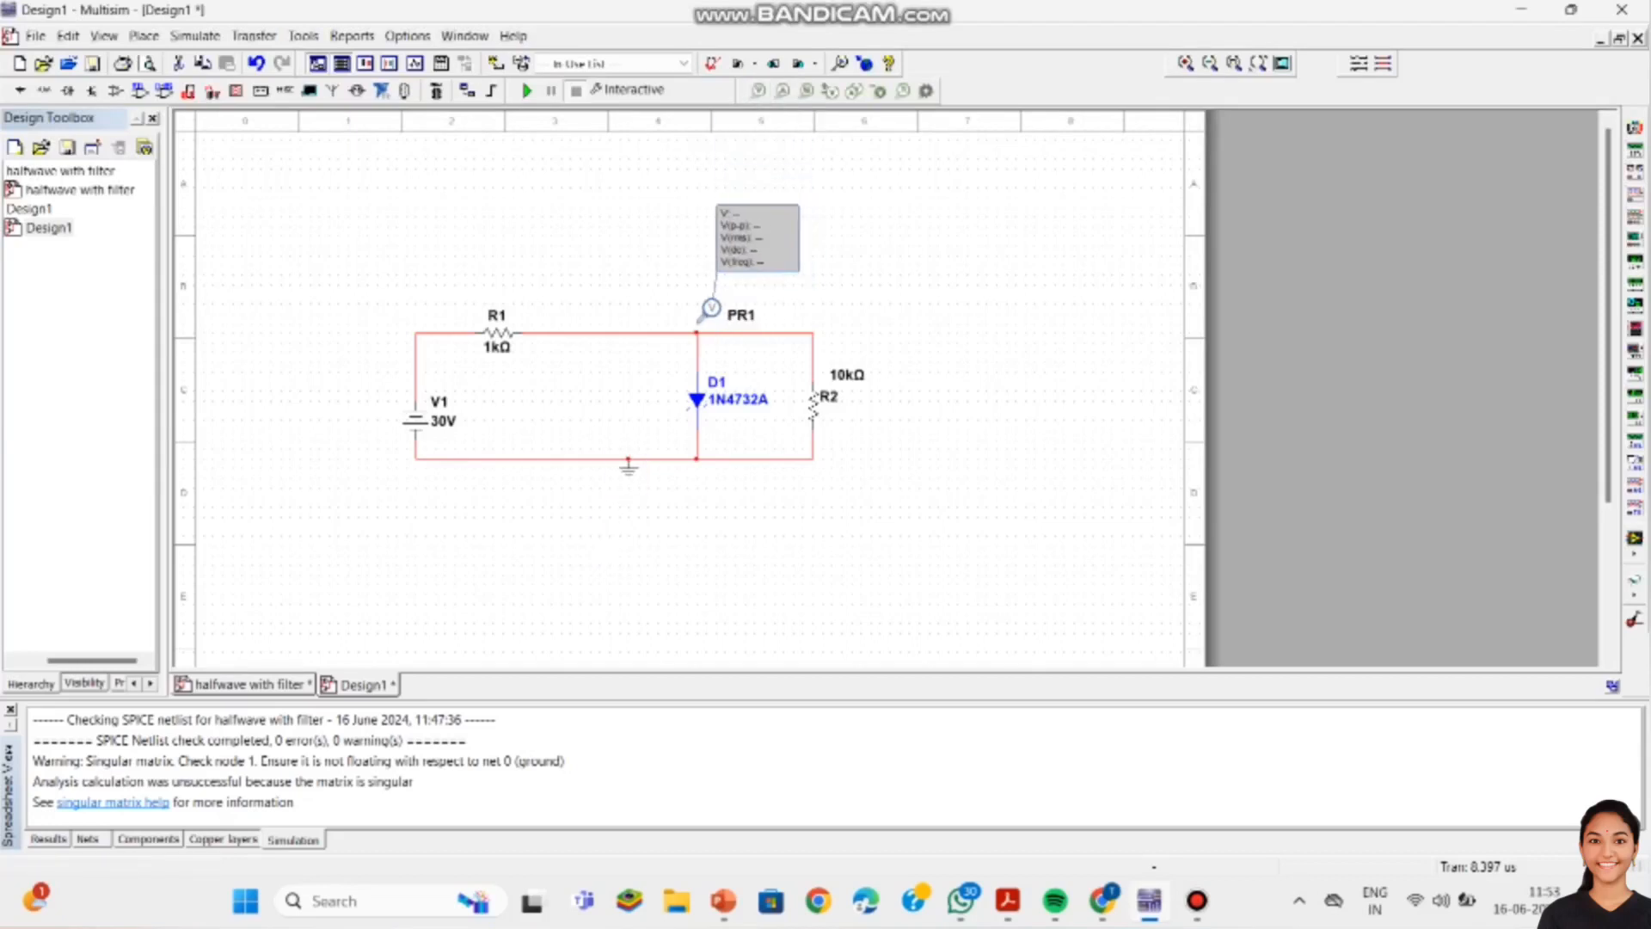
pyautogui.click(699, 332)
pyautogui.press('Escape')
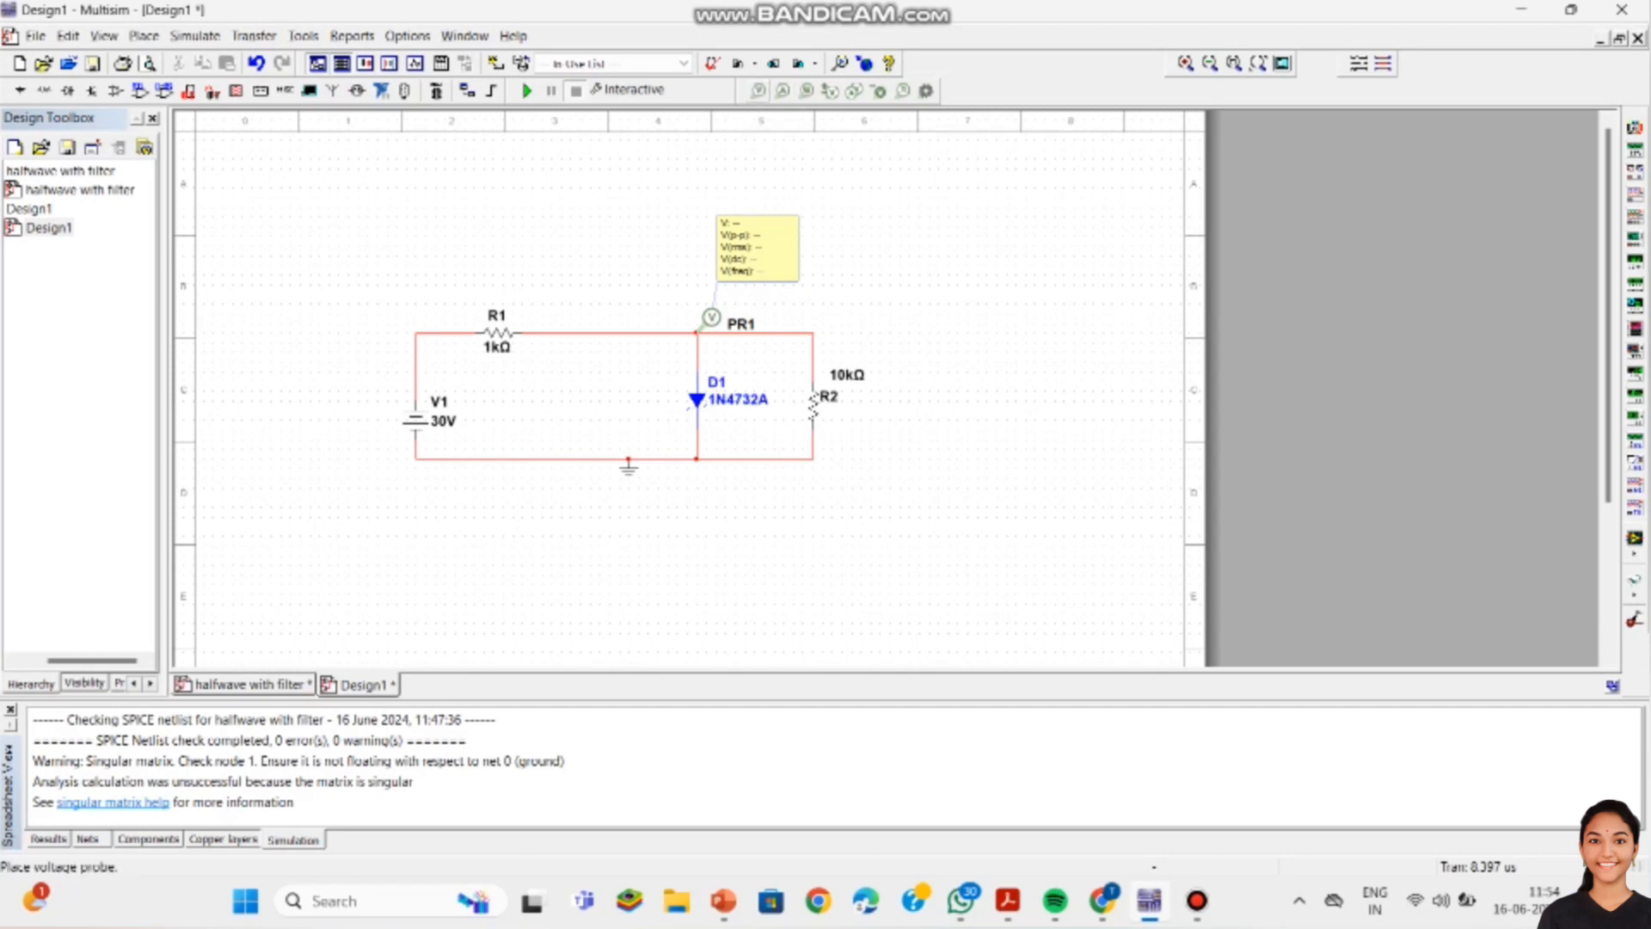
pyautogui.click(758, 90)
pyautogui.click(814, 332)
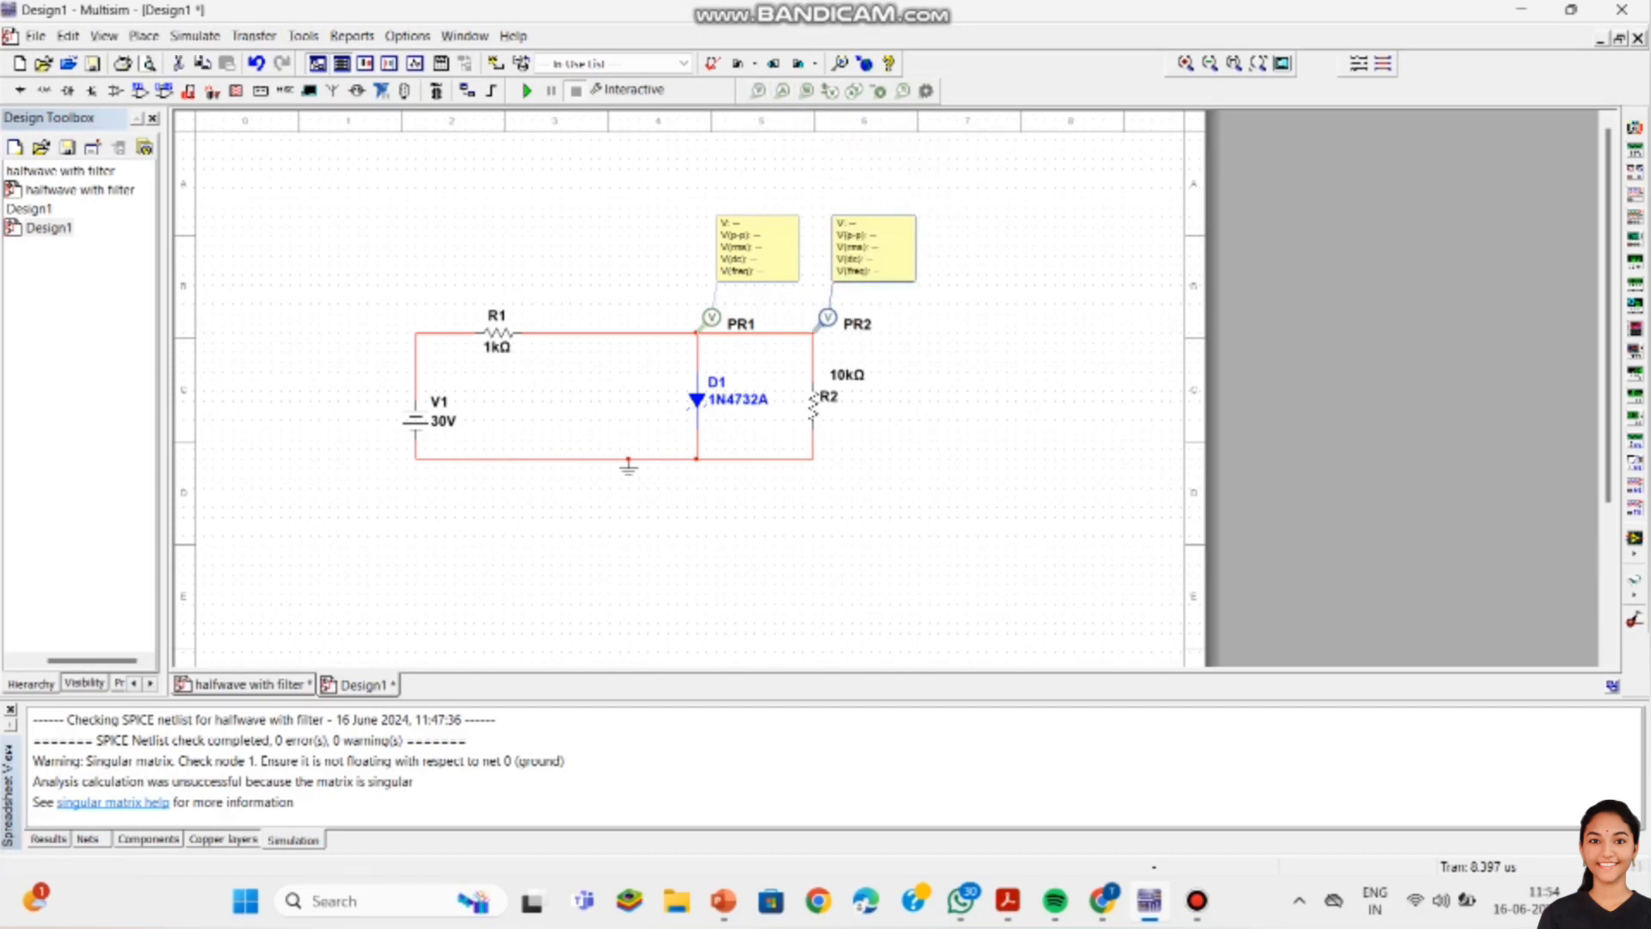
pyautogui.press('Escape')
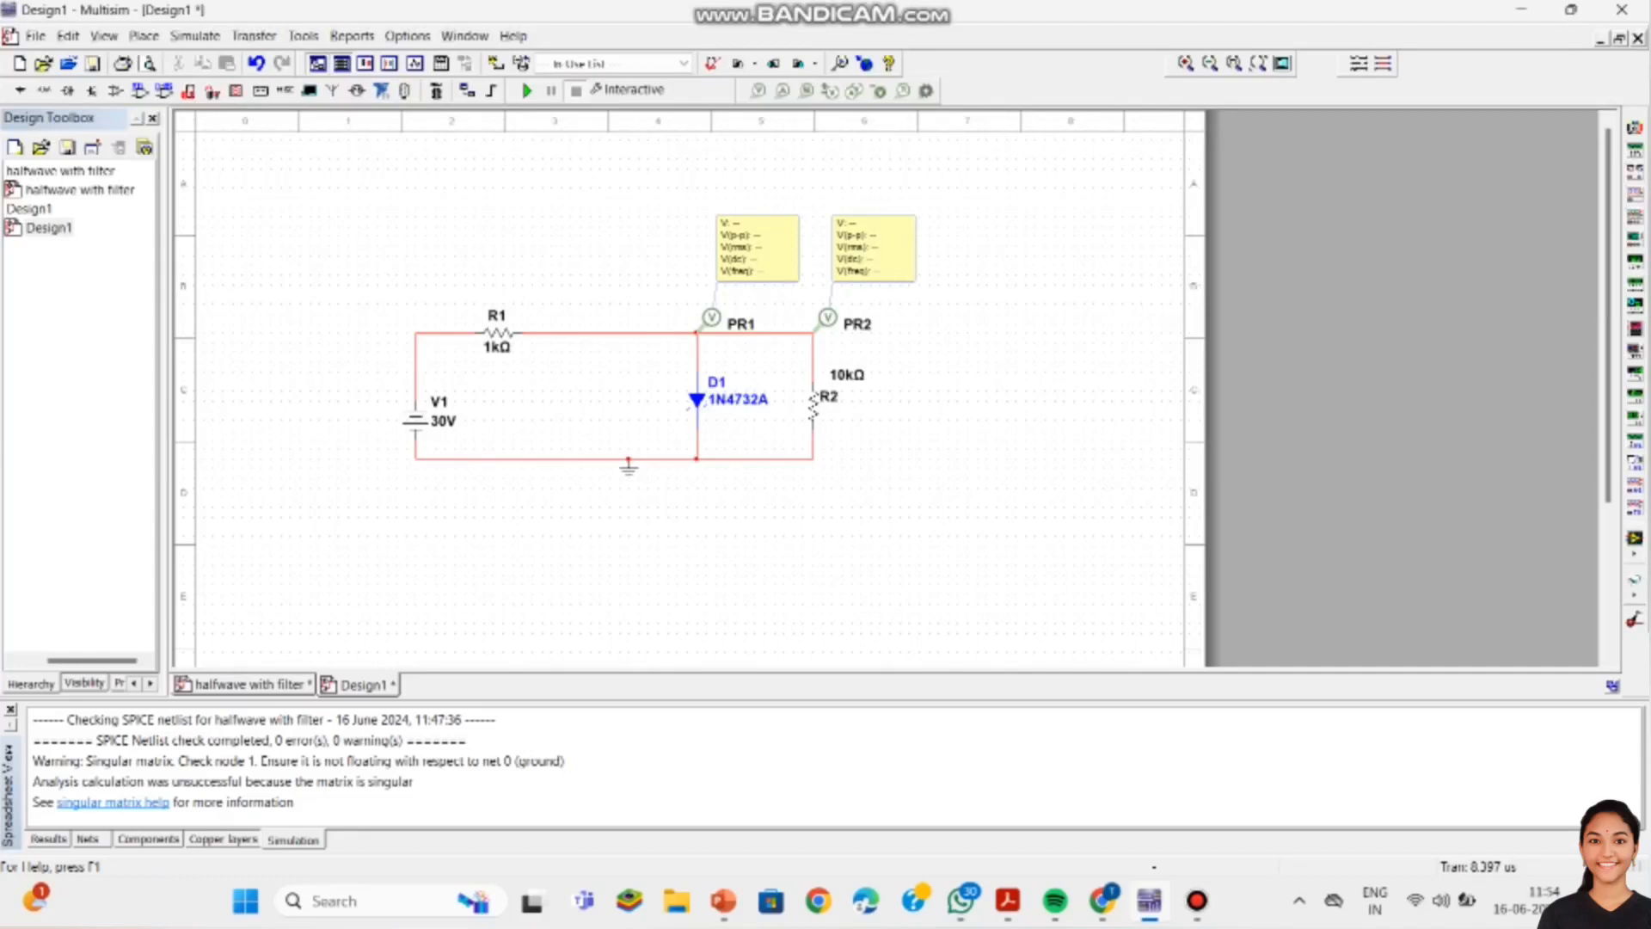
# Step: Open the DC Sweep analysis settings and add the diode current I(D1[ID]) to the selected output variables
pyautogui.click(196, 36)
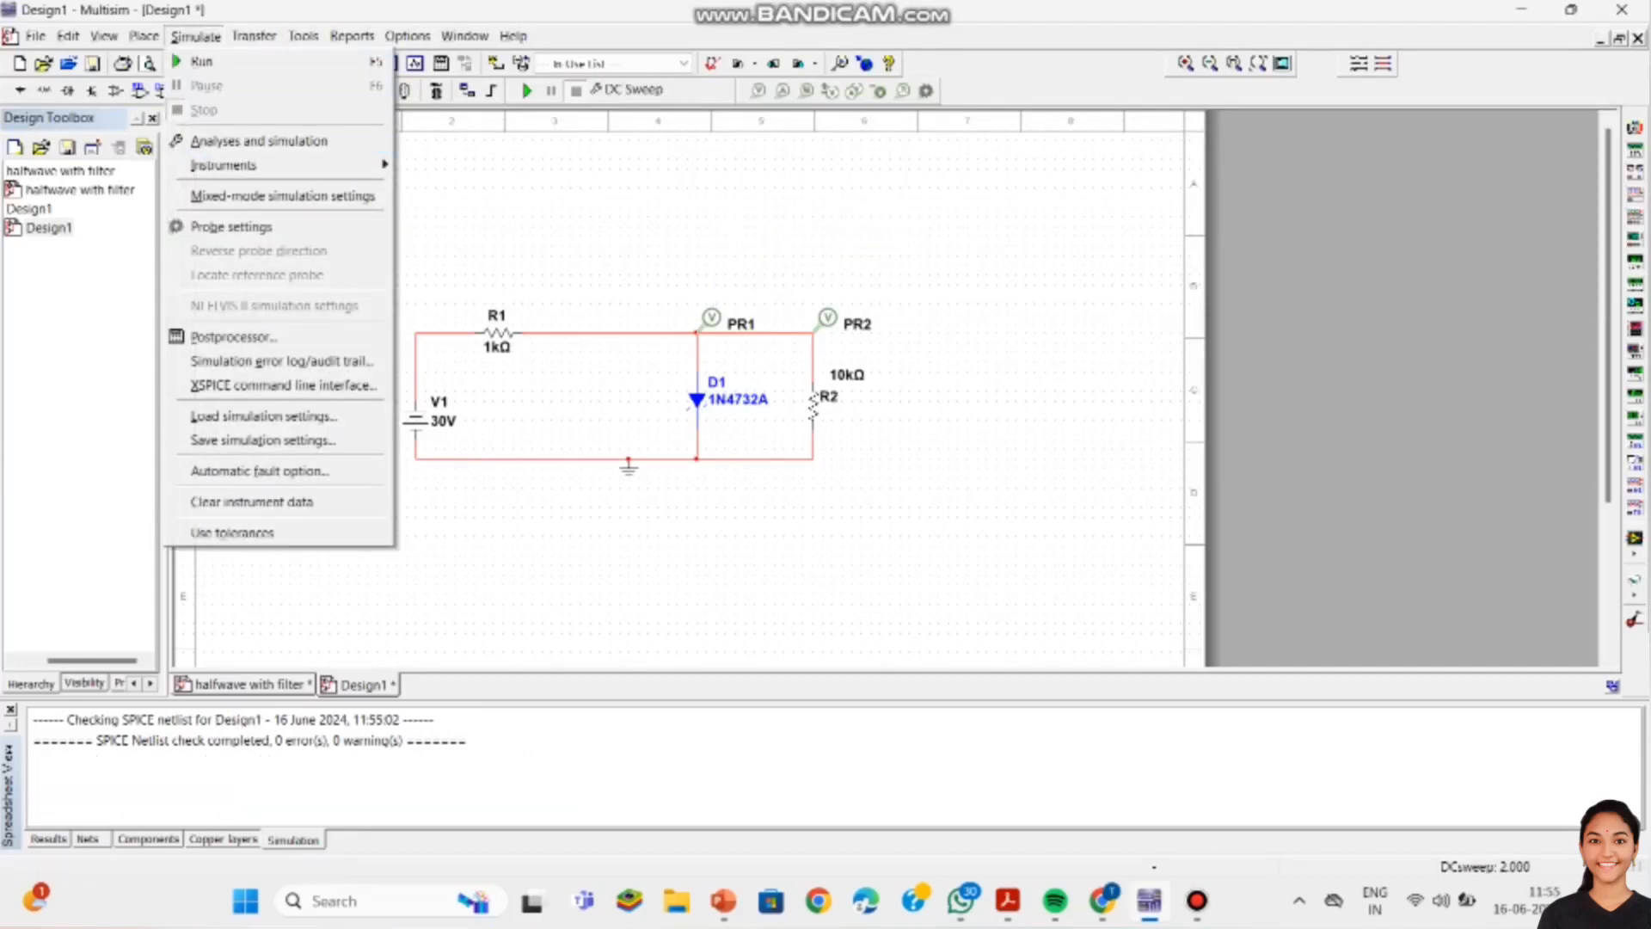
pyautogui.click(259, 141)
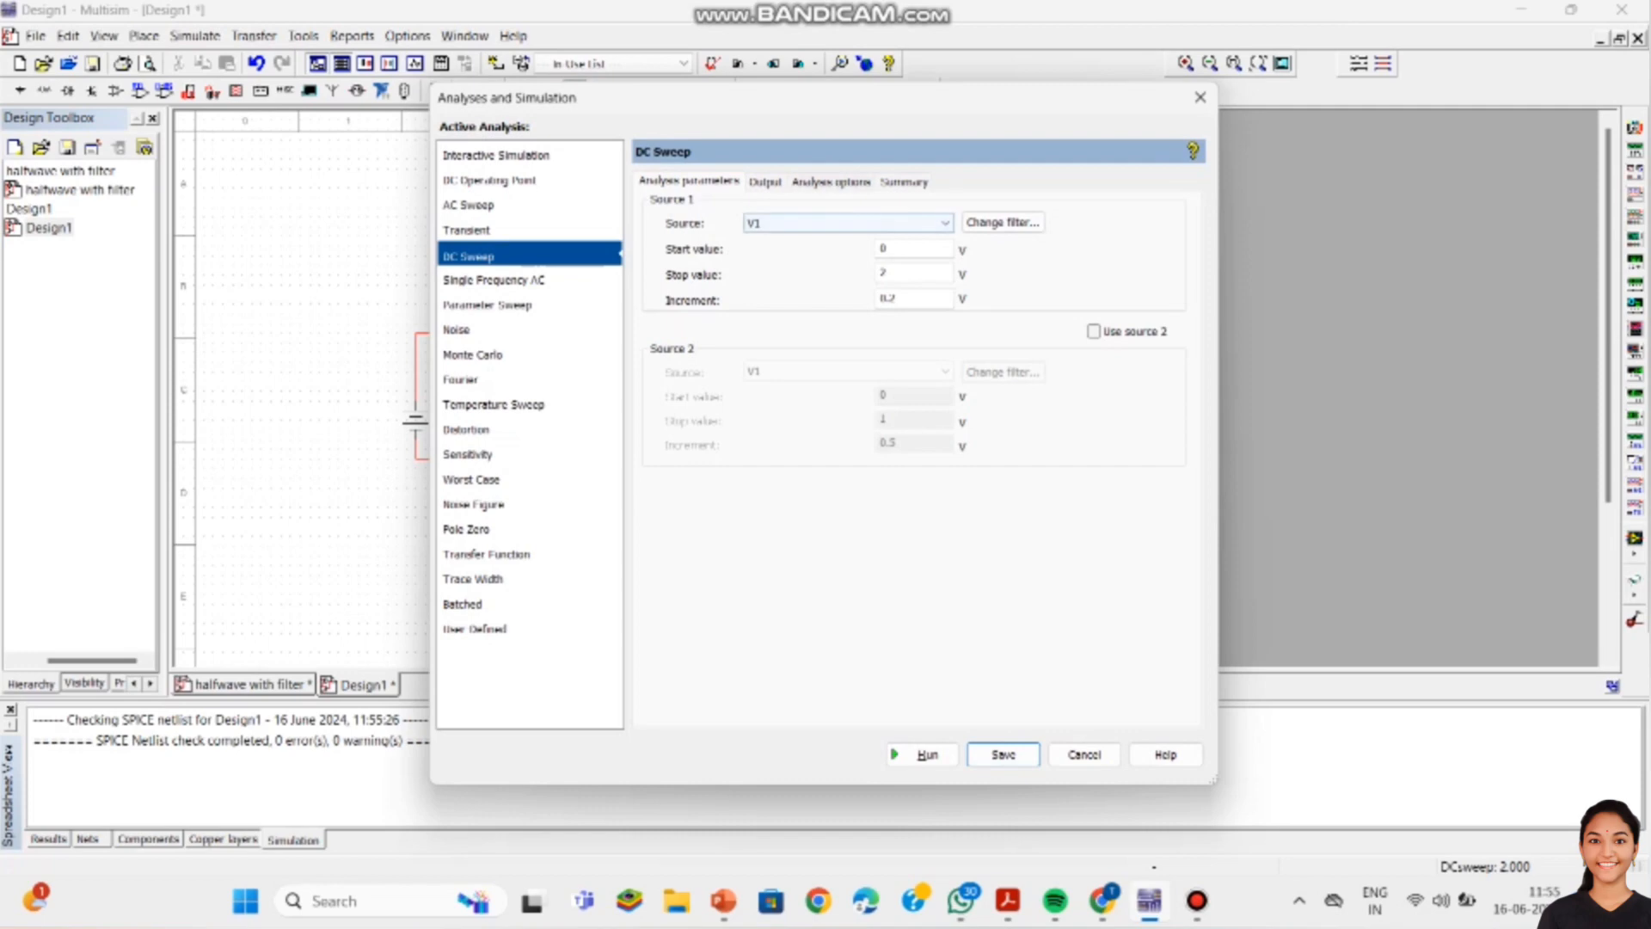
pyautogui.click(830, 183)
pyautogui.click(765, 183)
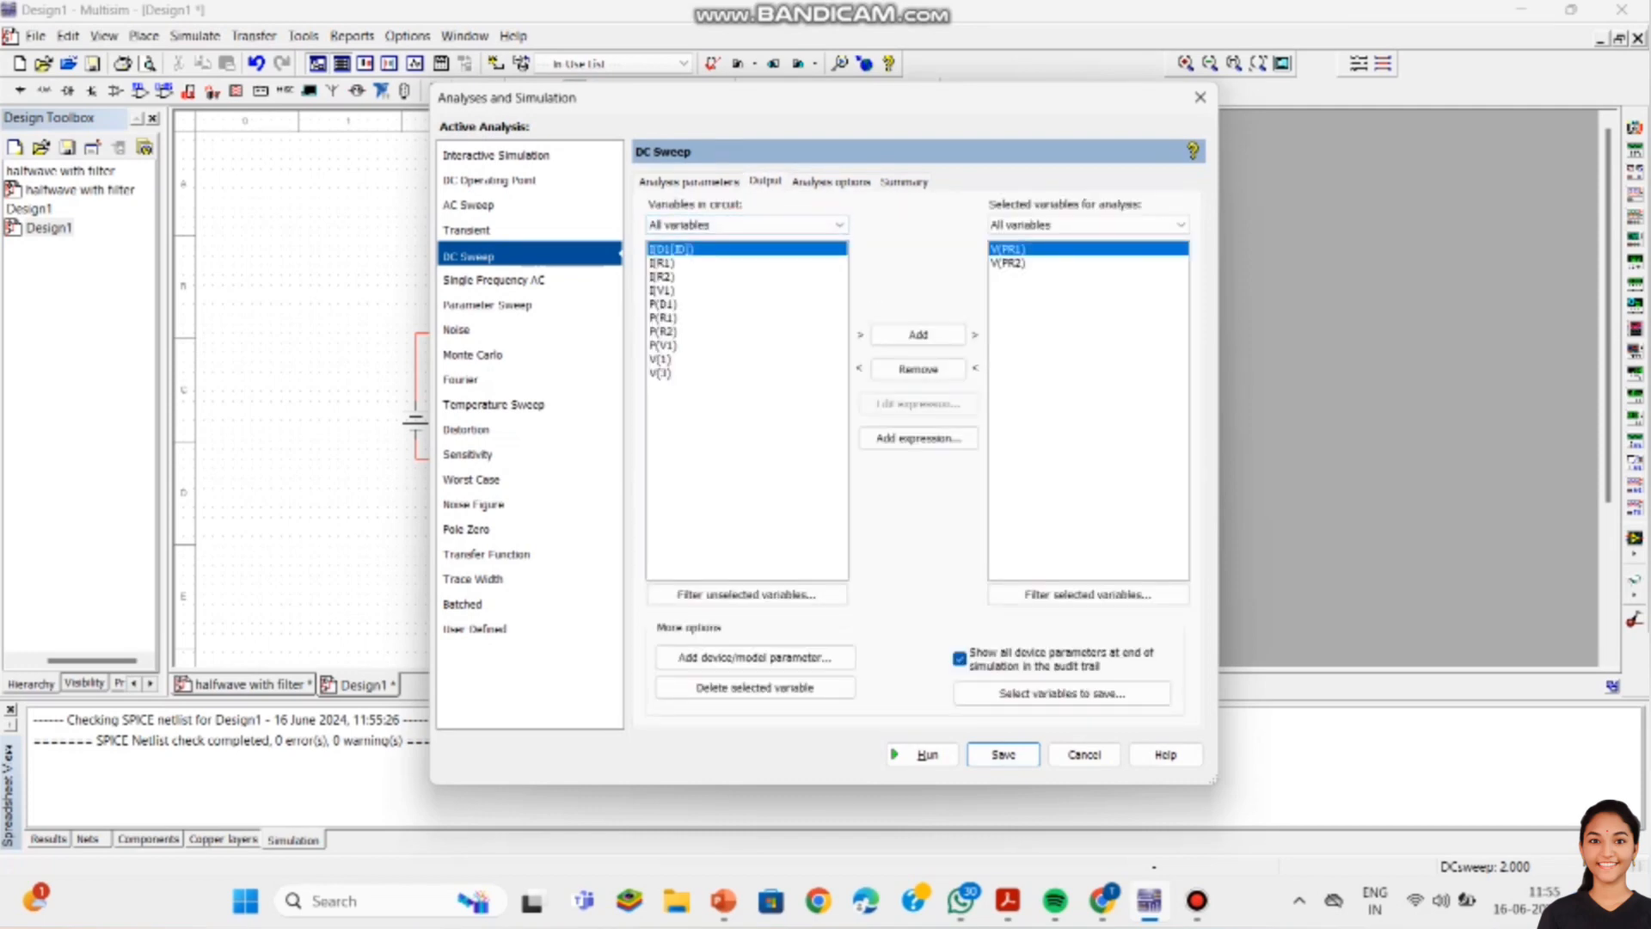
pyautogui.click(918, 335)
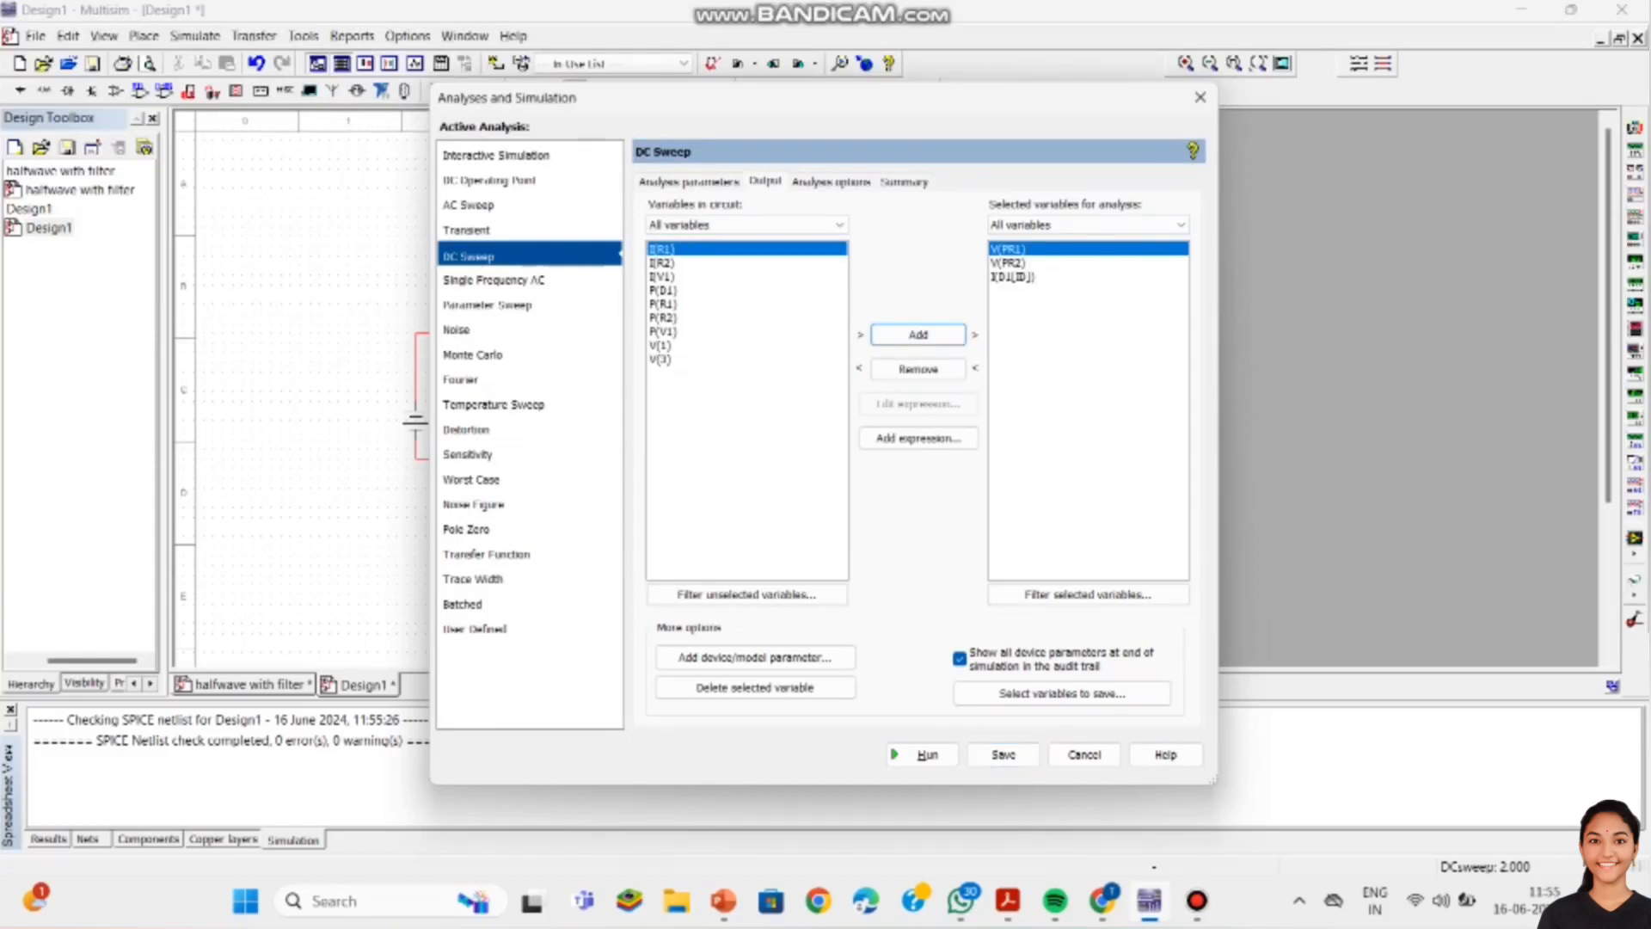
pyautogui.click(1003, 754)
# Step: Remove the probe voltages V(PR1) and V(PR2) from the selected variables for the DC sweep
pyautogui.click(918, 369)
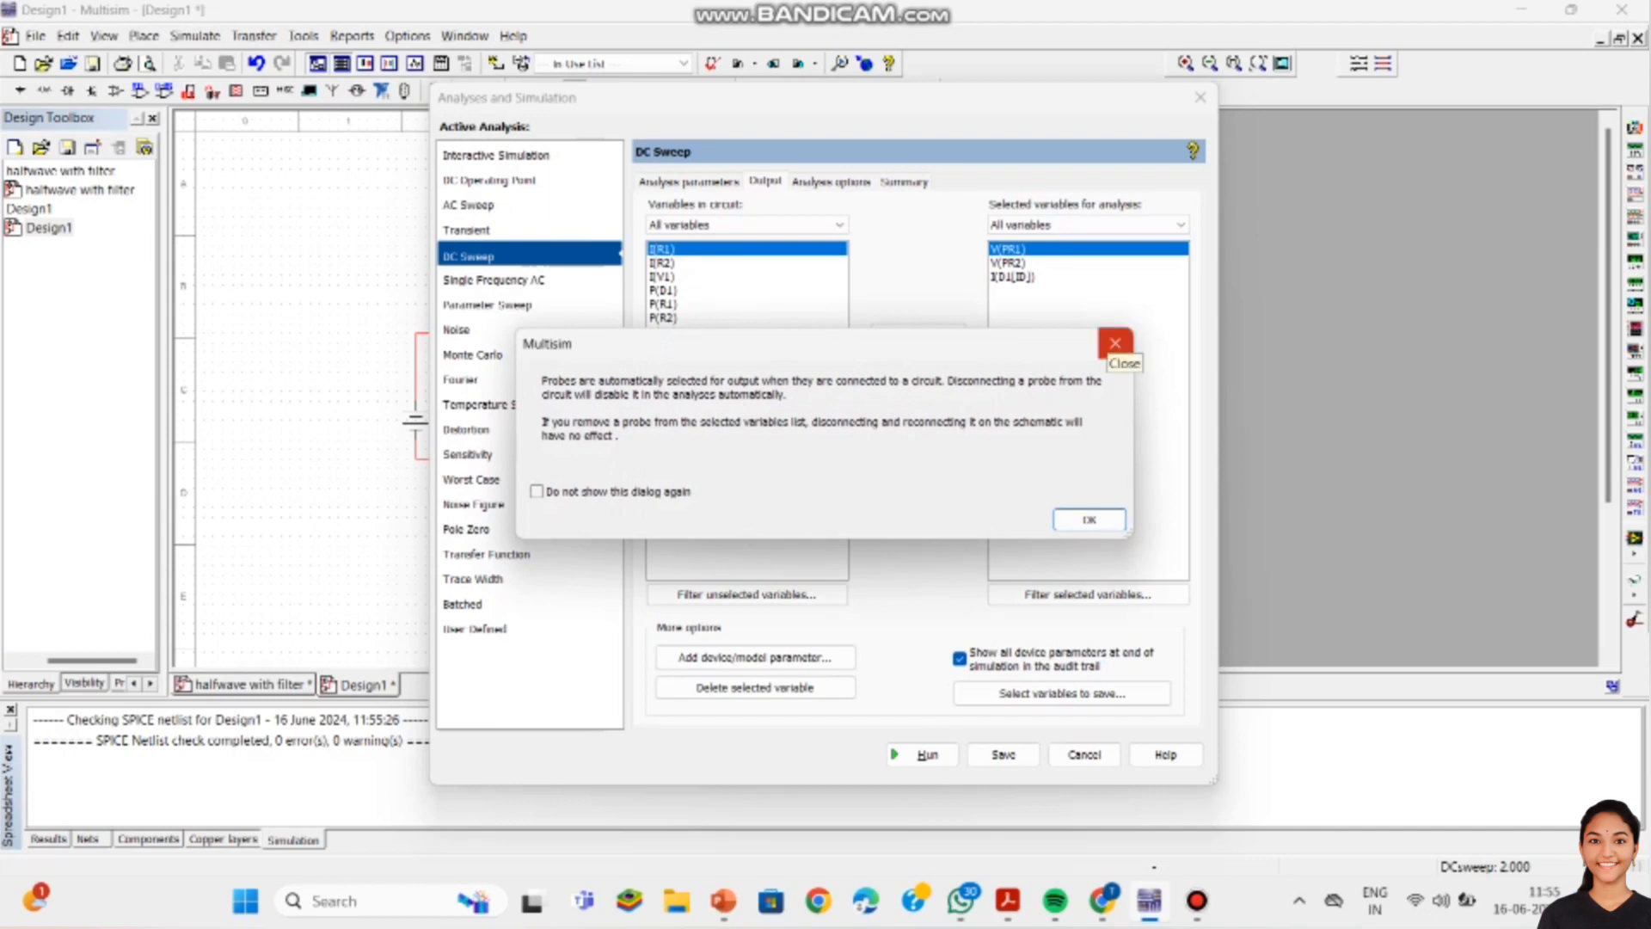
pyautogui.click(1116, 343)
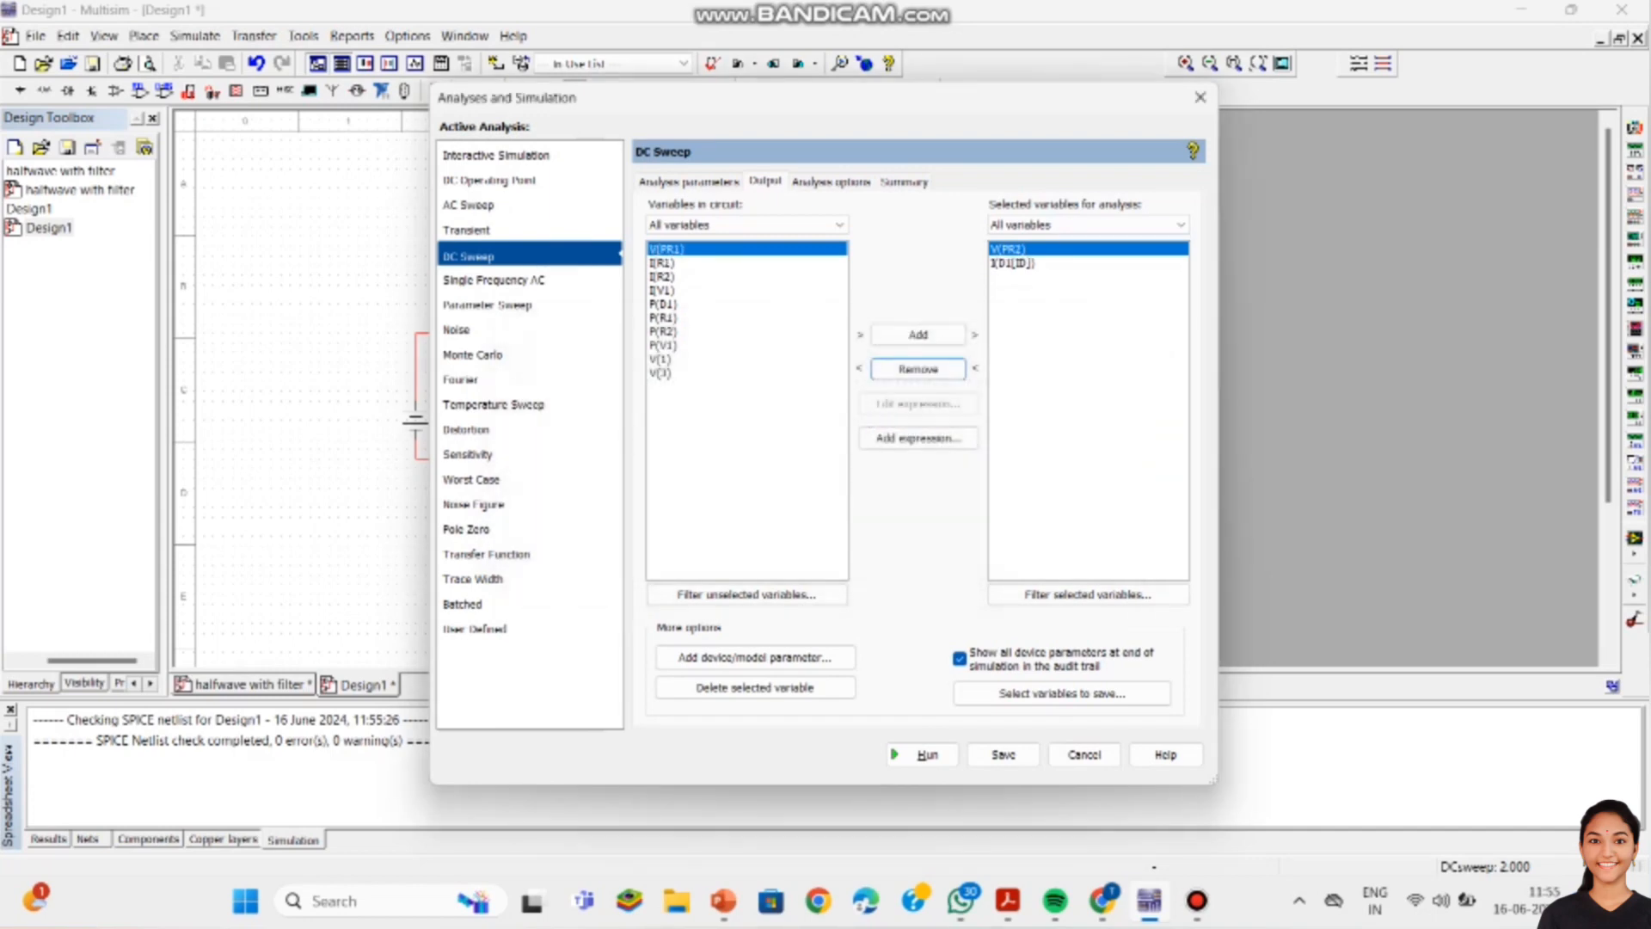
pyautogui.click(919, 369)
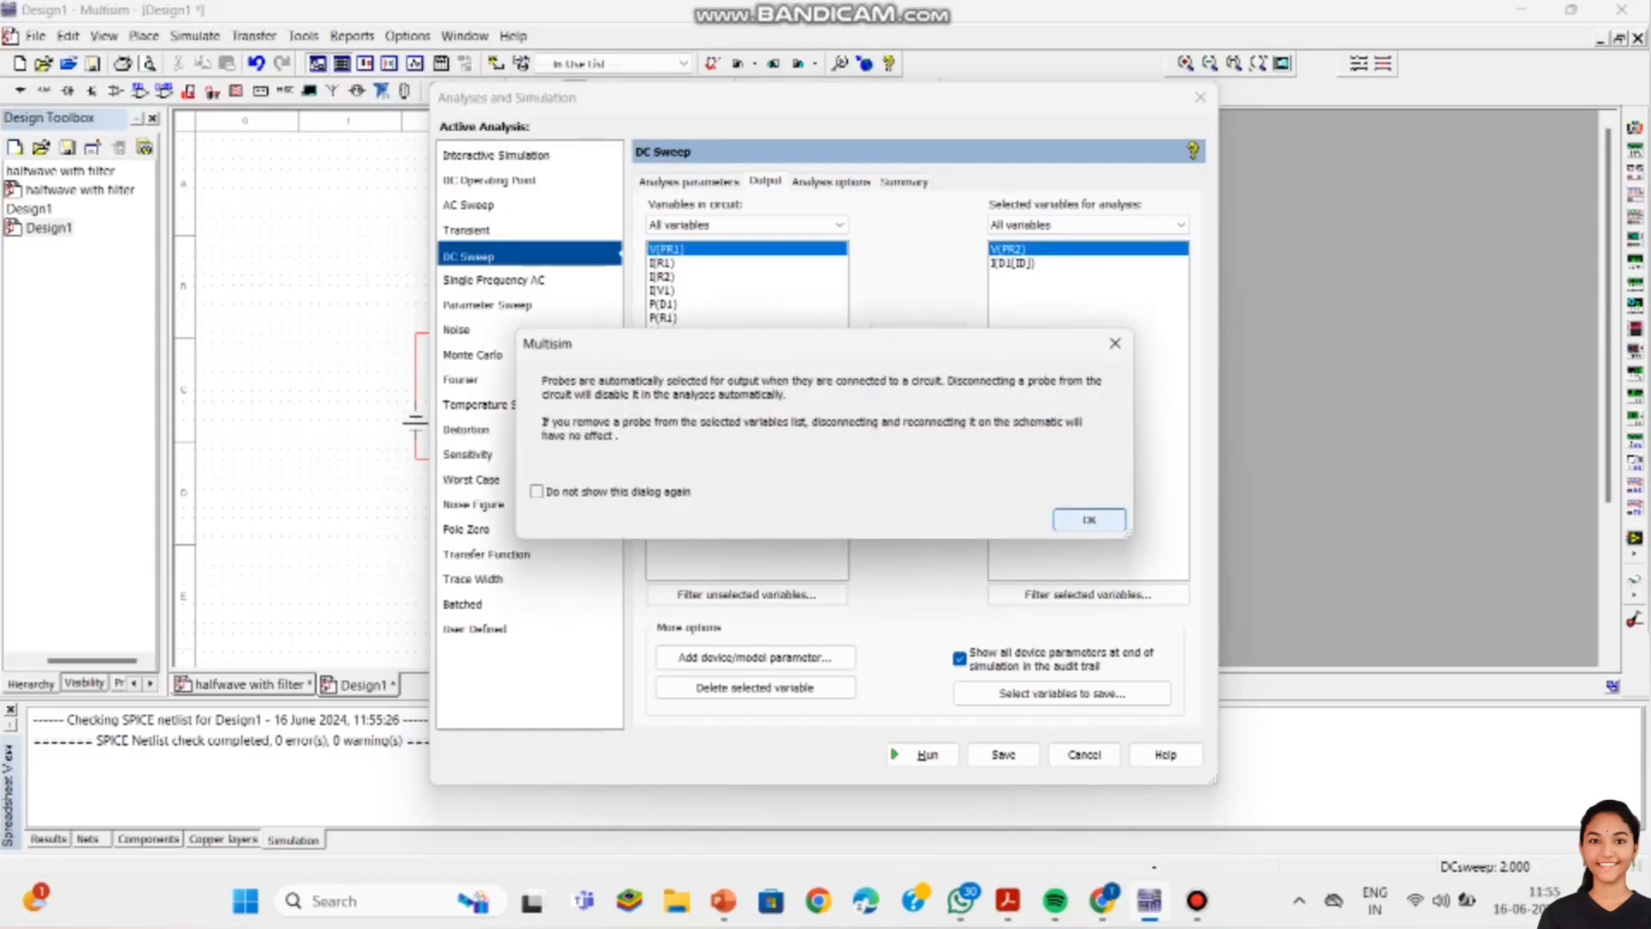
pyautogui.press('Return')
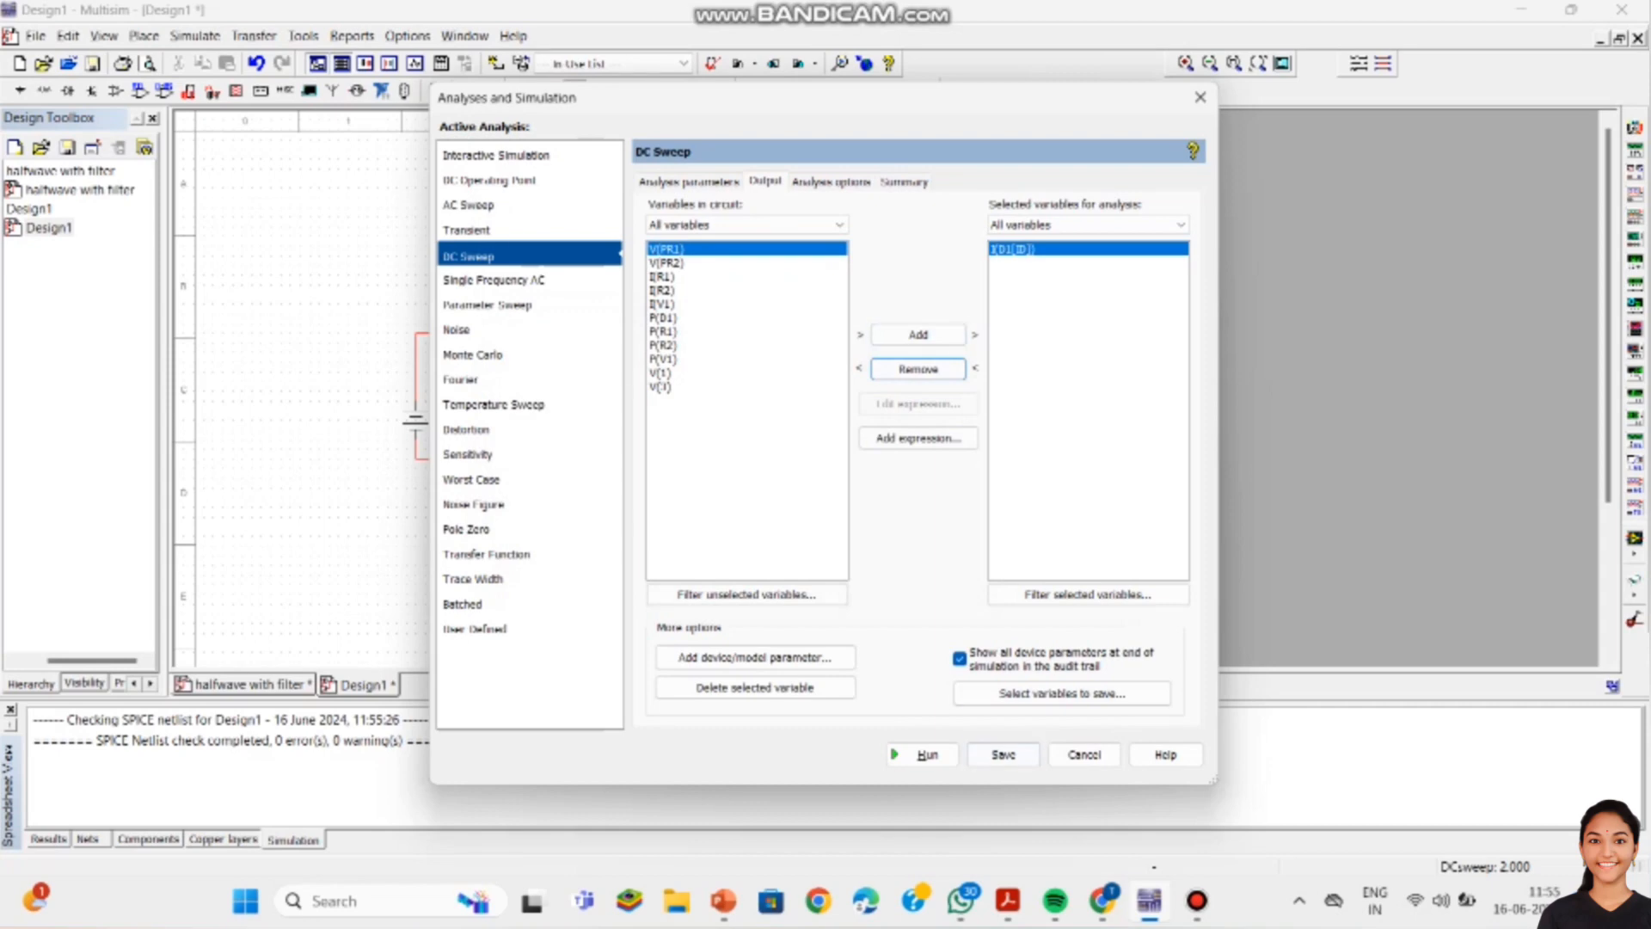
# Step: Run the DC sweep, examine the diode current curve in the enlarged graph window, and close the graph
pyautogui.click(922, 754)
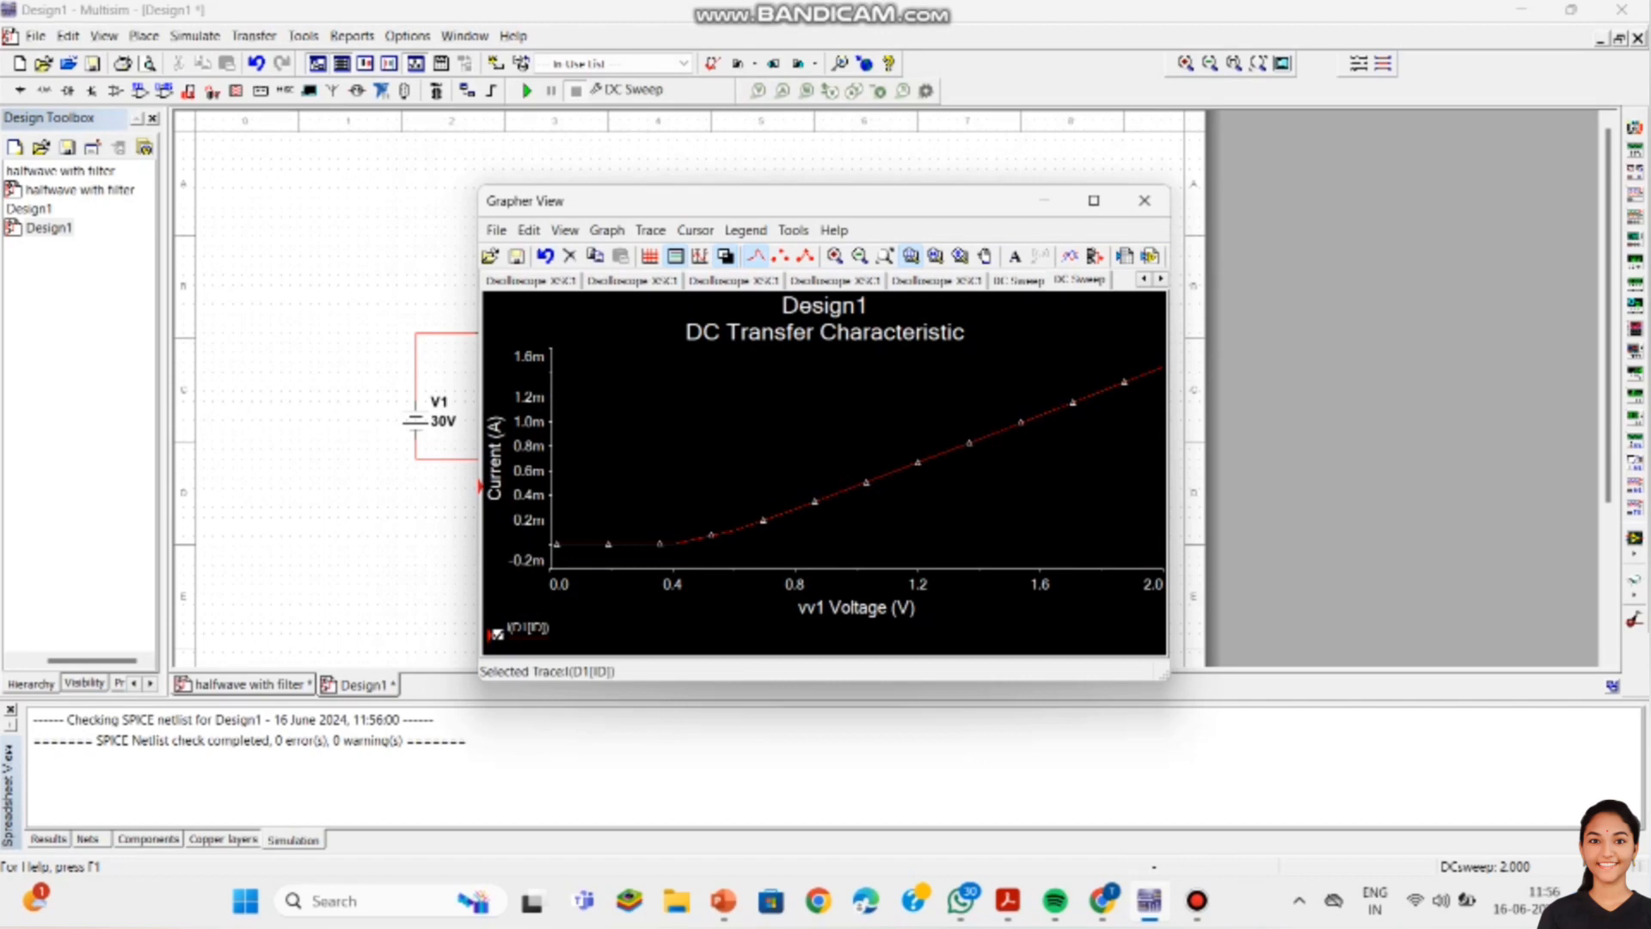
pyautogui.click(1093, 200)
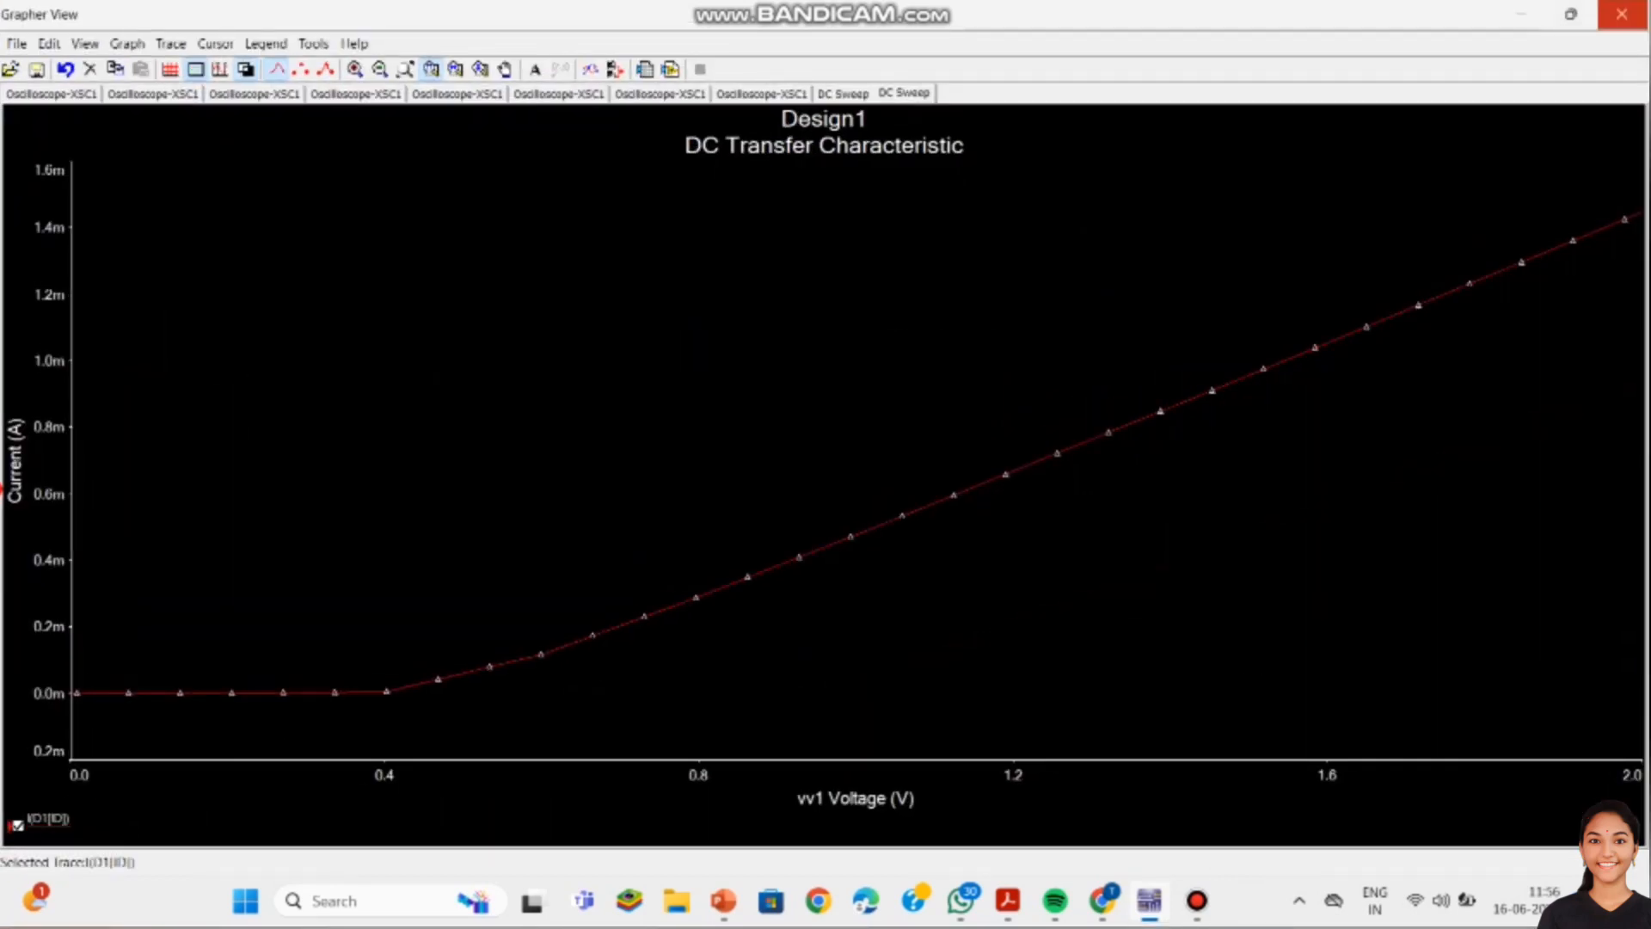
pyautogui.click(1622, 14)
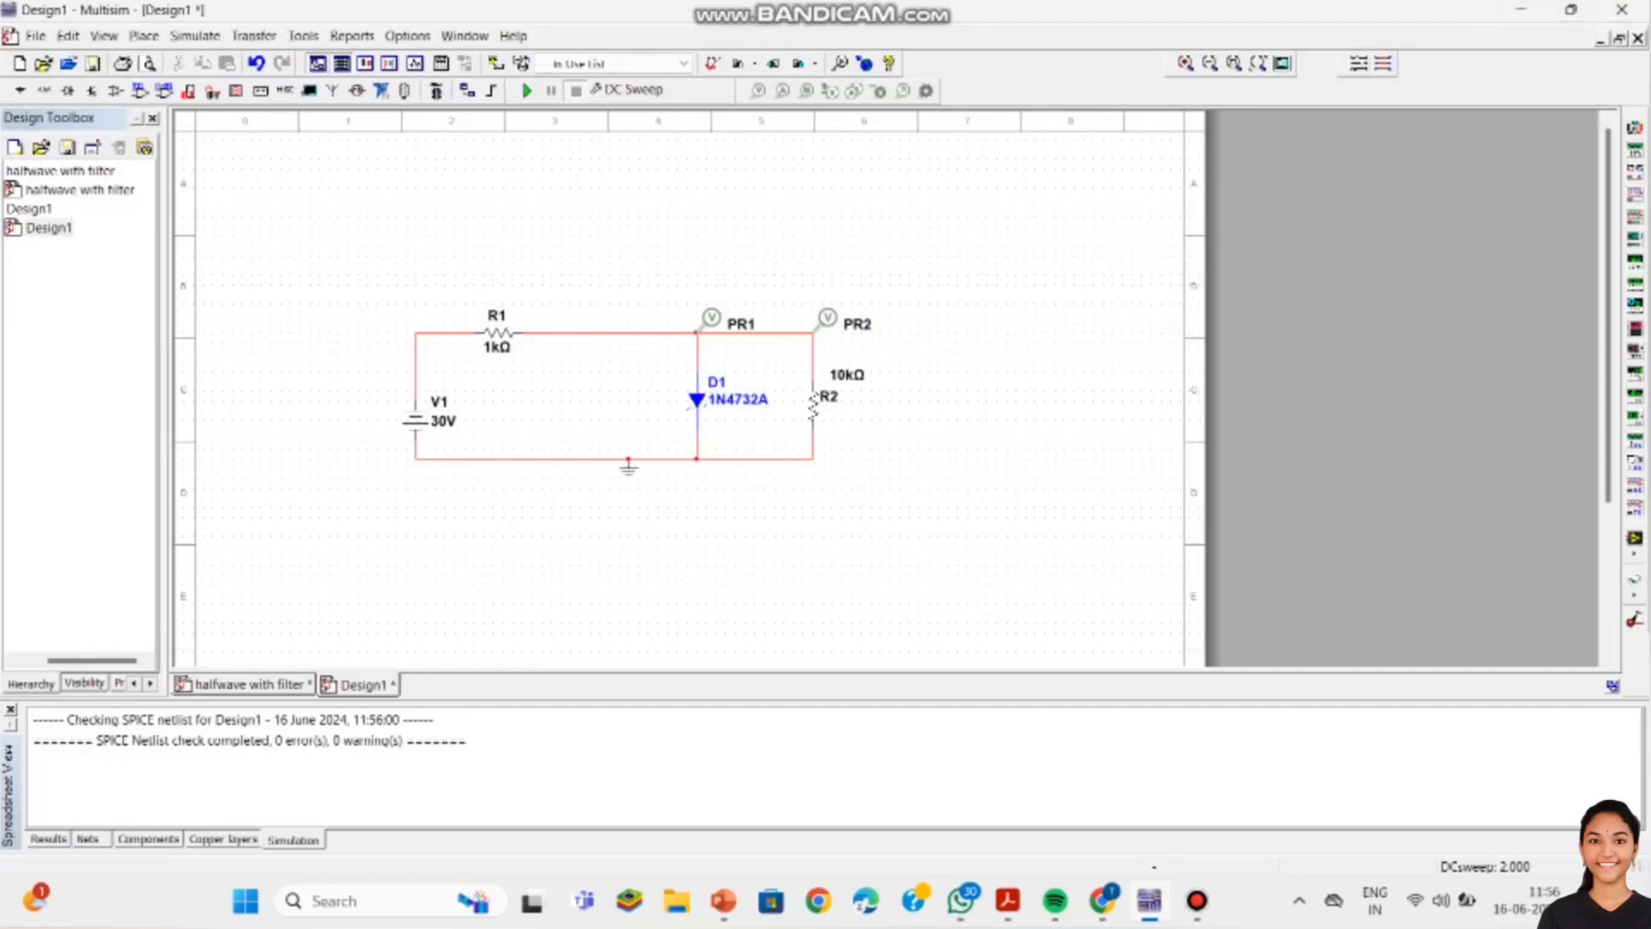
# Step: Delete the wires above and below the Zener diode and rotate the diode 180 degrees
pyautogui.click(696, 353)
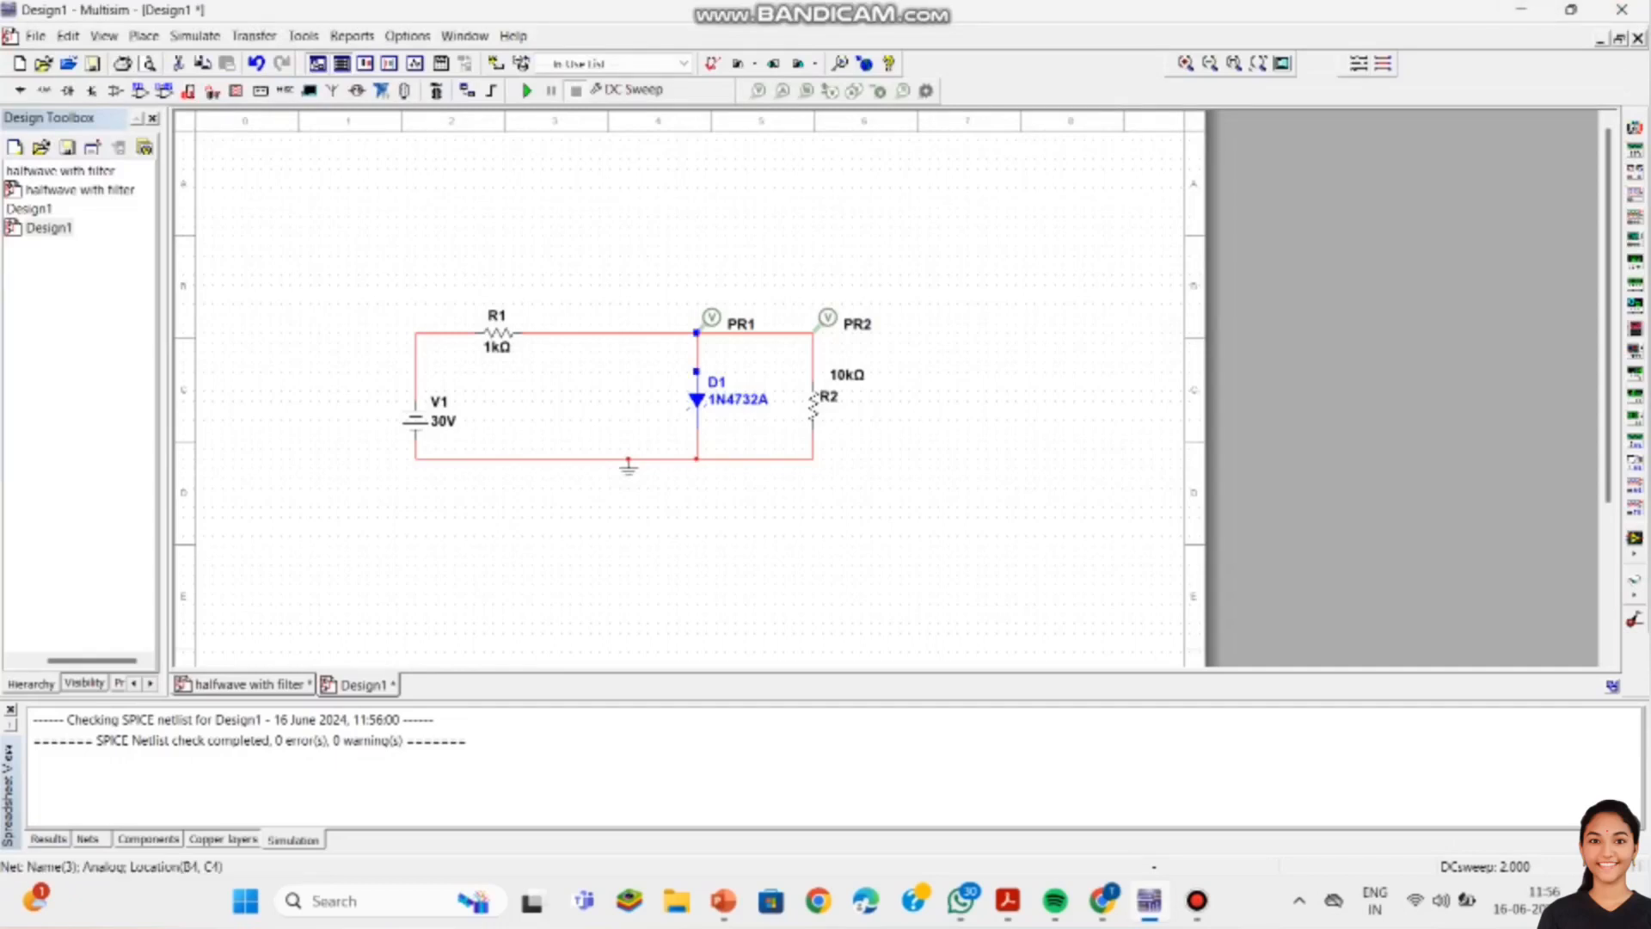
pyautogui.press('Delete')
pyautogui.click(696, 443)
pyautogui.press('Delete')
pyautogui.click(697, 400)
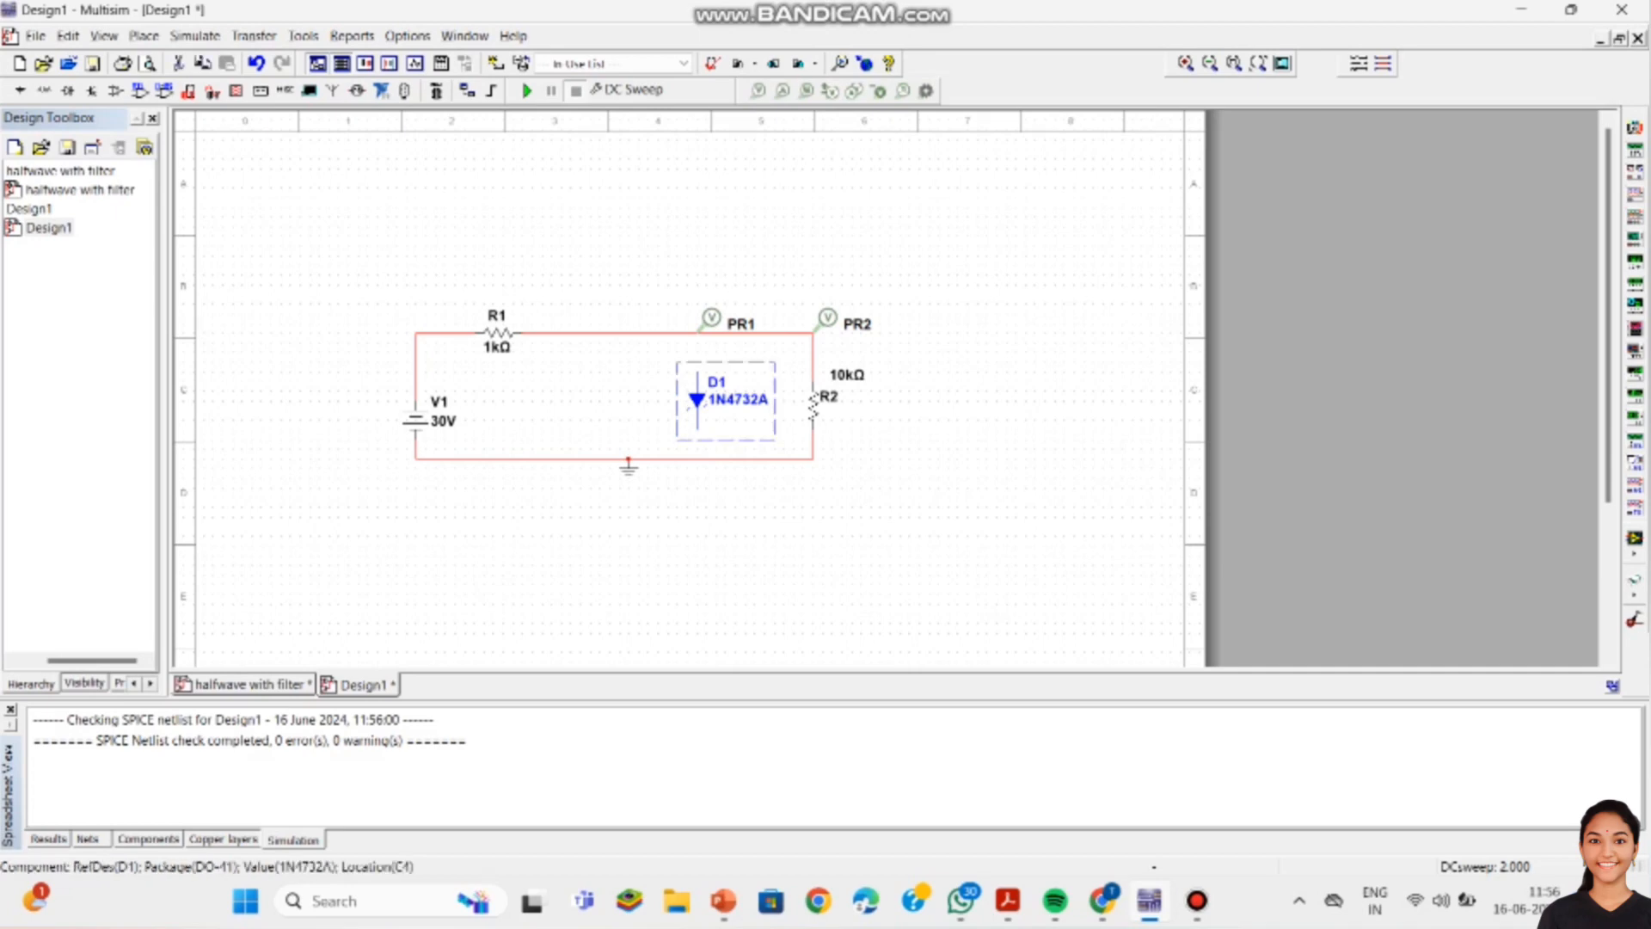
pyautogui.hotkey('ctrl', 'r')
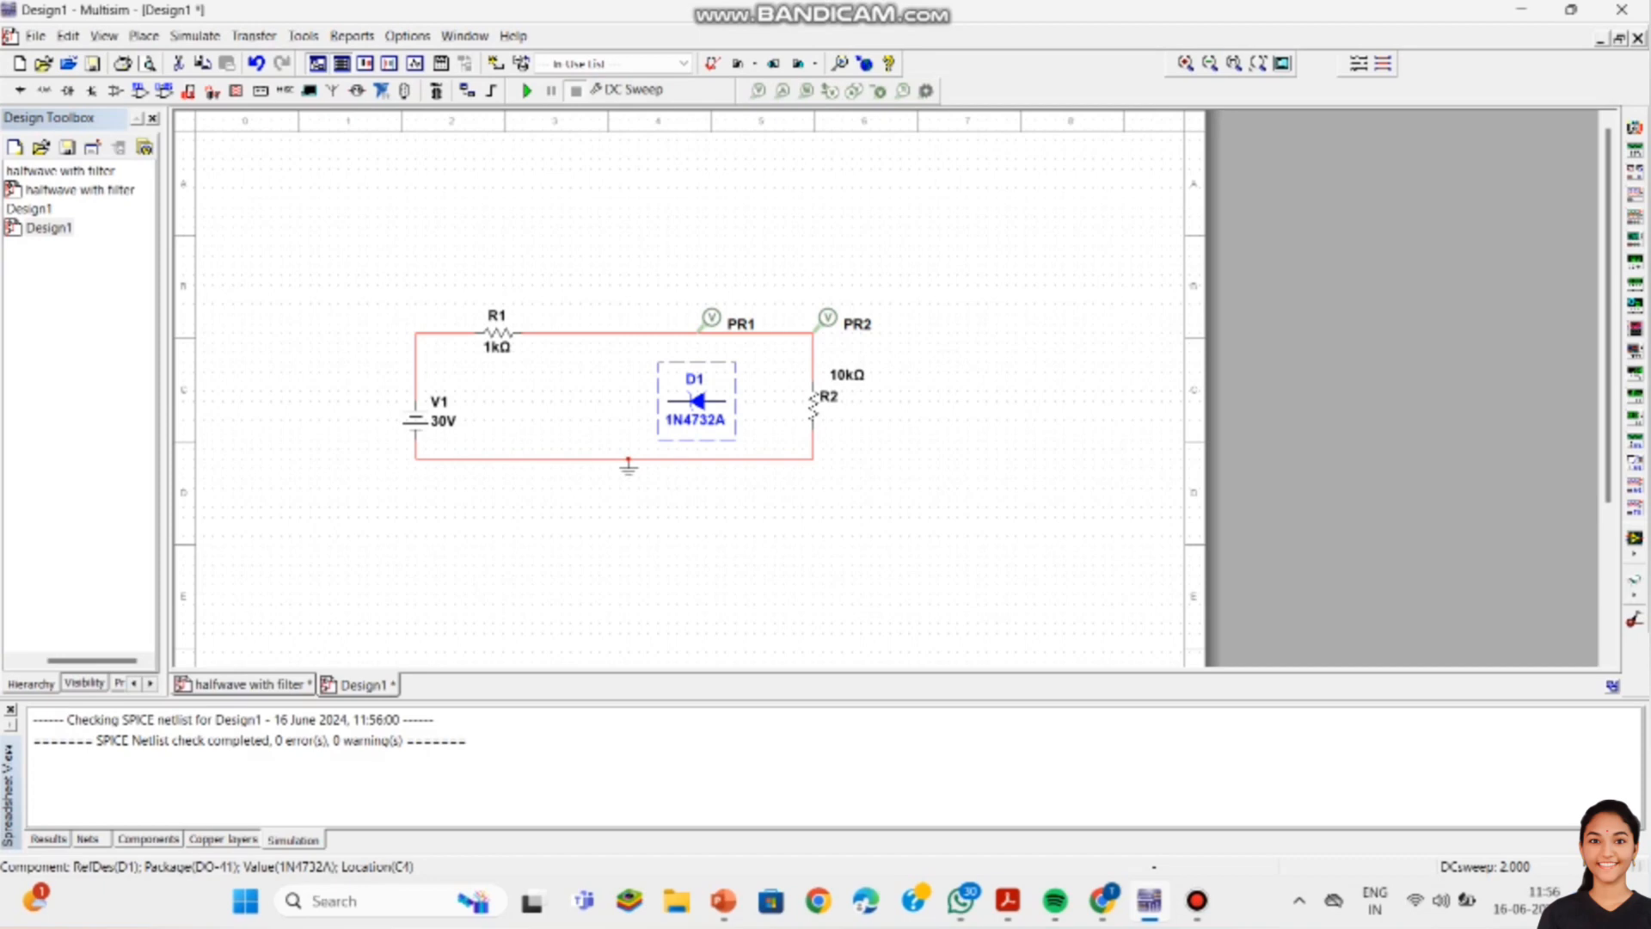
pyautogui.hotkey('ctrl', 'r')
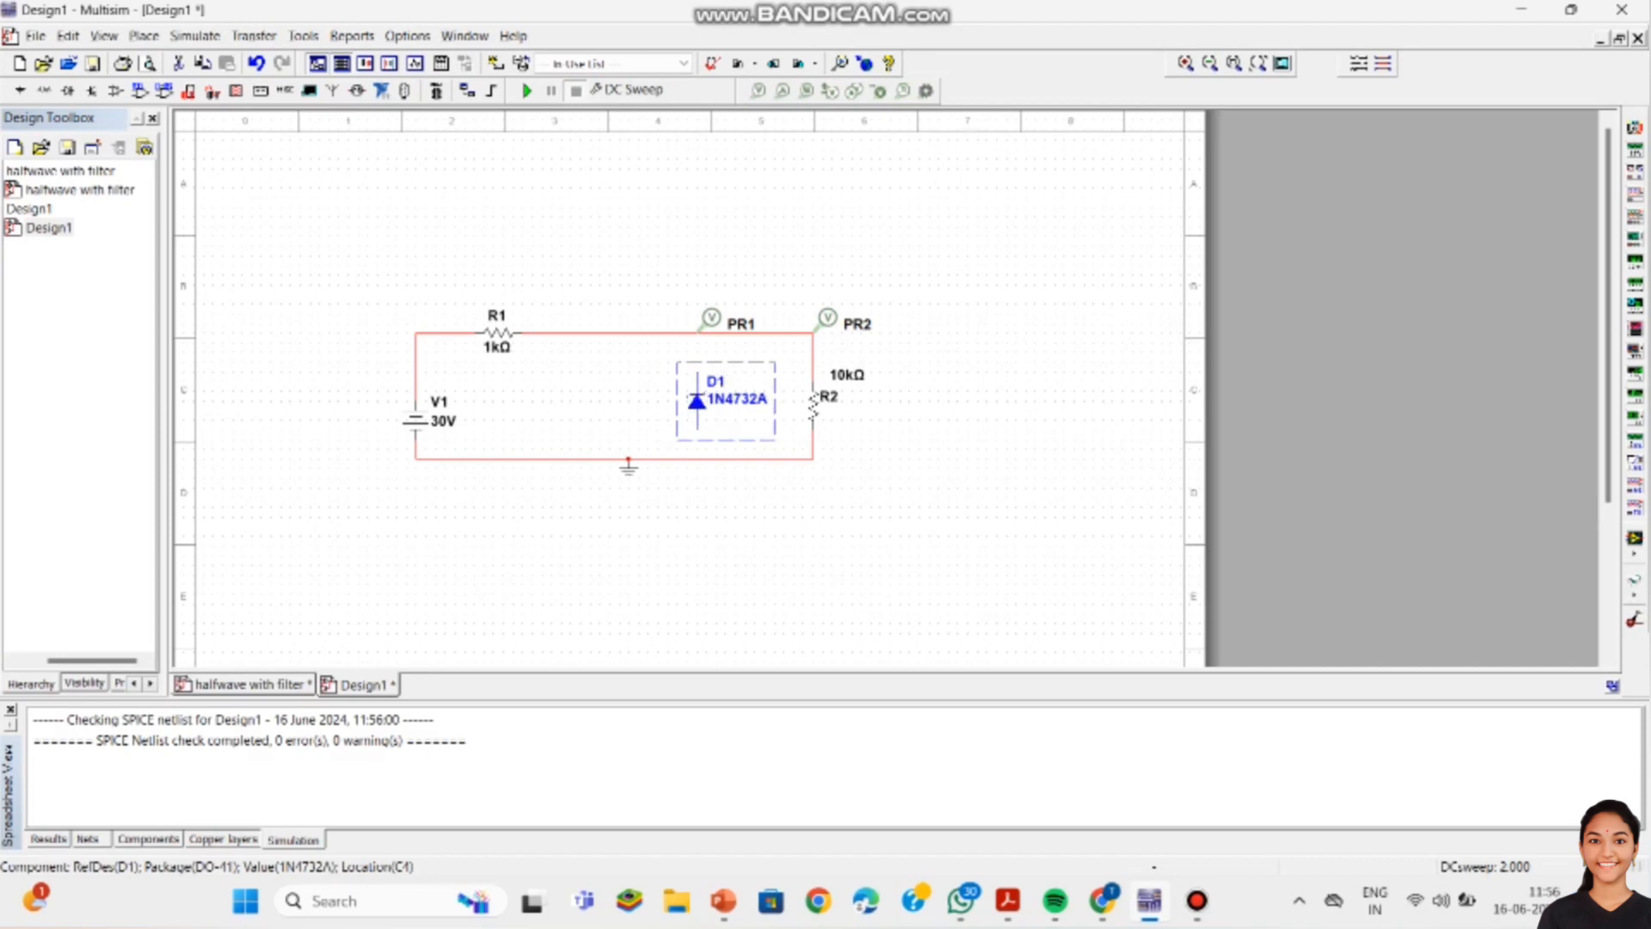
# Step: Move probe PR1 clear of the circuit and wire the Zener diode's upper terminal to the upper rail
pyautogui.press('Escape')
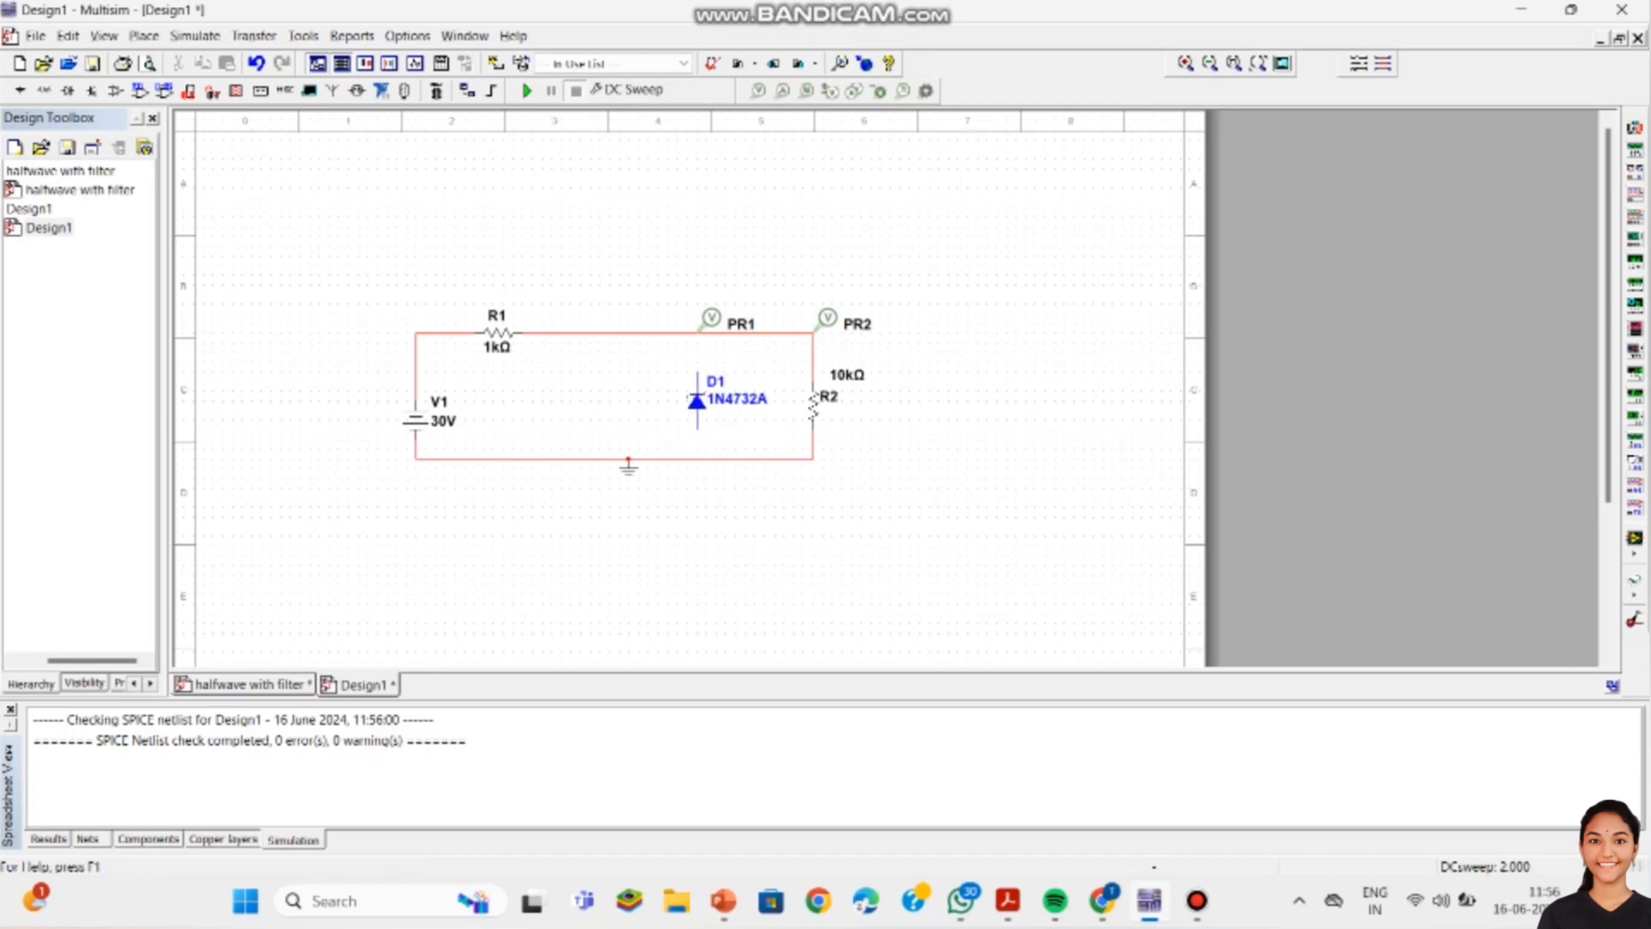
pyautogui.click(697, 372)
pyautogui.press('Escape')
pyautogui.click(698, 372)
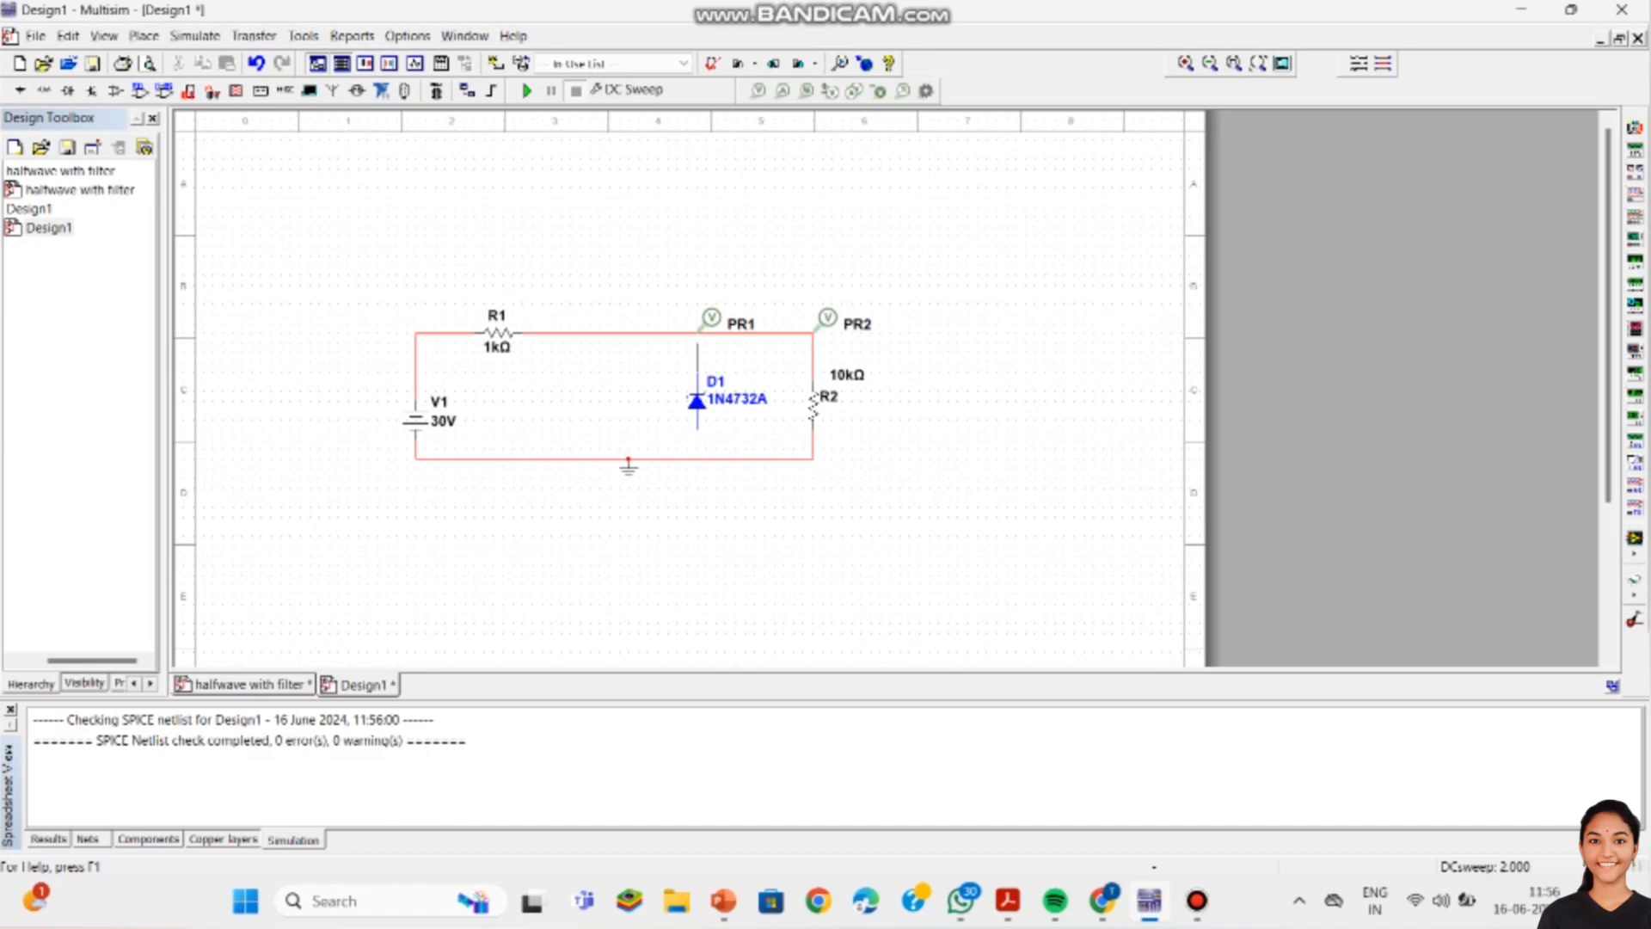
pyautogui.click(698, 332)
pyautogui.press('Escape')
pyautogui.moveTo(710, 318); pyautogui.dragTo(738, 250)
pyautogui.click(697, 372)
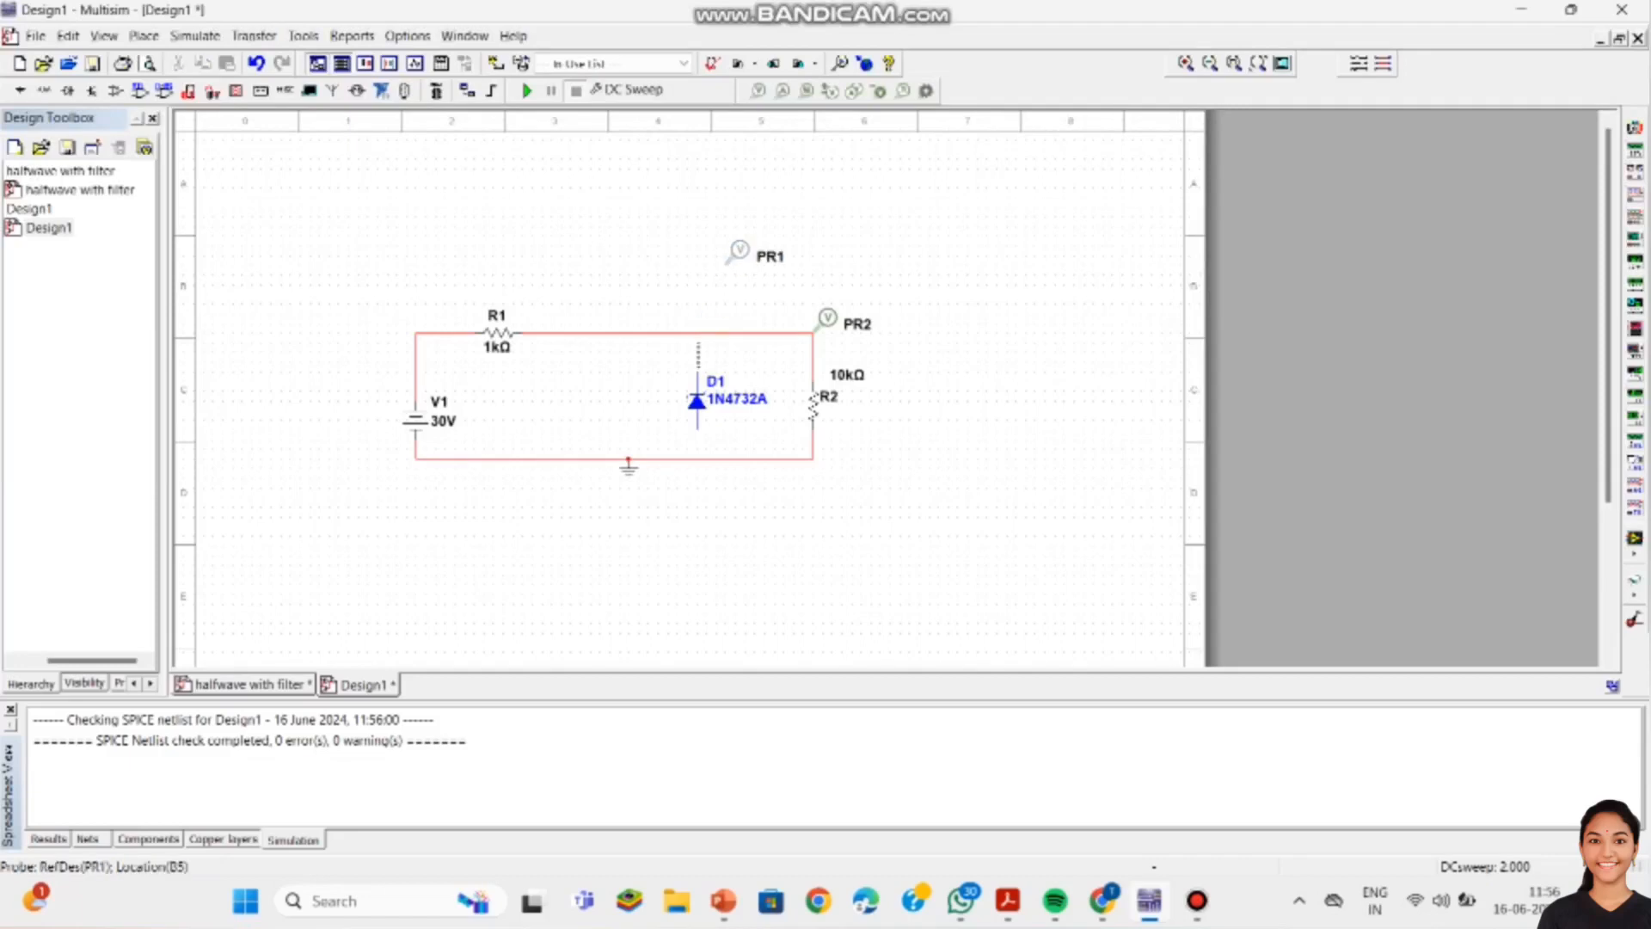
pyautogui.click(697, 333)
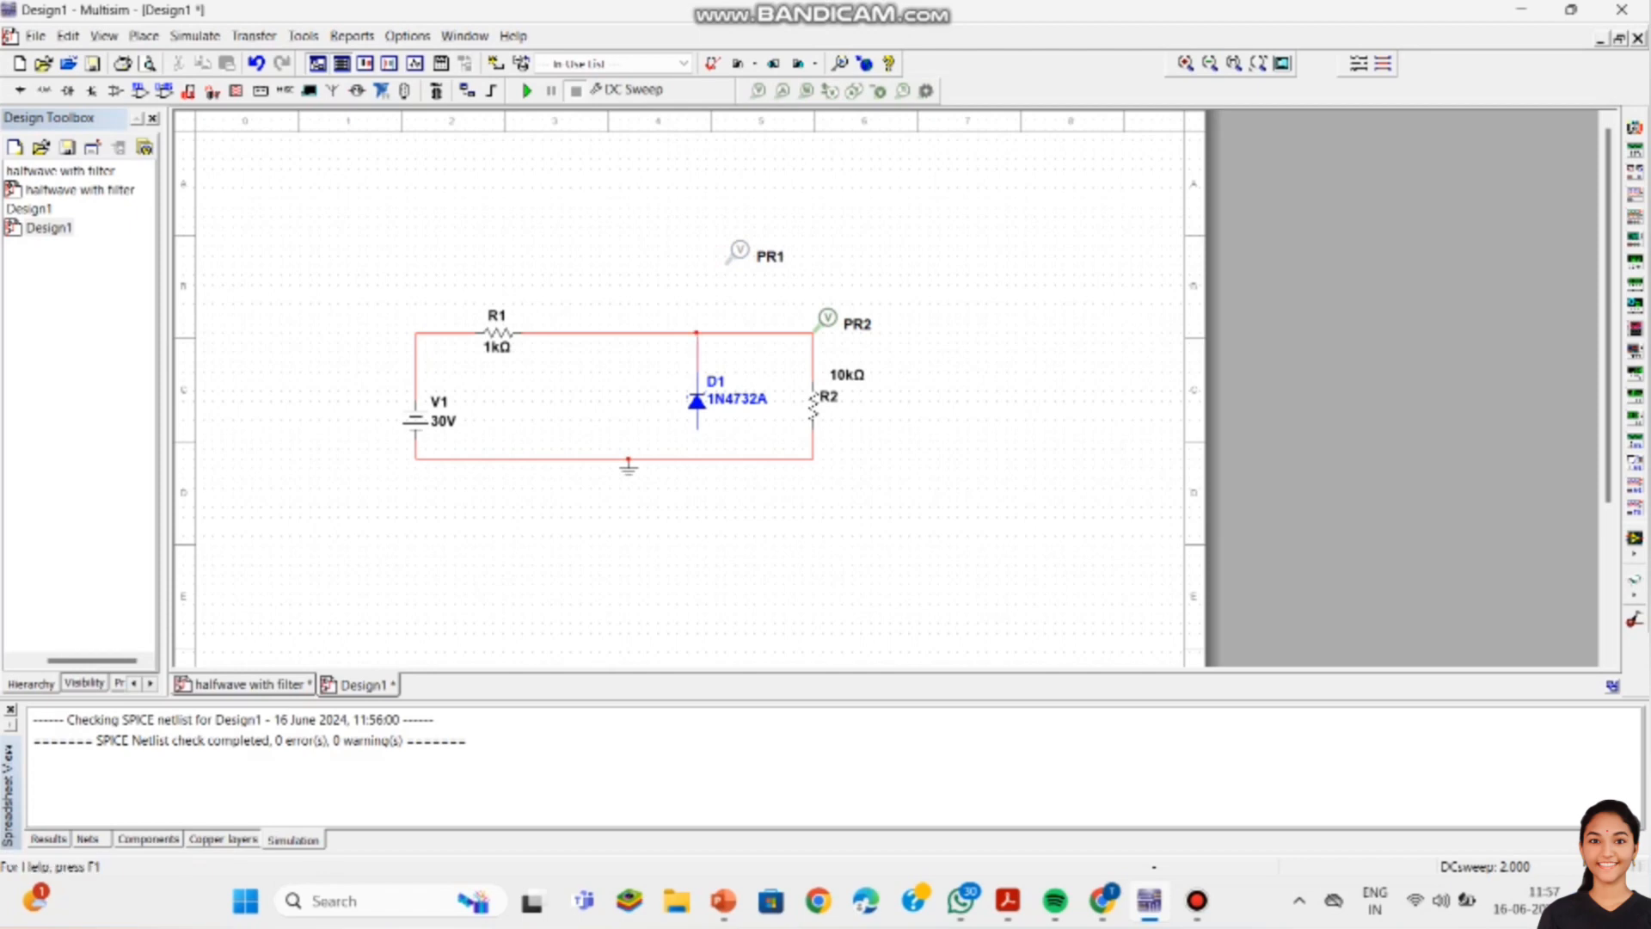
# Step: Wire the Zener diode's lower terminal to the bottom rail and reattach probe PR1 at the diode's upper junction
pyautogui.click(697, 400)
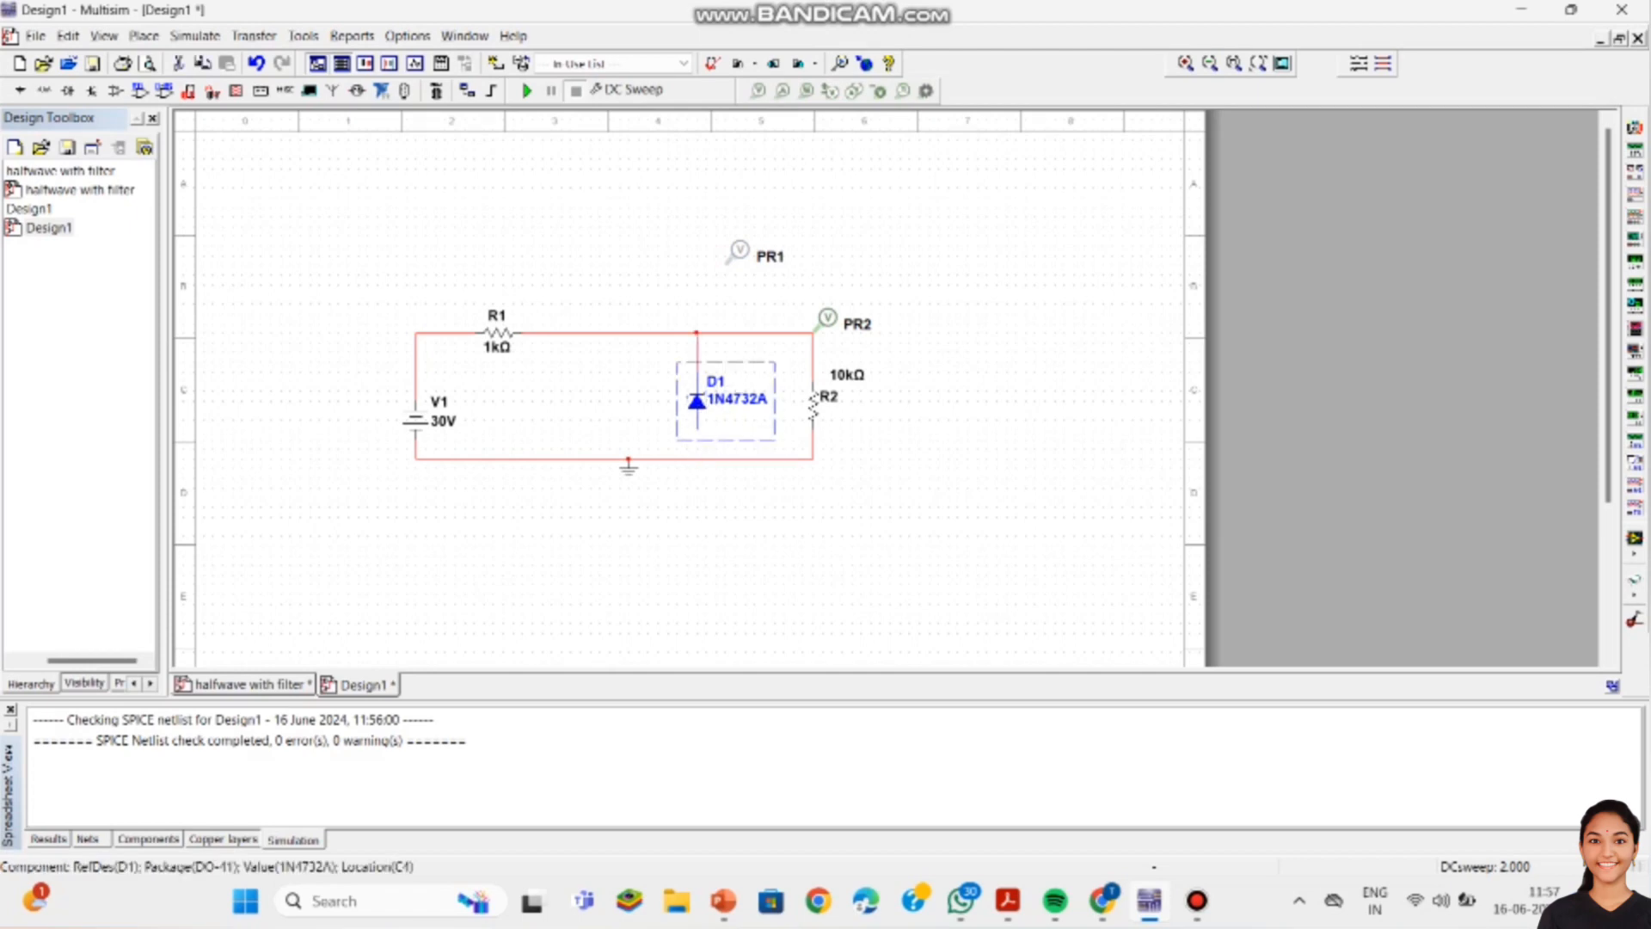
pyautogui.click(697, 460)
pyautogui.click(698, 420)
pyautogui.click(697, 430)
pyautogui.click(697, 459)
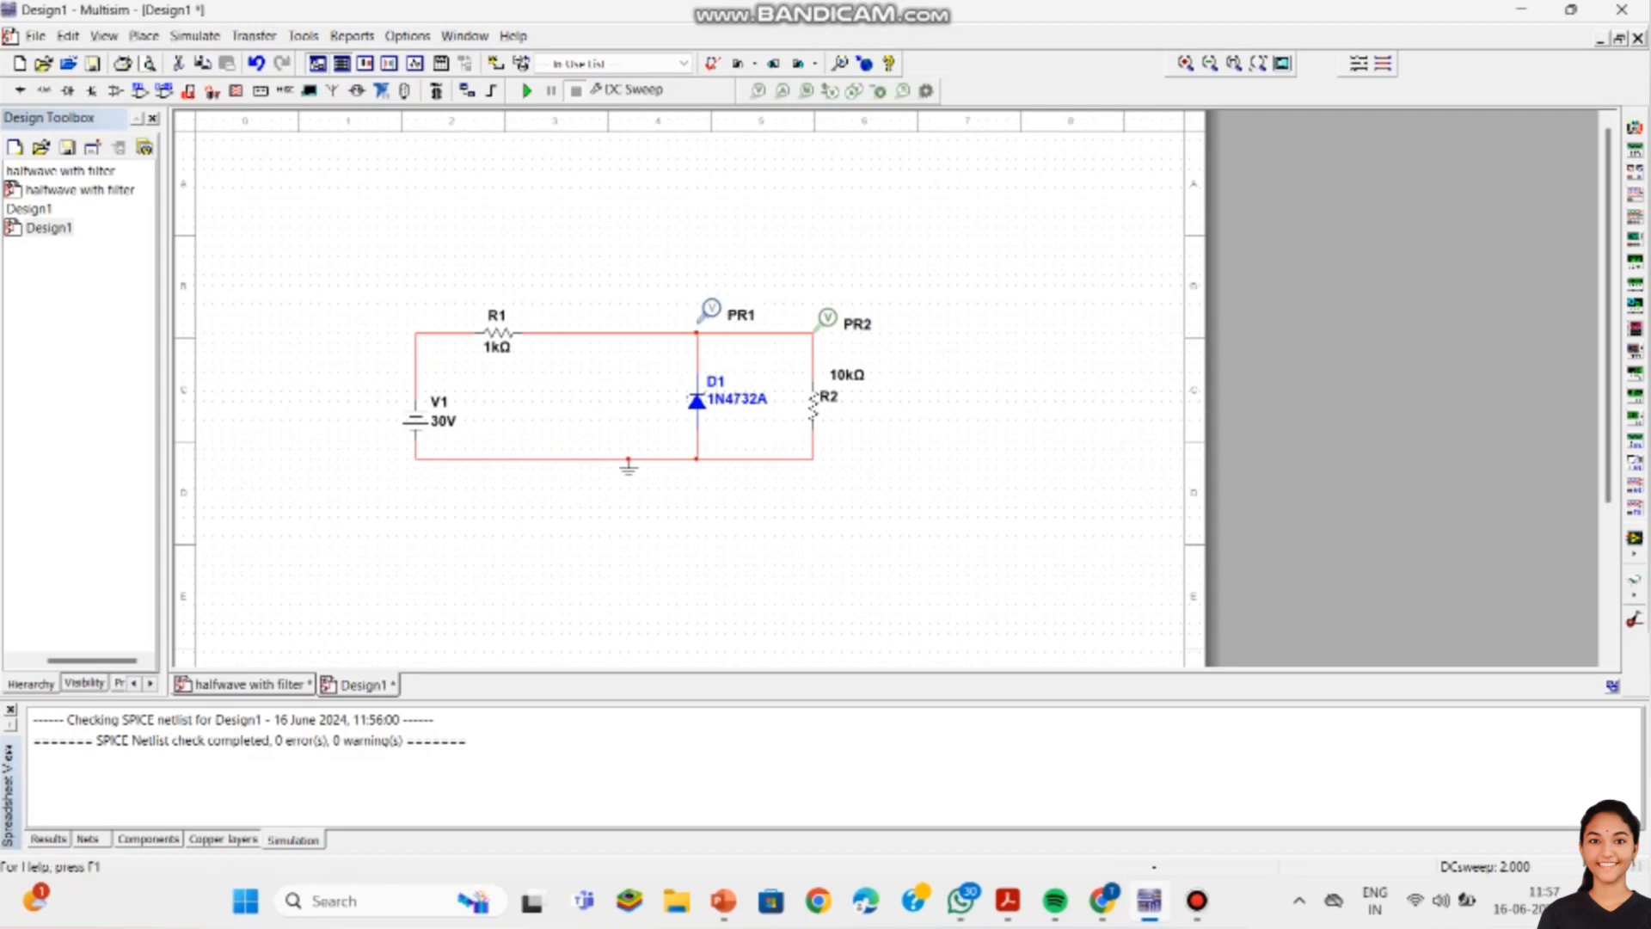
pyautogui.click(697, 332)
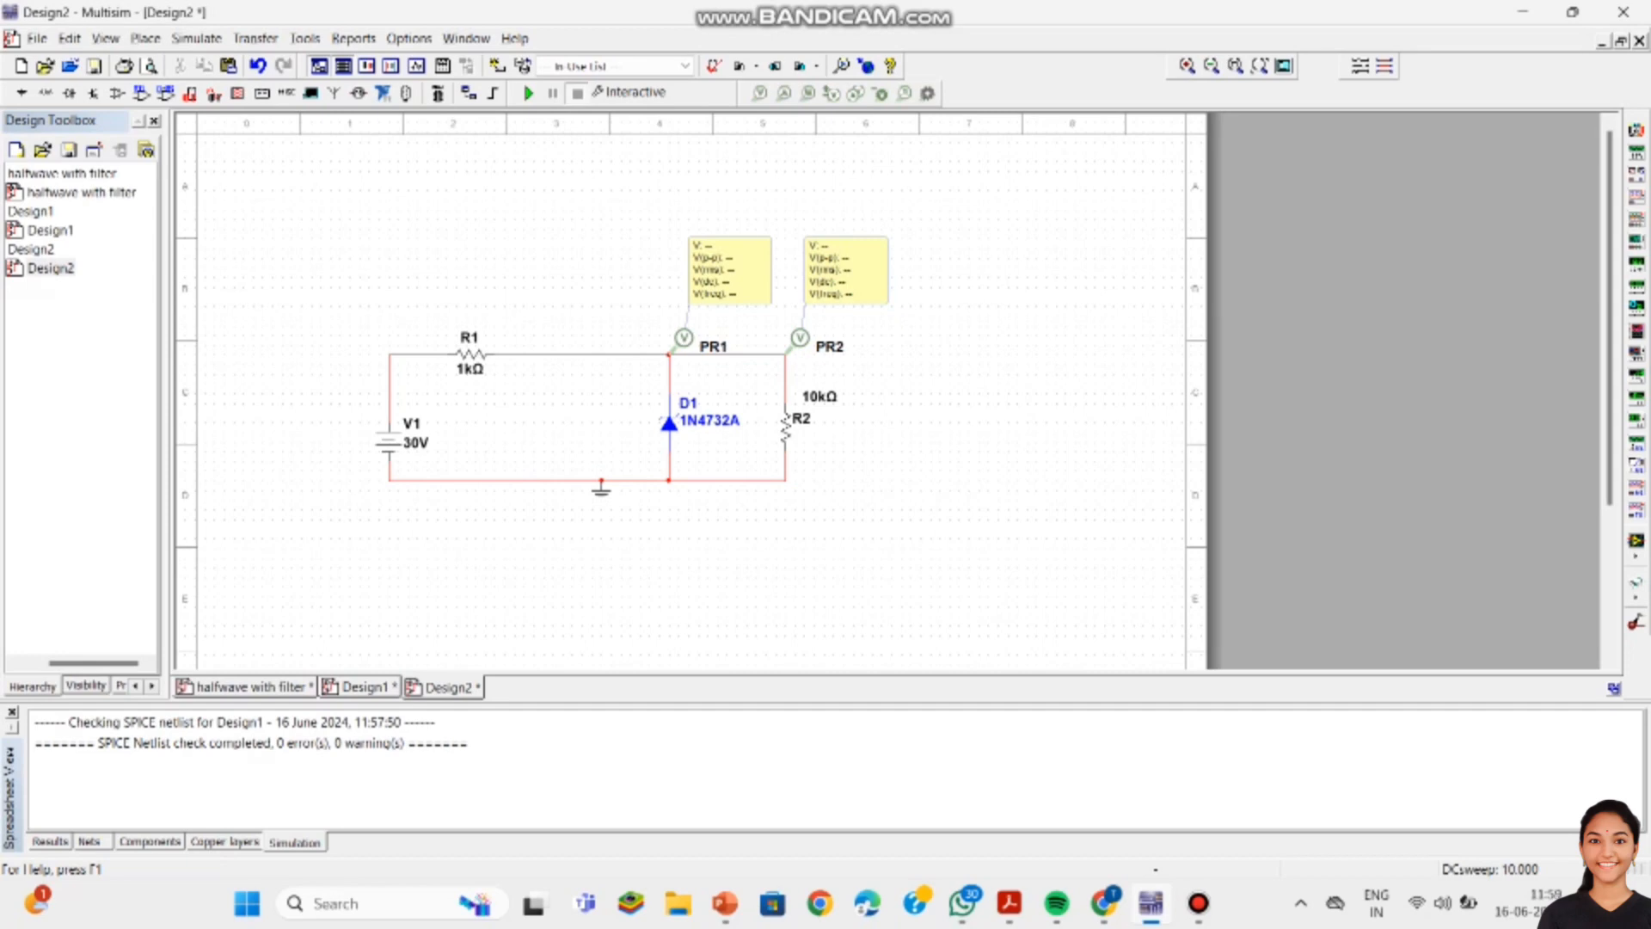
# Step: Swap the two voltage probes so PR2 sits at the diode's upper node and PR1 above resistor R2
pyautogui.click(729, 270)
pyautogui.moveTo(771, 338); pyautogui.dragTo(935, 338)
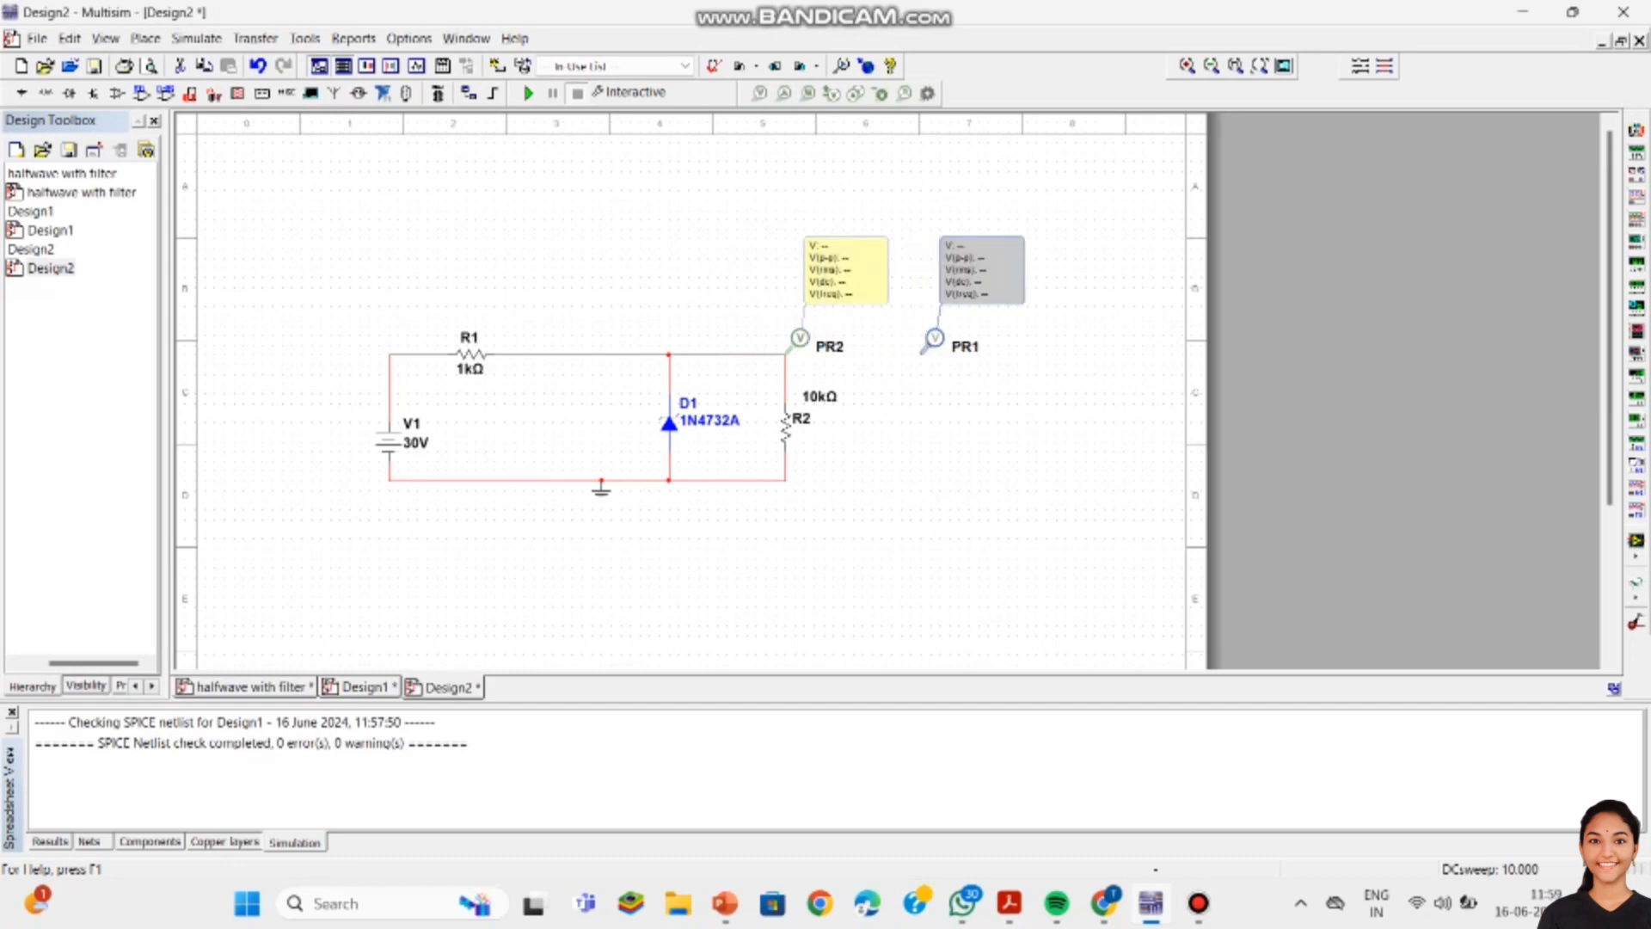
pyautogui.moveTo(800, 338); pyautogui.dragTo(684, 338)
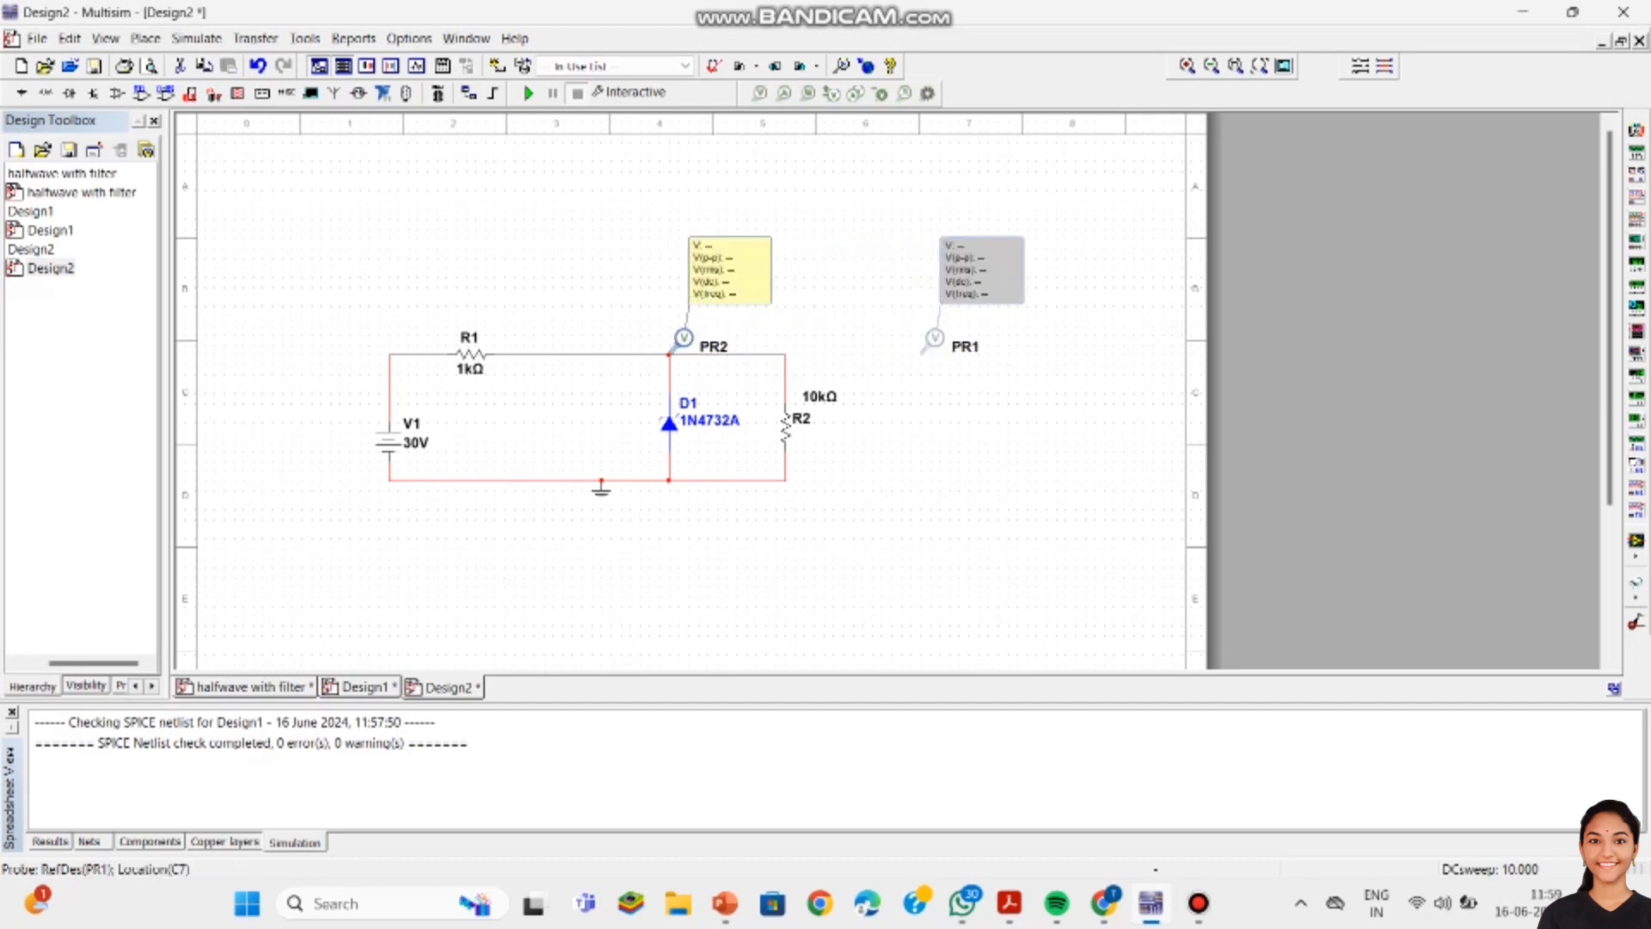
pyautogui.moveTo(935, 338); pyautogui.dragTo(799, 338)
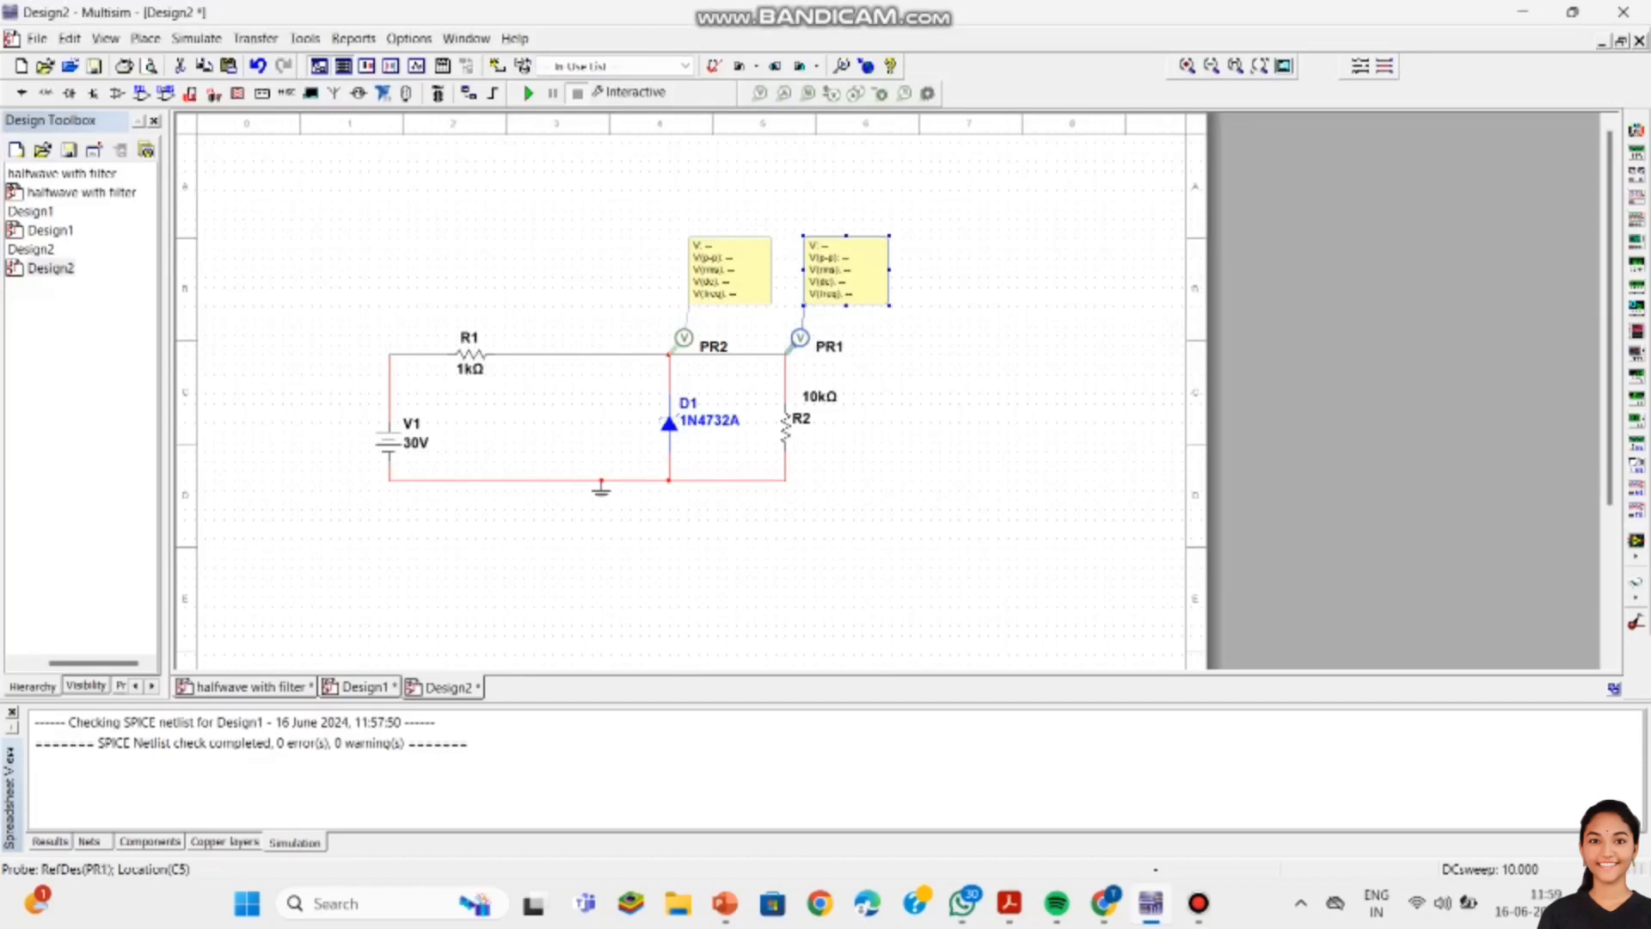
pyautogui.click(748, 202)
# Step: Open the analysis settings, choose DC Sweep, and set the stop value of source V1 to 10 V
pyautogui.click(196, 39)
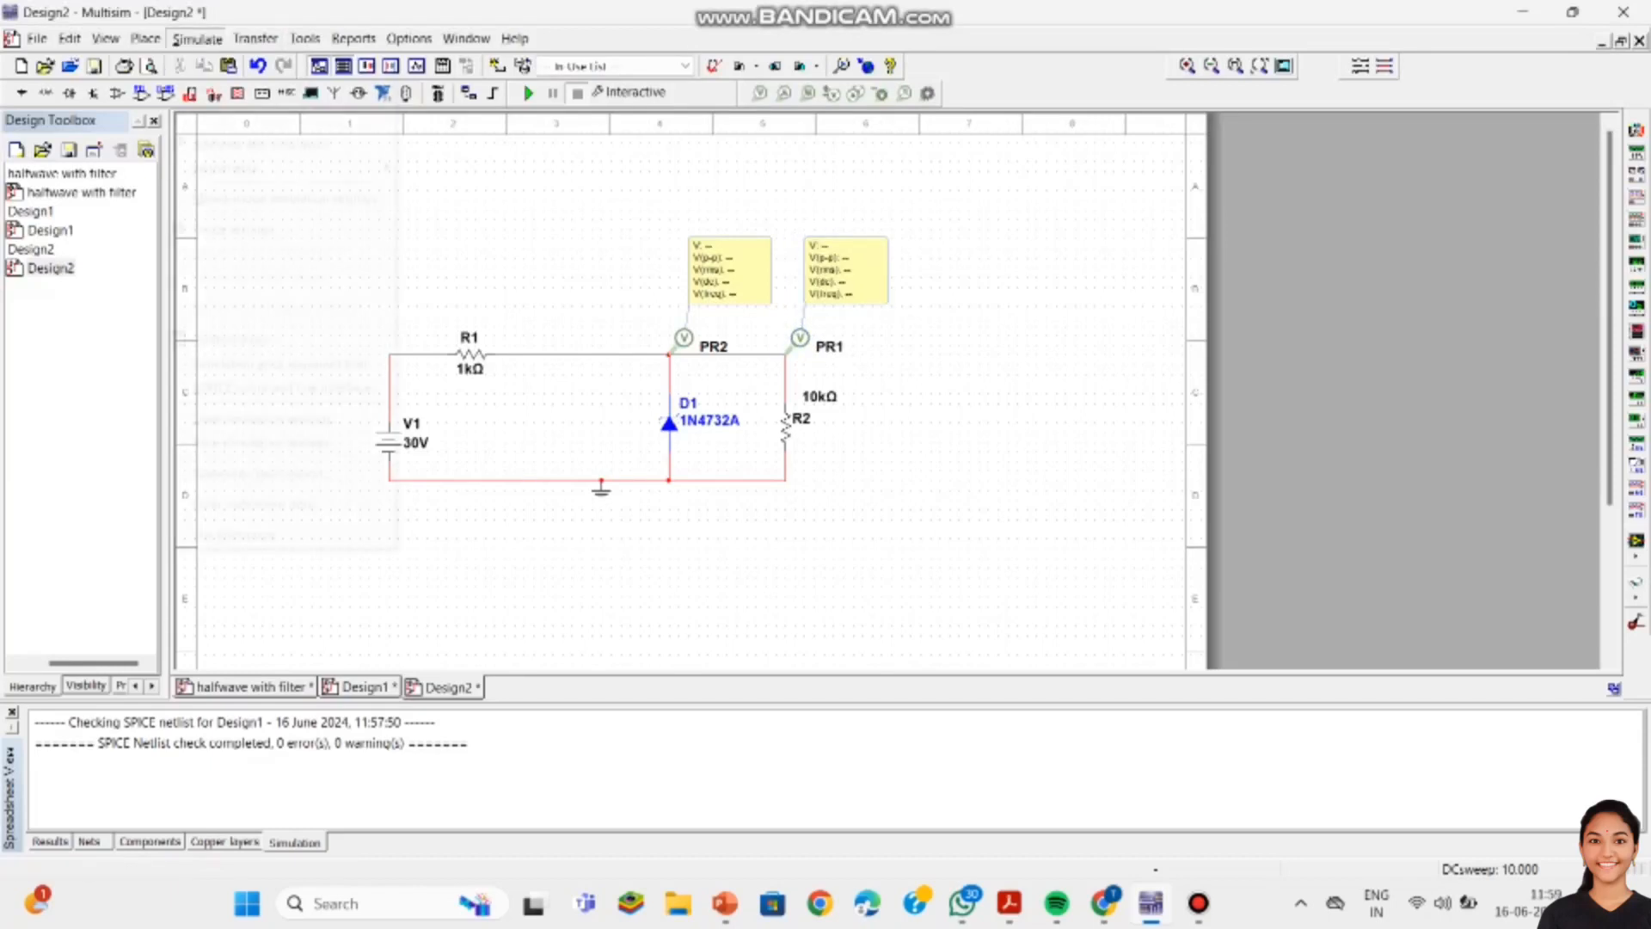
pyautogui.click(261, 144)
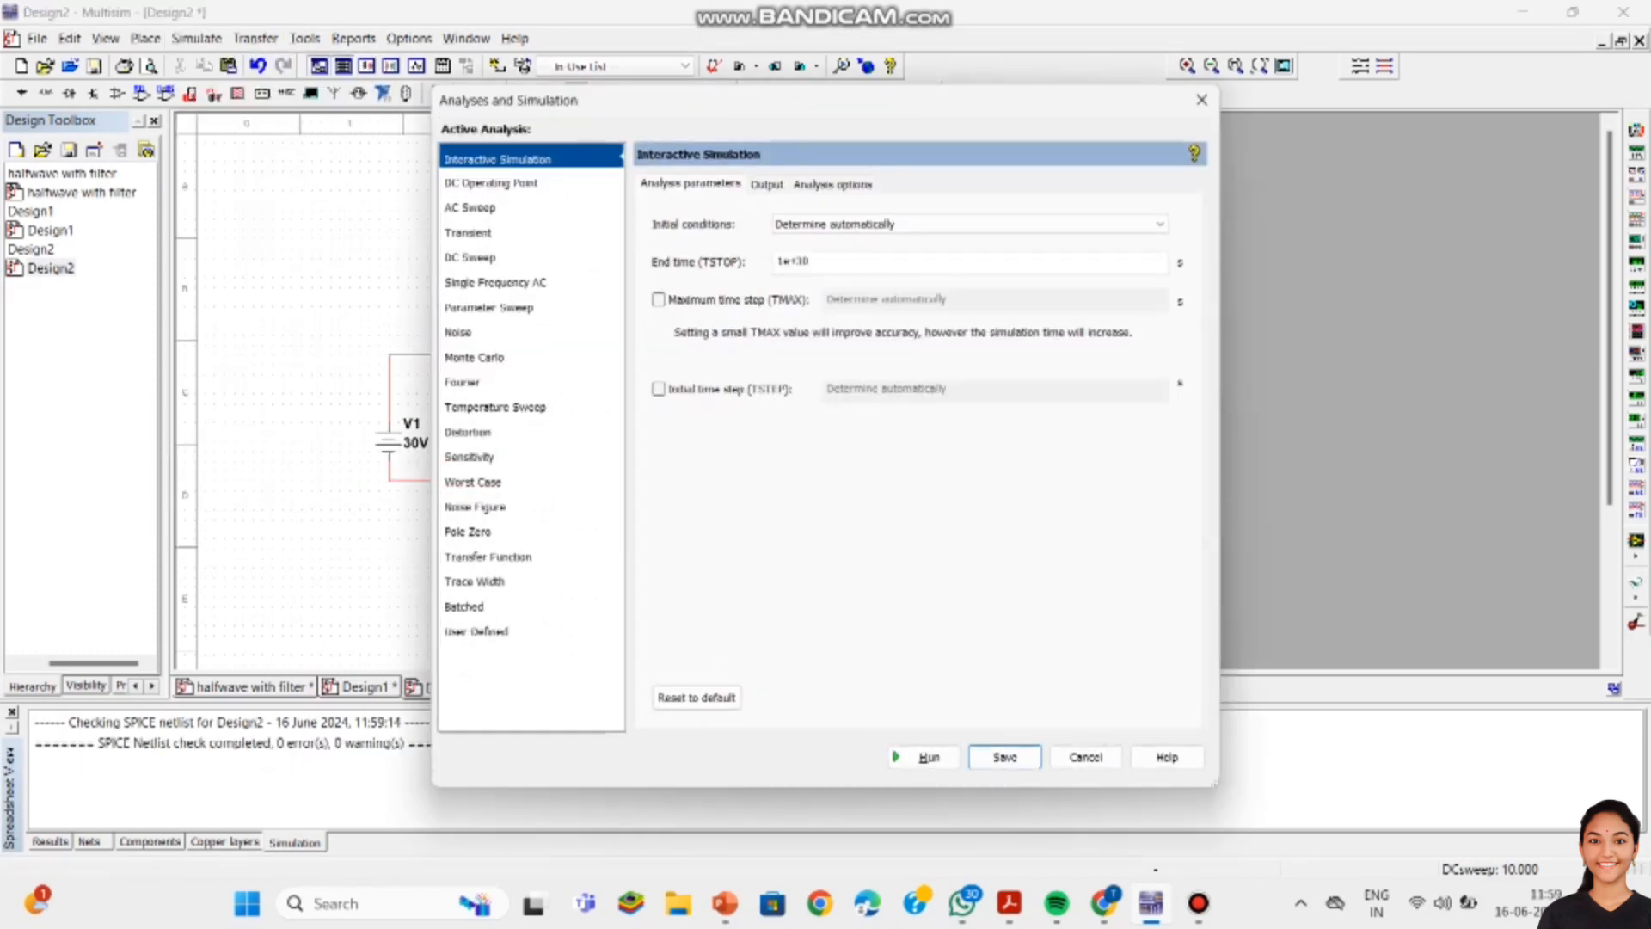
pyautogui.press('Down')
pyautogui.press('Down')
pyautogui.press('Down')
pyautogui.press('Down')
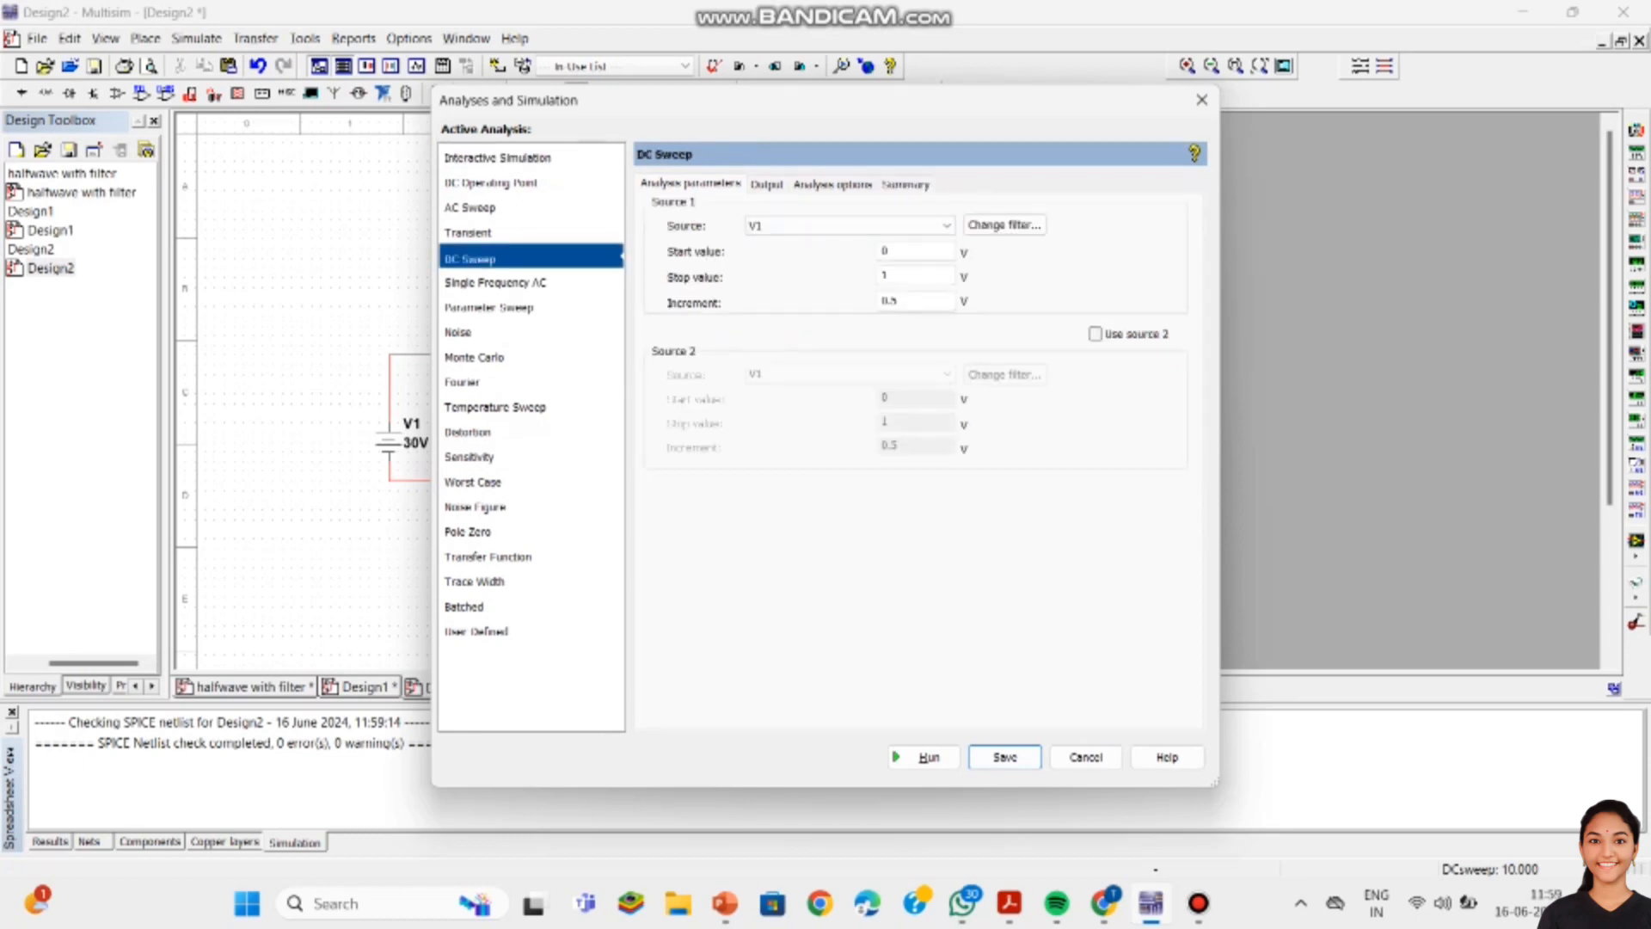
pyautogui.click(911, 276)
pyautogui.press('BackSpace')
pyautogui.write('10')
# Step: Remove P(R1) and P(R2) from the selected output variables and run the DC sweep
pyautogui.click(767, 184)
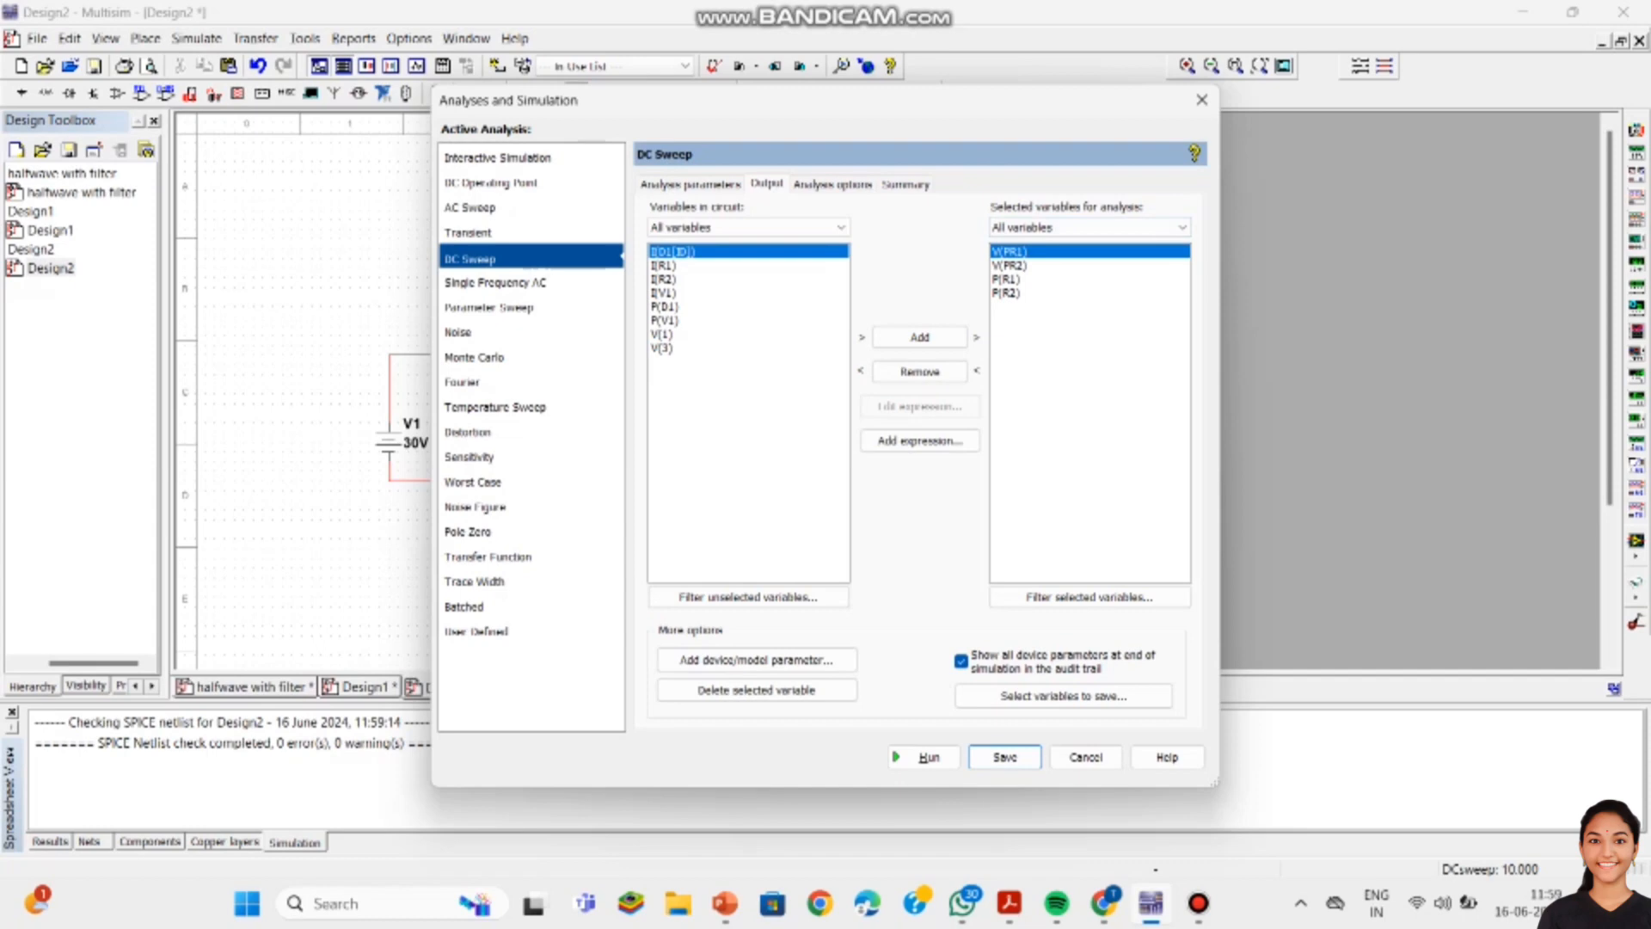
pyautogui.click(1008, 279)
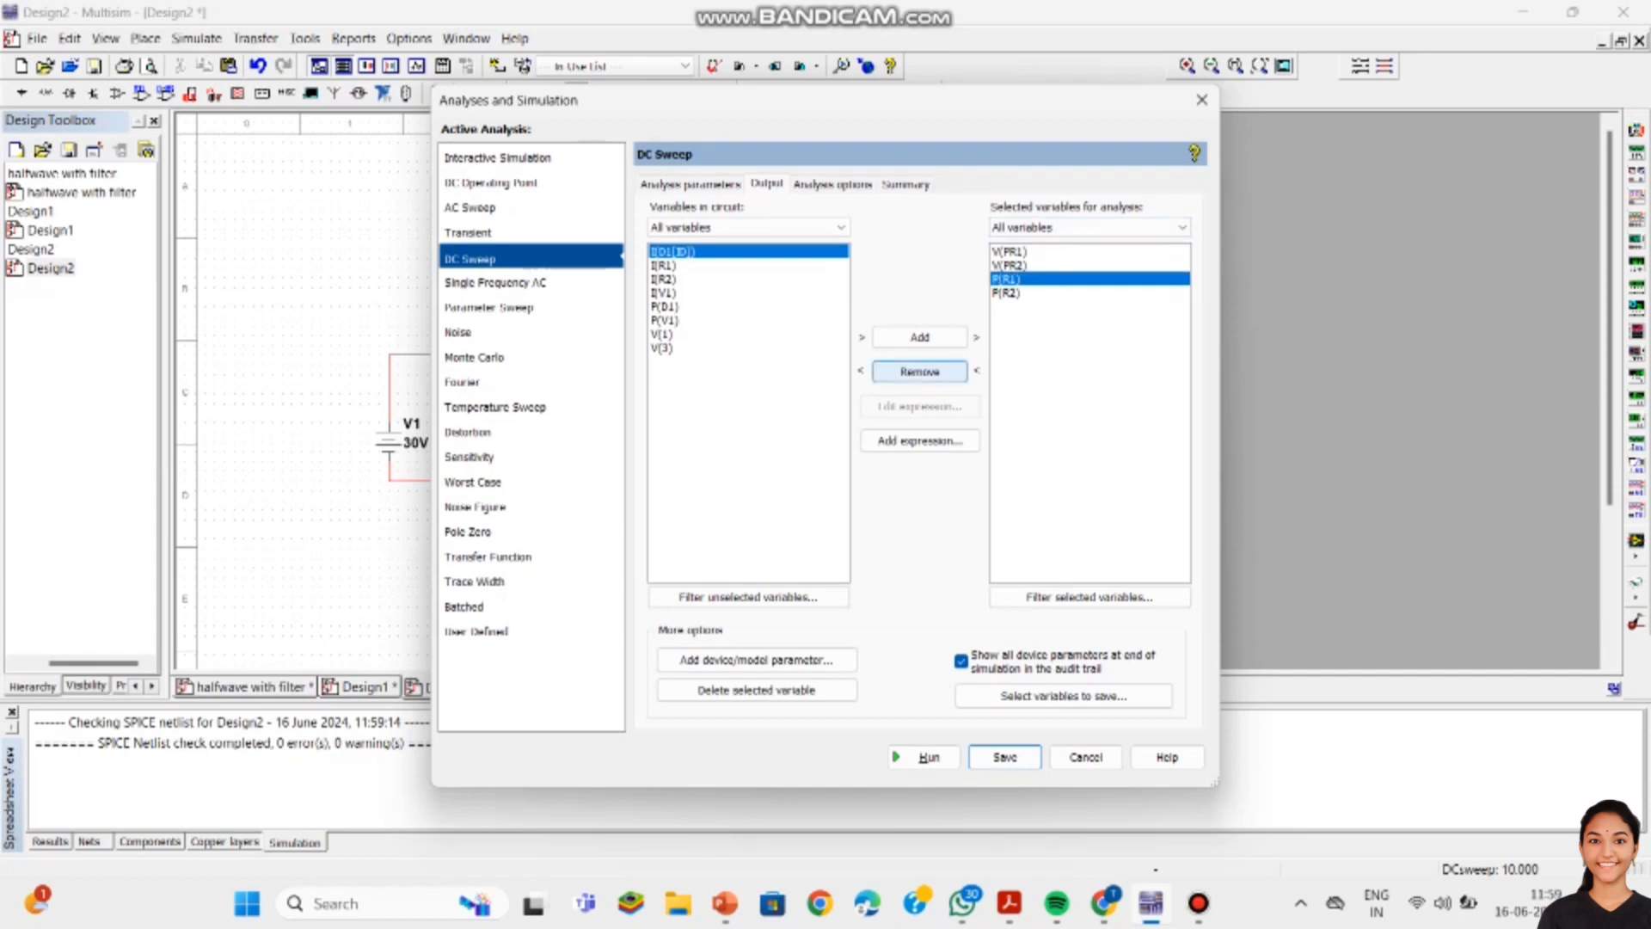
pyautogui.click(919, 371)
pyautogui.click(919, 371)
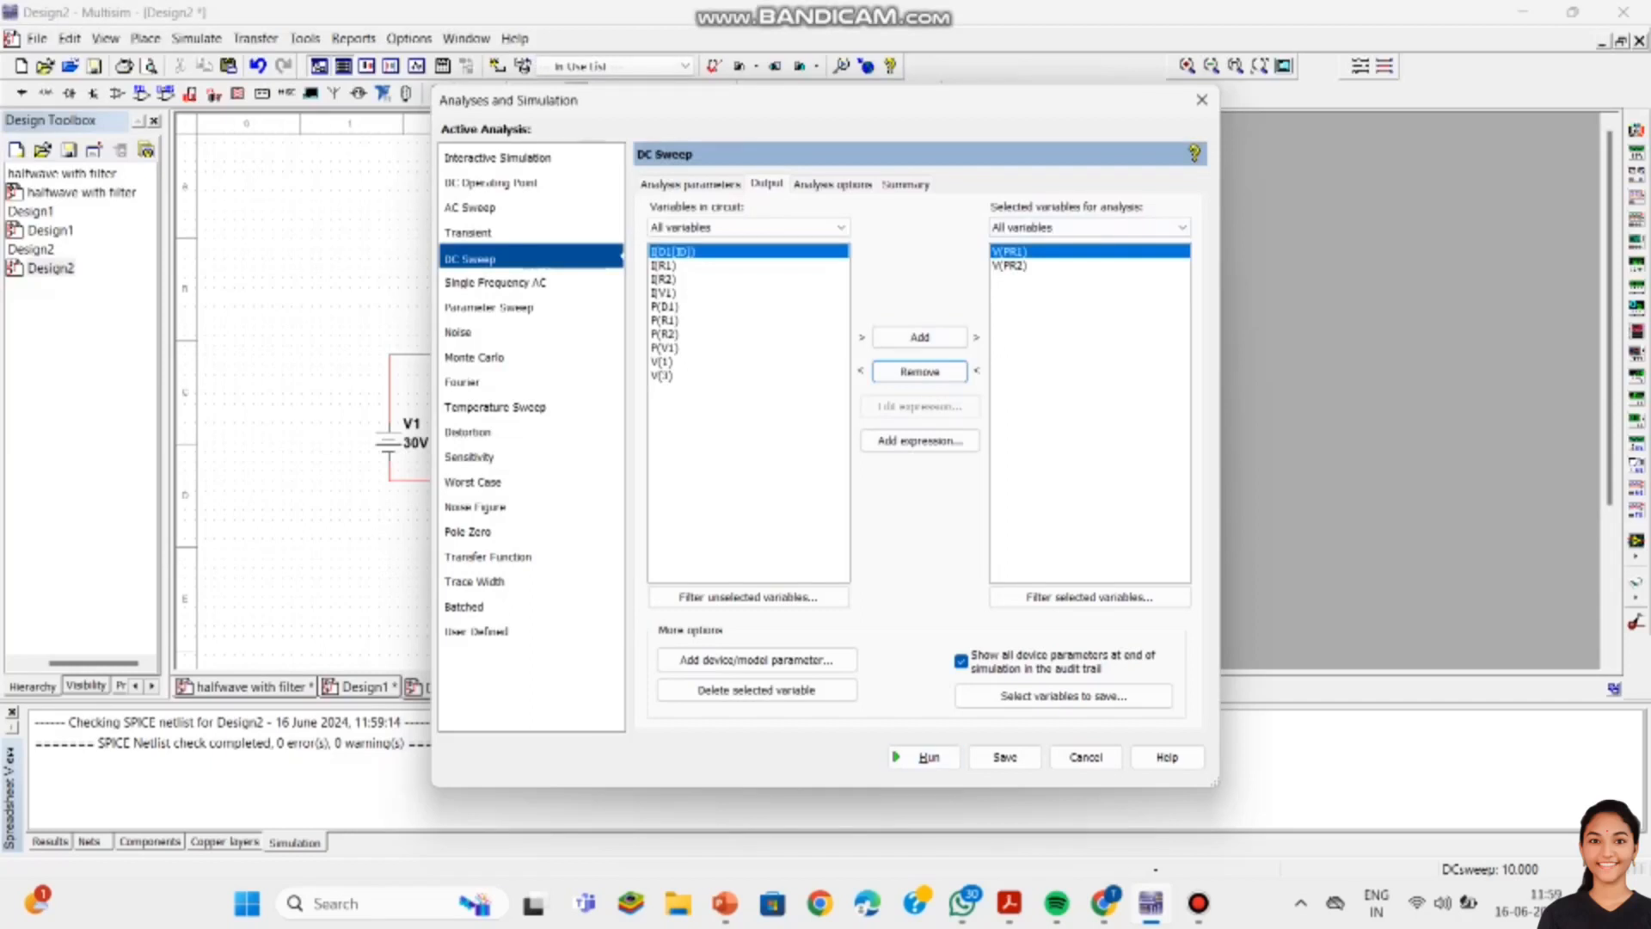
pyautogui.click(924, 757)
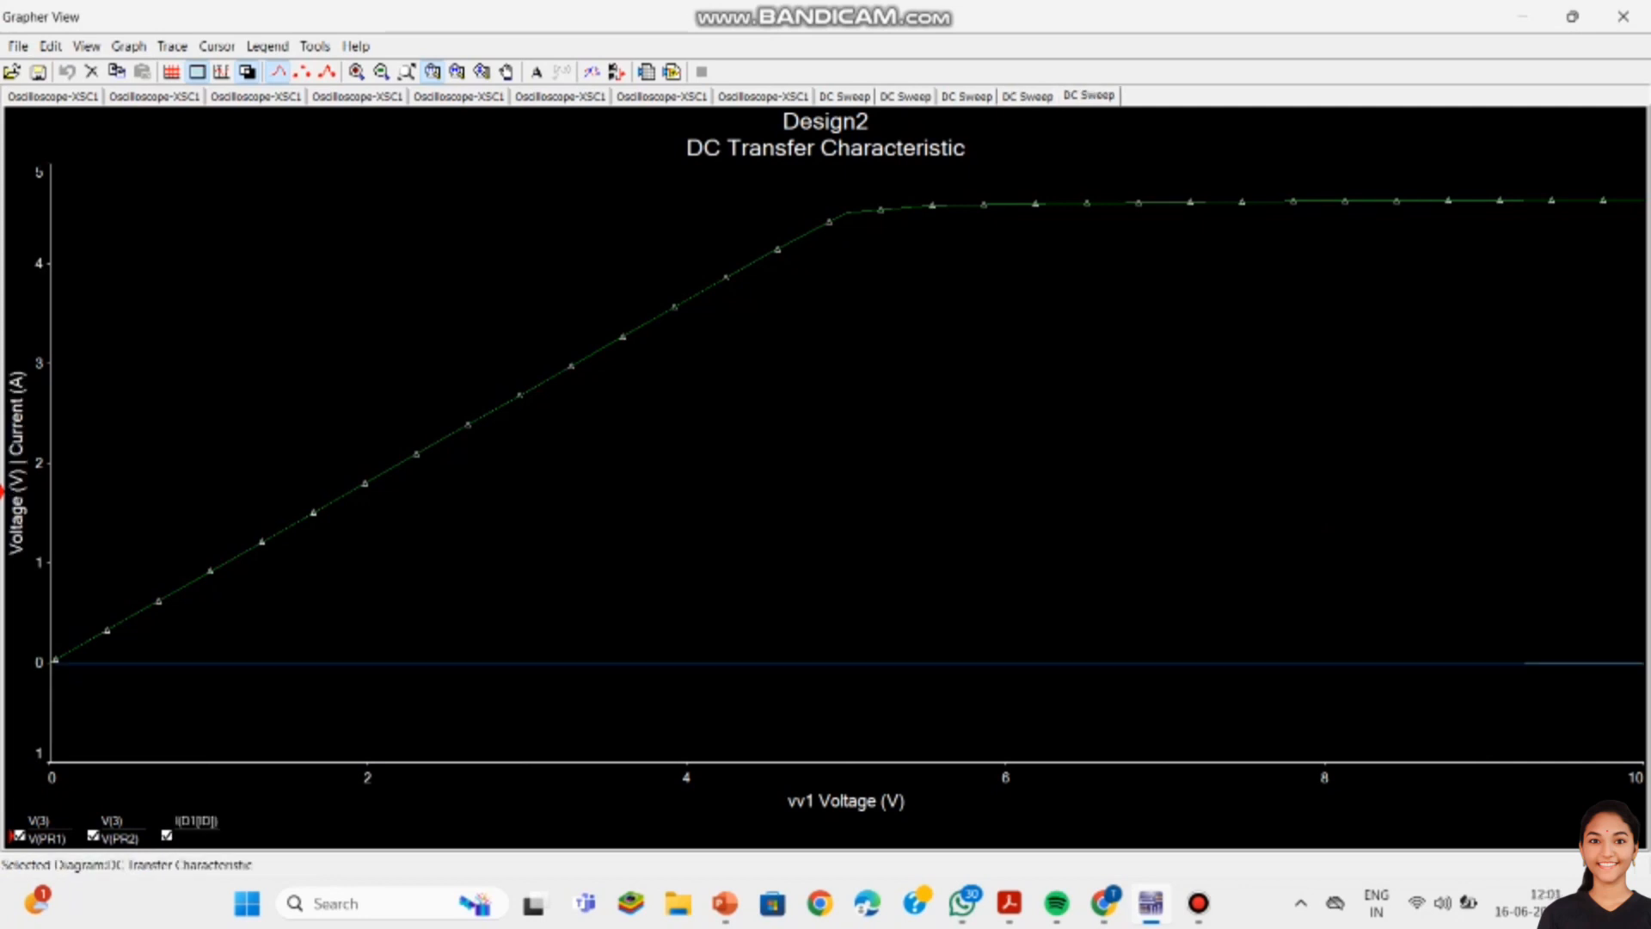
# Step: Change the graph title to "zener diode in reverse bias"
pyautogui.rightClick(757, 144)
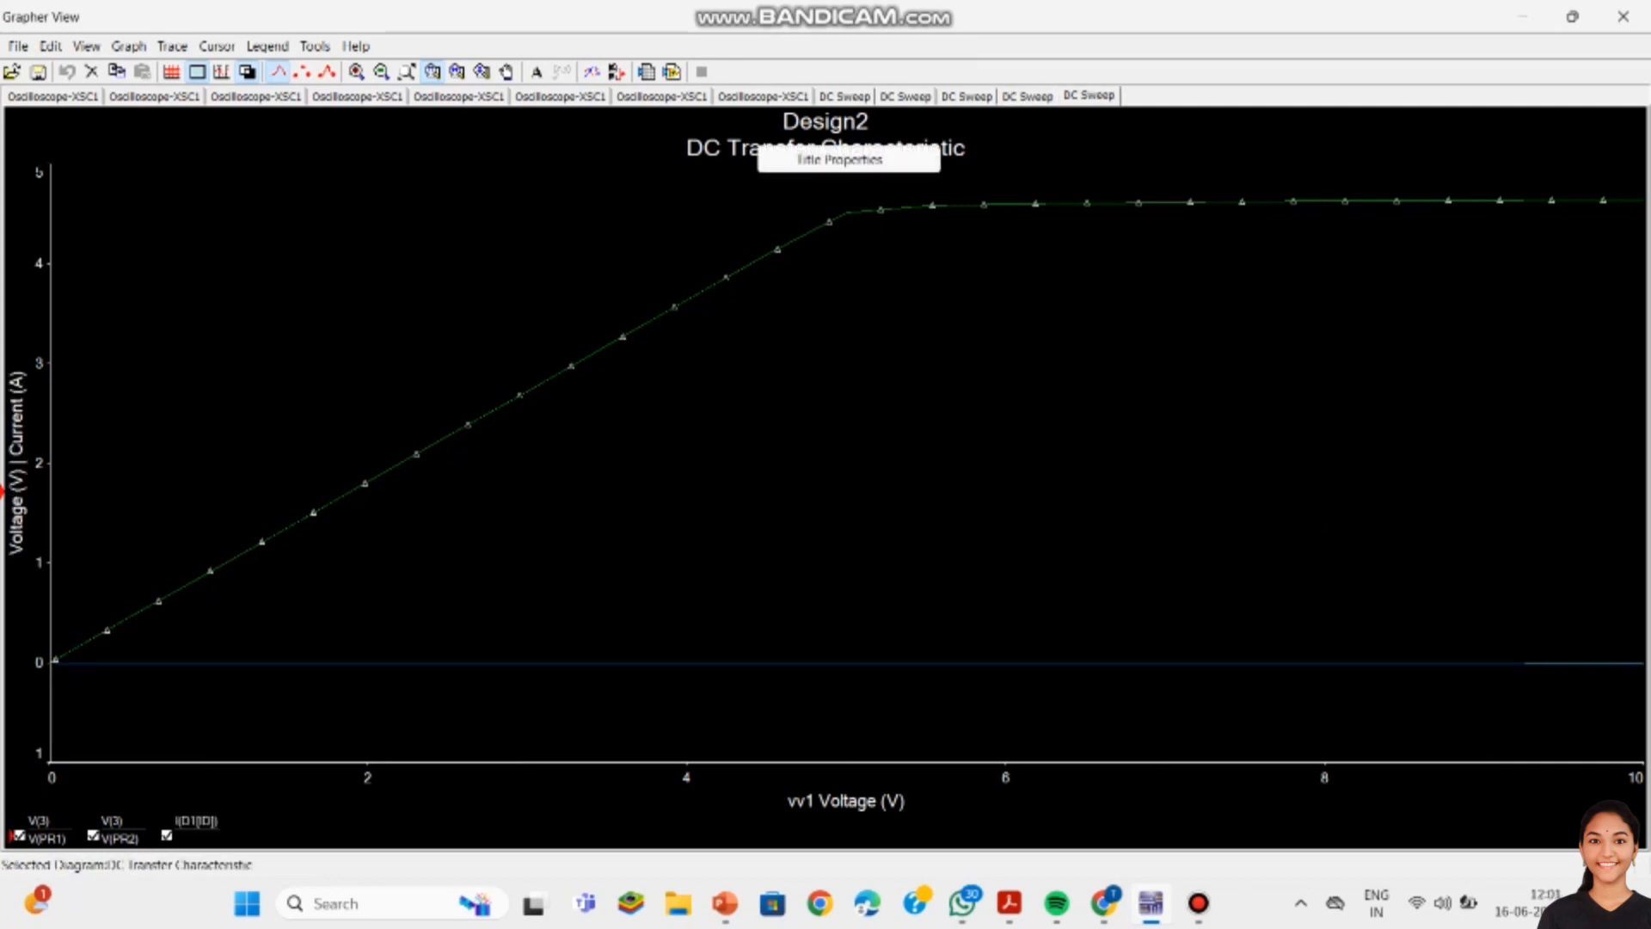
pyautogui.click(809, 159)
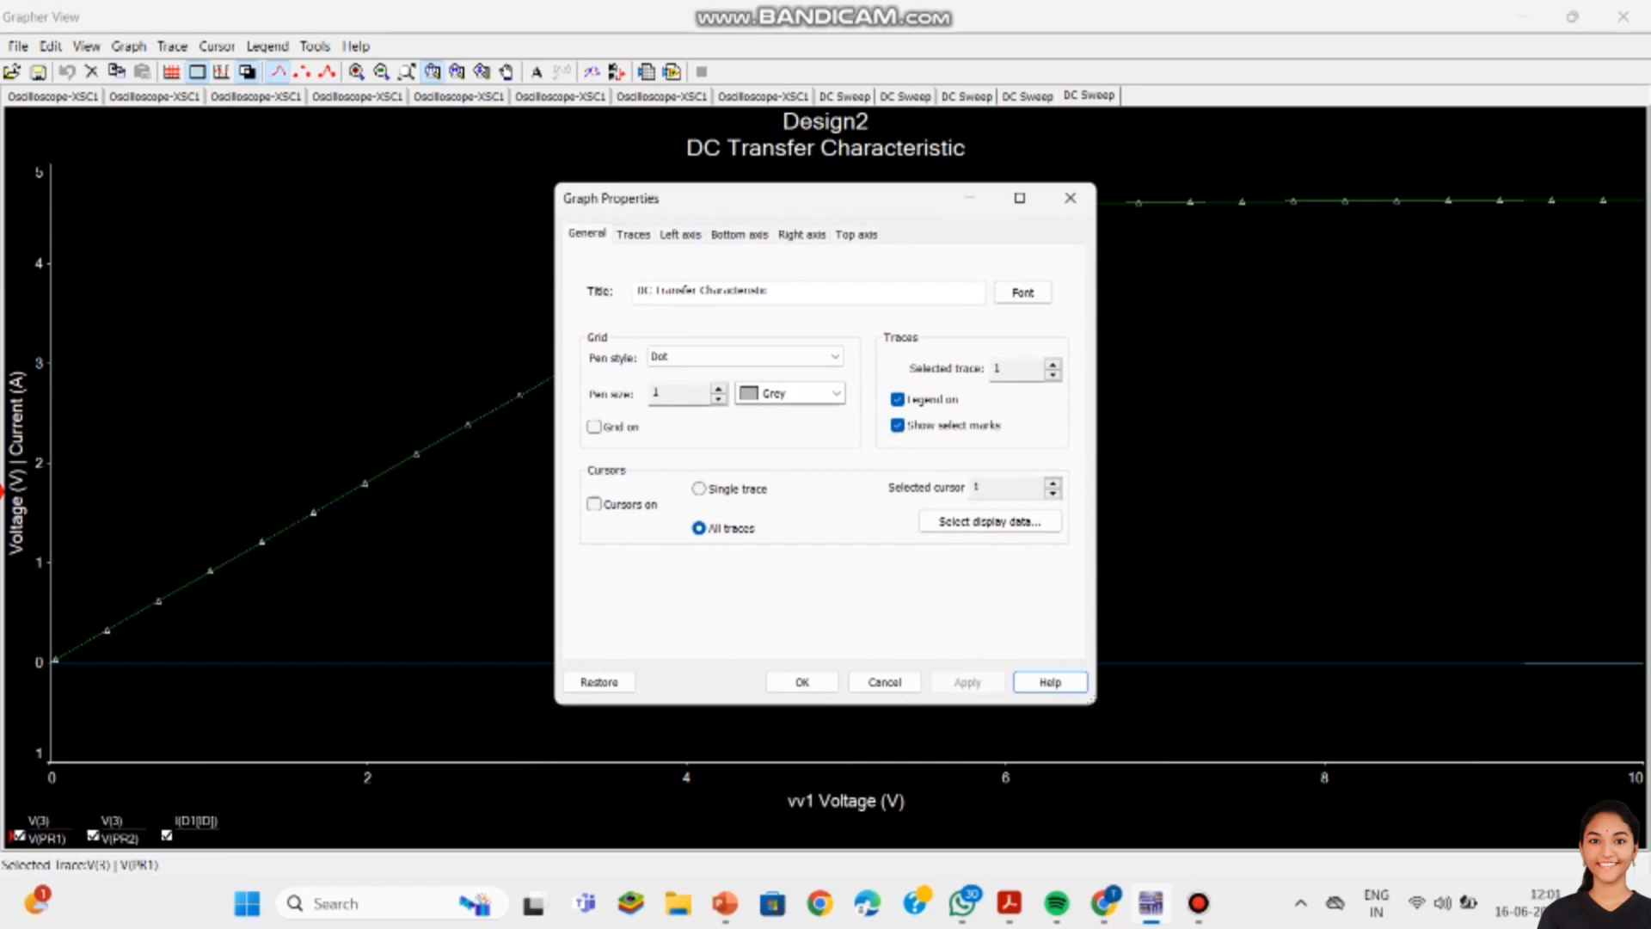
pyautogui.click(798, 292)
pyautogui.press('BackSpace')
pyautogui.press('BackSpace')
pyautogui.press('BackSpace')
pyautogui.press('BackSpace')
pyautogui.press('BackSpace')
pyautogui.press('BackSpace')
pyautogui.press('BackSpace')
pyautogui.press('BackSpace')
pyautogui.press('BackSpace')
pyautogui.press('BackSpace')
pyautogui.press('BackSpace')
pyautogui.press('BackSpace')
pyautogui.press('BackSpace')
pyautogui.press('BackSpace')
pyautogui.press('BackSpace')
pyautogui.press('BackSpace')
pyautogui.press('BackSpace')
pyautogui.press('BackSpace')
pyautogui.press('BackSpace')
pyautogui.press('BackSpace')
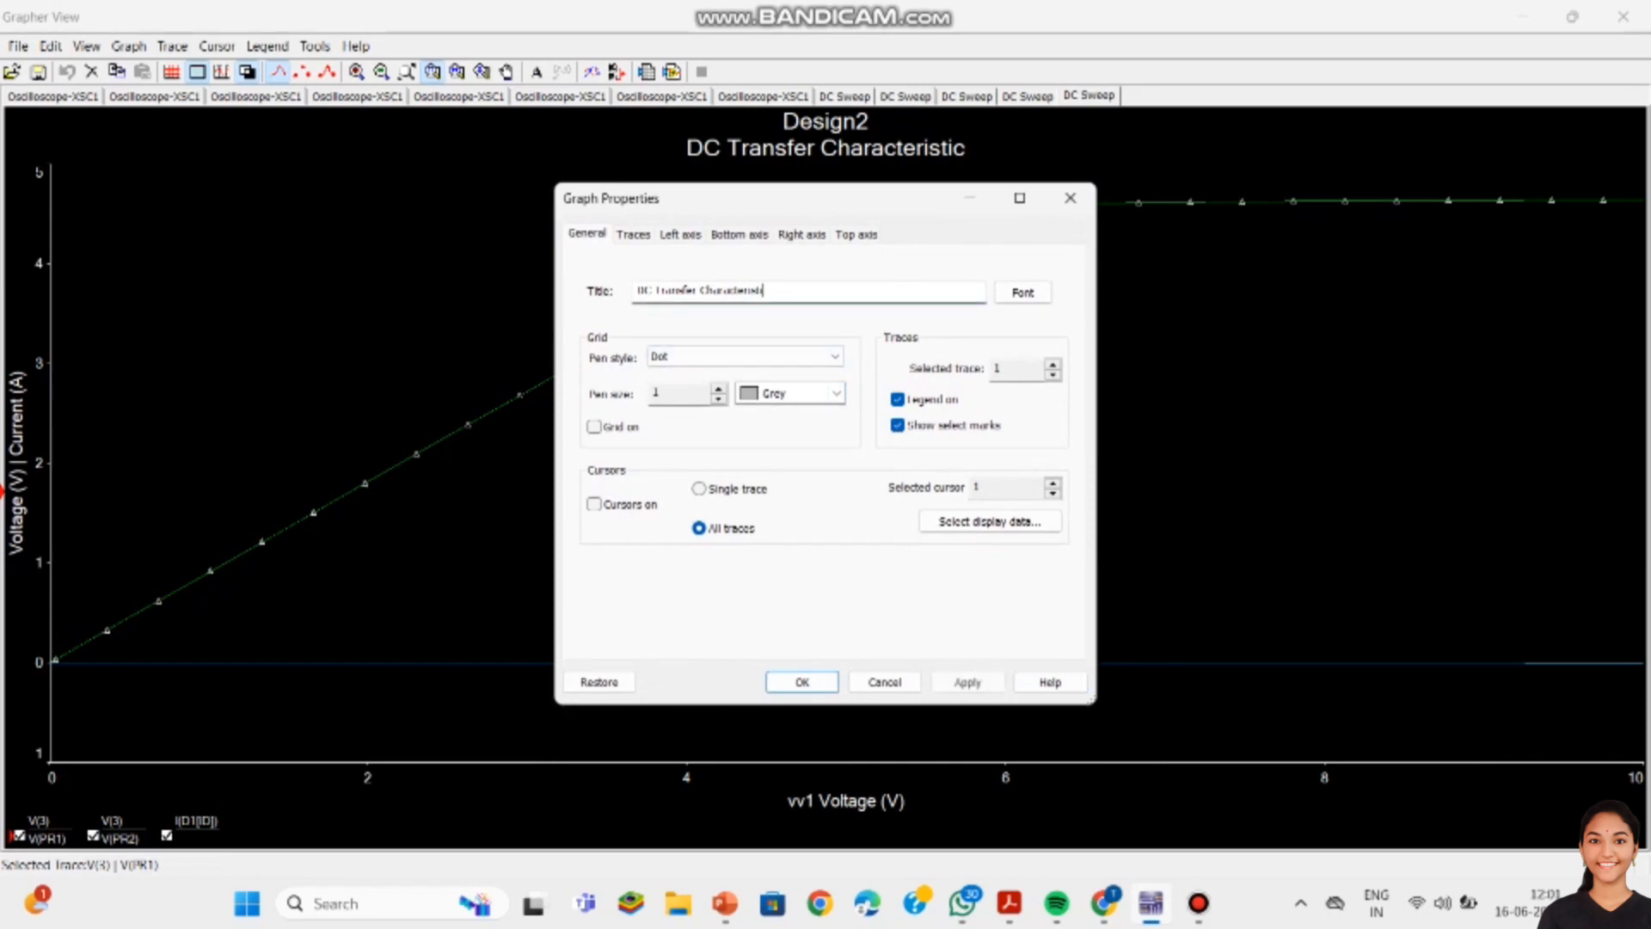
pyautogui.write('zener diode in reverse bias')
pyautogui.press('Return')
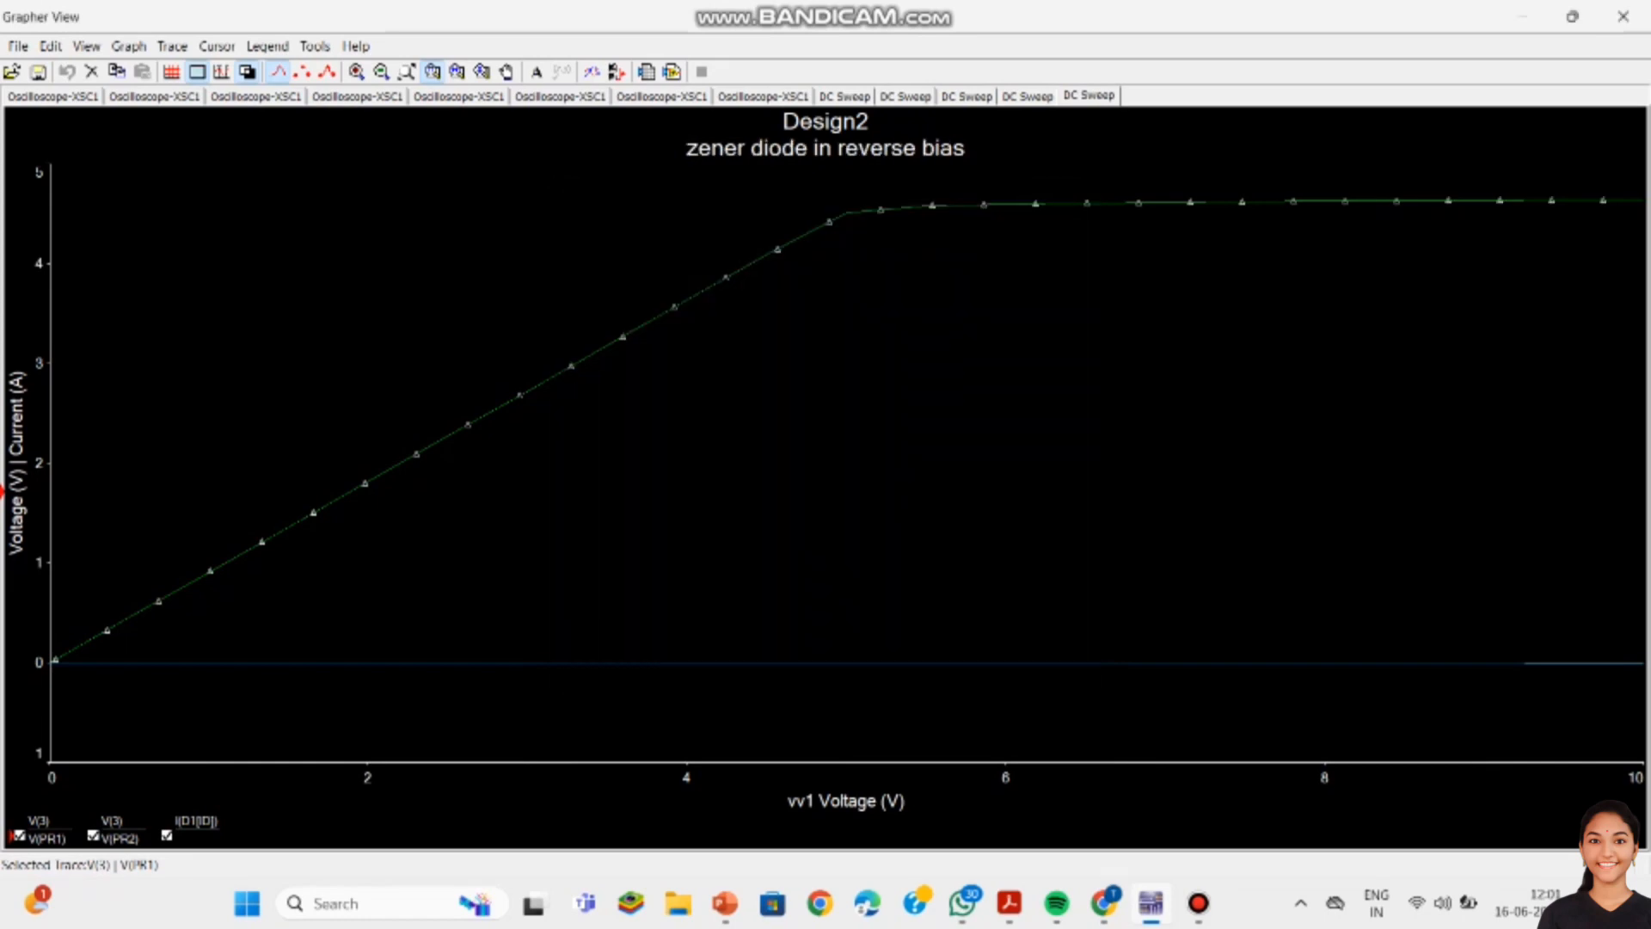
# Step: Export Trace 1 V(PR1) and Trace 2 V(PR2) from the graph to Excel
pyautogui.click(314, 45)
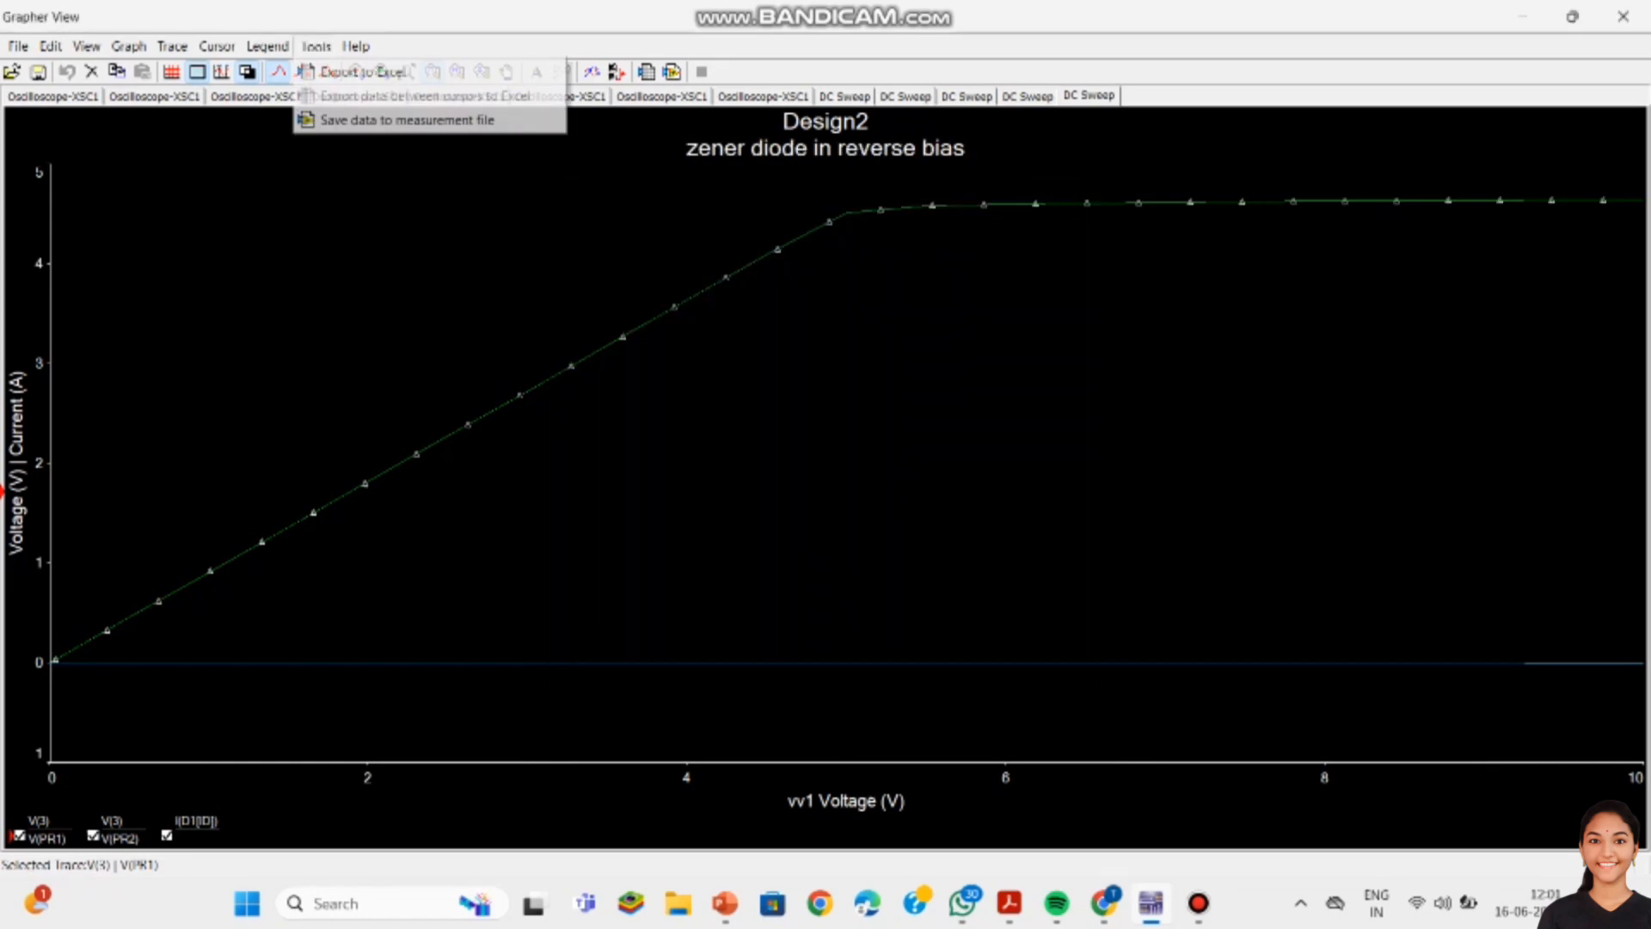
pyautogui.click(361, 69)
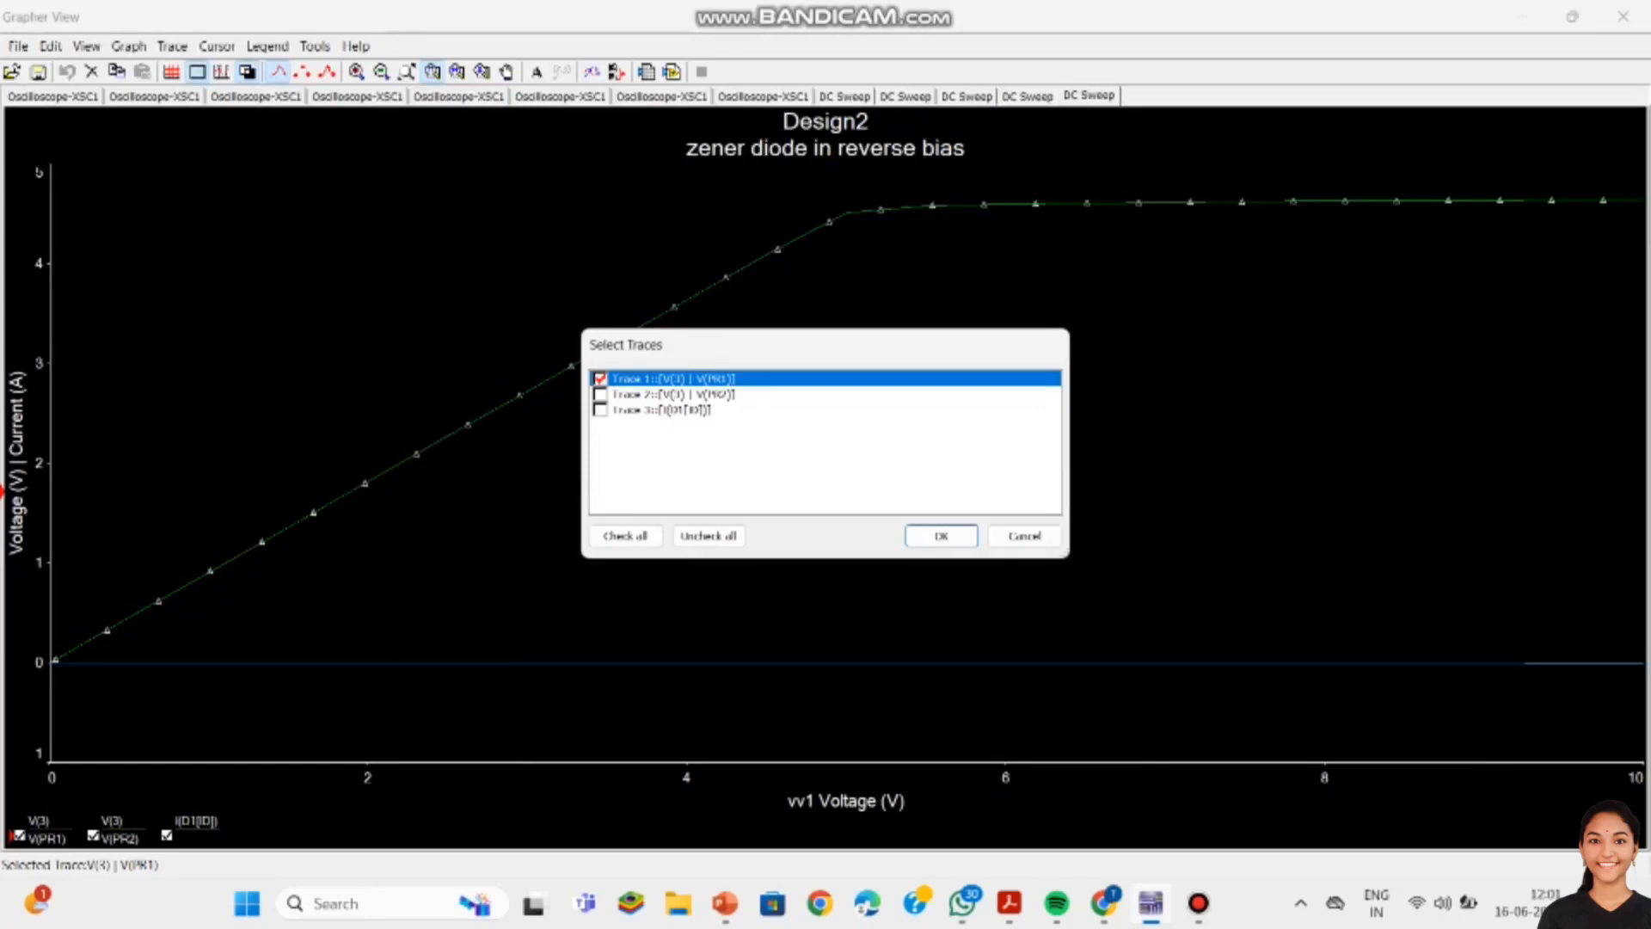
pyautogui.click(600, 394)
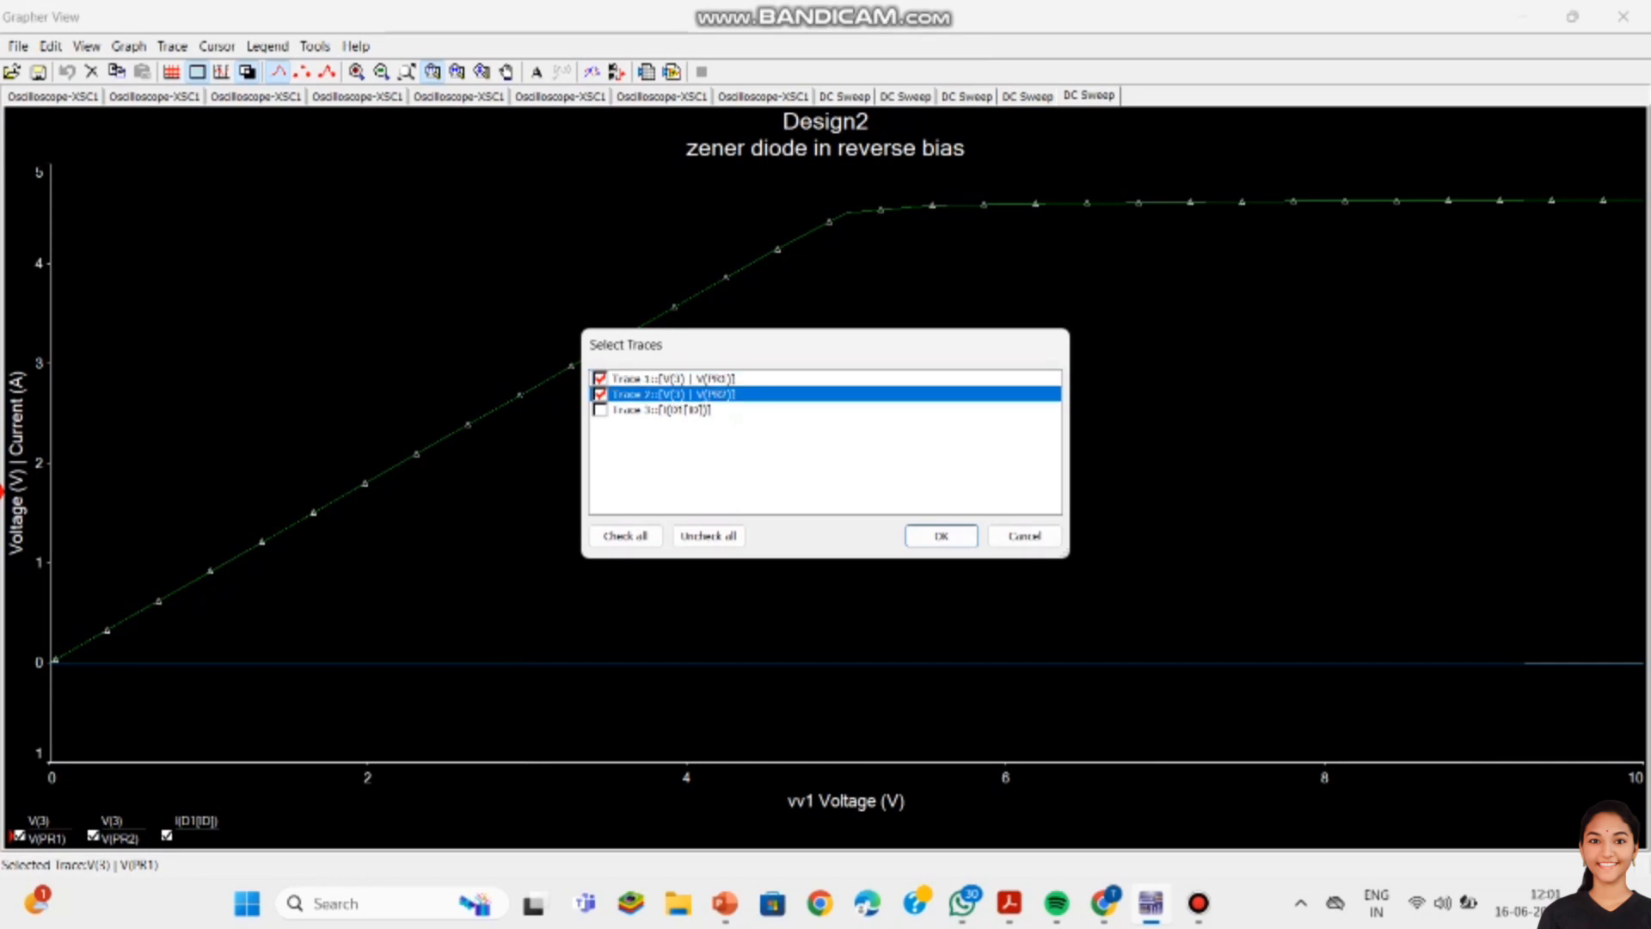
pyautogui.click(600, 378)
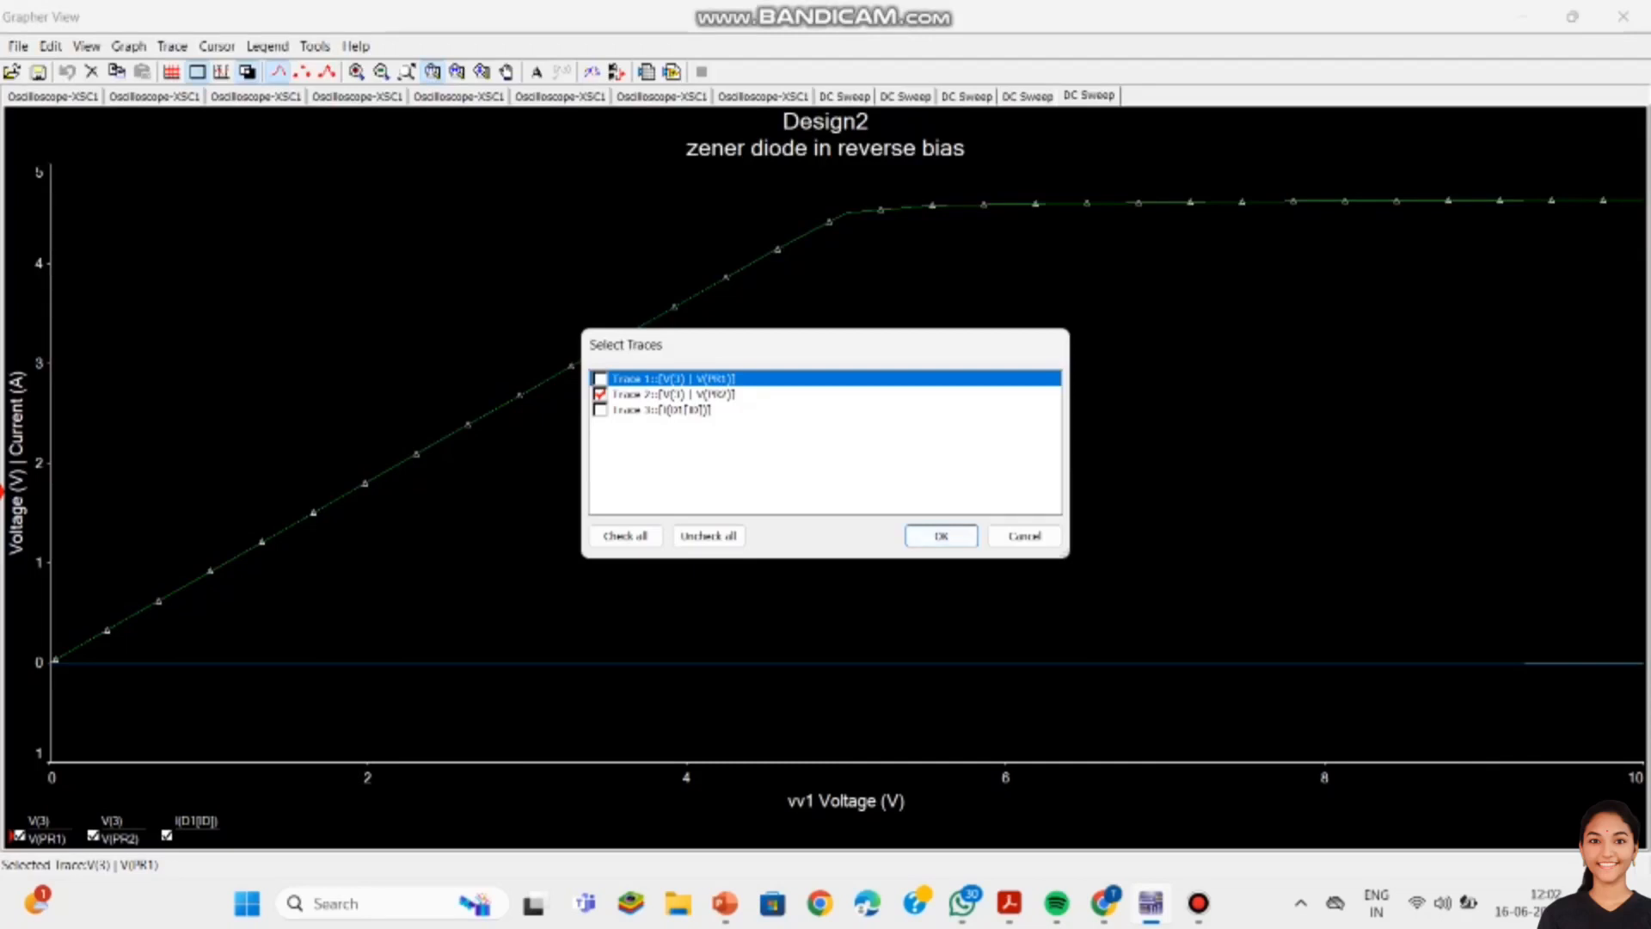
pyautogui.click(600, 378)
pyautogui.click(942, 536)
pyautogui.click(1020, 511)
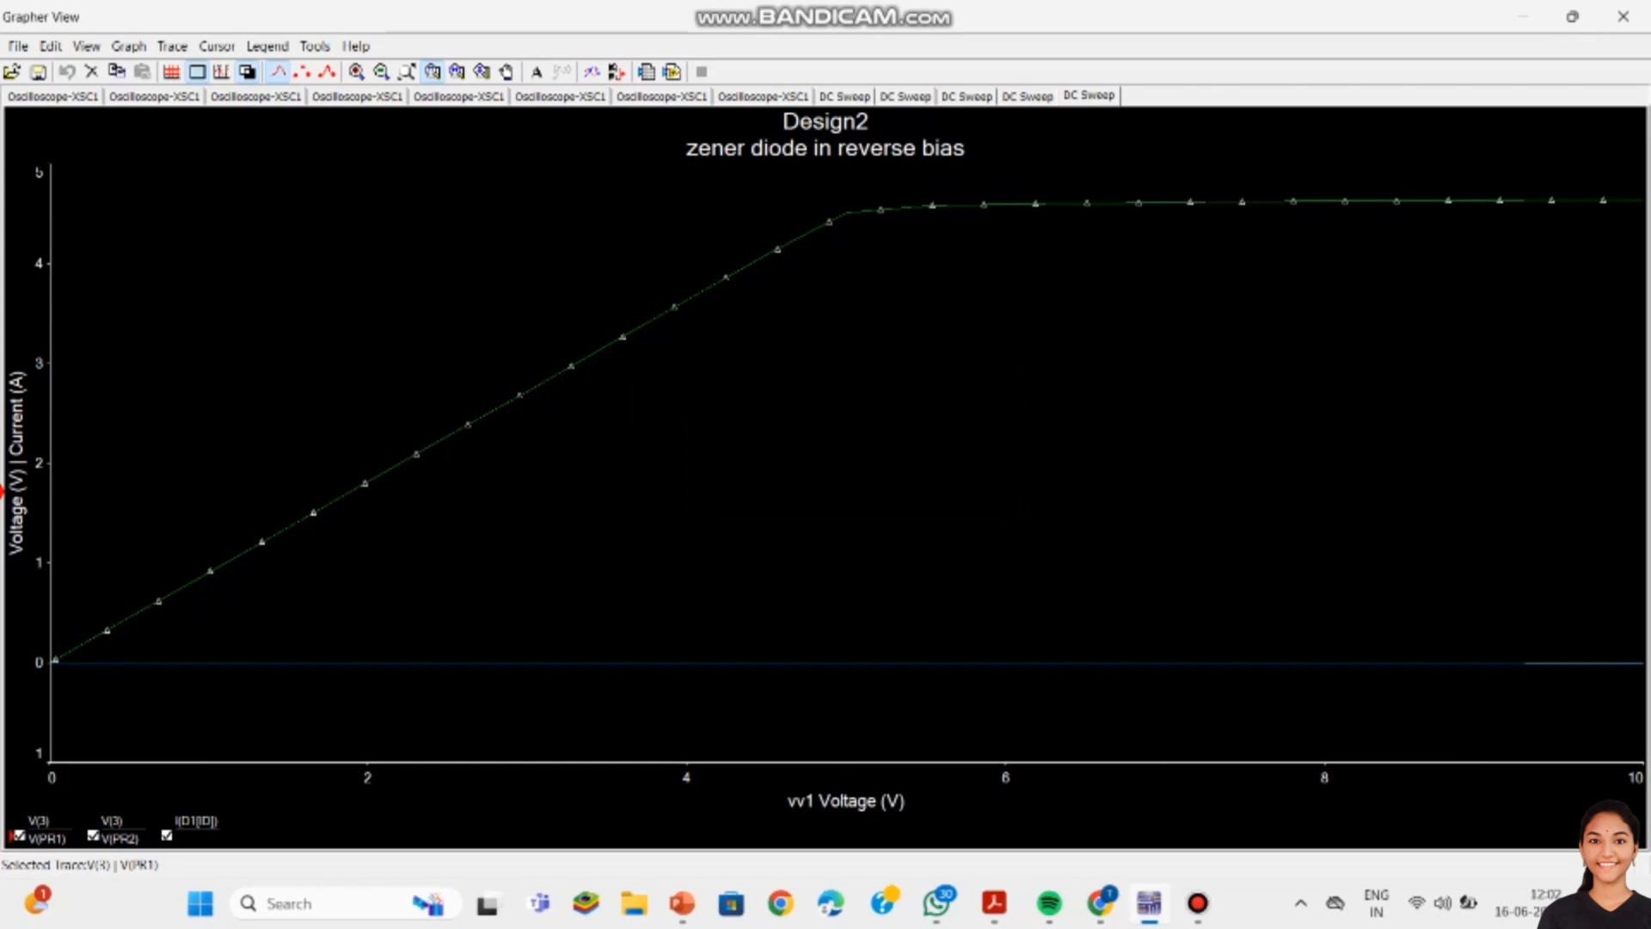
# Step: Hide and show the V(PR1) and V(PR2) traces in the graph to compare their curves
pyautogui.doubleClick(198, 72)
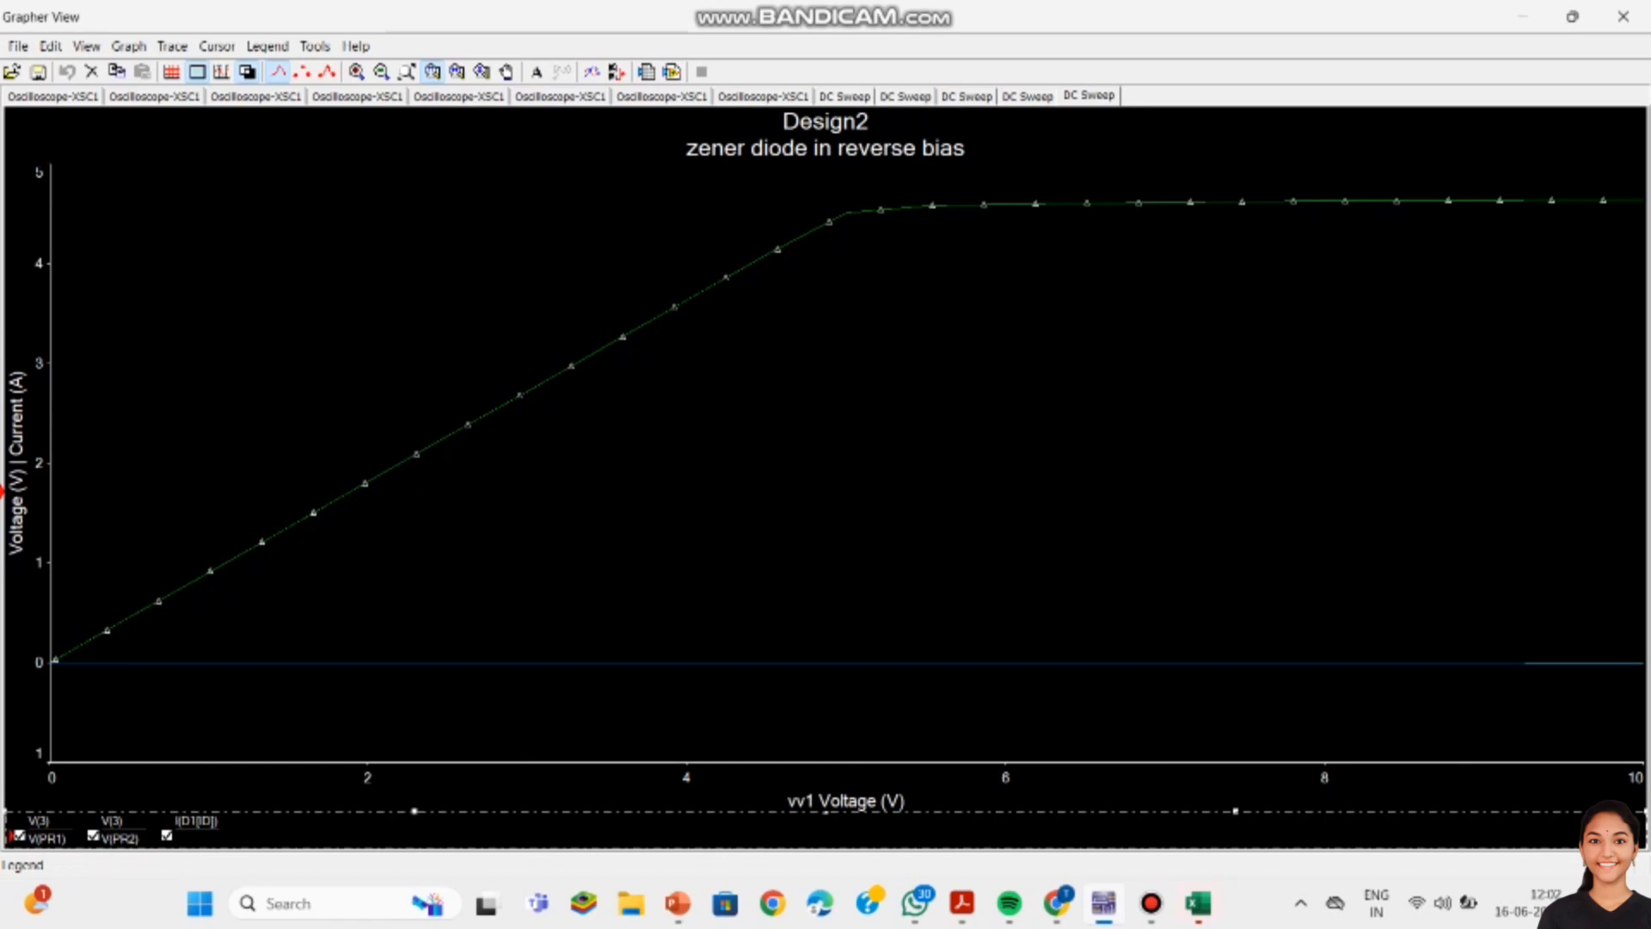
pyautogui.click(19, 836)
pyautogui.click(19, 836)
pyautogui.click(100, 837)
pyautogui.click(93, 836)
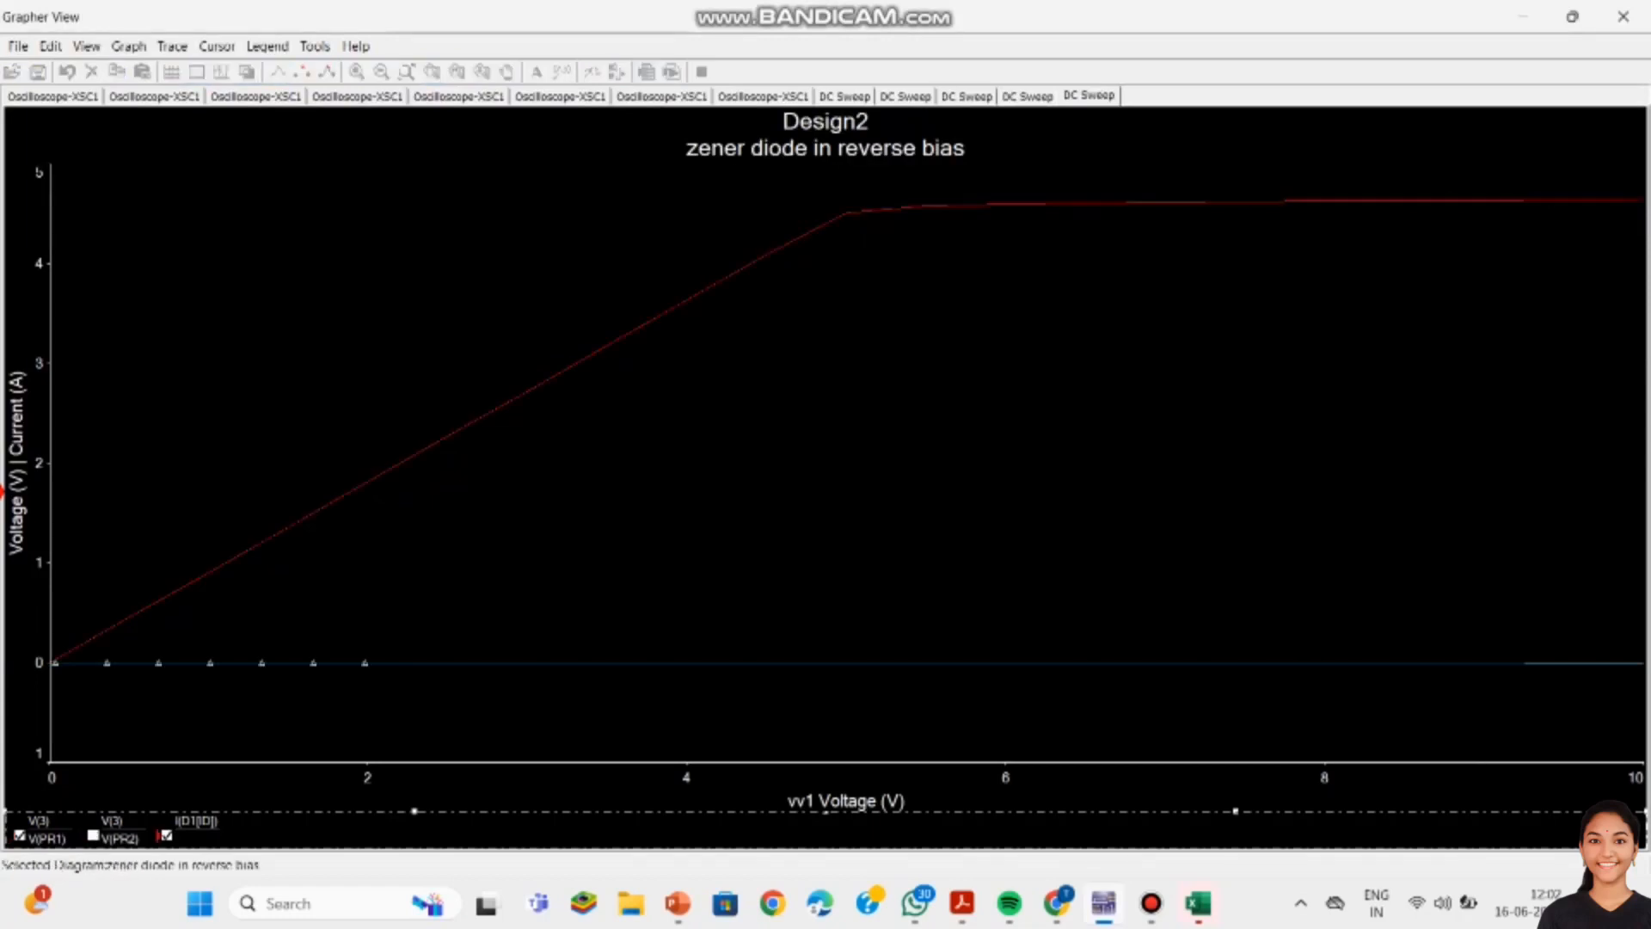
pyautogui.click(93, 836)
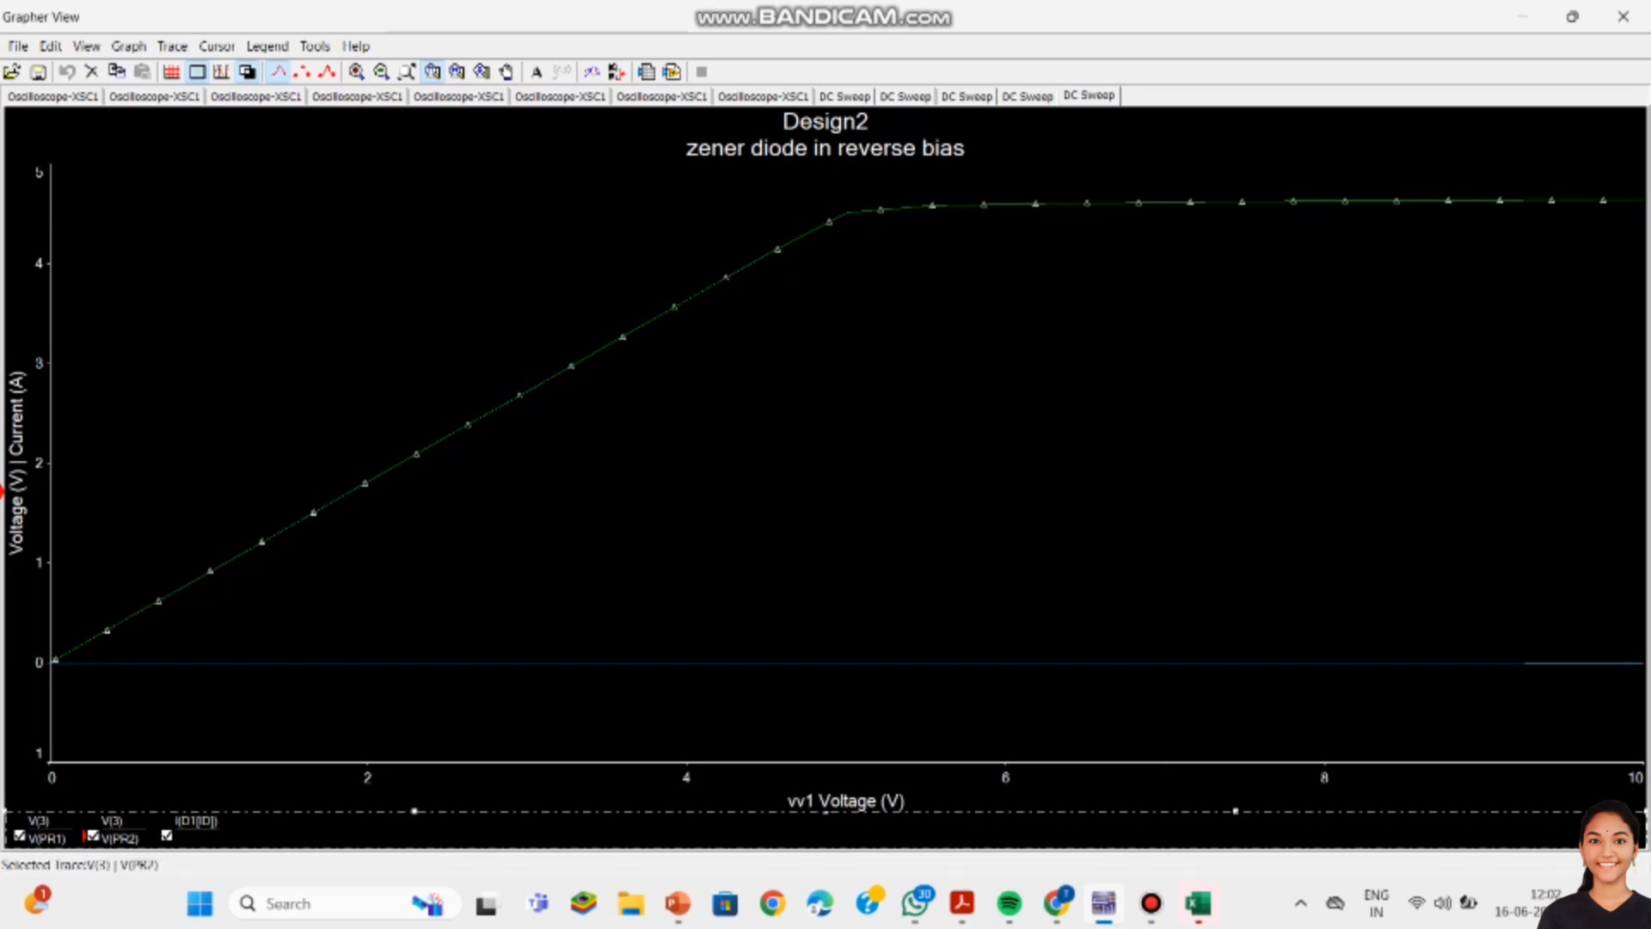
# Step: Switch to the exported Excel workbook, maximize it, and replace the header in cell A1 with "voltage(vi)"
pyautogui.click(1198, 903)
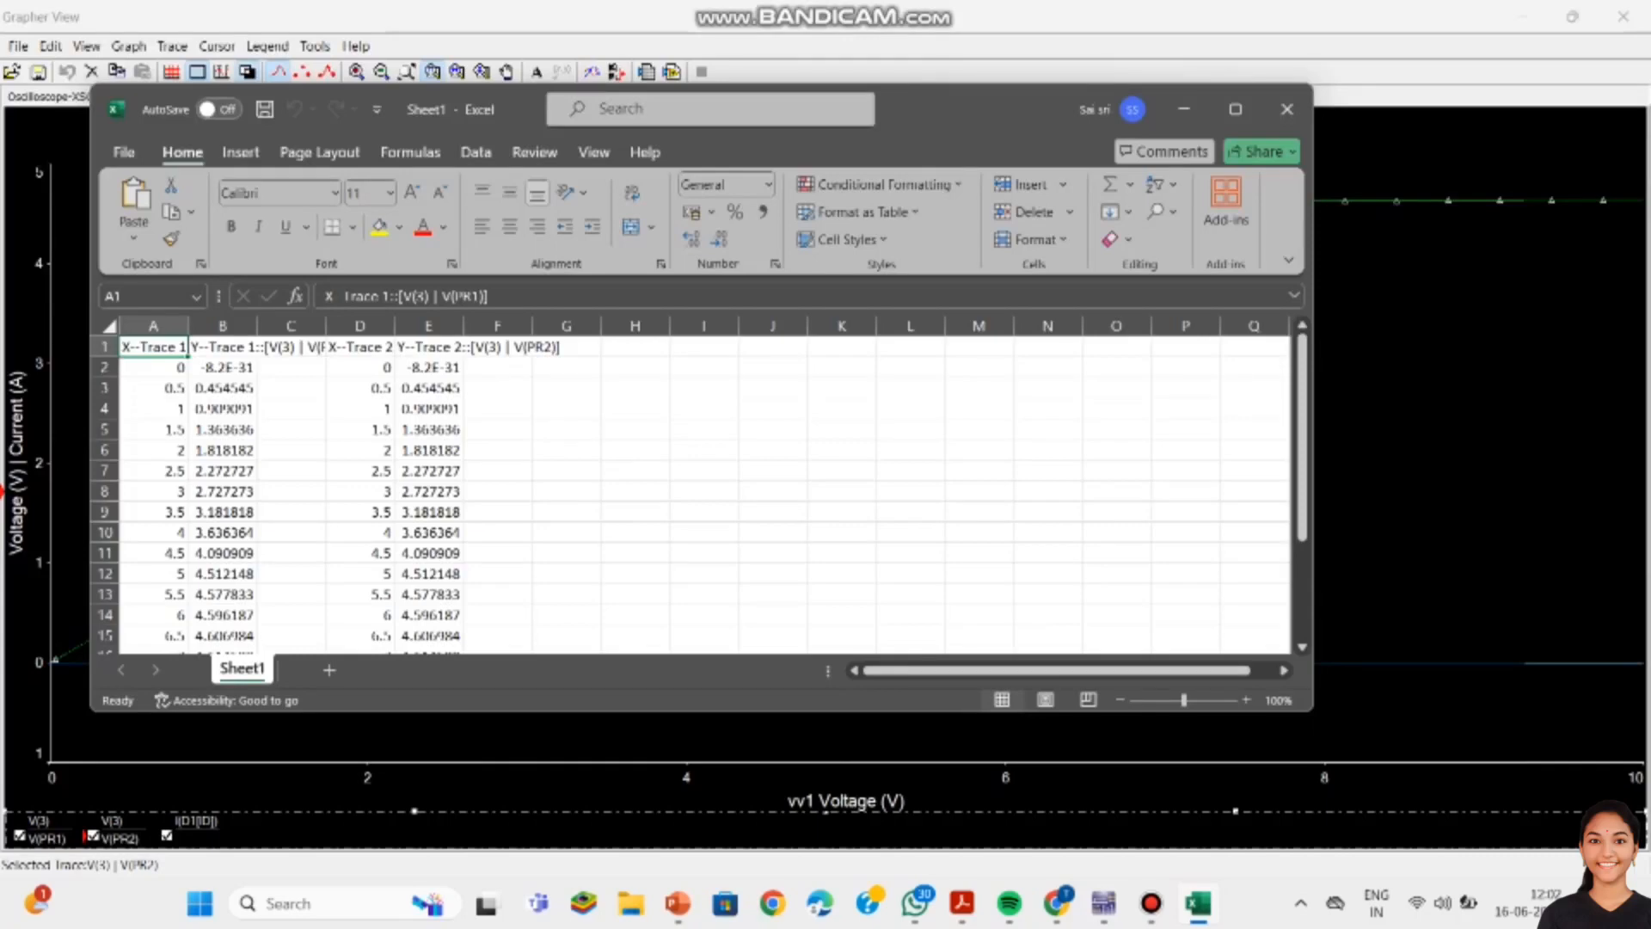
pyautogui.click(1235, 109)
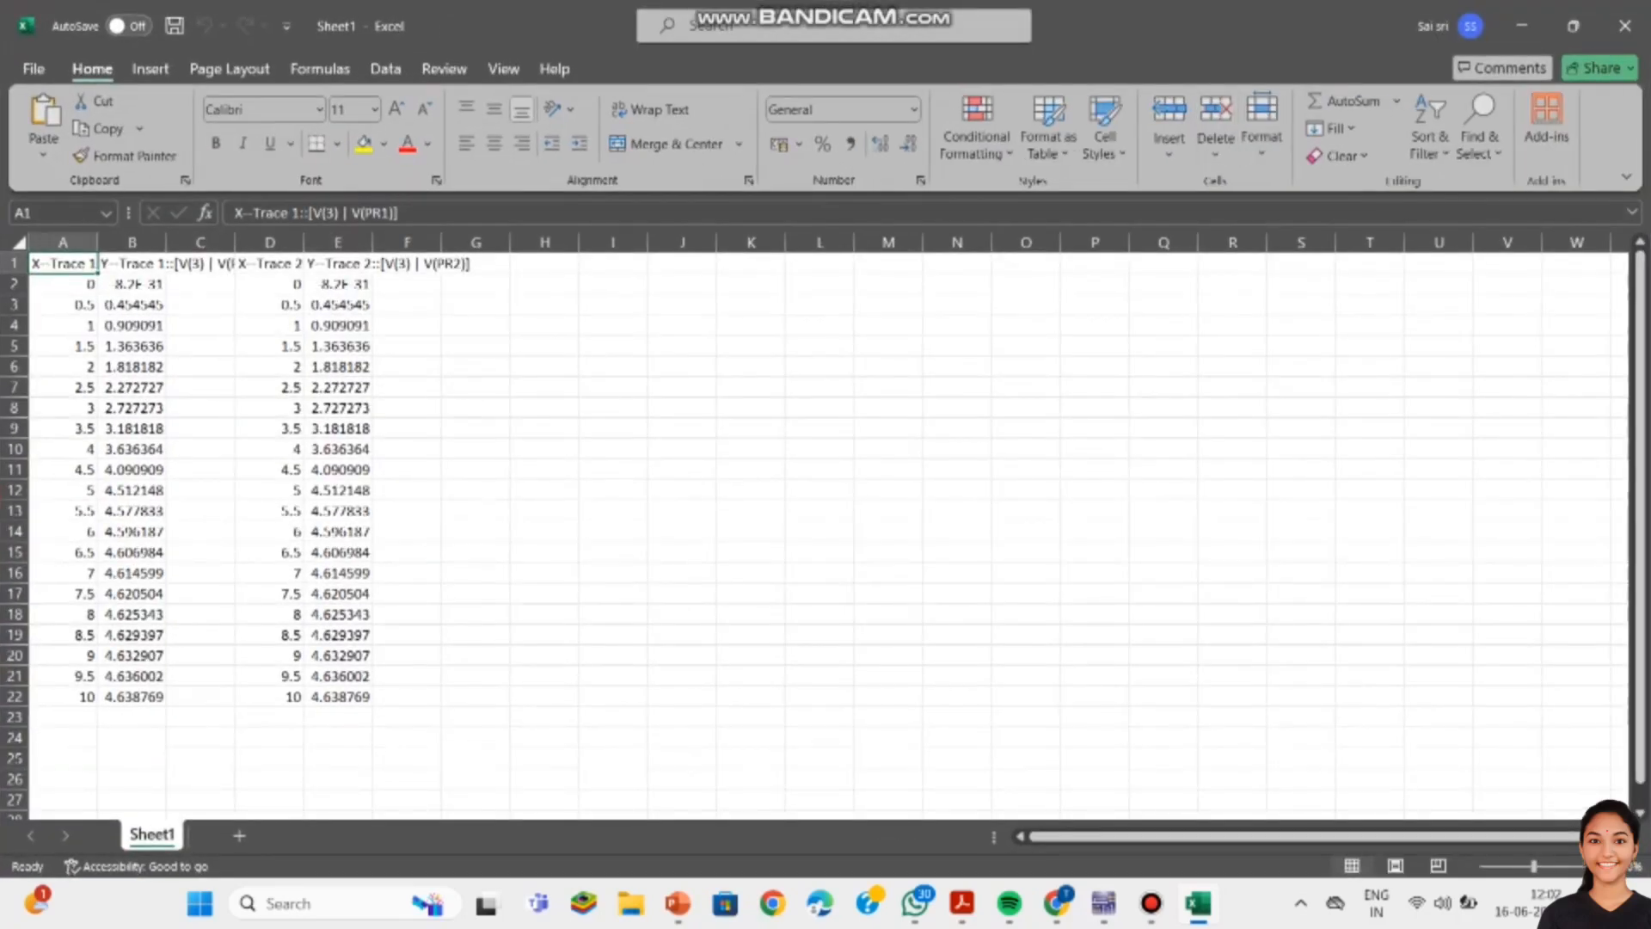
pyautogui.write('volta')
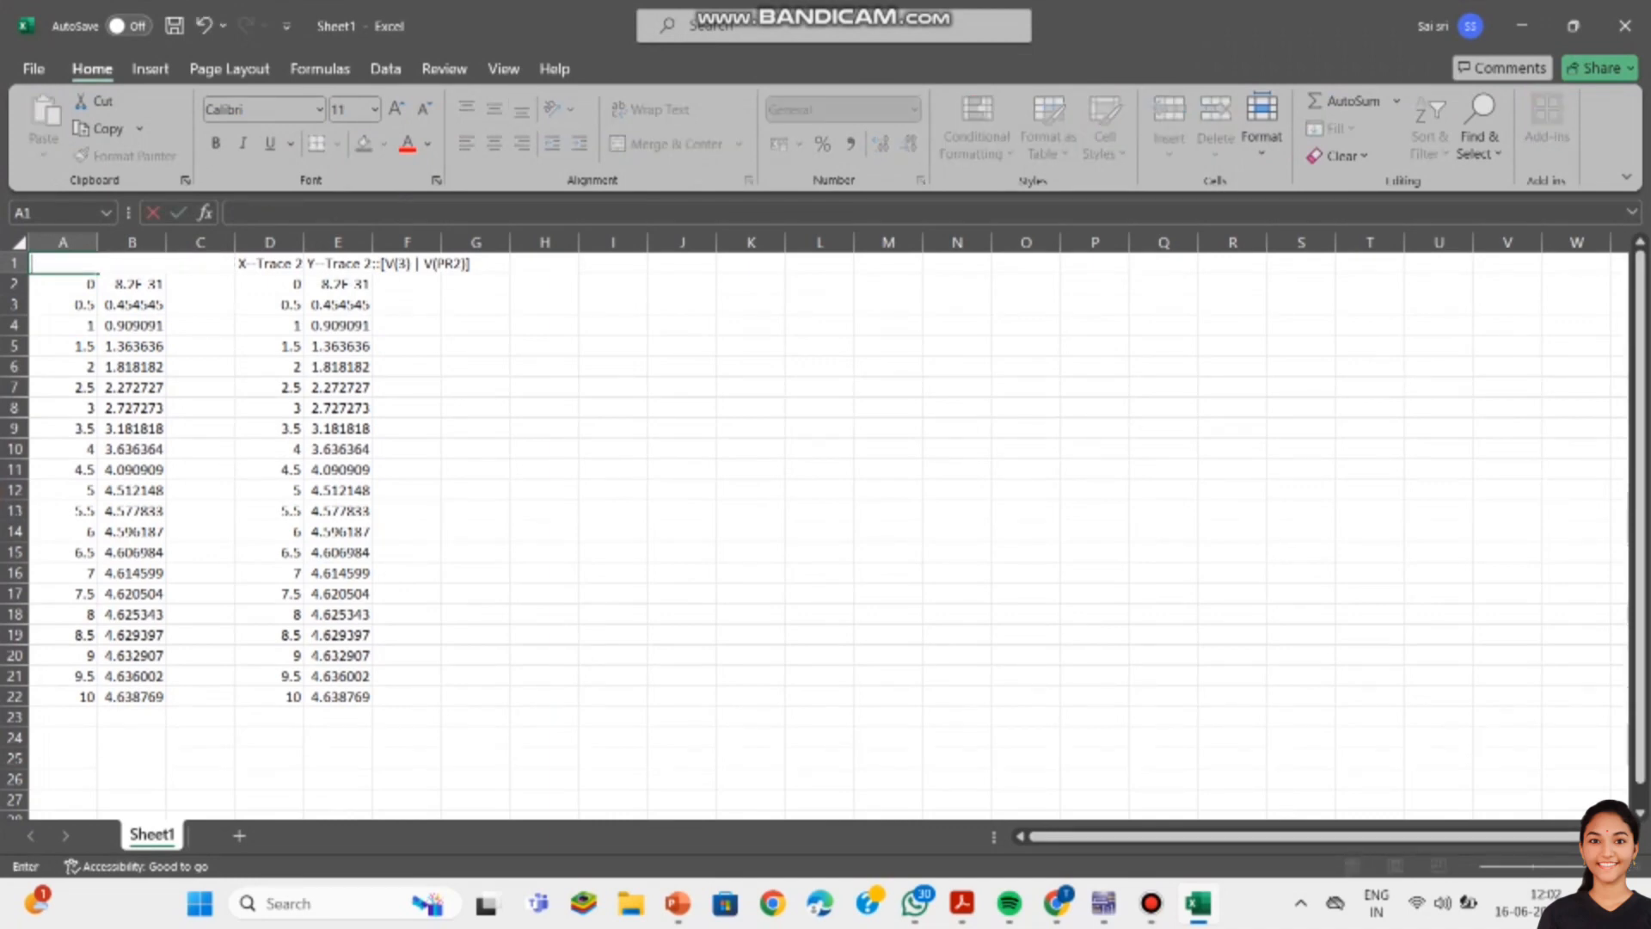
pyautogui.write('ge')
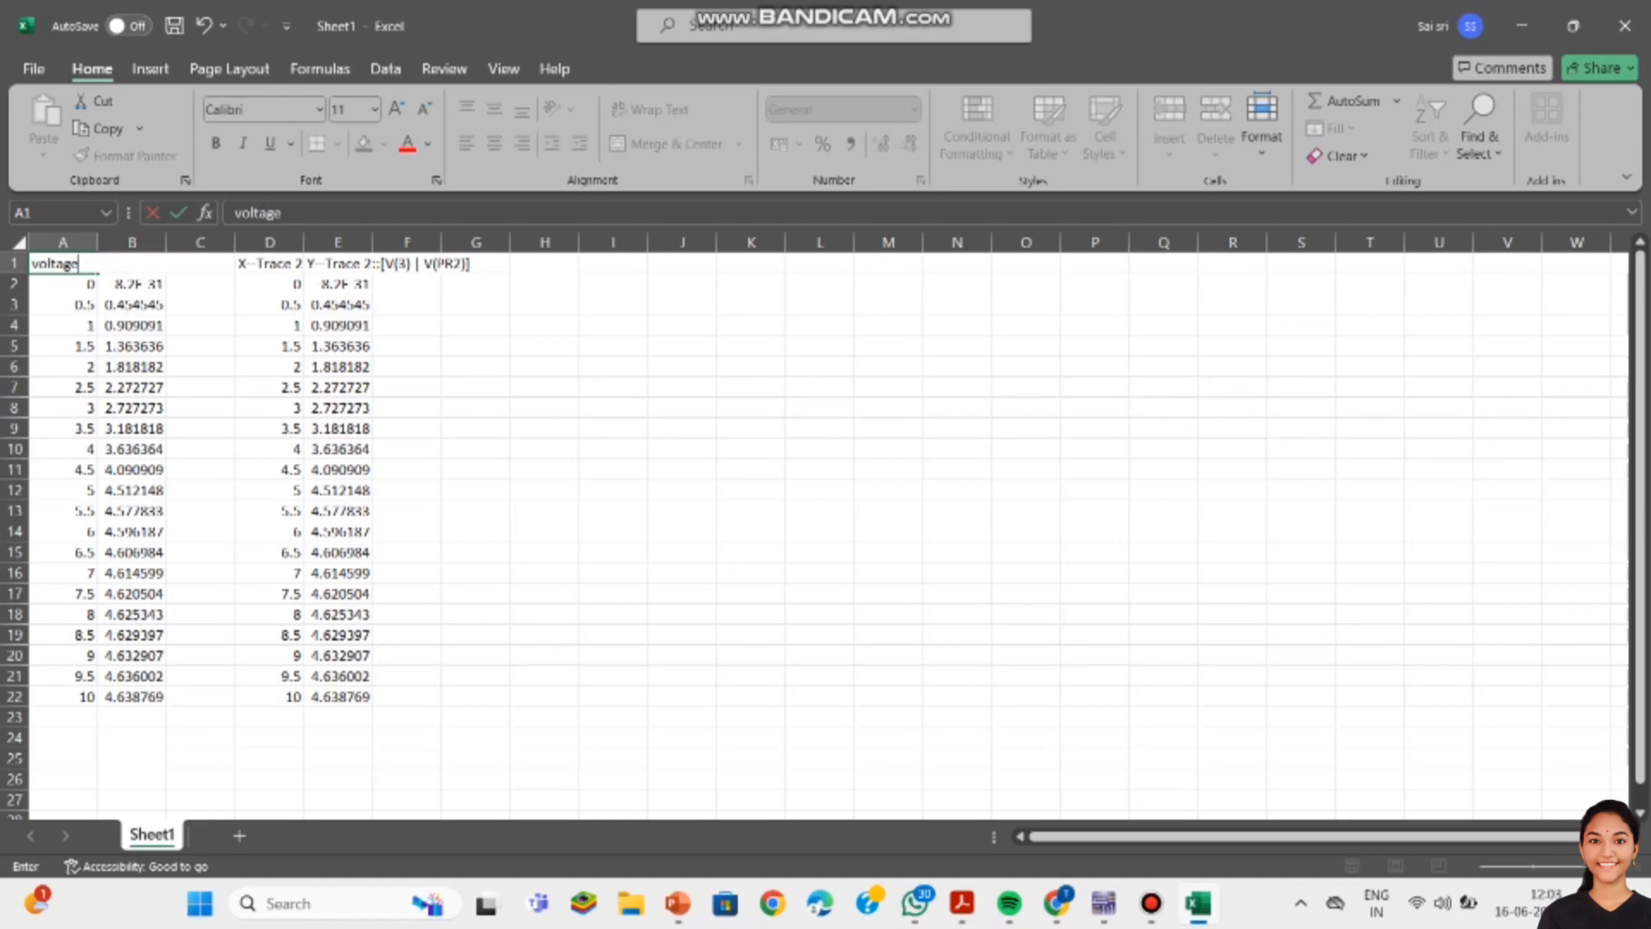
pyautogui.write('9v')
pyautogui.press('BackSpace')
pyautogui.press('BackSpace')
pyautogui.write('9')
pyautogui.press('BackSpace')
pyautogui.write('(vi0')
pyautogui.press('BackSpace')
pyautogui.write(')')
pyautogui.press('F2')
# Step: Format cells B2:B24 as Number with 5 decimal places
pyautogui.moveTo(133, 283); pyautogui.dragTo(133, 738)
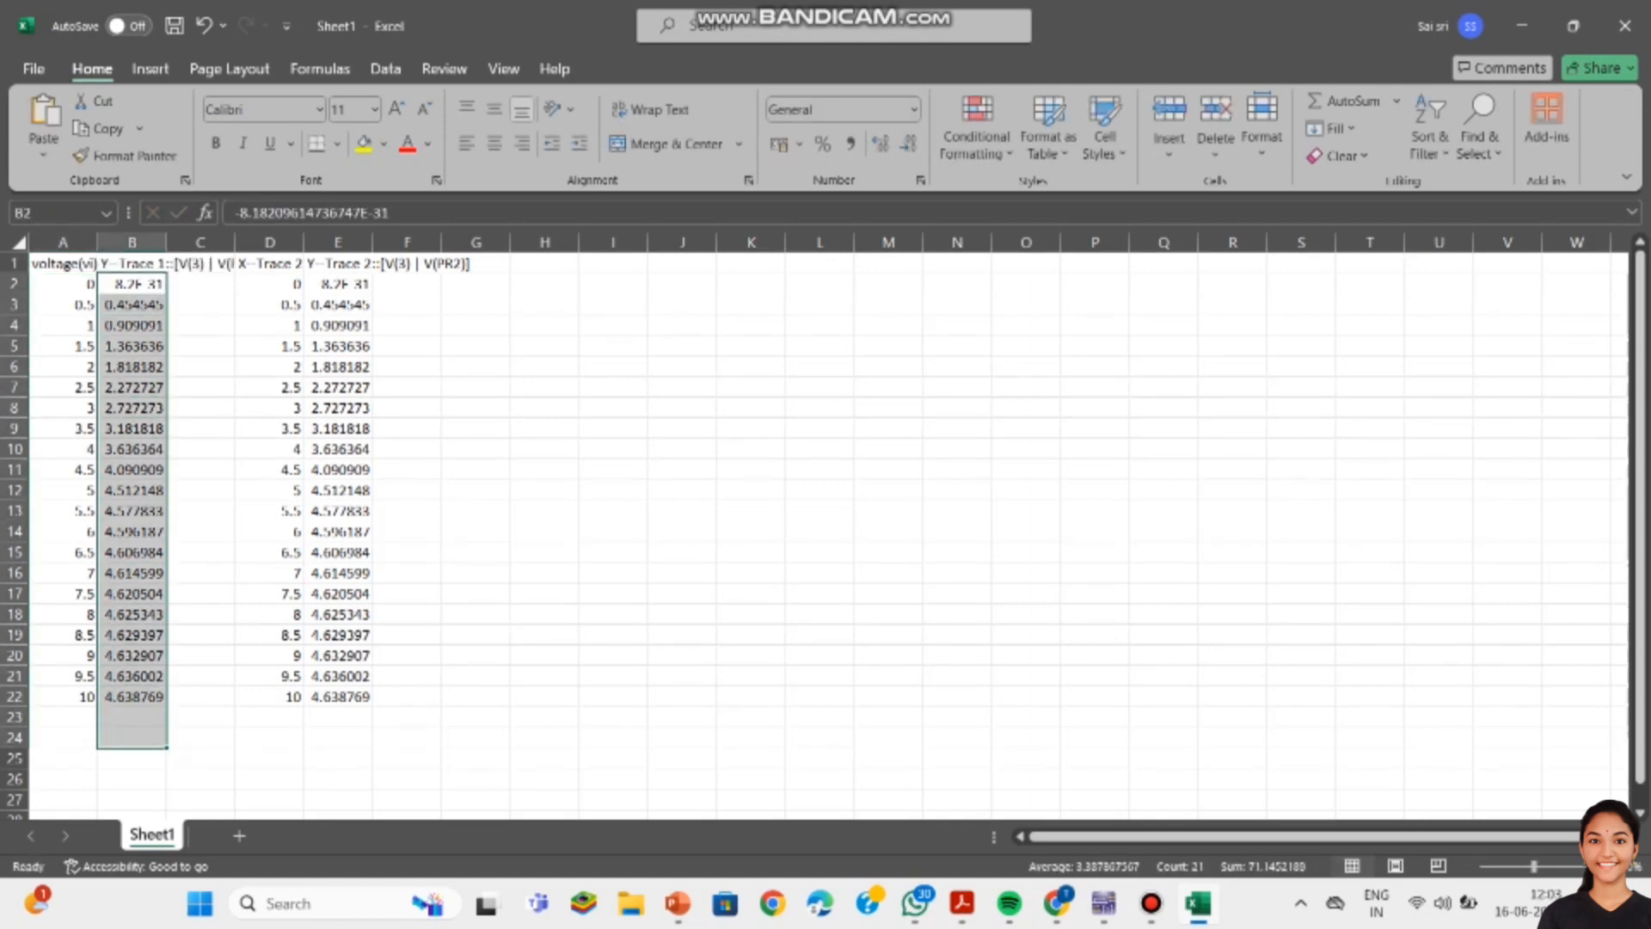
pyautogui.click(920, 180)
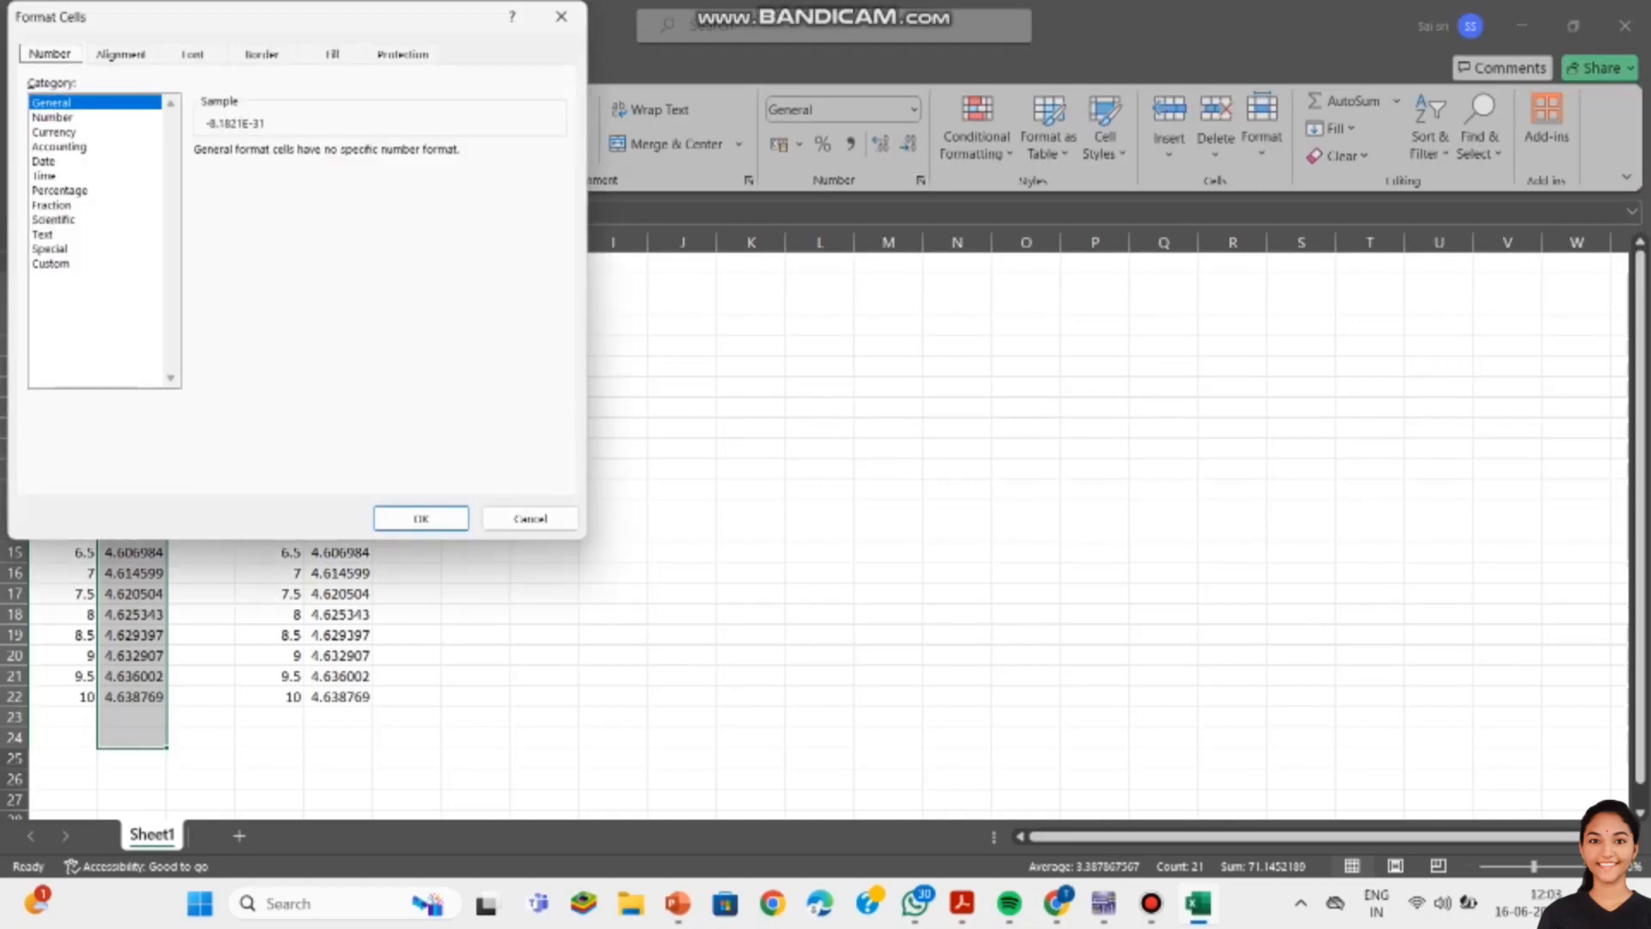
pyautogui.click(52, 116)
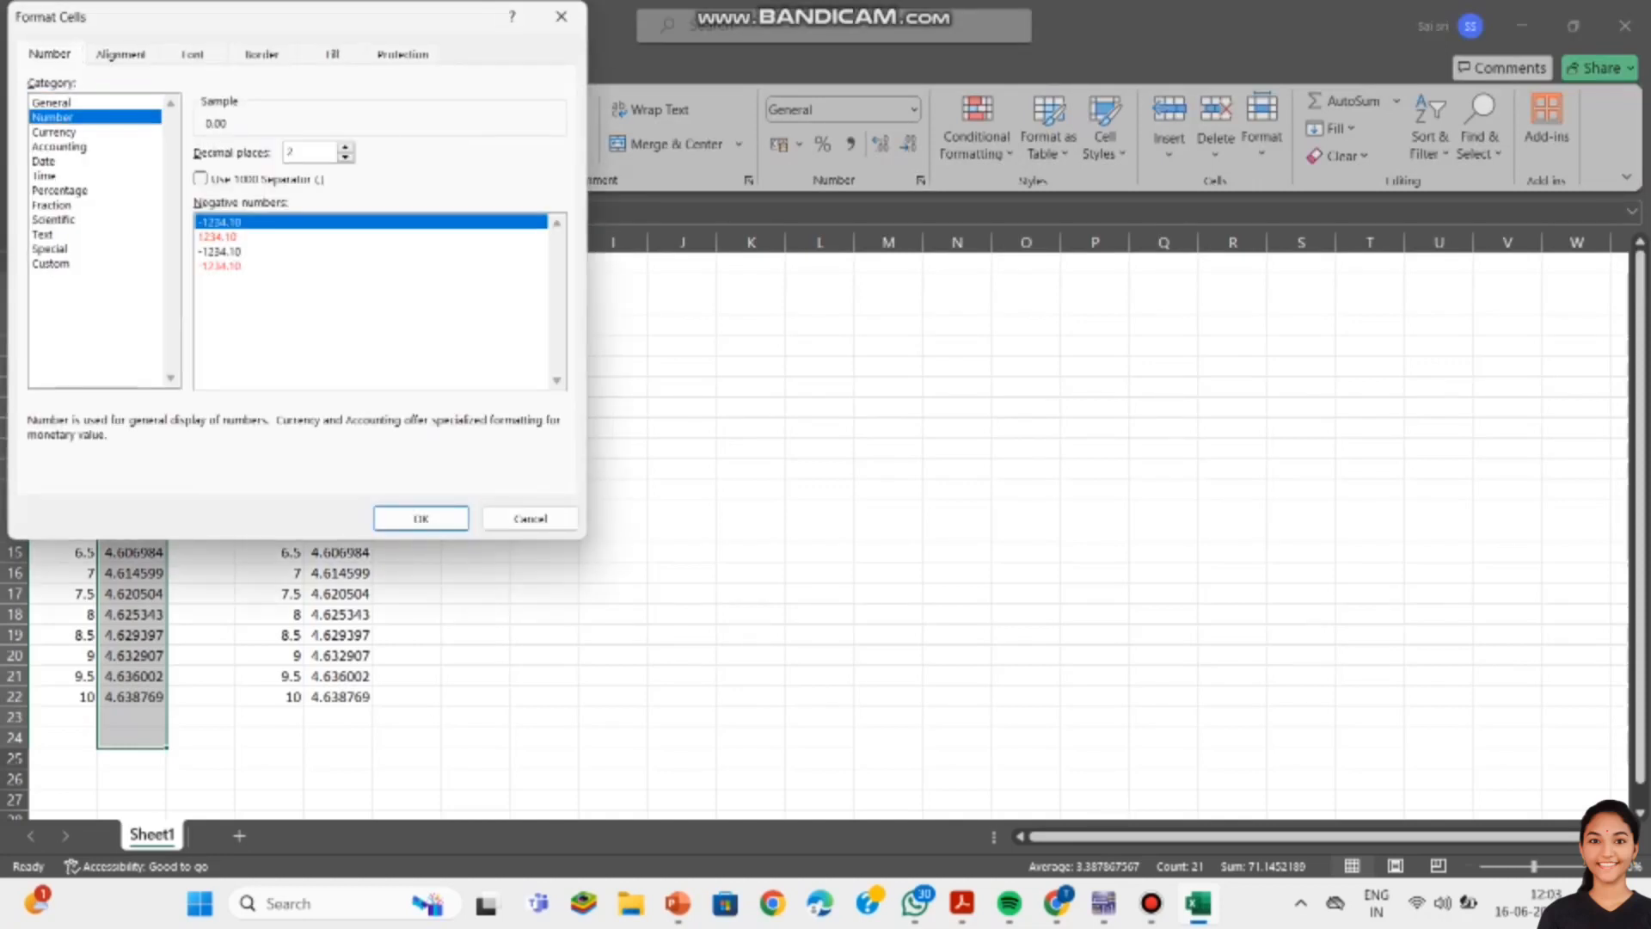
pyautogui.press('Up')
pyautogui.press('Up')
pyautogui.press('Up')
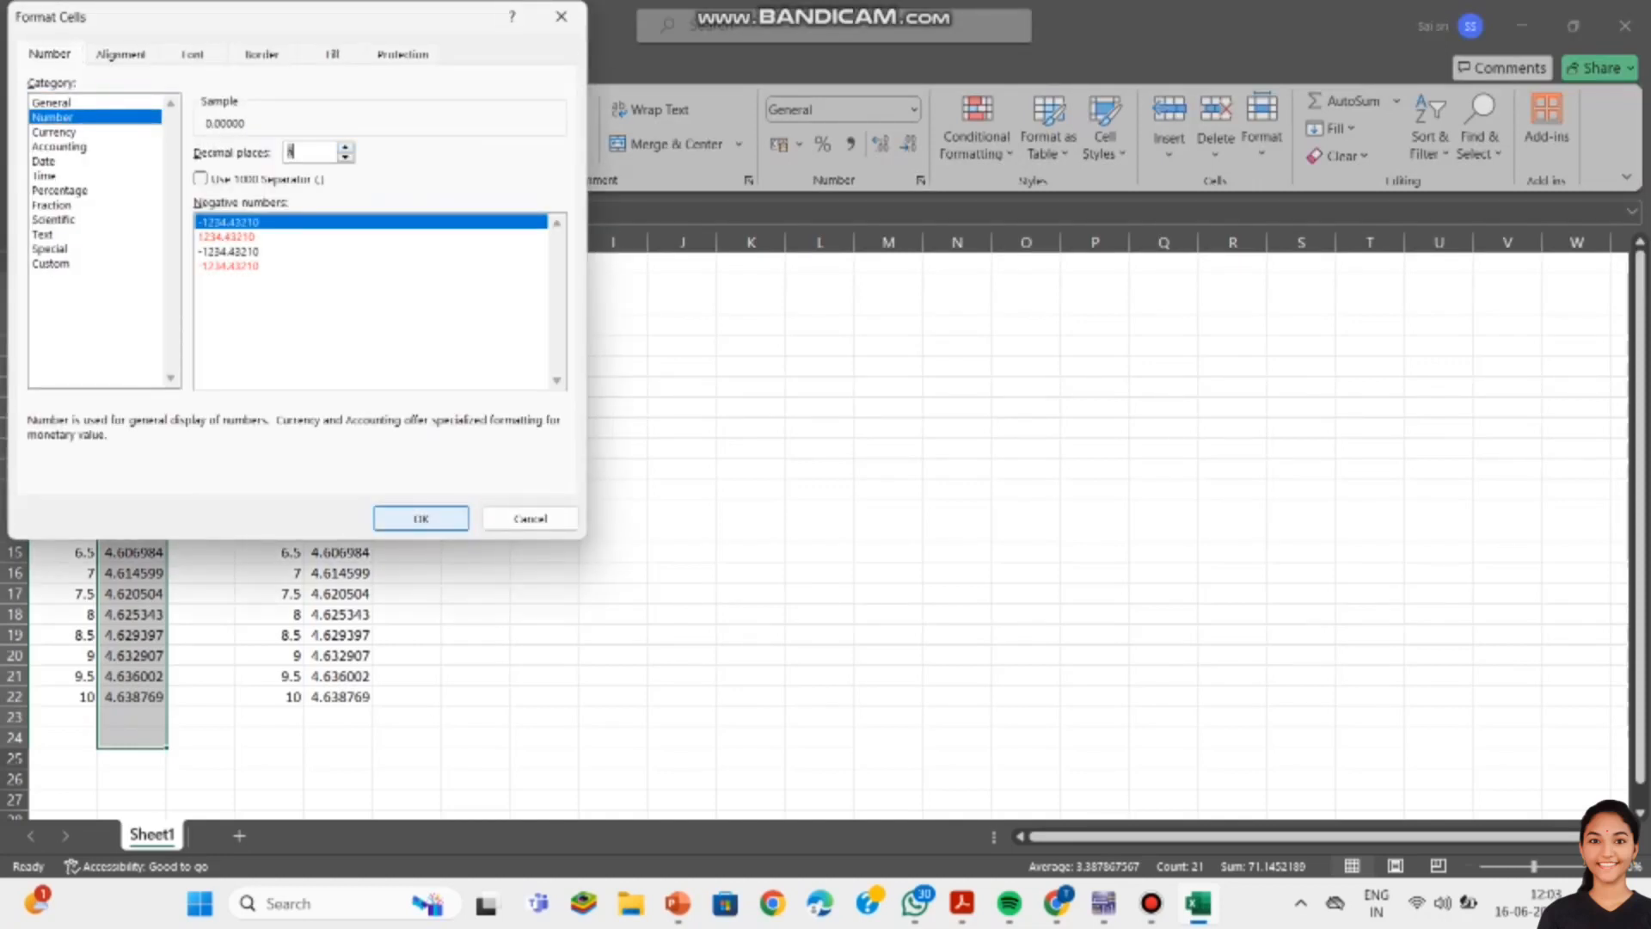
pyautogui.press('Return')
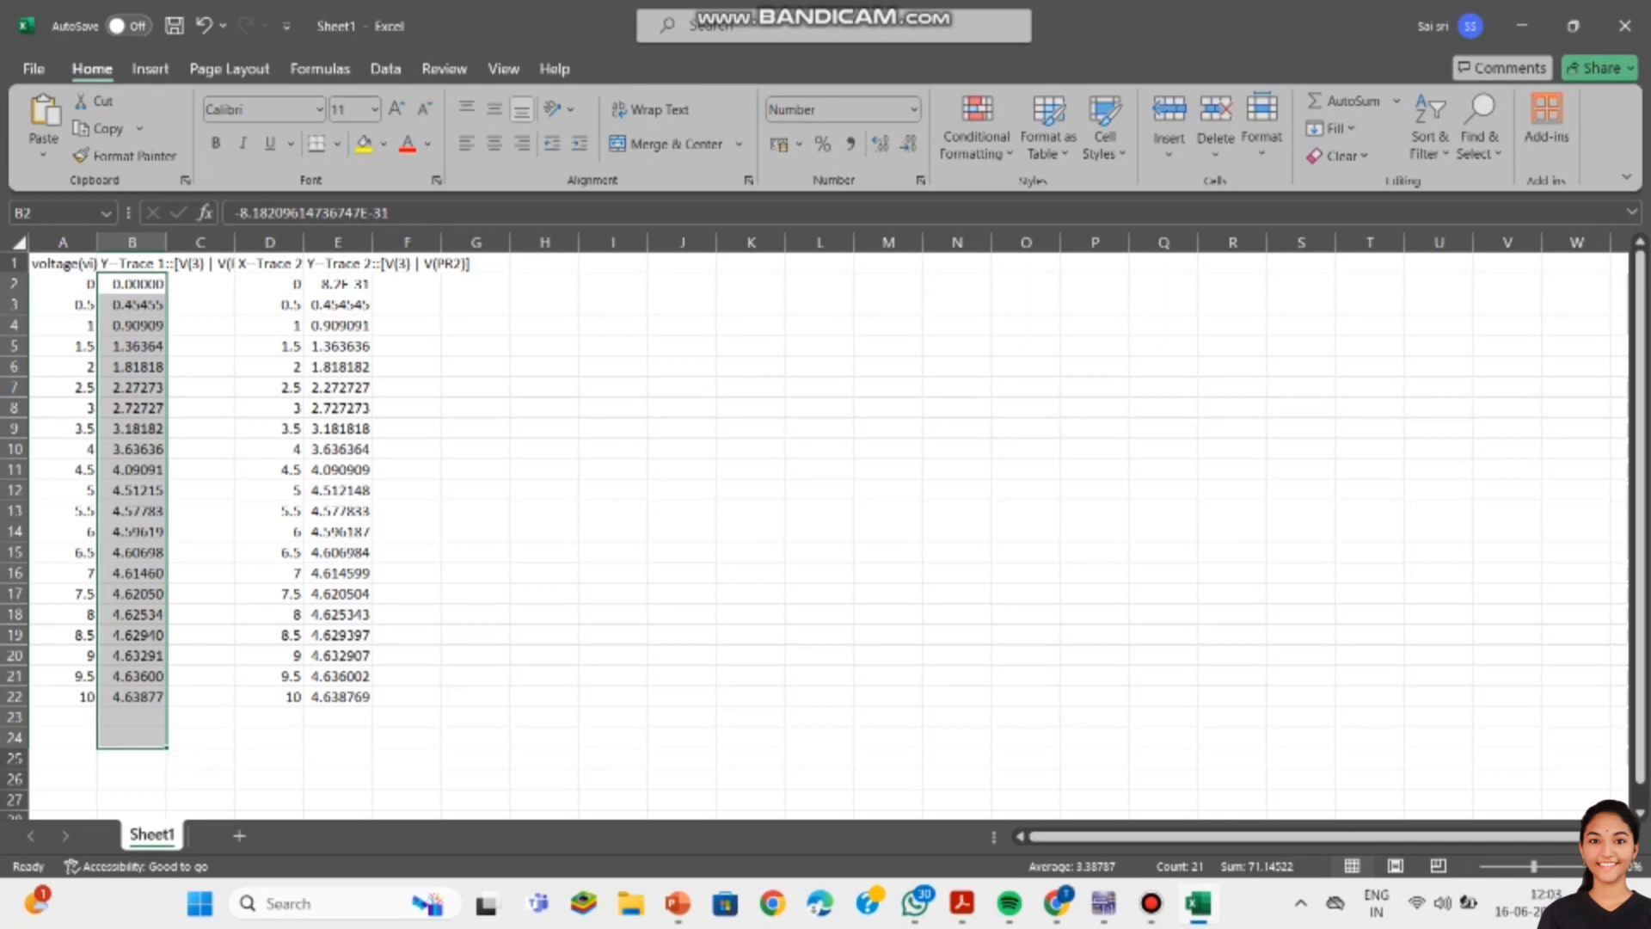
pyautogui.click(201, 470)
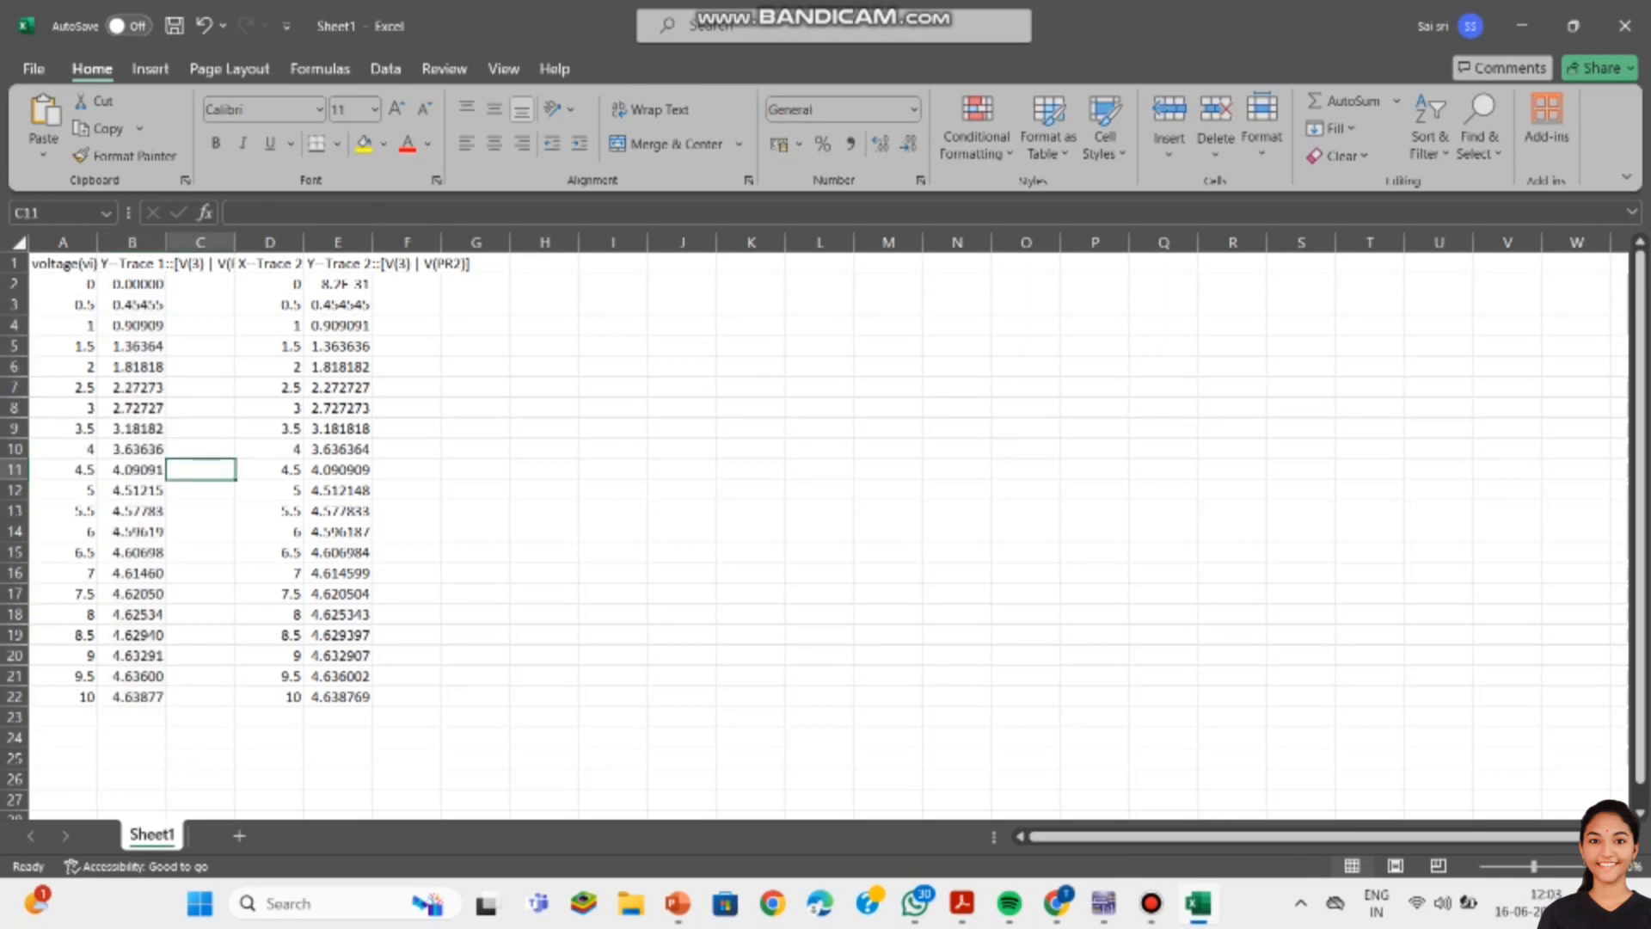
# Step: Insert a scatter chart of the data in A1:B22 and delete the chart's title
pyautogui.moveTo(63, 264); pyautogui.dragTo(142, 697)
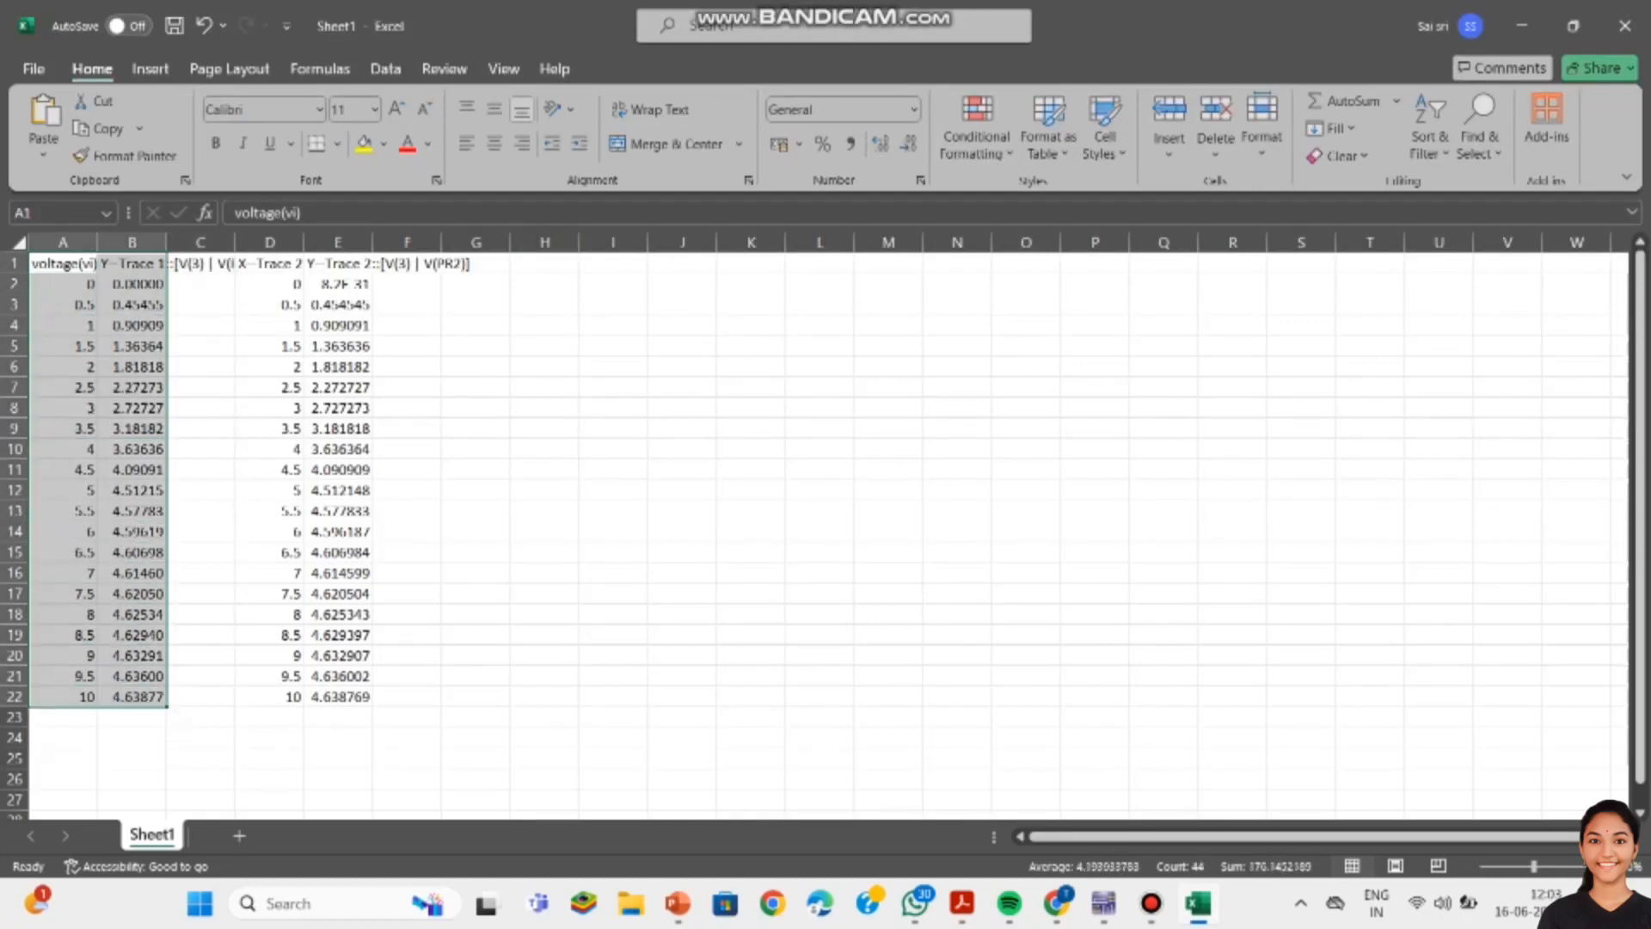
pyautogui.click(151, 69)
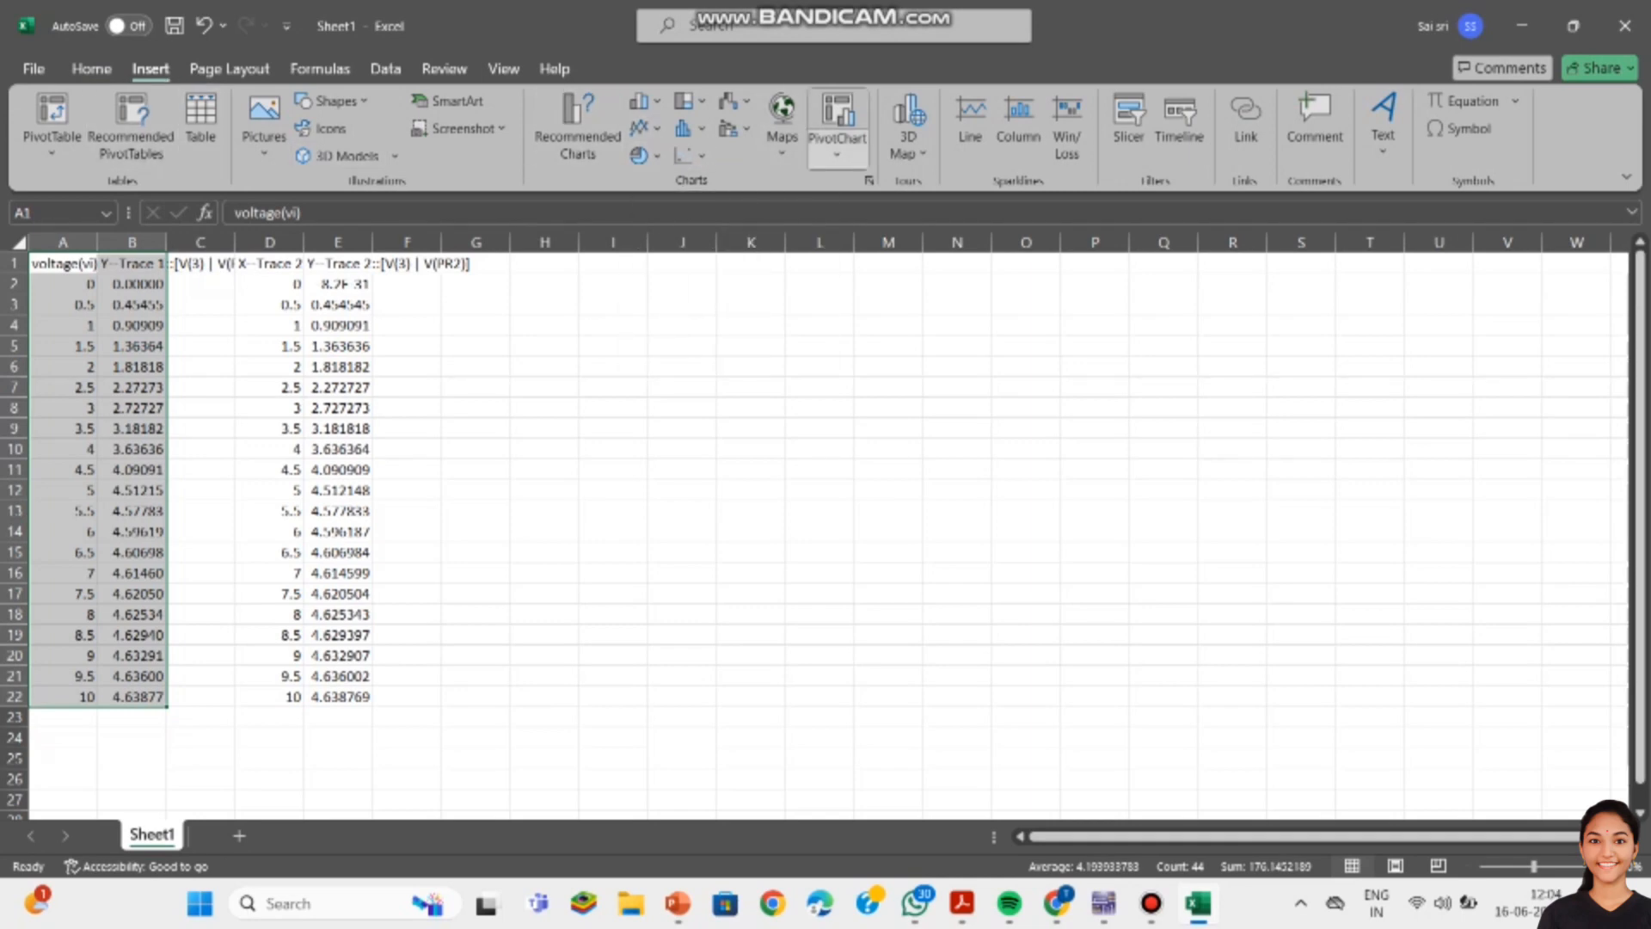
pyautogui.click(870, 180)
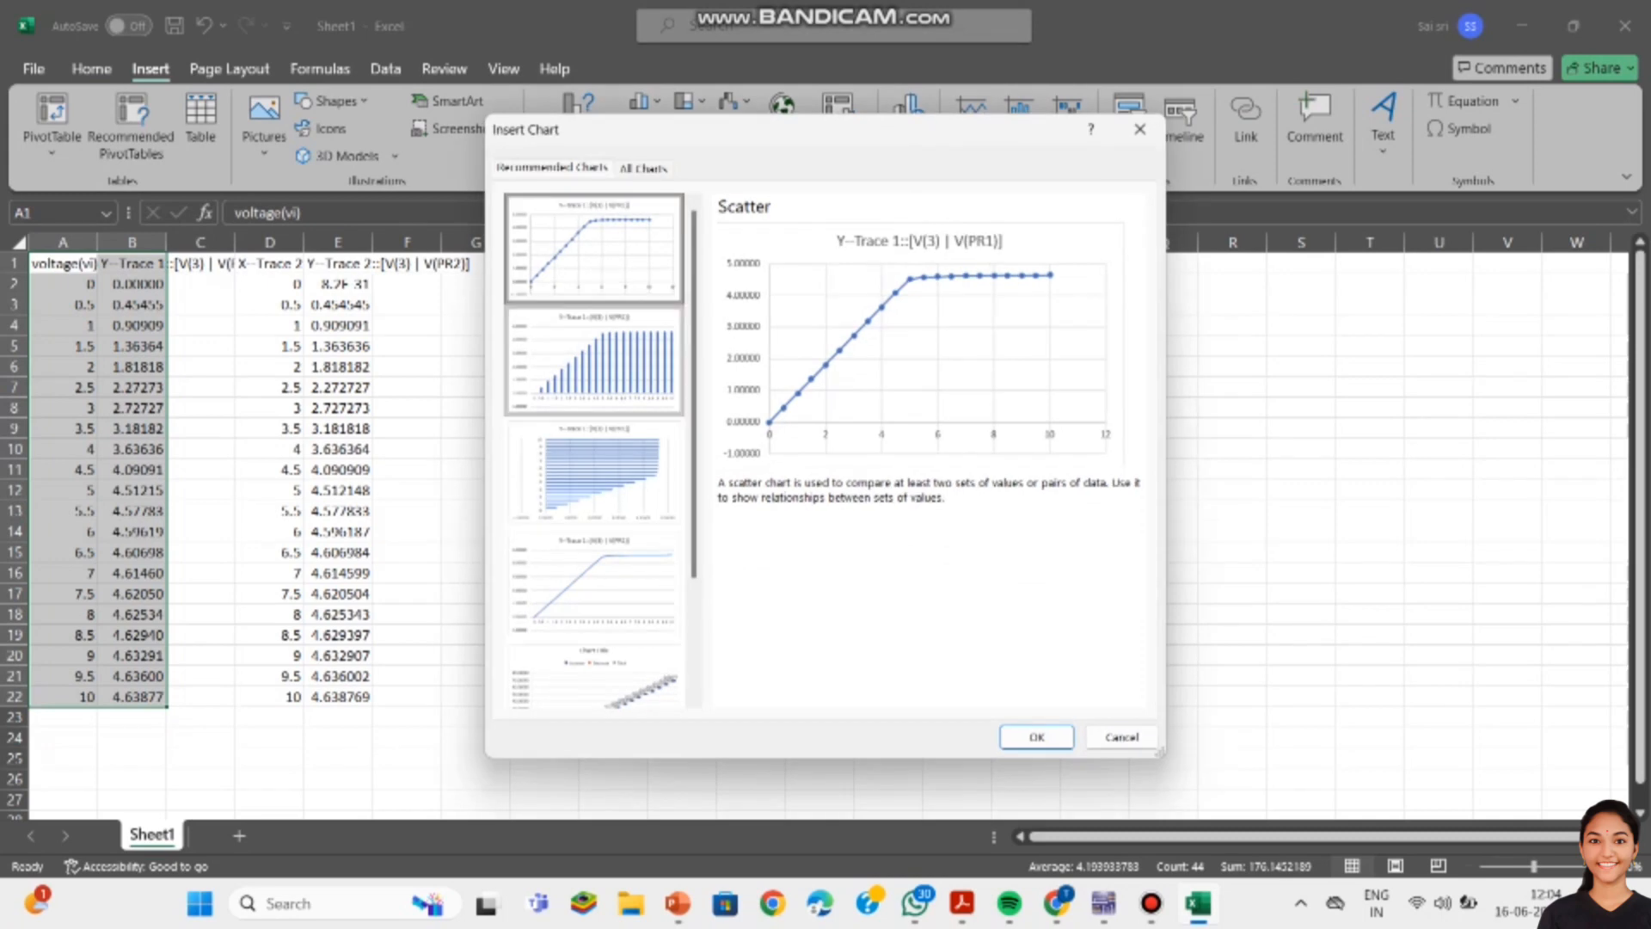
pyautogui.press('Return')
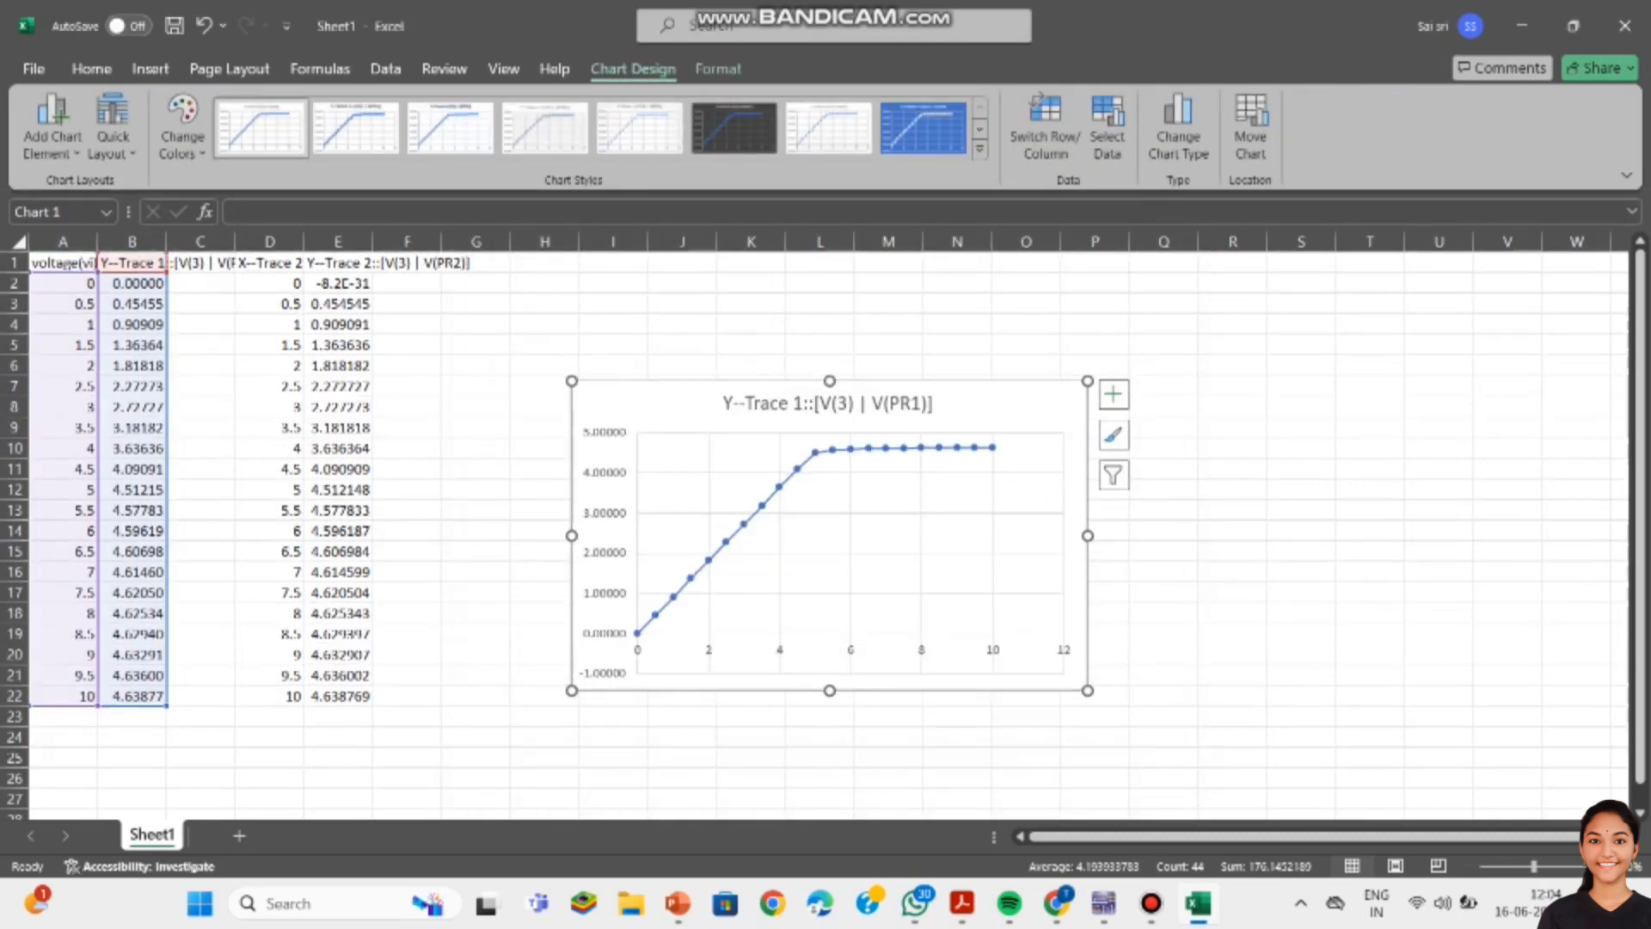
pyautogui.click(828, 403)
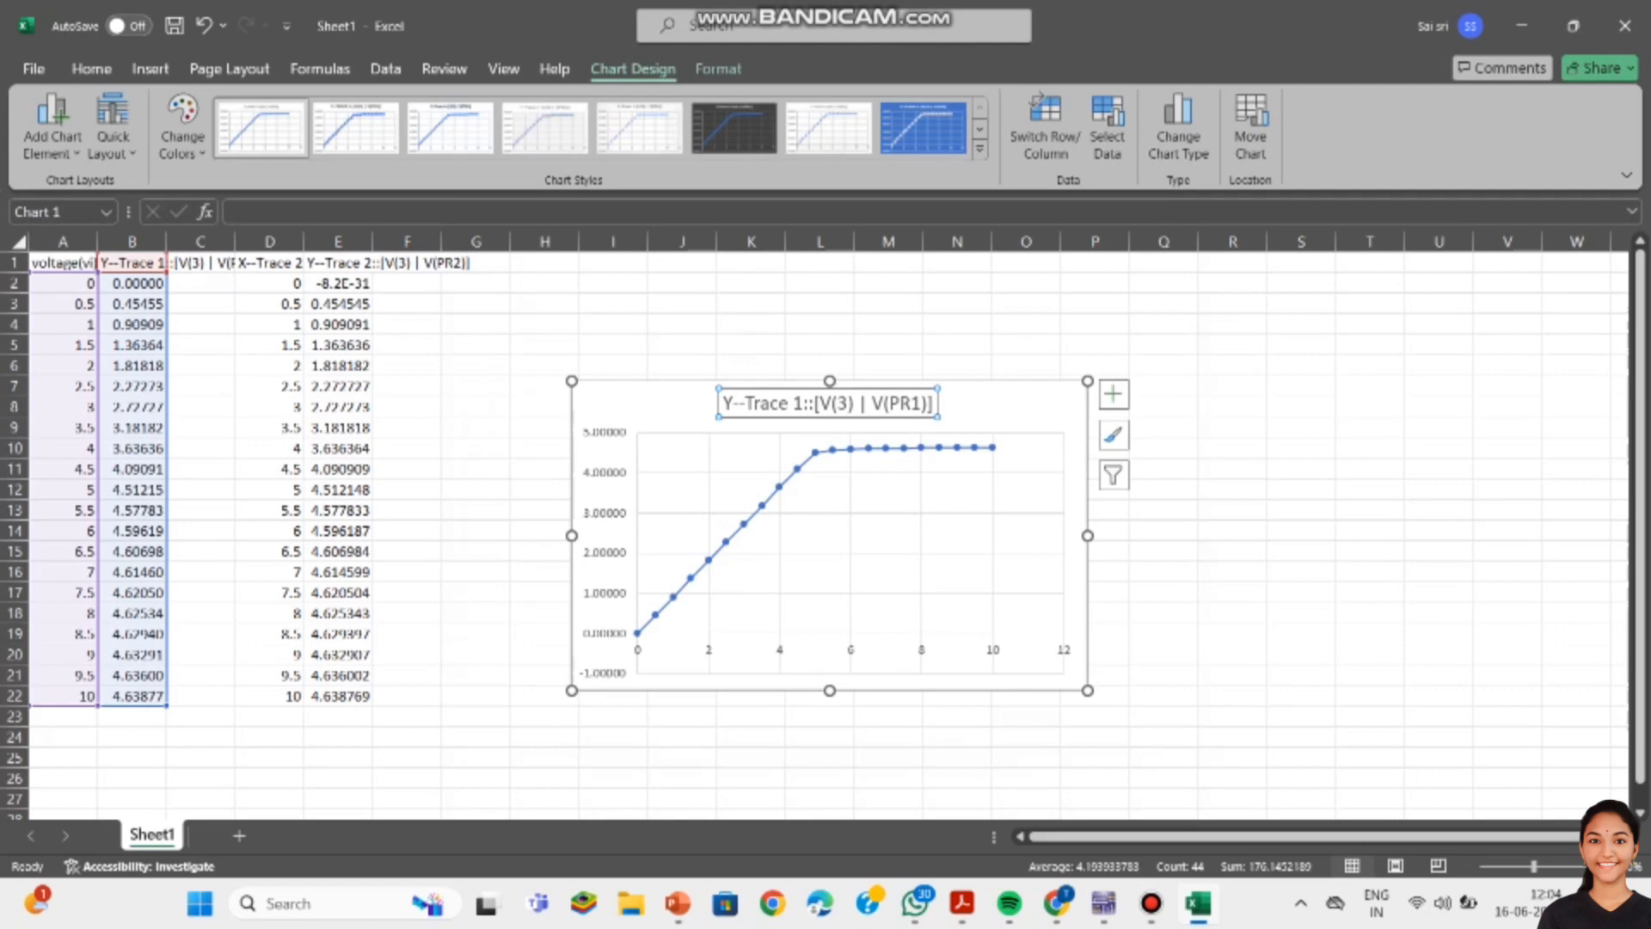
pyautogui.press('Delete')
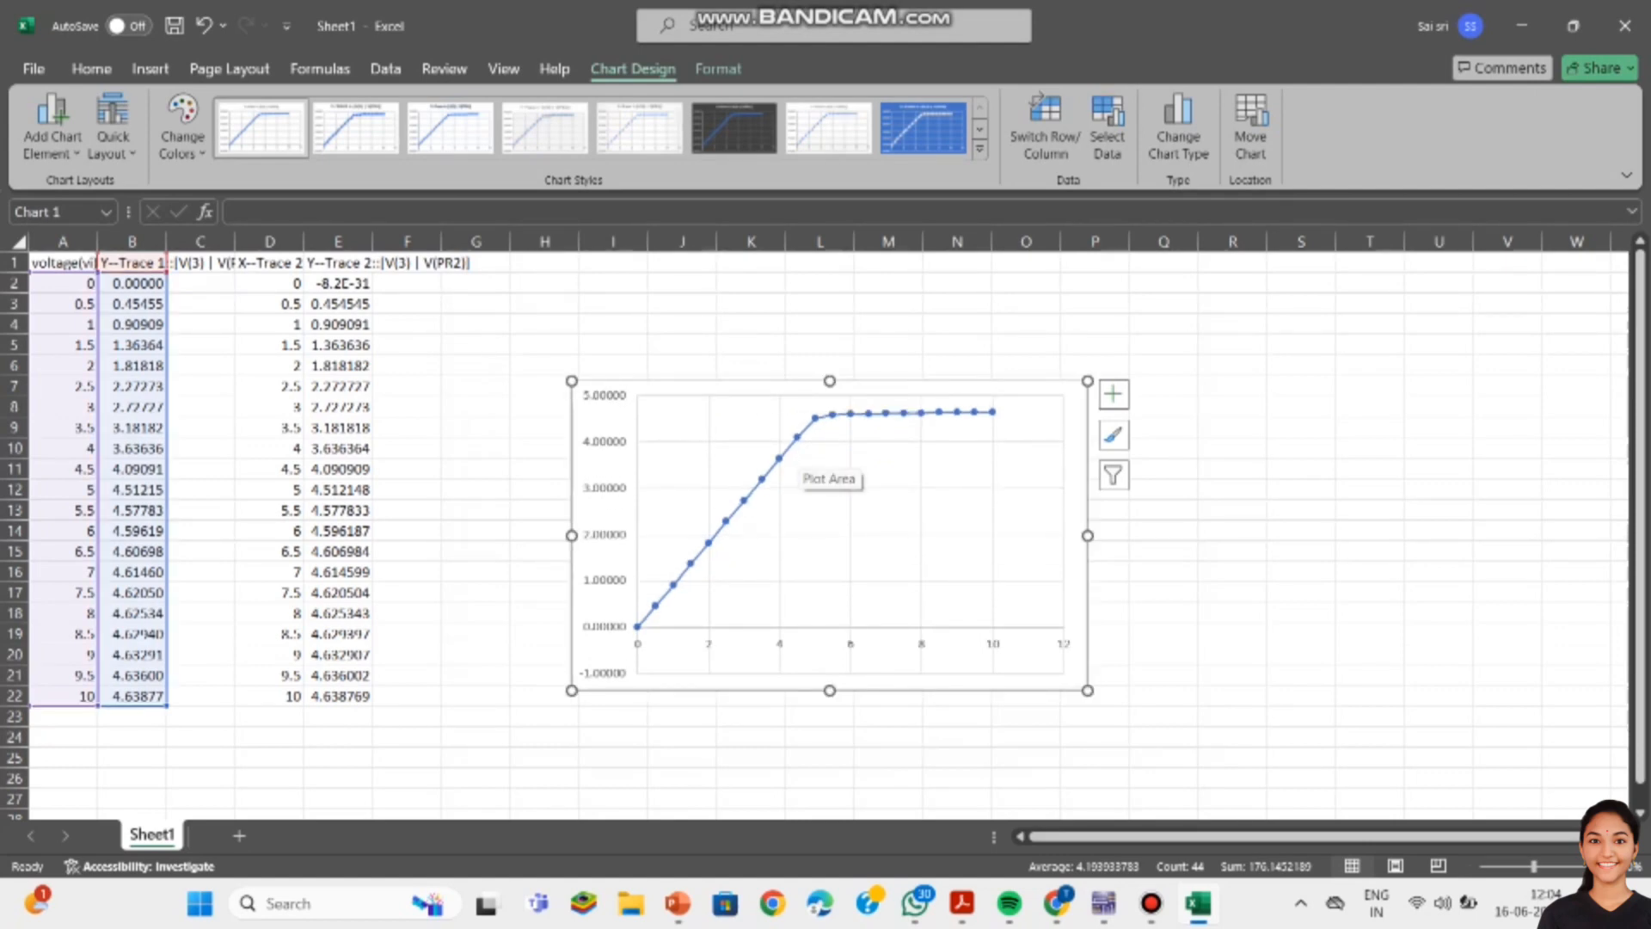
# Step: Replace the header in cell B1 with "current"
pyautogui.click(201, 345)
pyautogui.doubleClick(151, 264)
pyautogui.press('BackSpace')
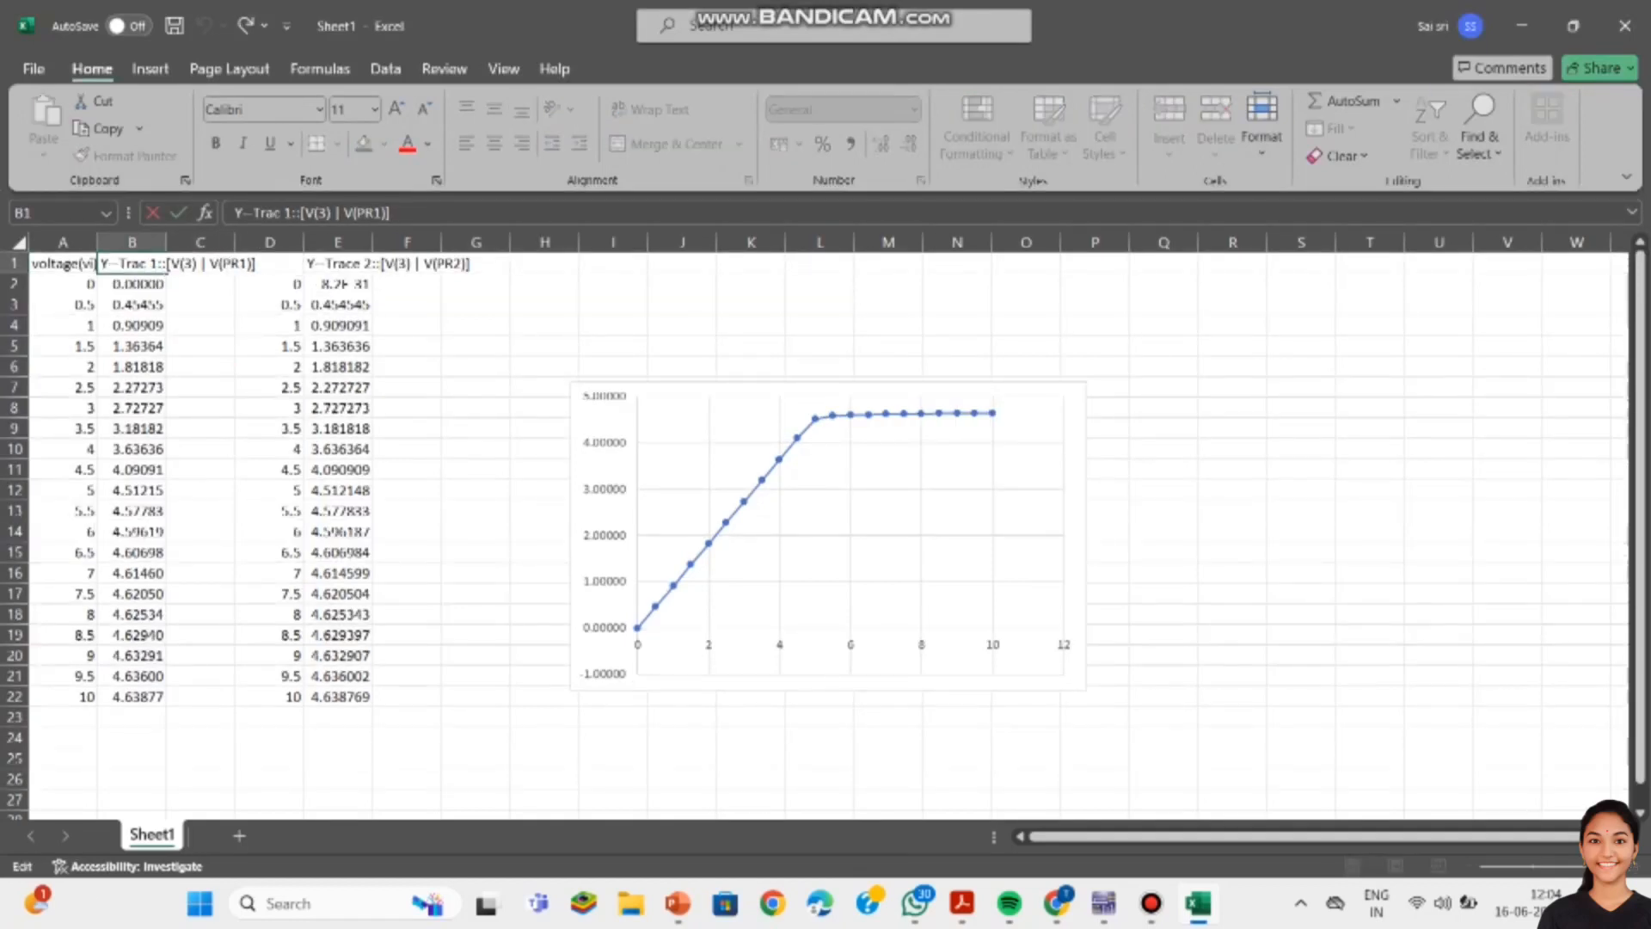
pyautogui.press('BackSpace')
pyautogui.press('BackSpace')
pyautogui.press('BackSpace')
pyautogui.press('BackSpace')
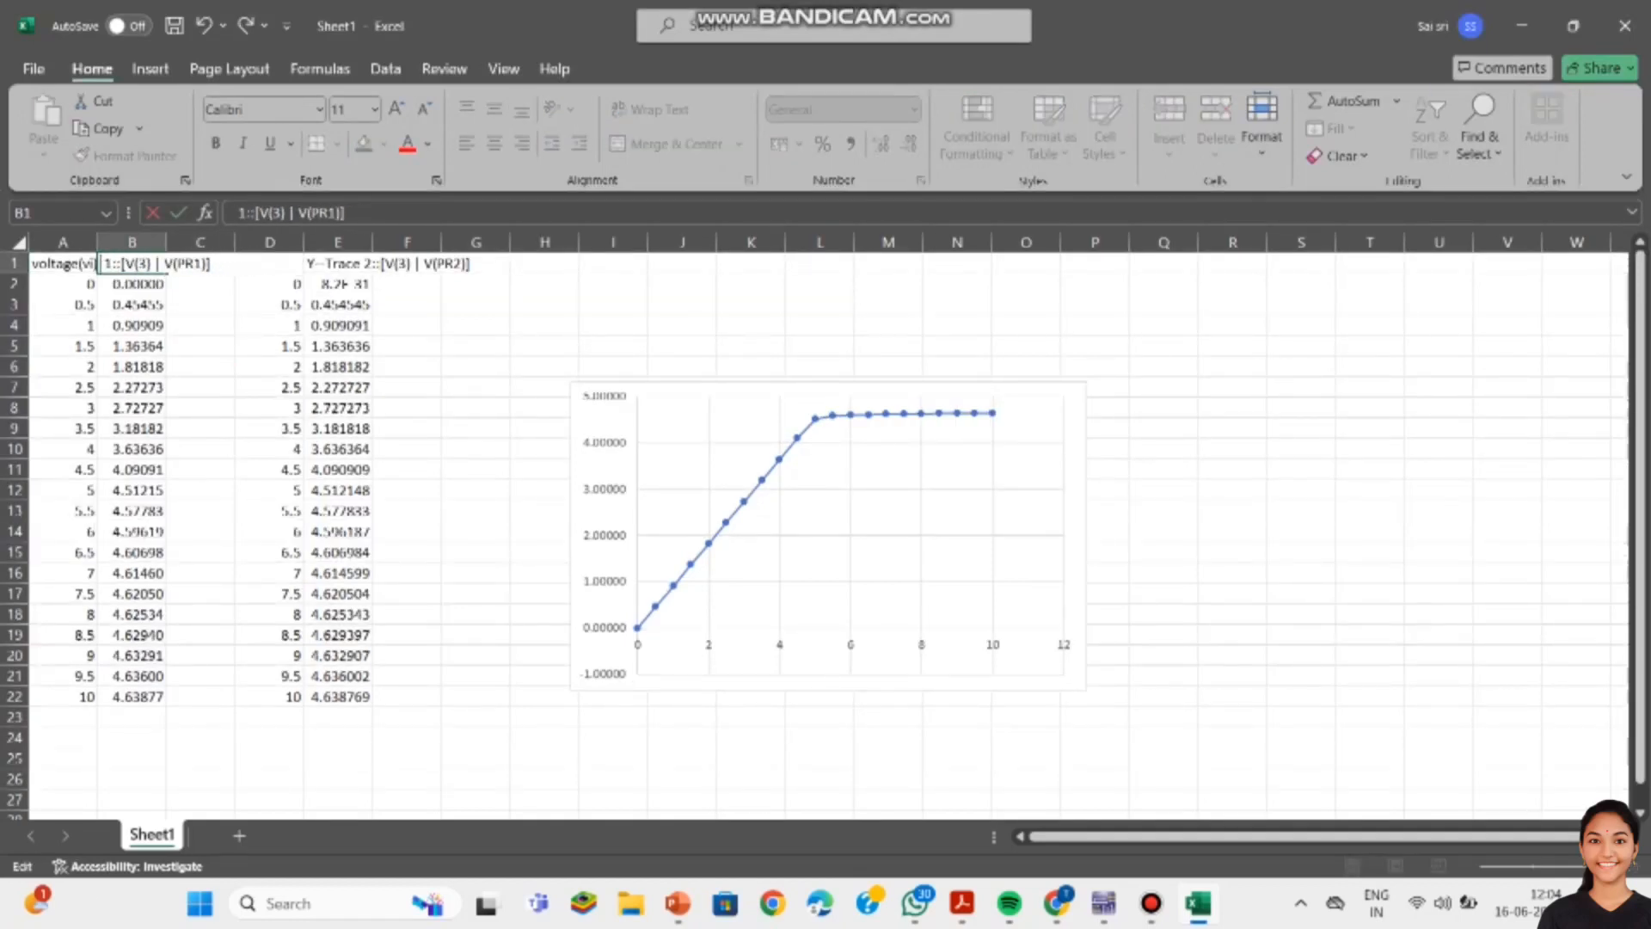
pyautogui.press('BackSpace')
pyautogui.press('BackSpace')
pyautogui.press('BackSpace')
pyautogui.press('BackSpace')
pyautogui.press('BackSpace')
pyautogui.press('BackSpace')
pyautogui.press('BackSpace')
pyautogui.press('BackSpace')
pyautogui.press('BackSpace')
pyautogui.press('BackSpace')
pyautogui.press('BackSpace')
pyautogui.press('BackSpace')
pyautogui.press('BackSpace')
pyautogui.press('BackSpace')
pyautogui.write('cu')
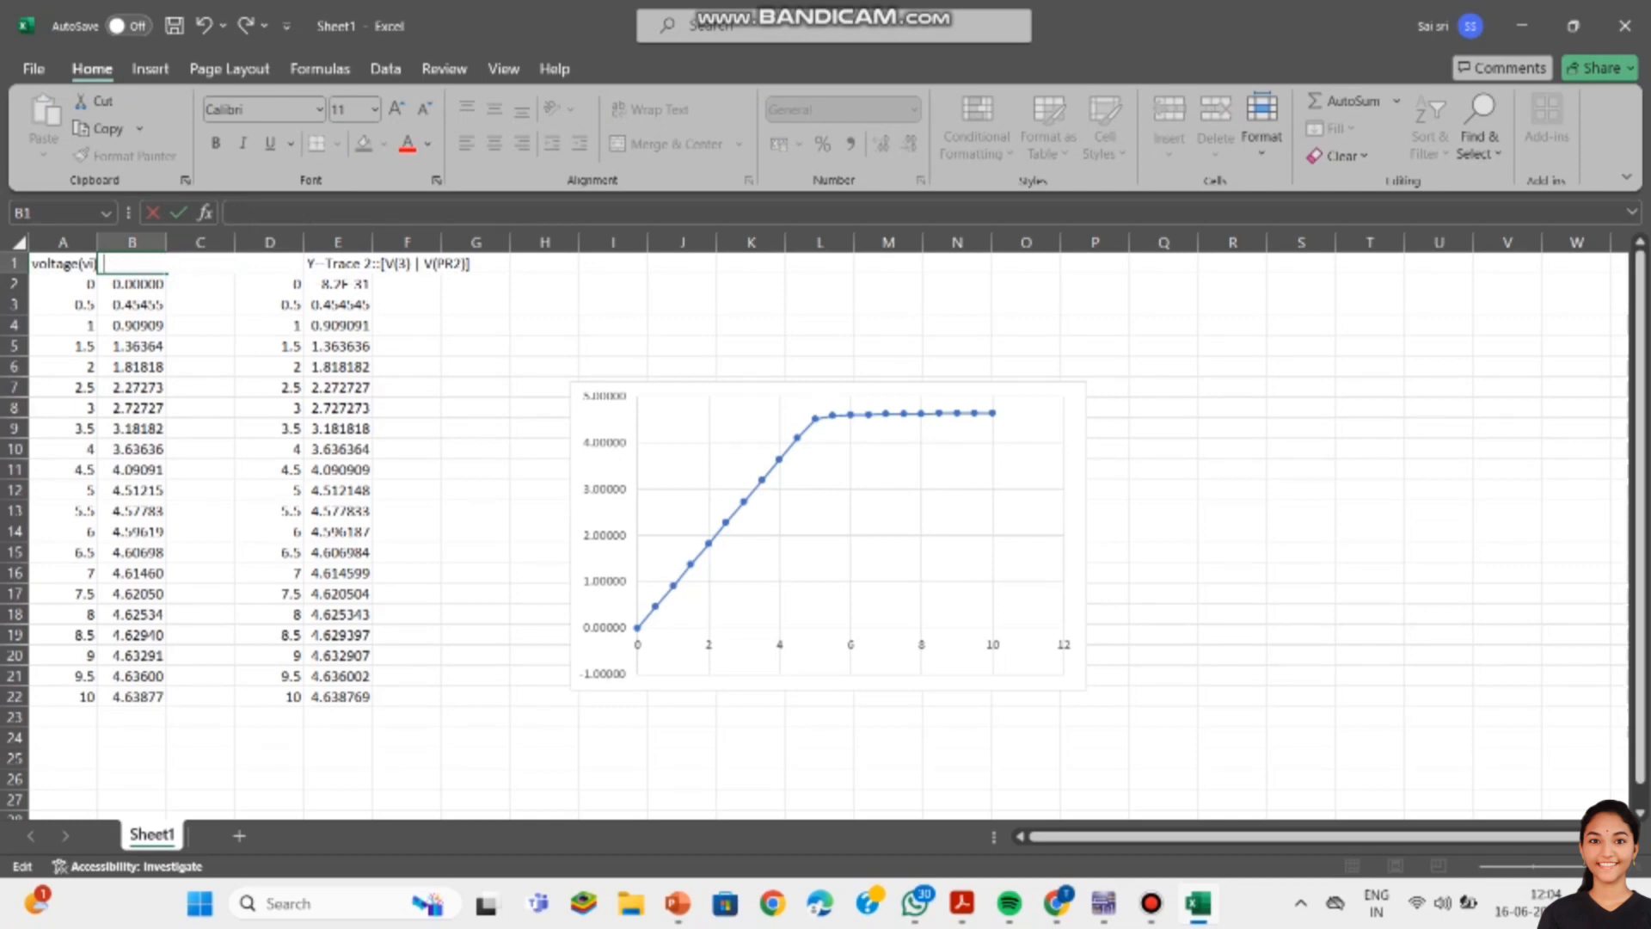
pyautogui.write('rent')
pyautogui.press('BackSpace')
pyautogui.press('BackSpace')
pyautogui.write('rent')
pyautogui.click(886, 559)
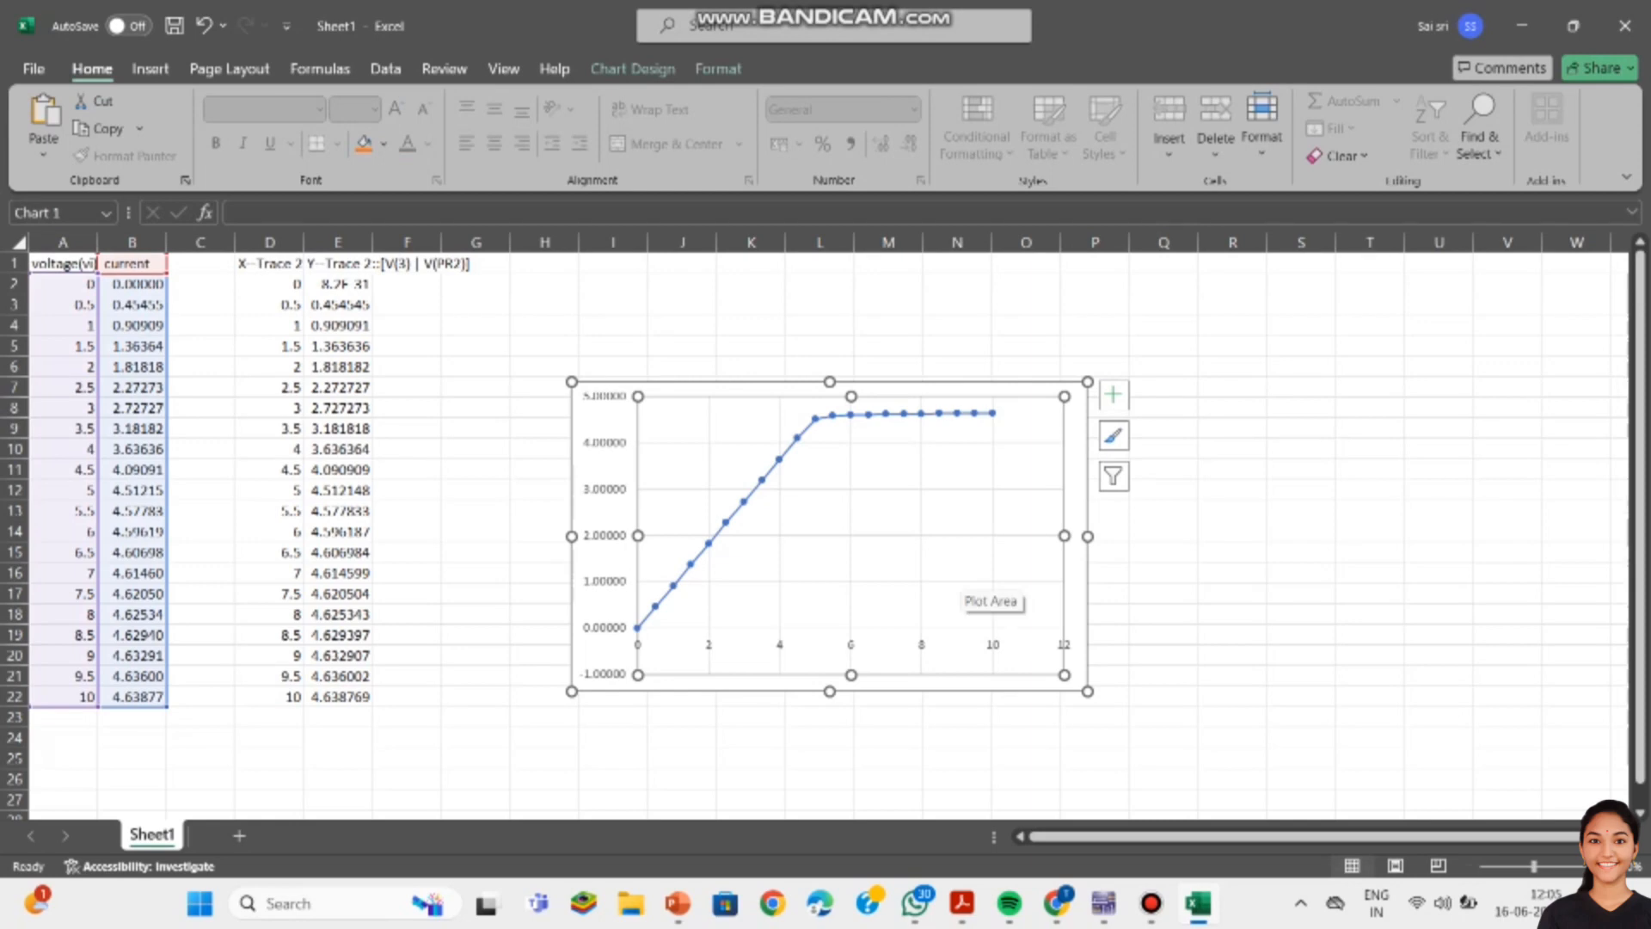
# Step: Insert a scatter chart of the Trace 2 data in columns D and E, and open its data source selection
pyautogui.click(406, 552)
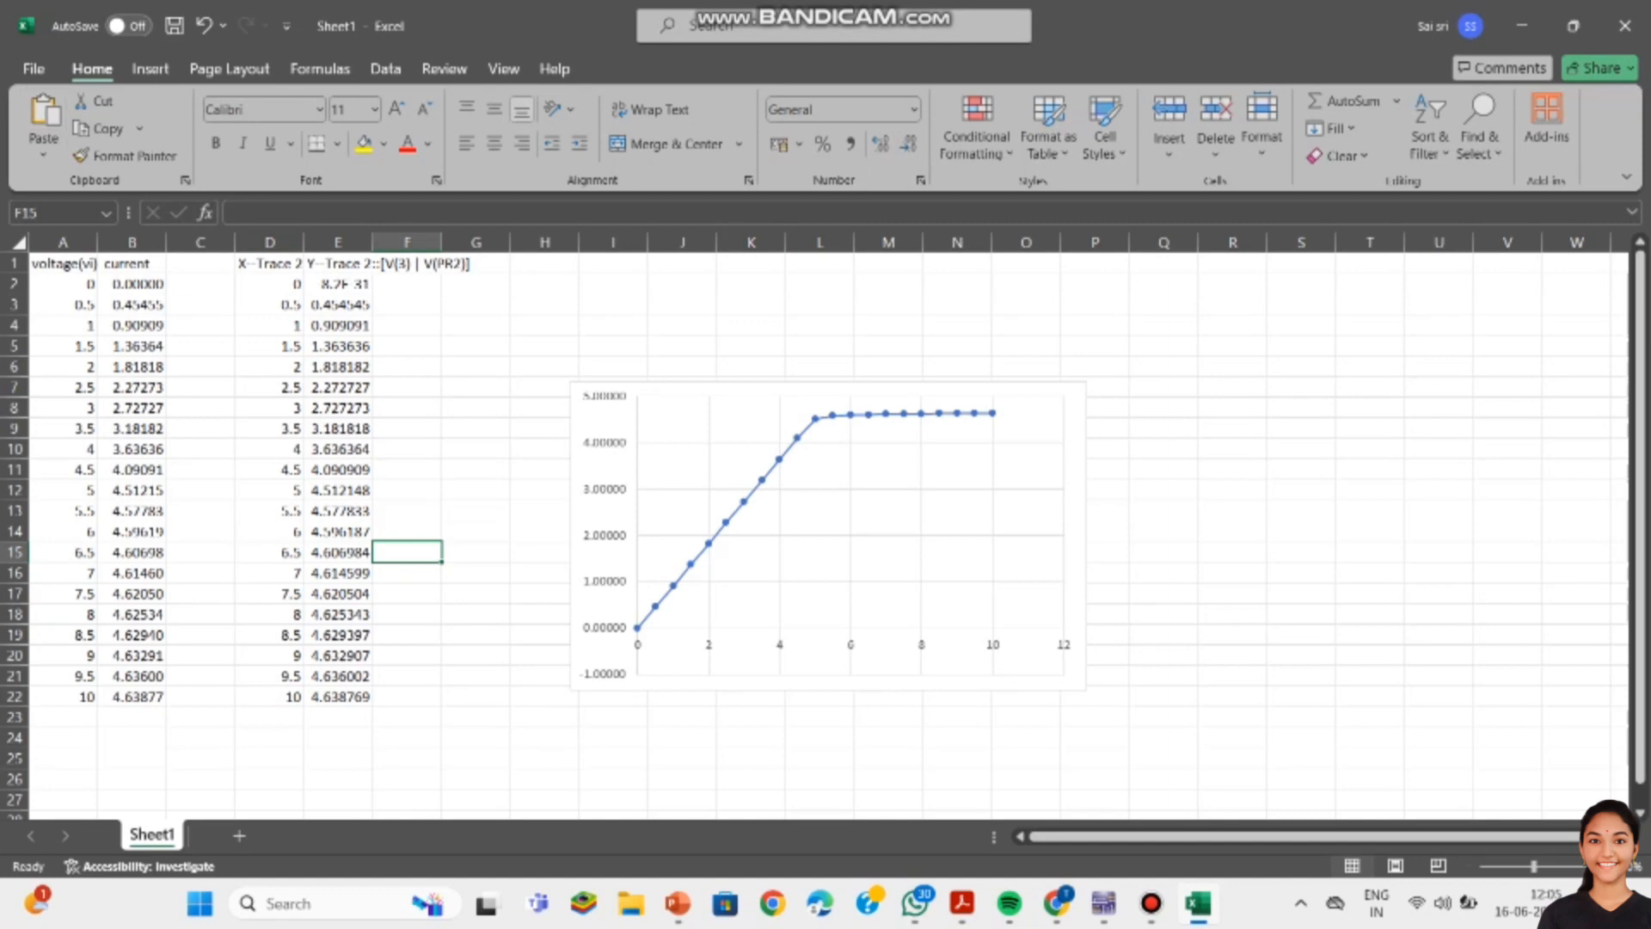
pyautogui.click(150, 69)
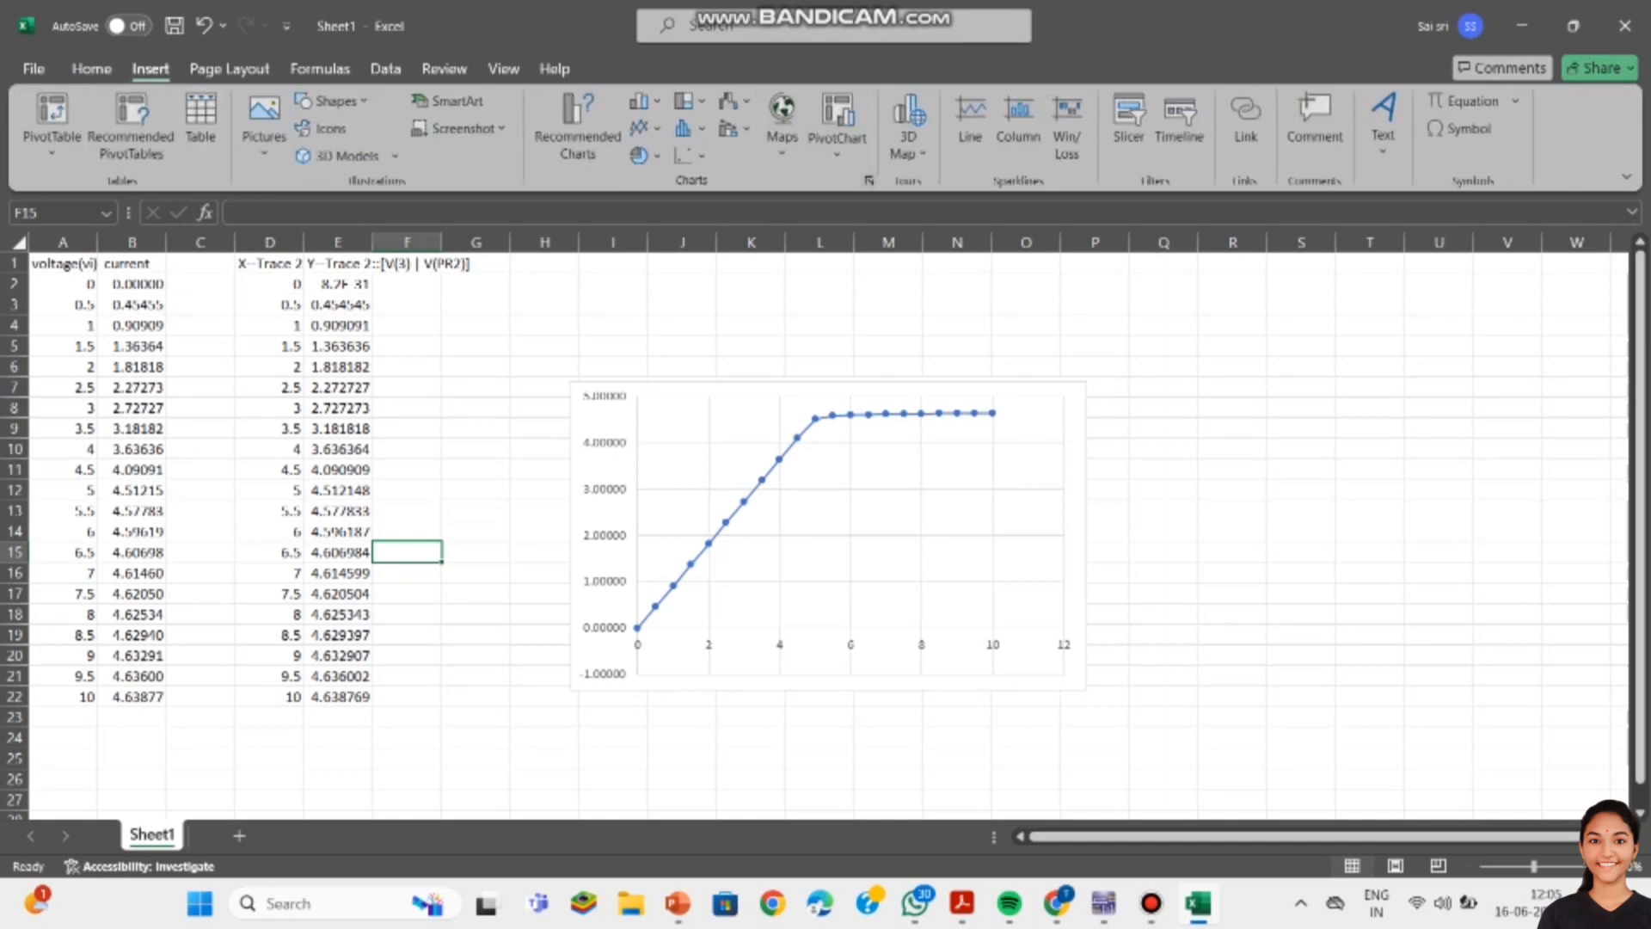
pyautogui.click(869, 181)
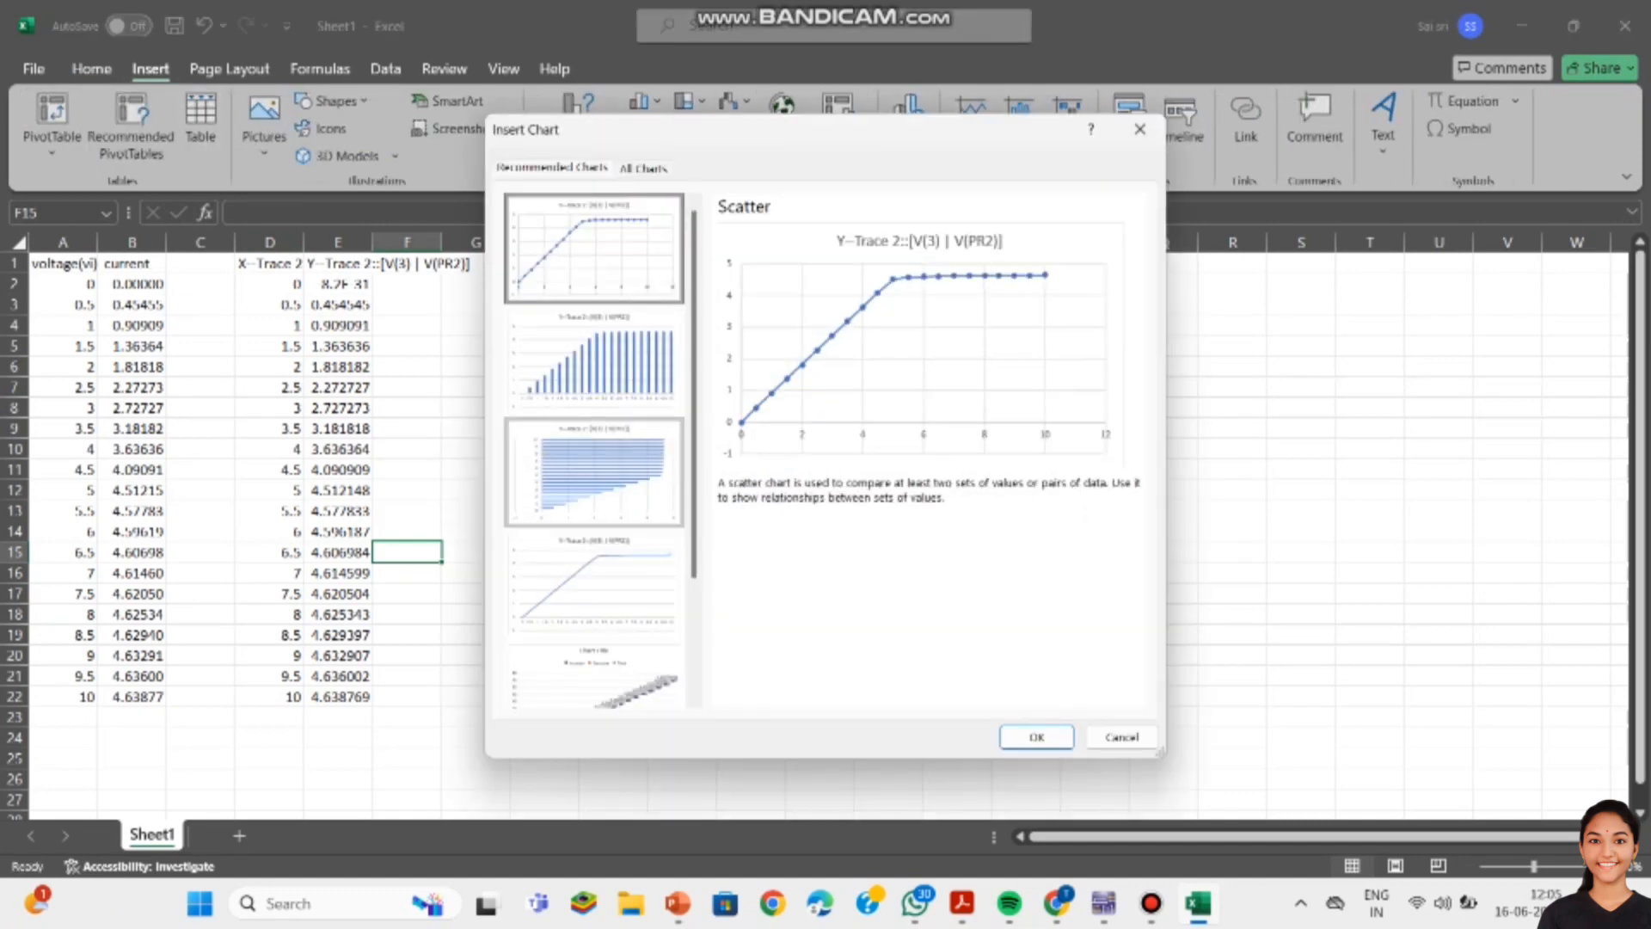
pyautogui.scroll(-3, 593, 542)
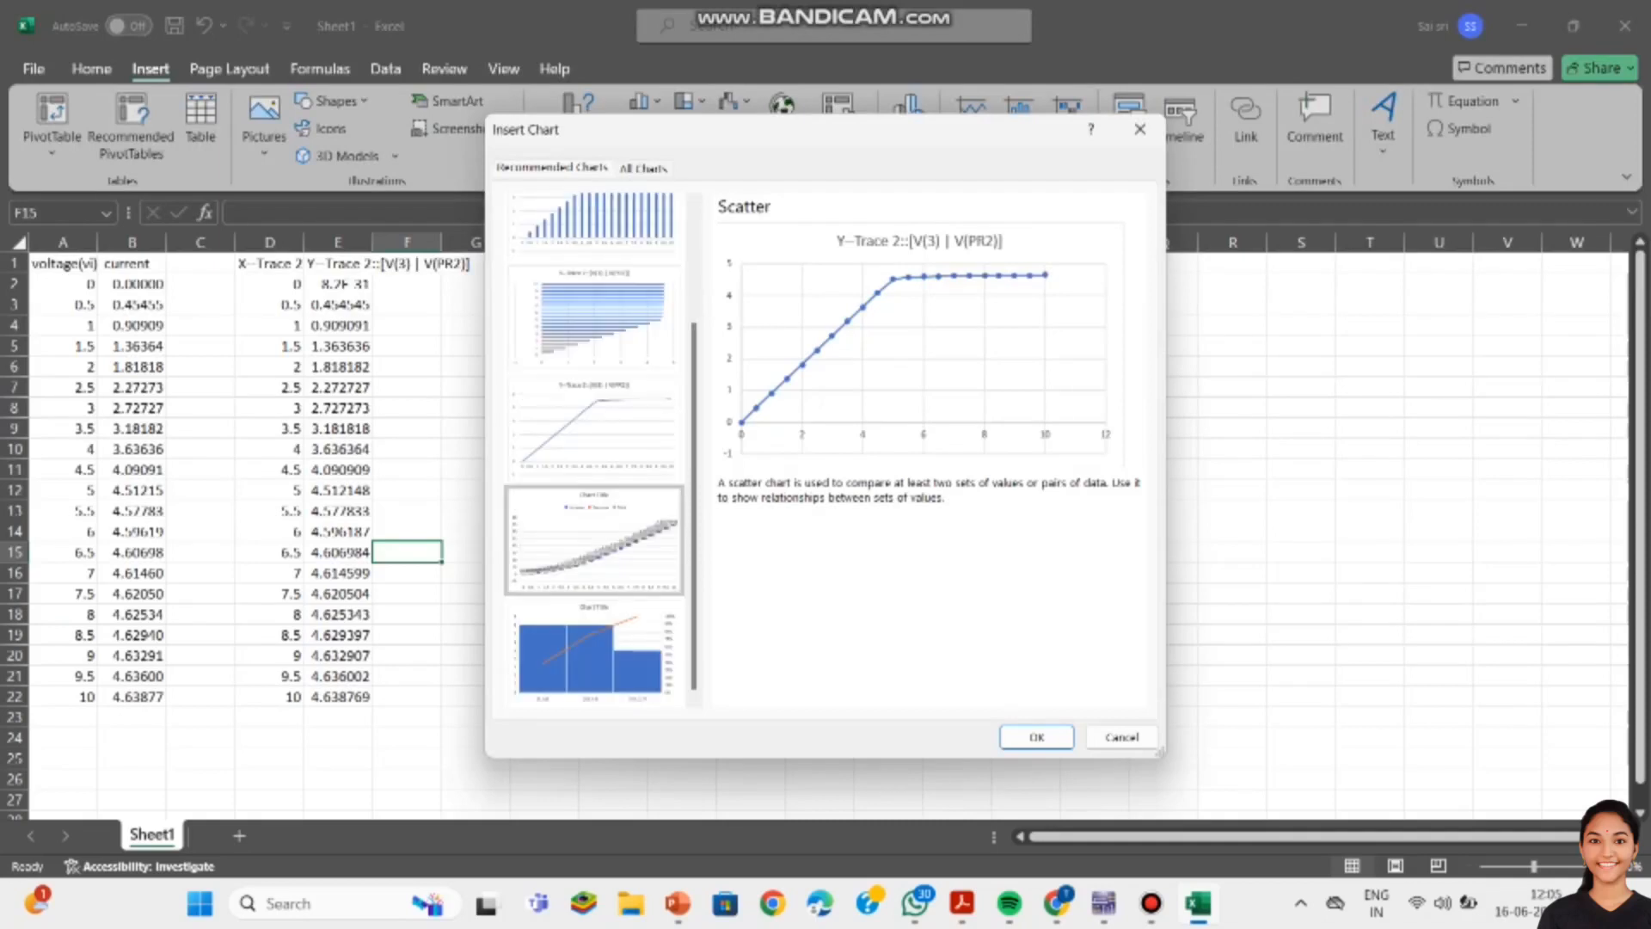
pyautogui.scroll(3, 593, 449)
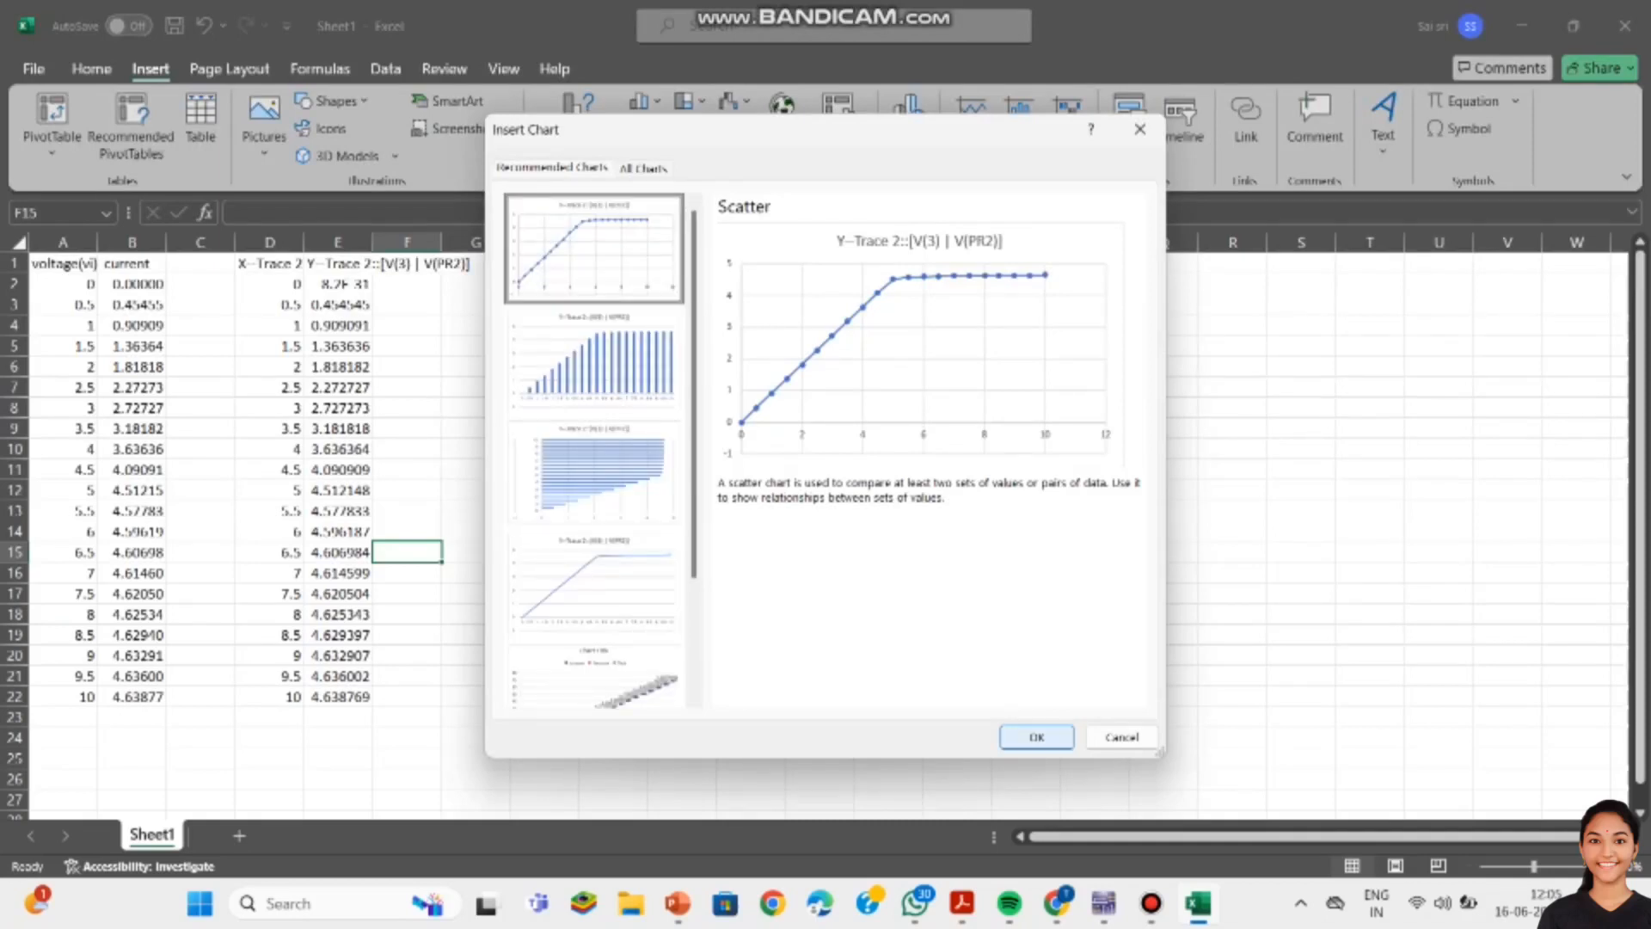
pyautogui.click(1037, 737)
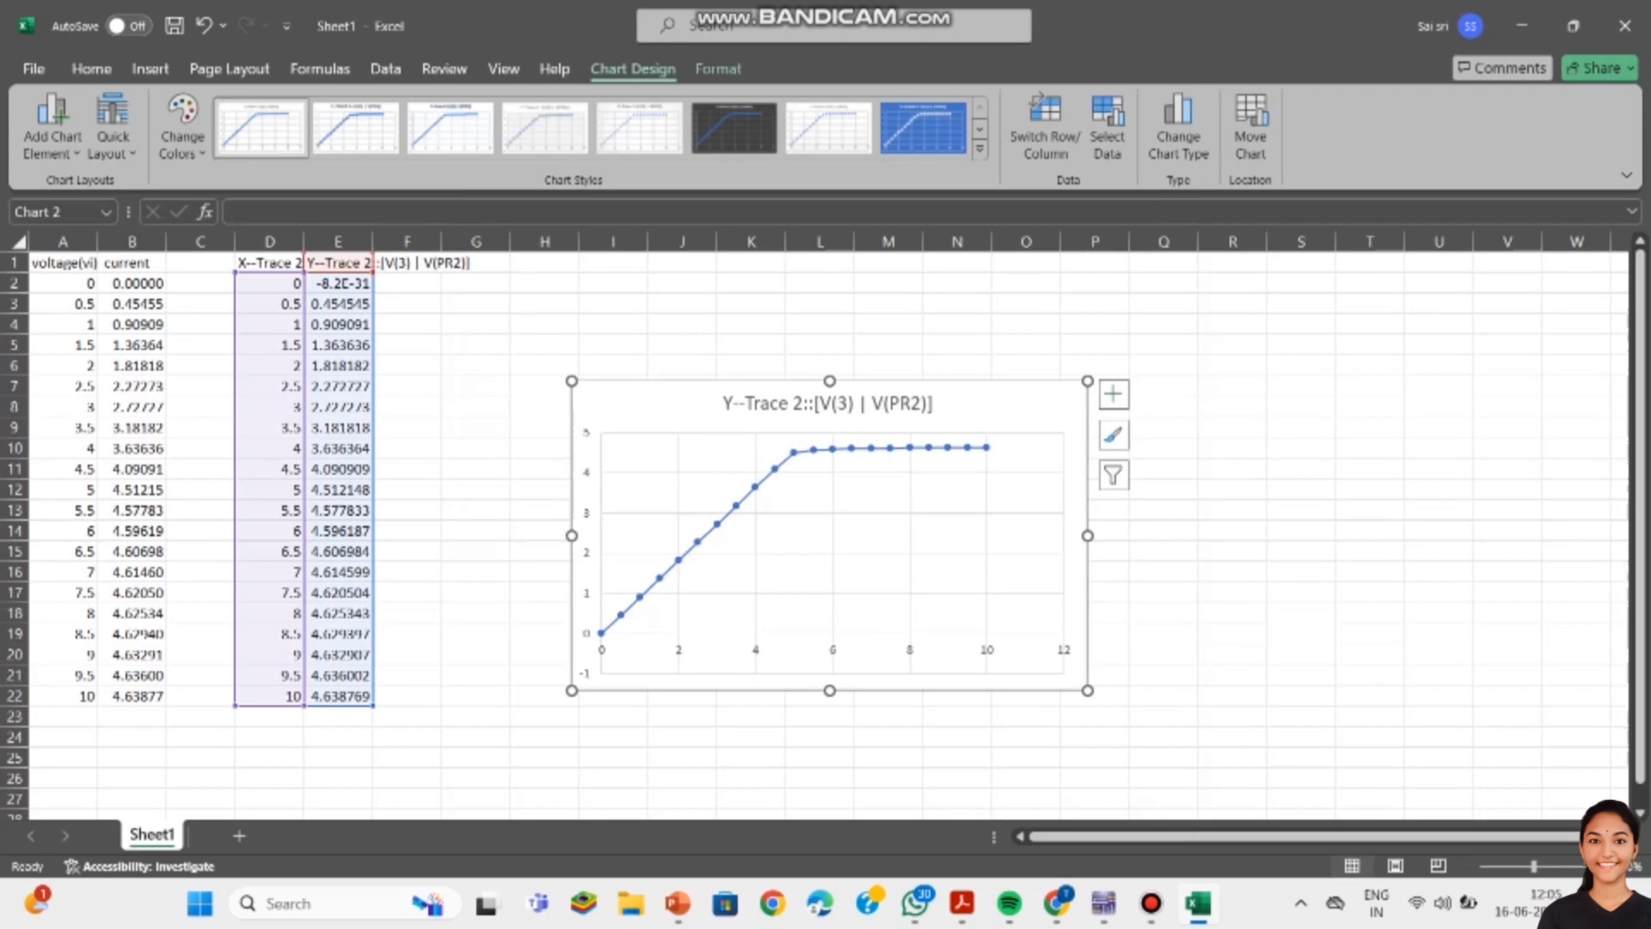
pyautogui.rightClick(716, 404)
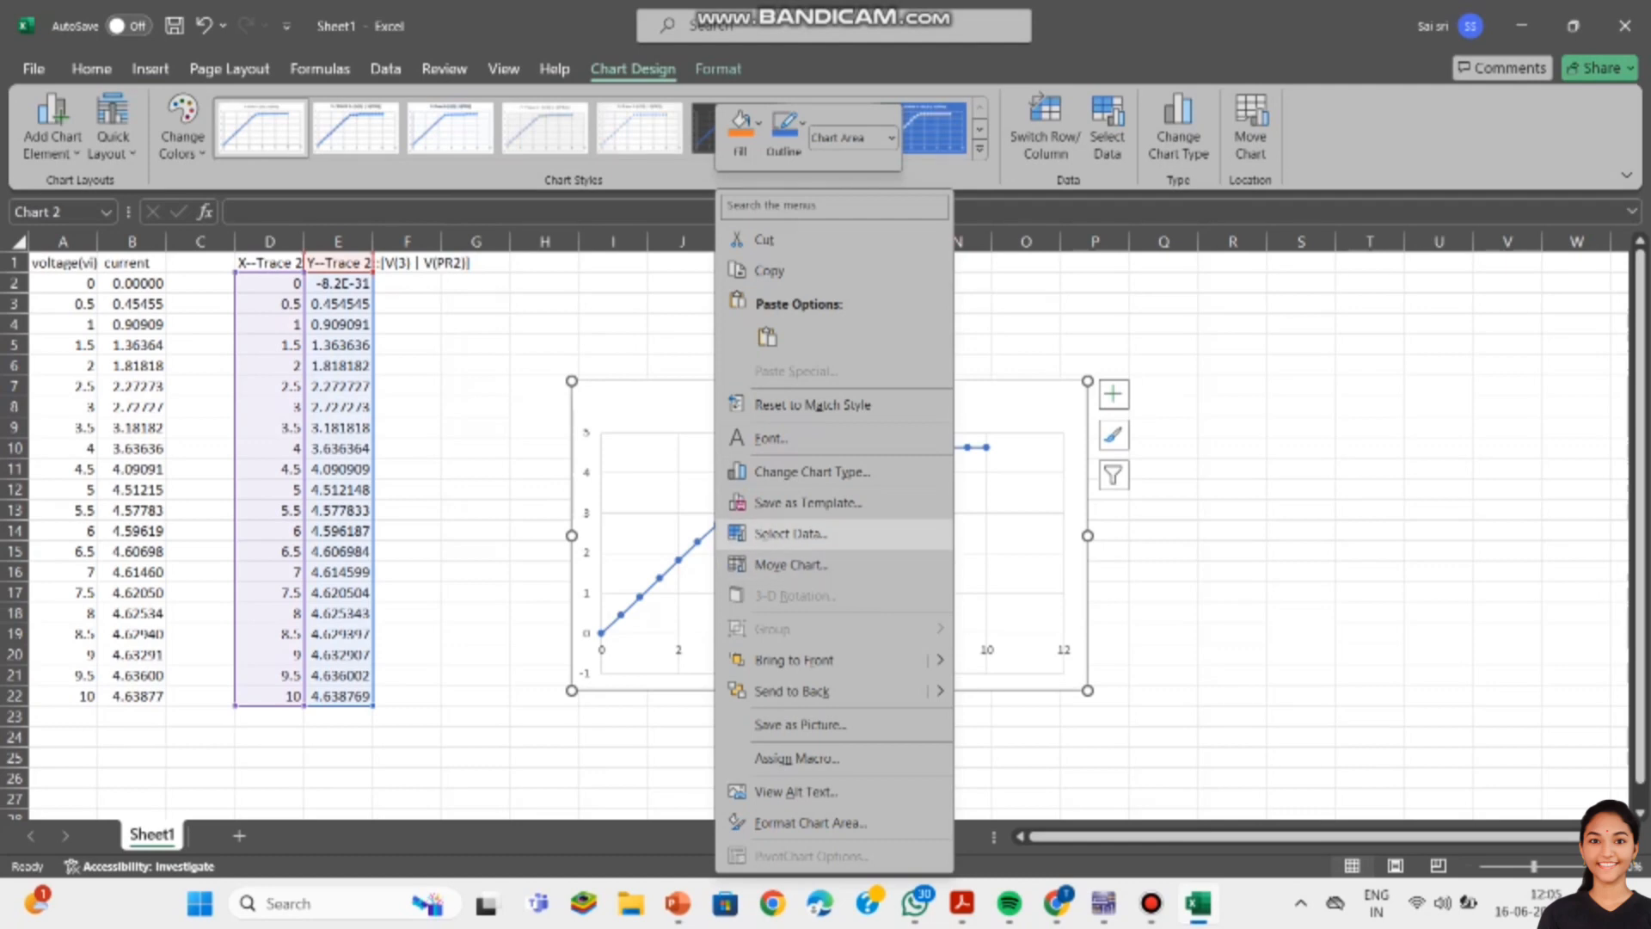
pyautogui.click(790, 534)
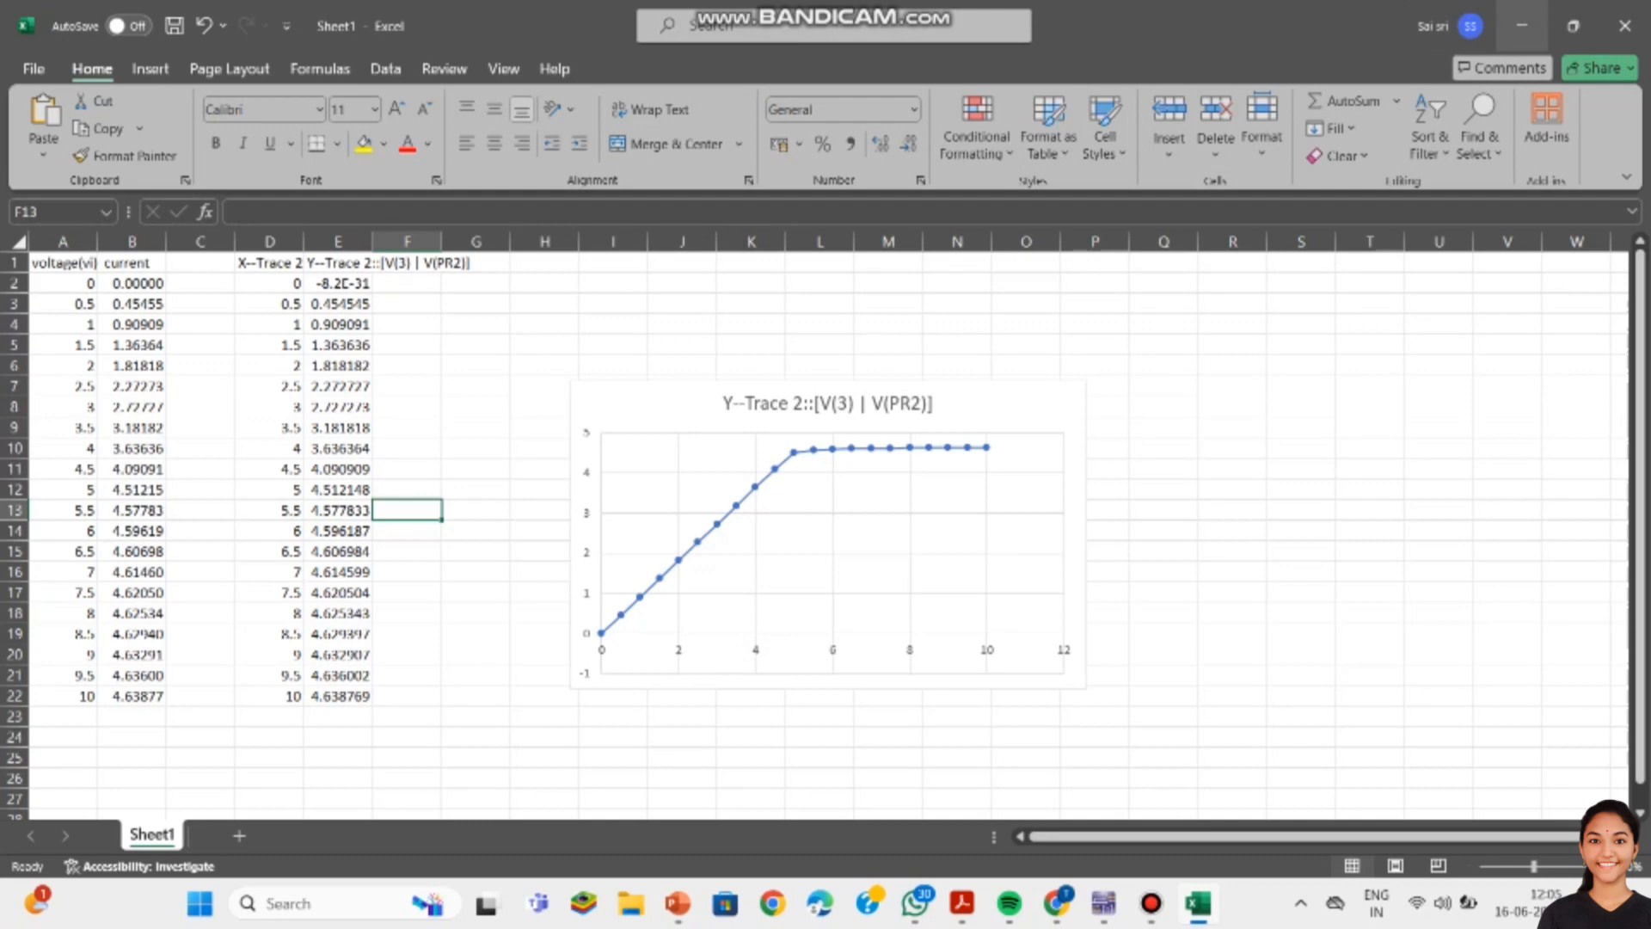
# Step: Switch from the Excel workbook to Multisim and place a voltage probe on the node between R1 and diode D1
pyautogui.click(1626, 26)
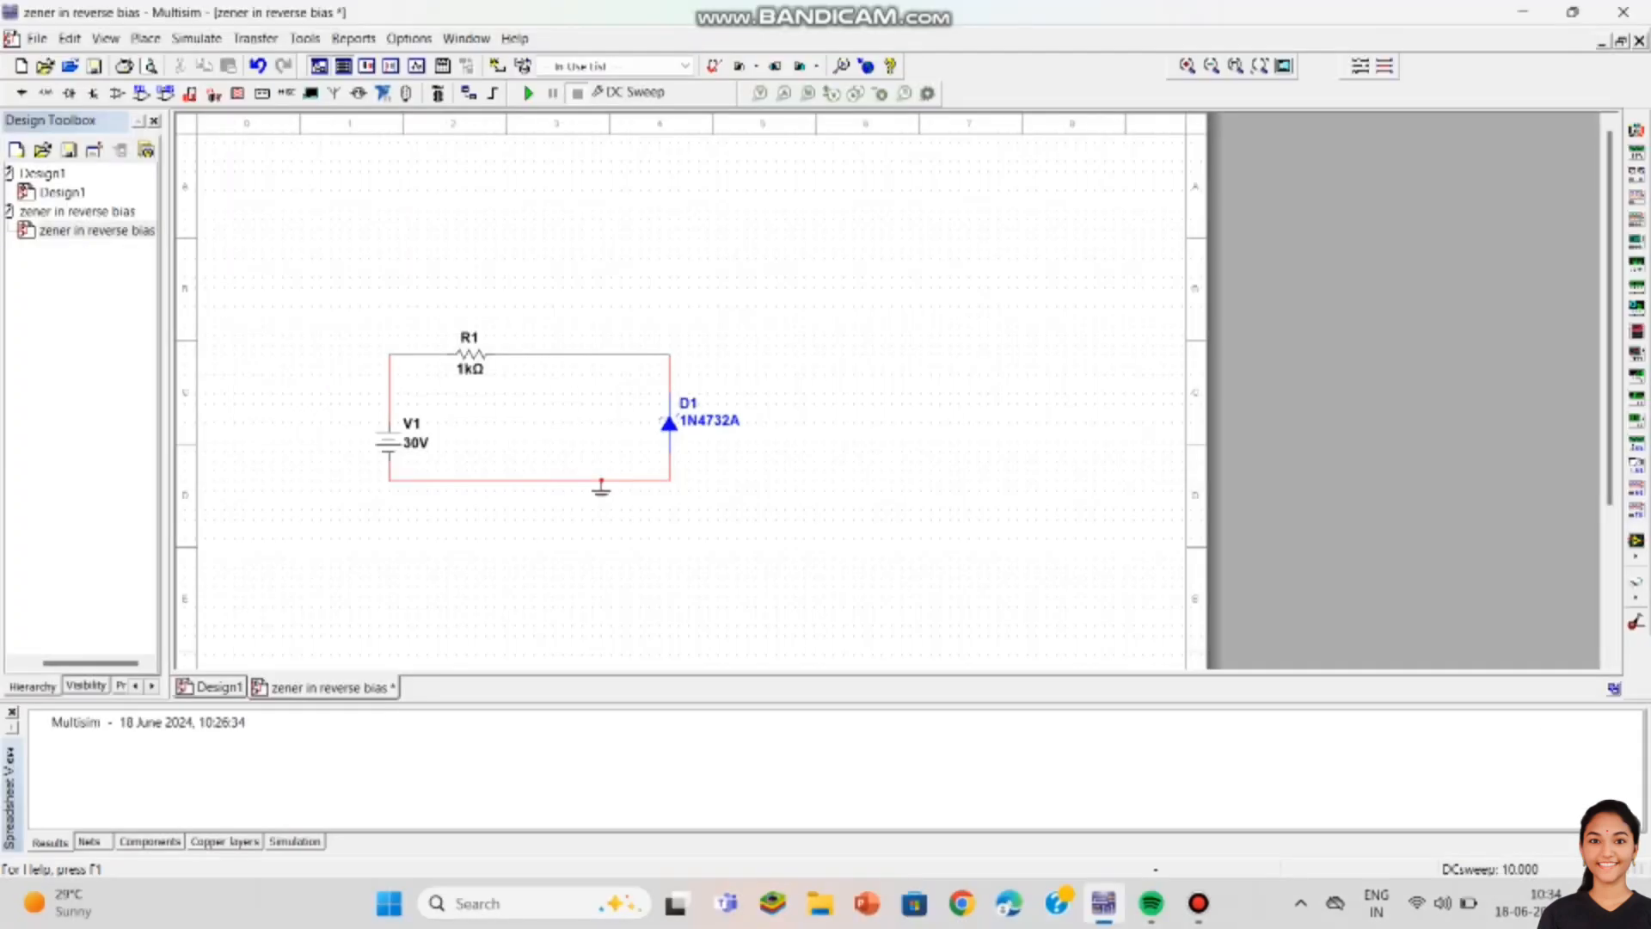
pyautogui.click(759, 93)
pyautogui.click(674, 351)
# Step: Add the text "zener diode in reverse bias" to the schematic and place it just above resistor R1
pyautogui.click(145, 39)
pyautogui.click(172, 511)
pyautogui.click(377, 191)
pyautogui.write('ze')
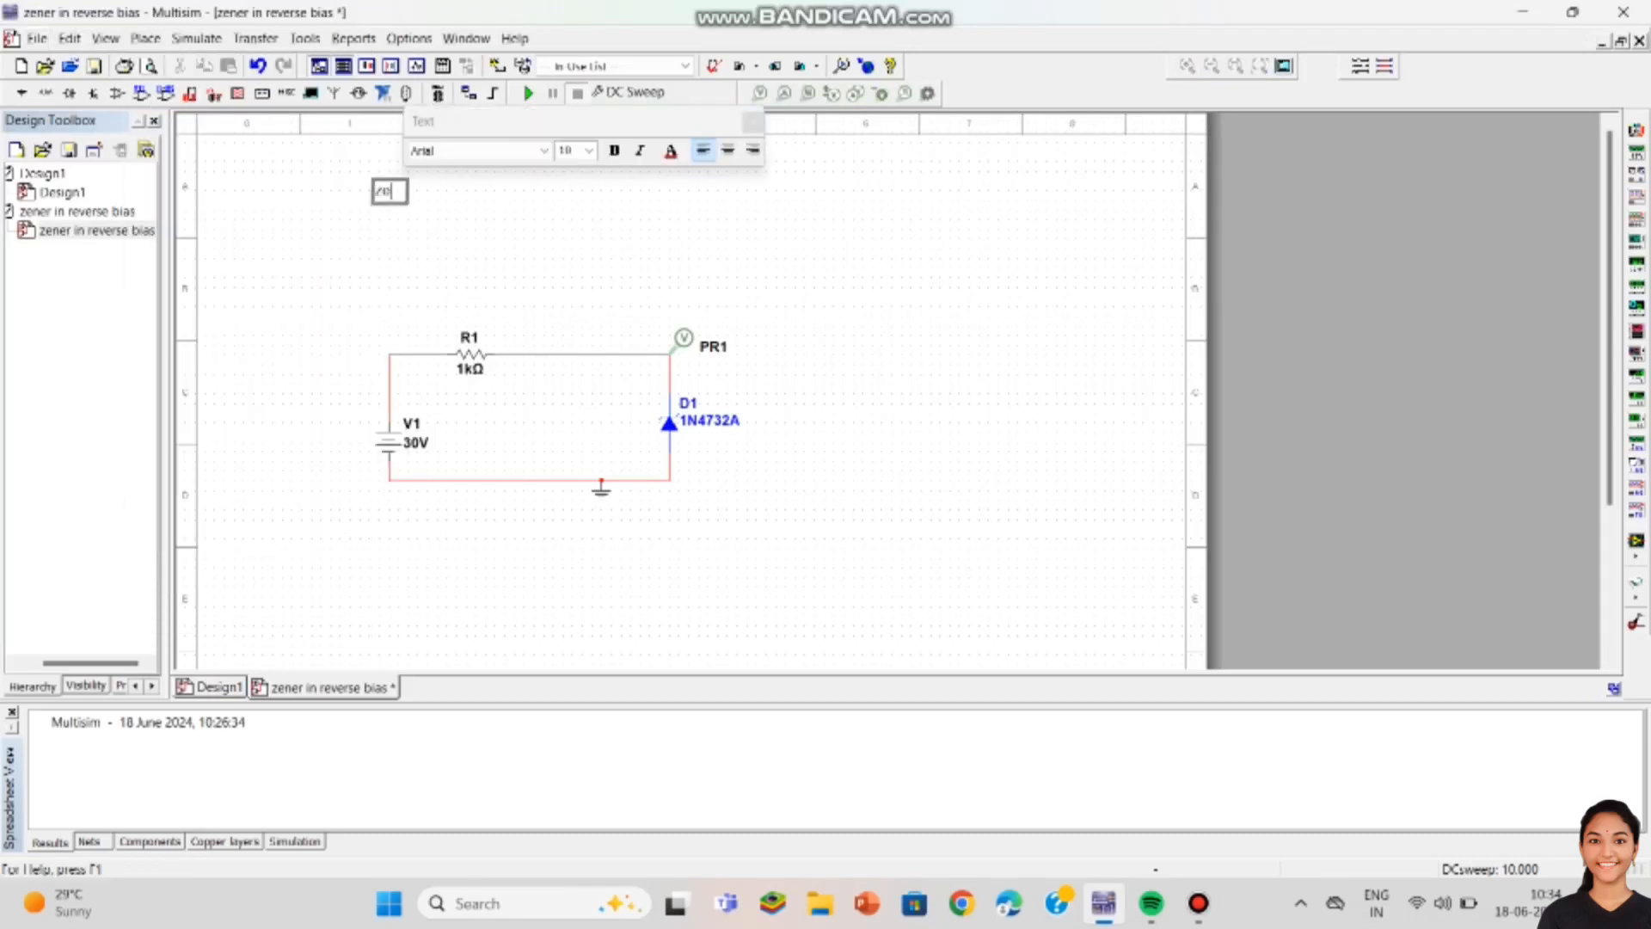
pyautogui.write('ner diode in reverse bis')
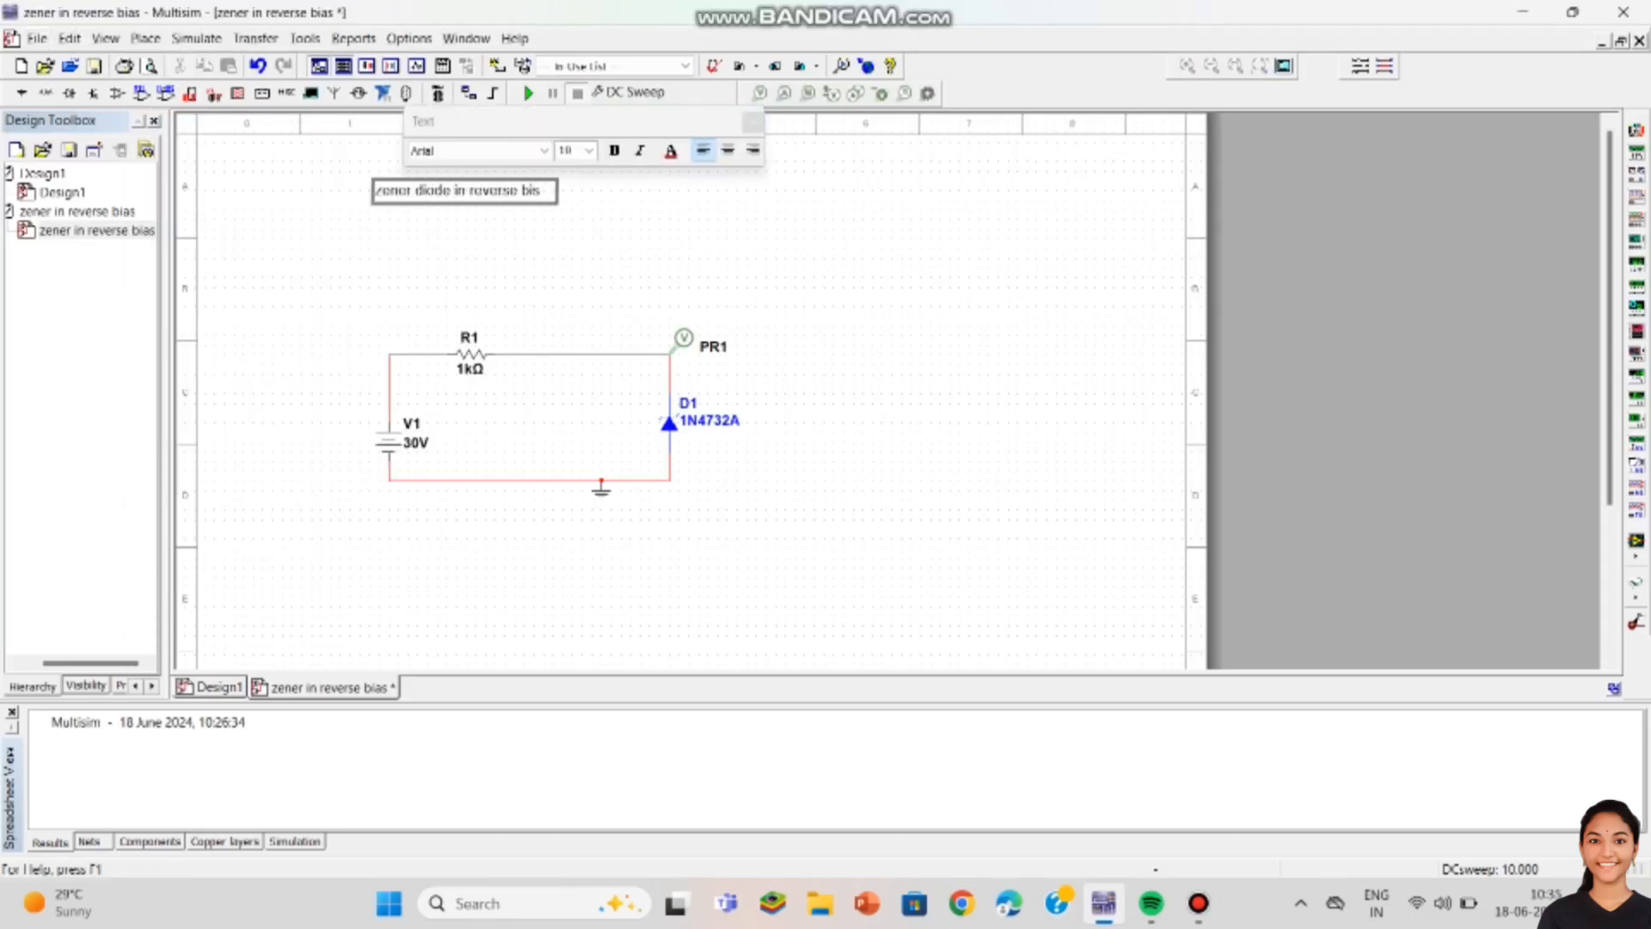
pyautogui.press('BackSpace')
pyautogui.write('as')
pyautogui.press('Escape')
pyautogui.moveTo(464, 190); pyautogui.dragTo(532, 296)
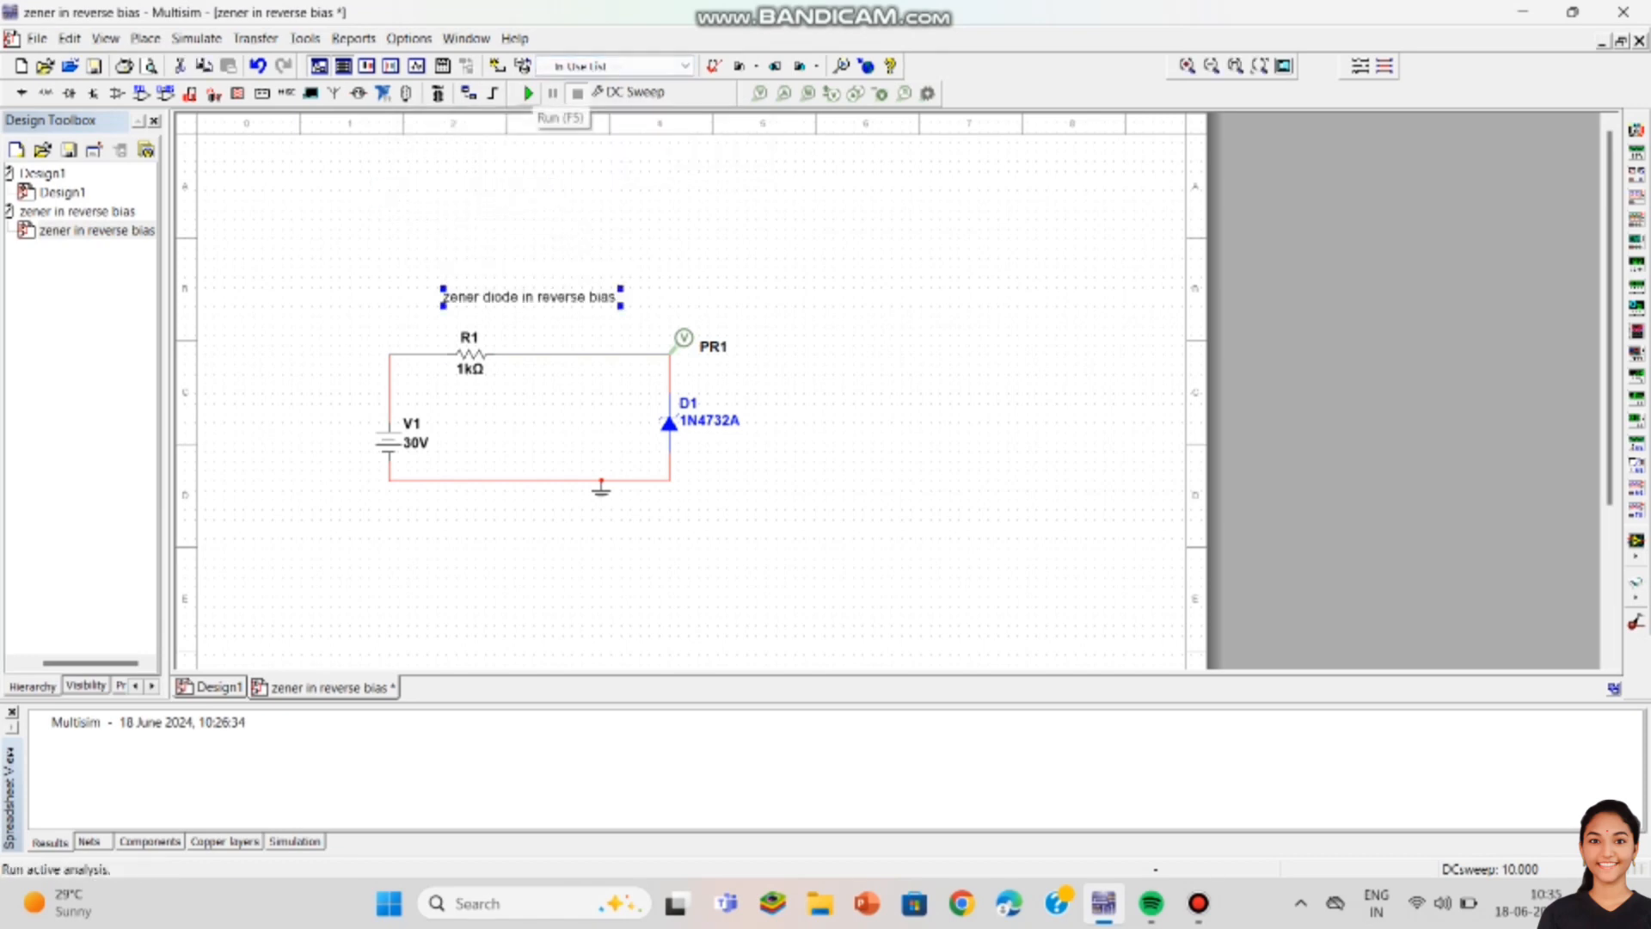
# Step: Remove the D1 current variable from the DC Sweep outputs, run the sweep with only V(PR1), and close the resulting graph
pyautogui.click(197, 39)
pyautogui.click(258, 142)
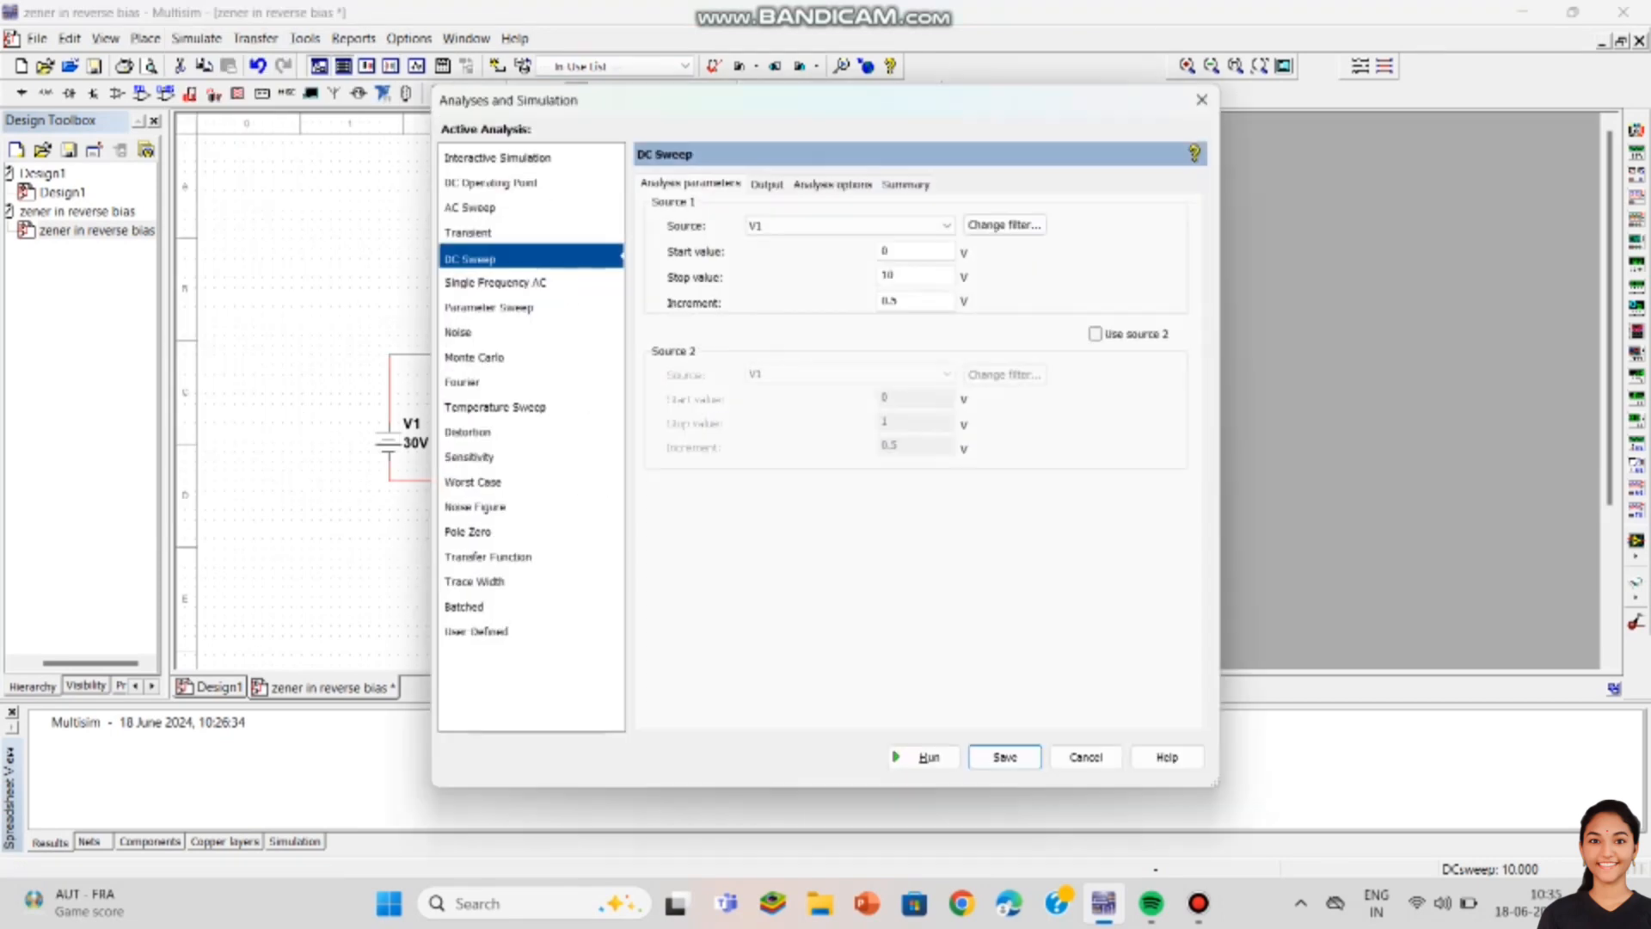
pyautogui.click(766, 184)
pyautogui.moveTo(1036, 106); pyautogui.dragTo(1370, 125)
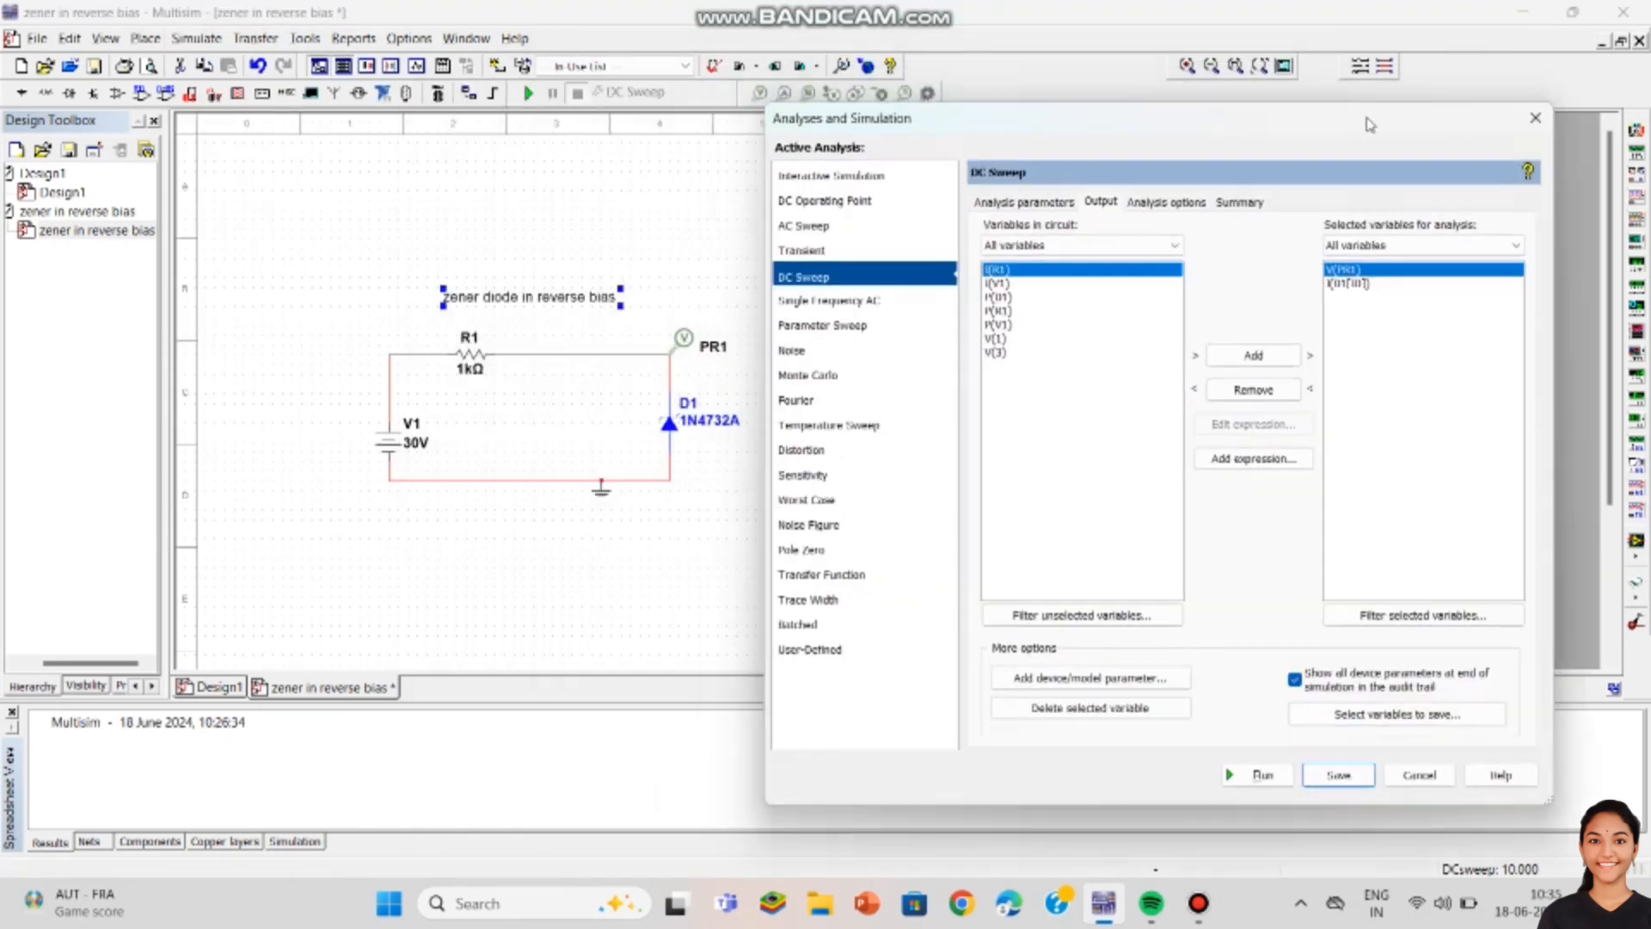
pyautogui.click(1348, 284)
pyautogui.click(1253, 390)
pyautogui.click(1259, 775)
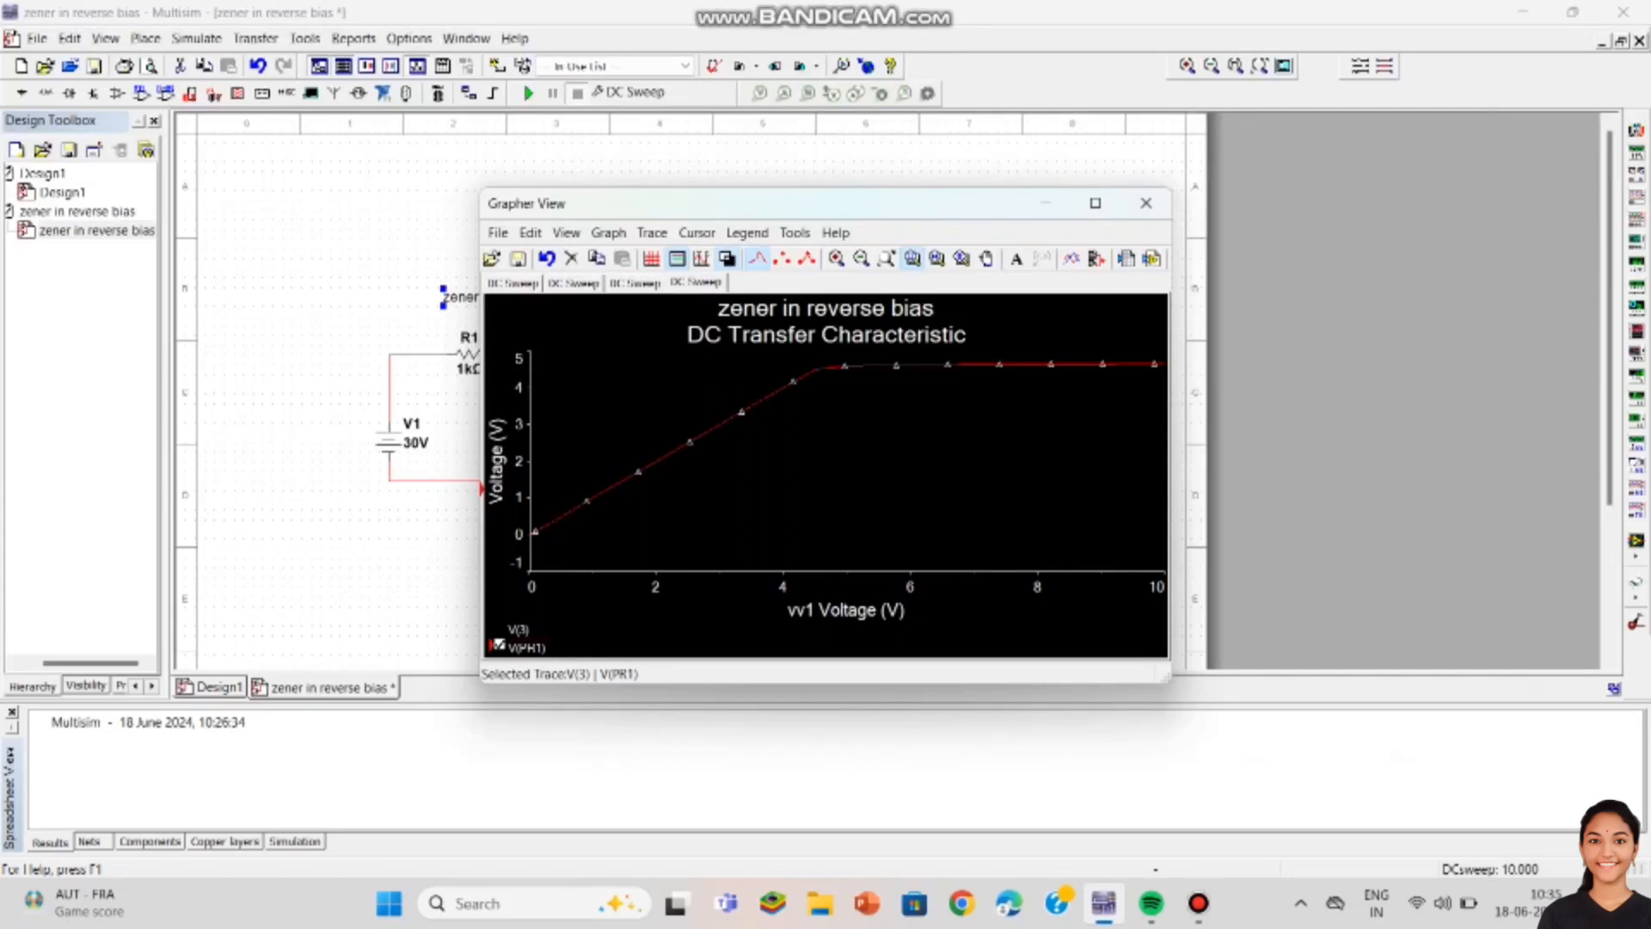
pyautogui.click(1146, 203)
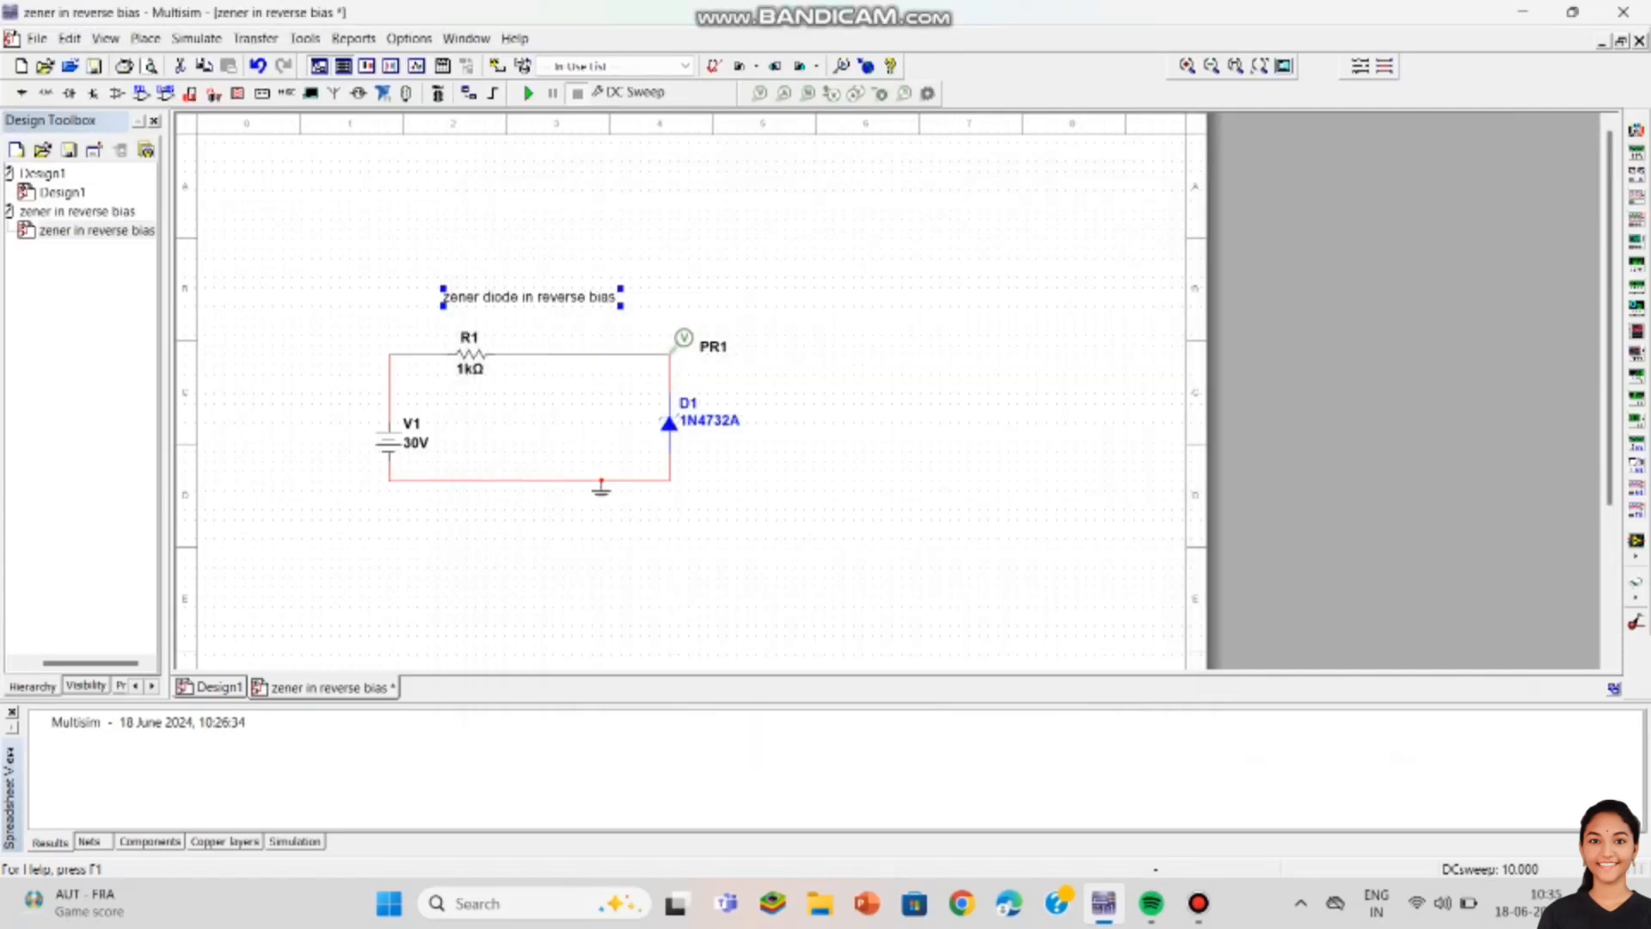
# Step: Extend the text above the circuit to read "zener diode in reverse bias as voltage regulator"
pyautogui.doubleClick(614, 297)
pyautogui.write('as voltage regu')
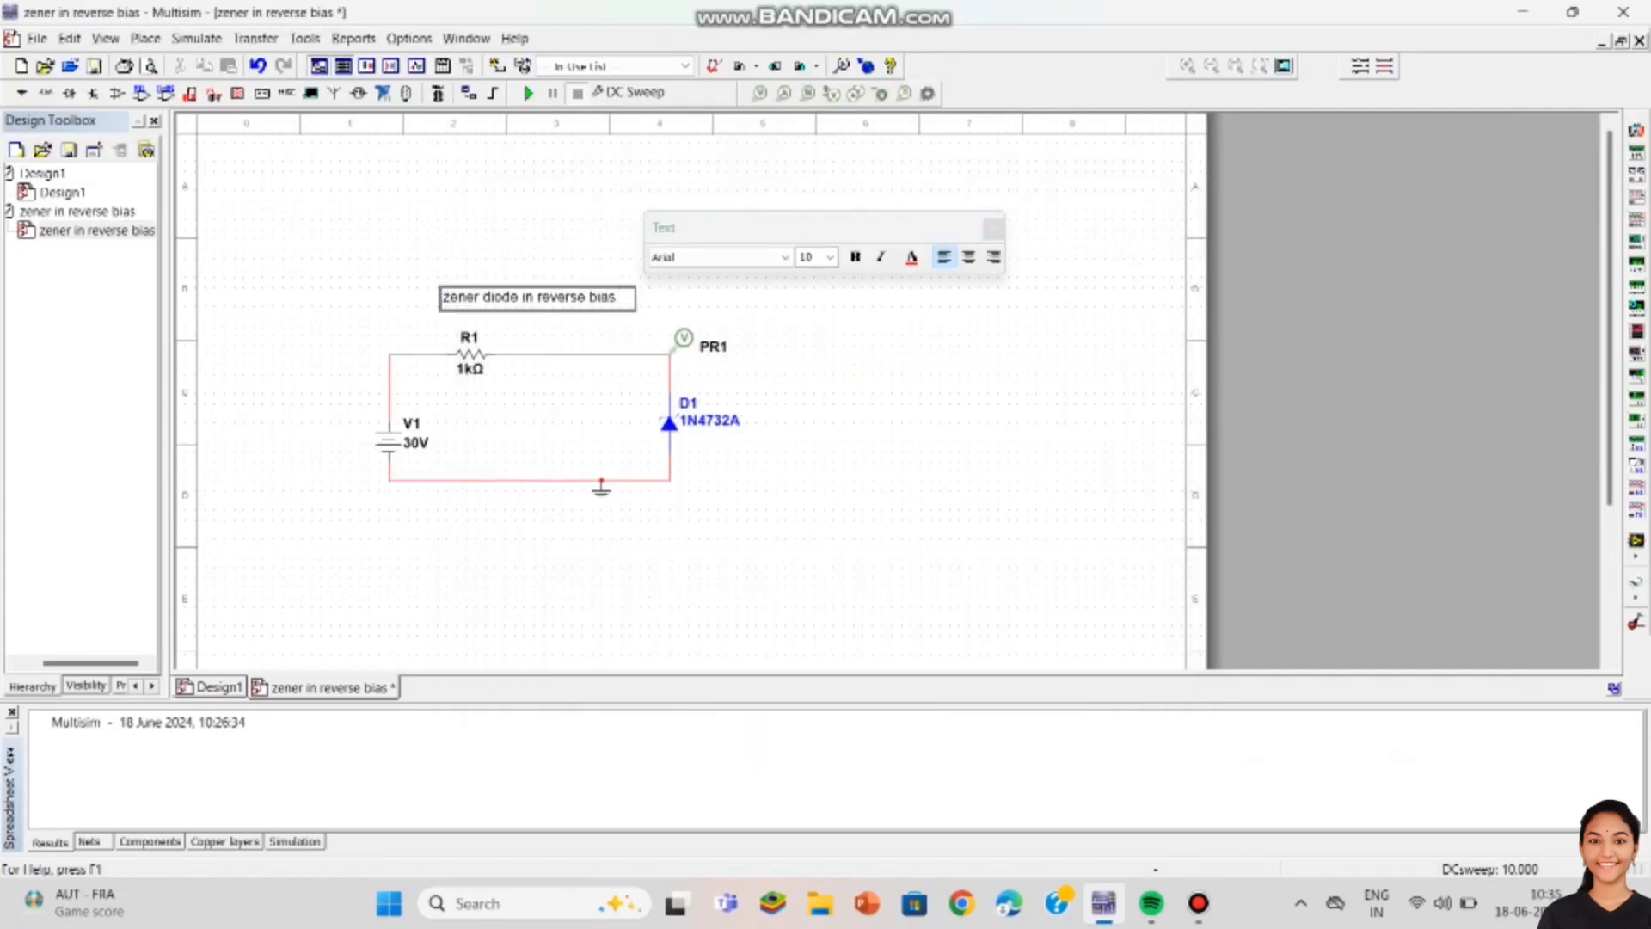
pyautogui.write('lato')
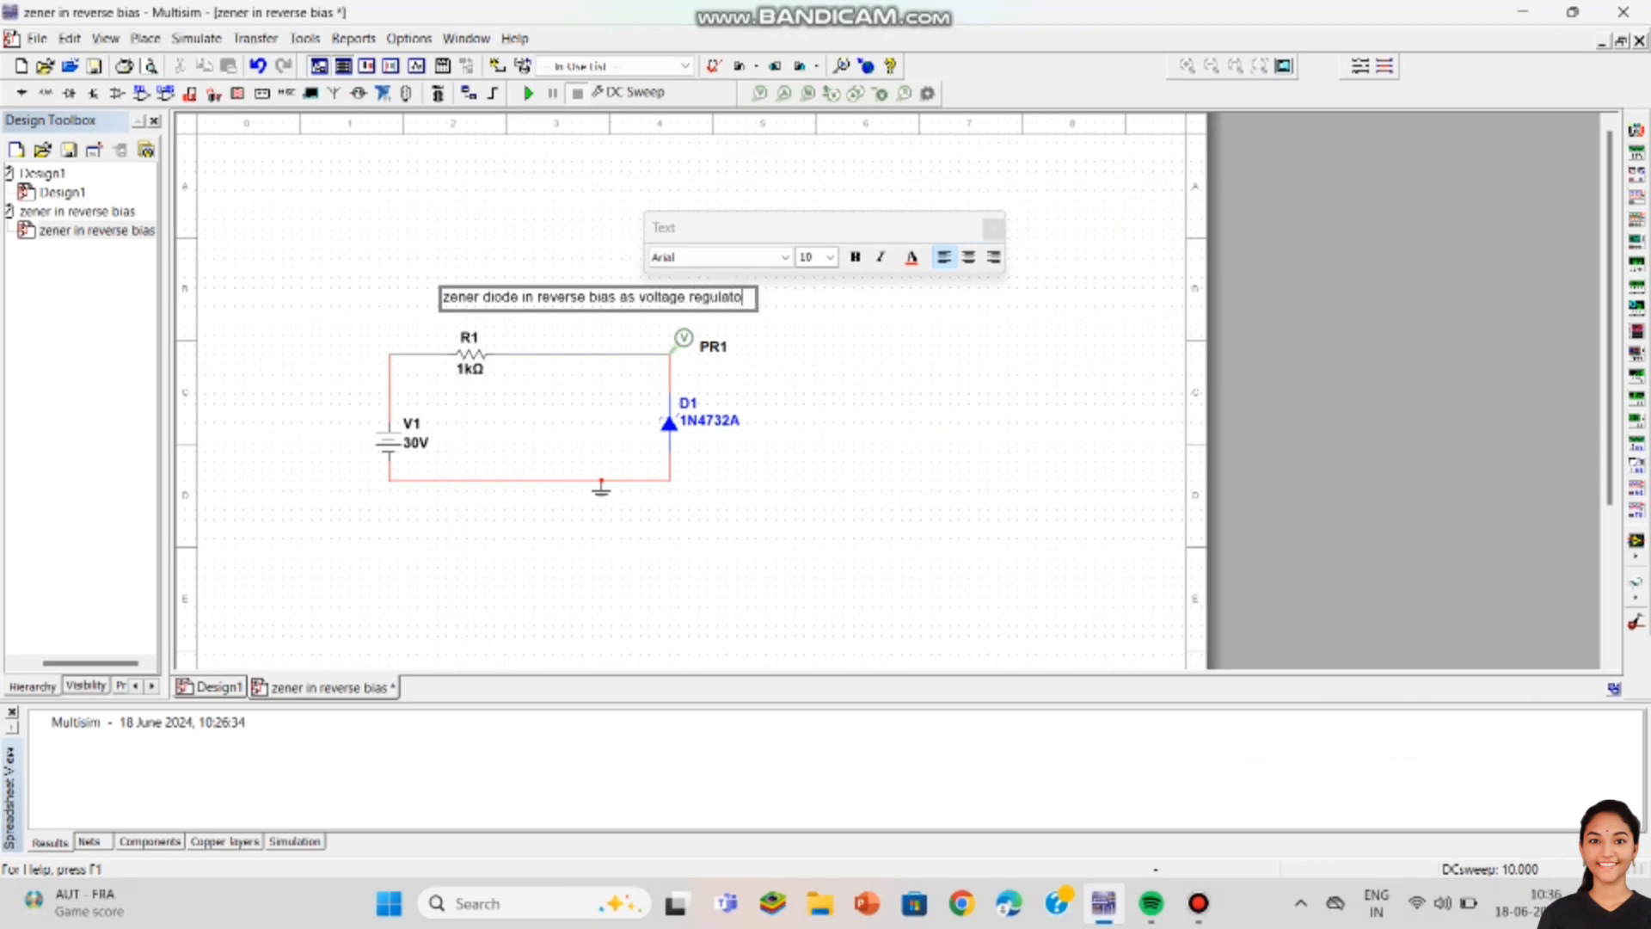
pyautogui.write('r')
pyautogui.click(145, 39)
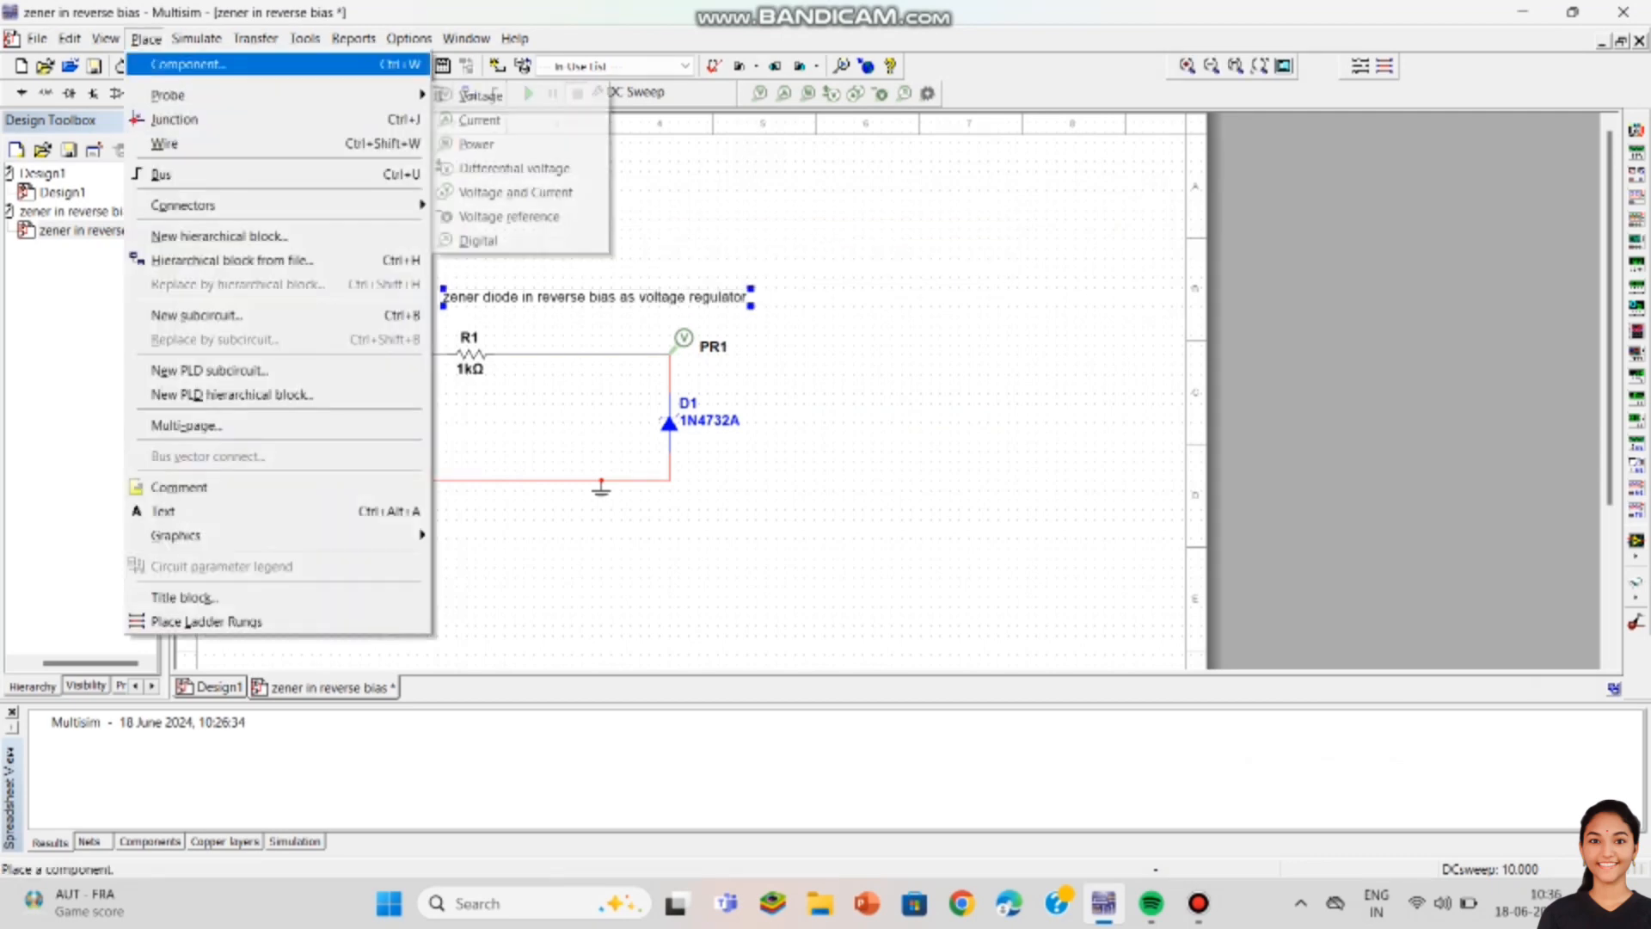
pyautogui.click(185, 62)
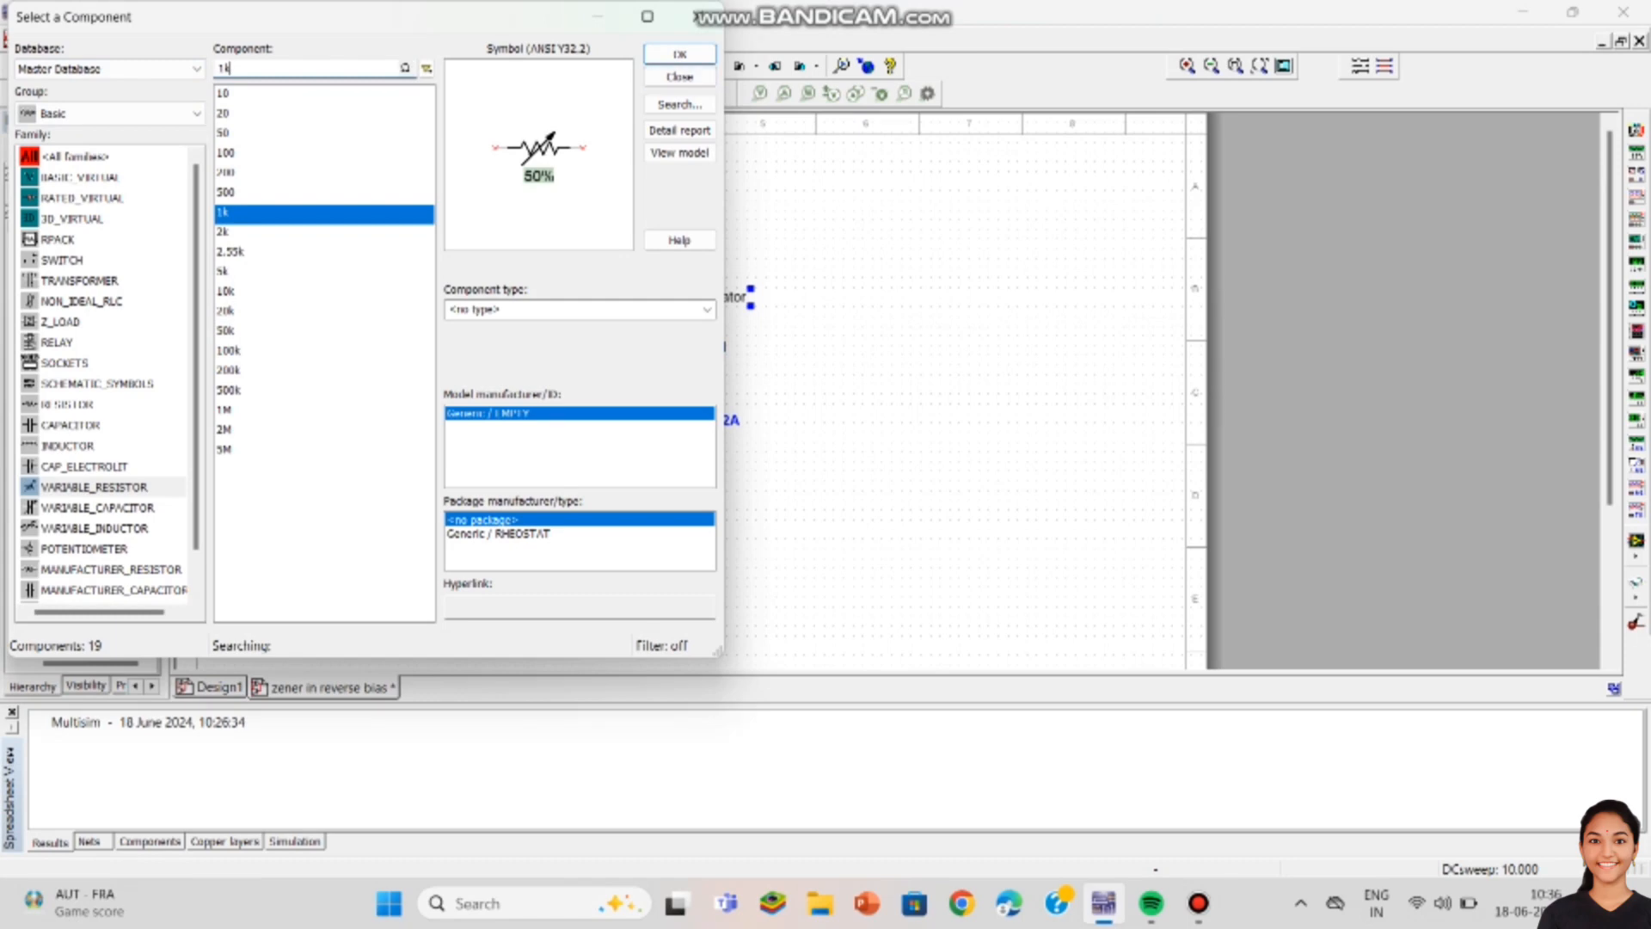
pyautogui.click(680, 54)
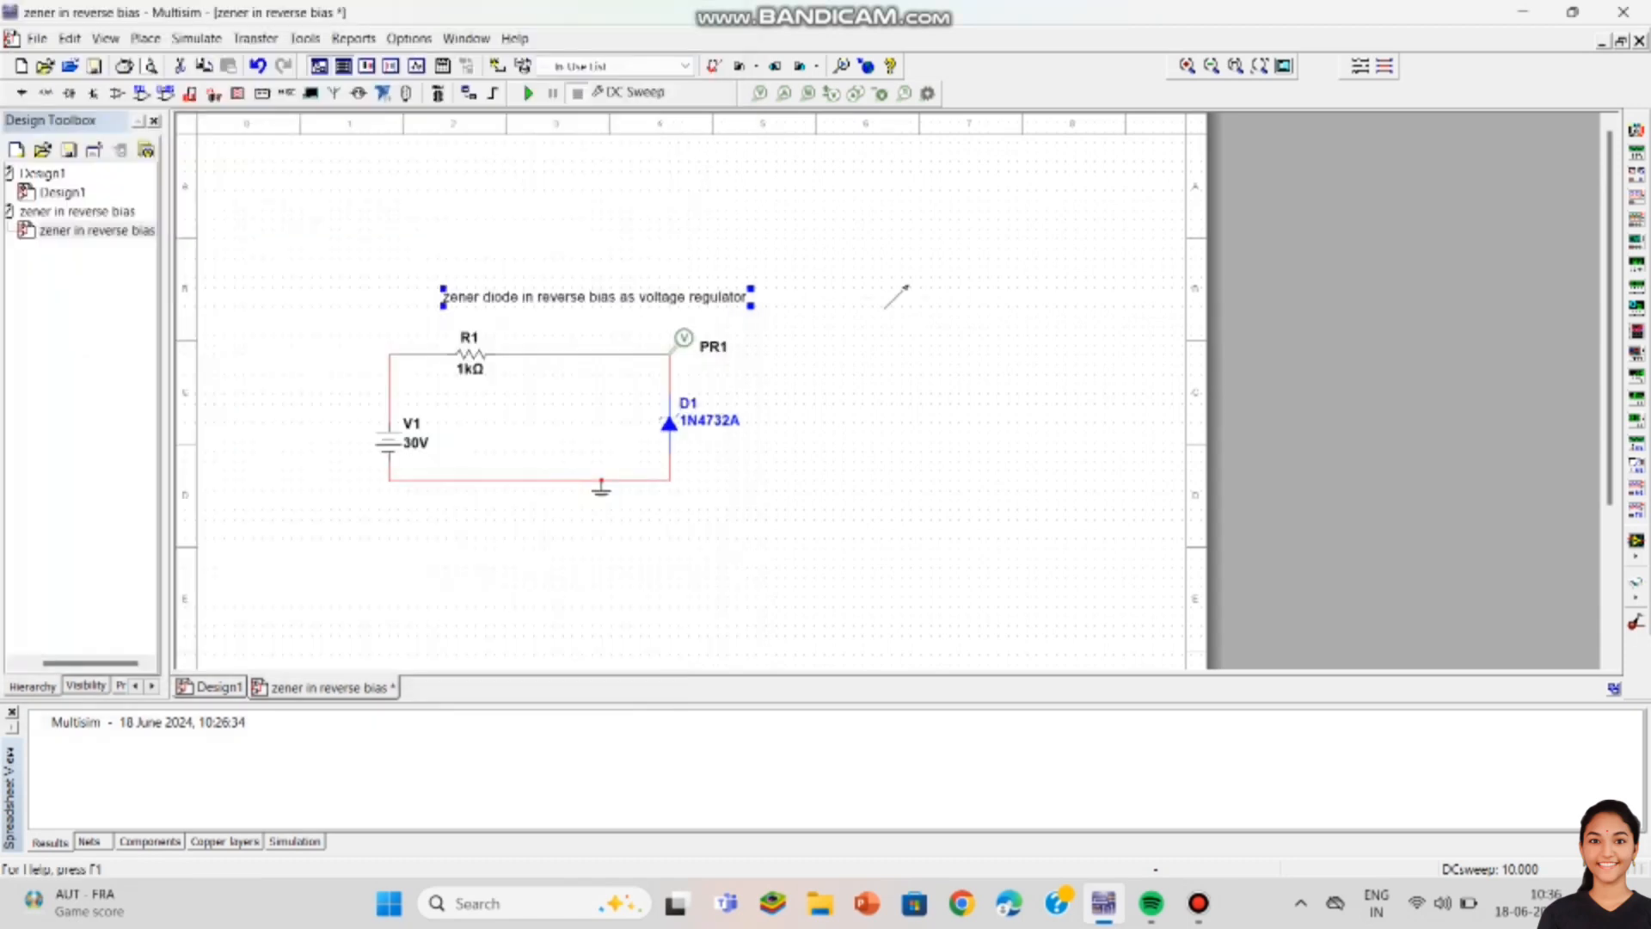
pyautogui.press('Escape')
# Step: Place a 1 kΩ resistor from the RESISTOR family vertically beside diode D1
pyautogui.click(146, 39)
pyautogui.click(188, 65)
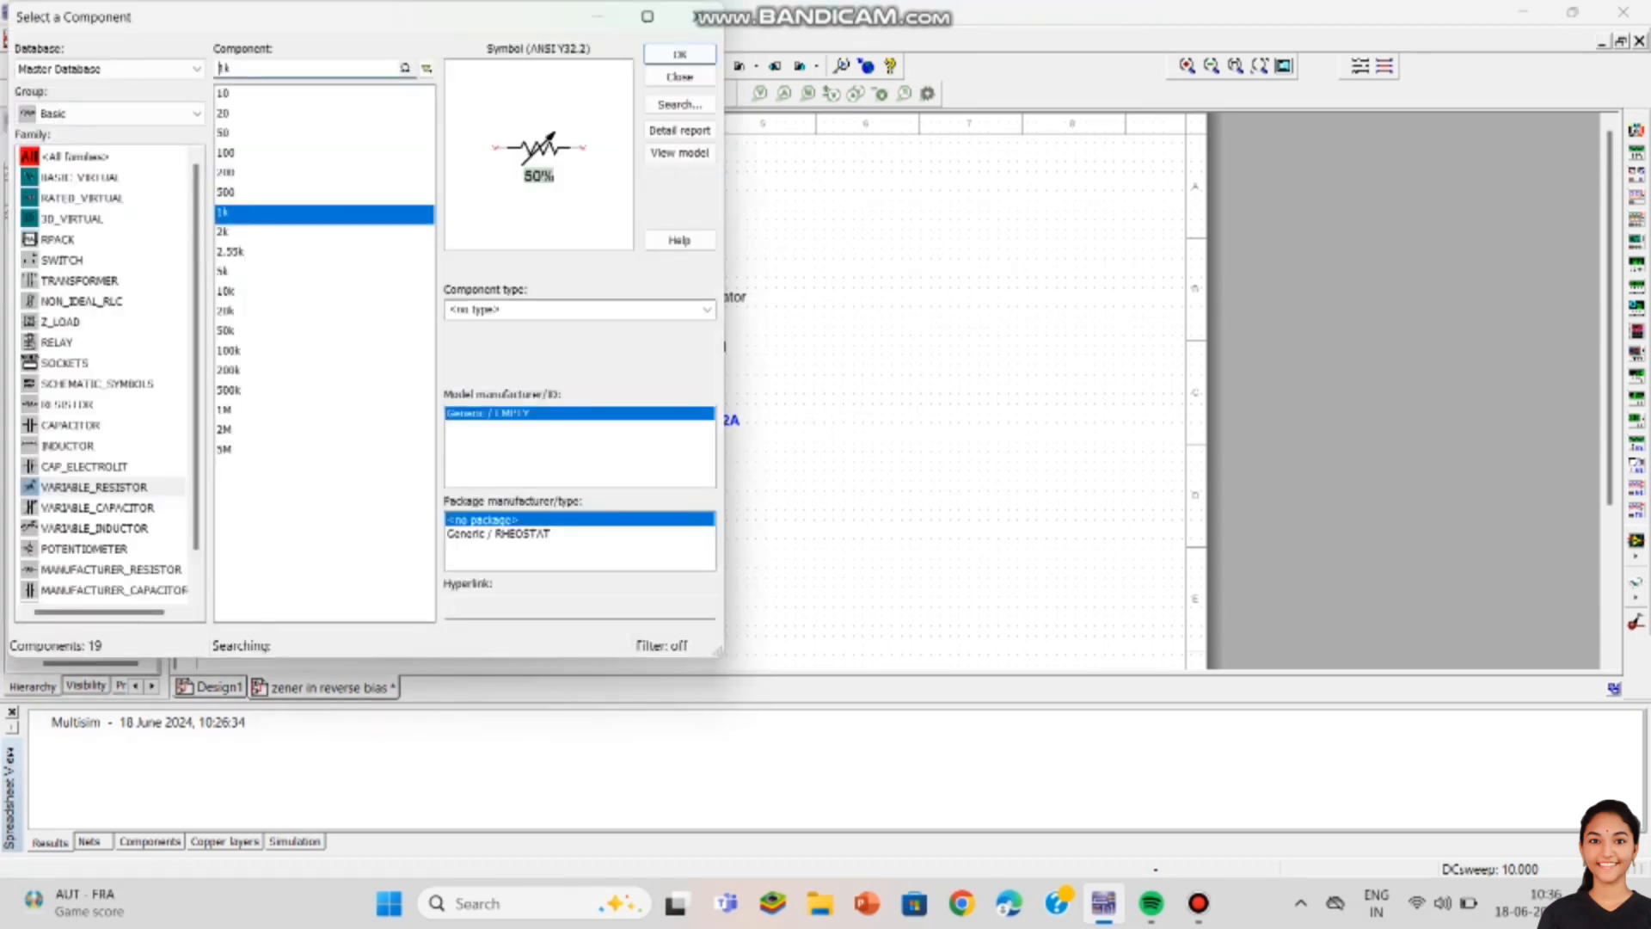
pyautogui.click(67, 404)
pyautogui.click(679, 54)
pyautogui.hotkey('ctrl', 'r')
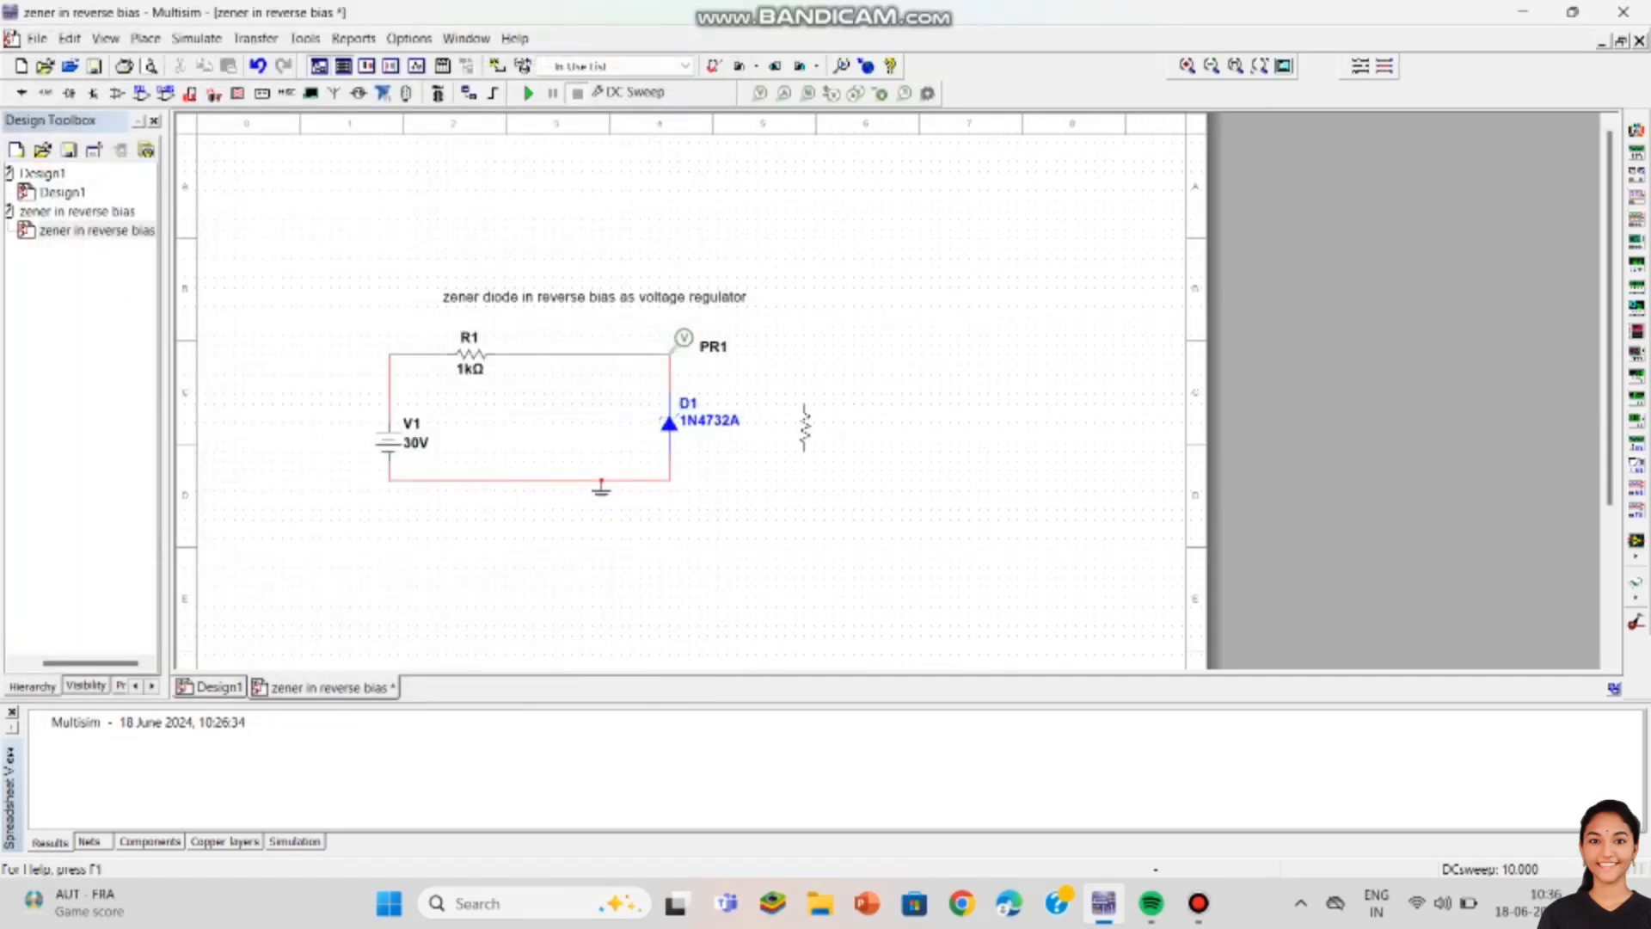
pyautogui.click(804, 426)
pyautogui.press('Escape')
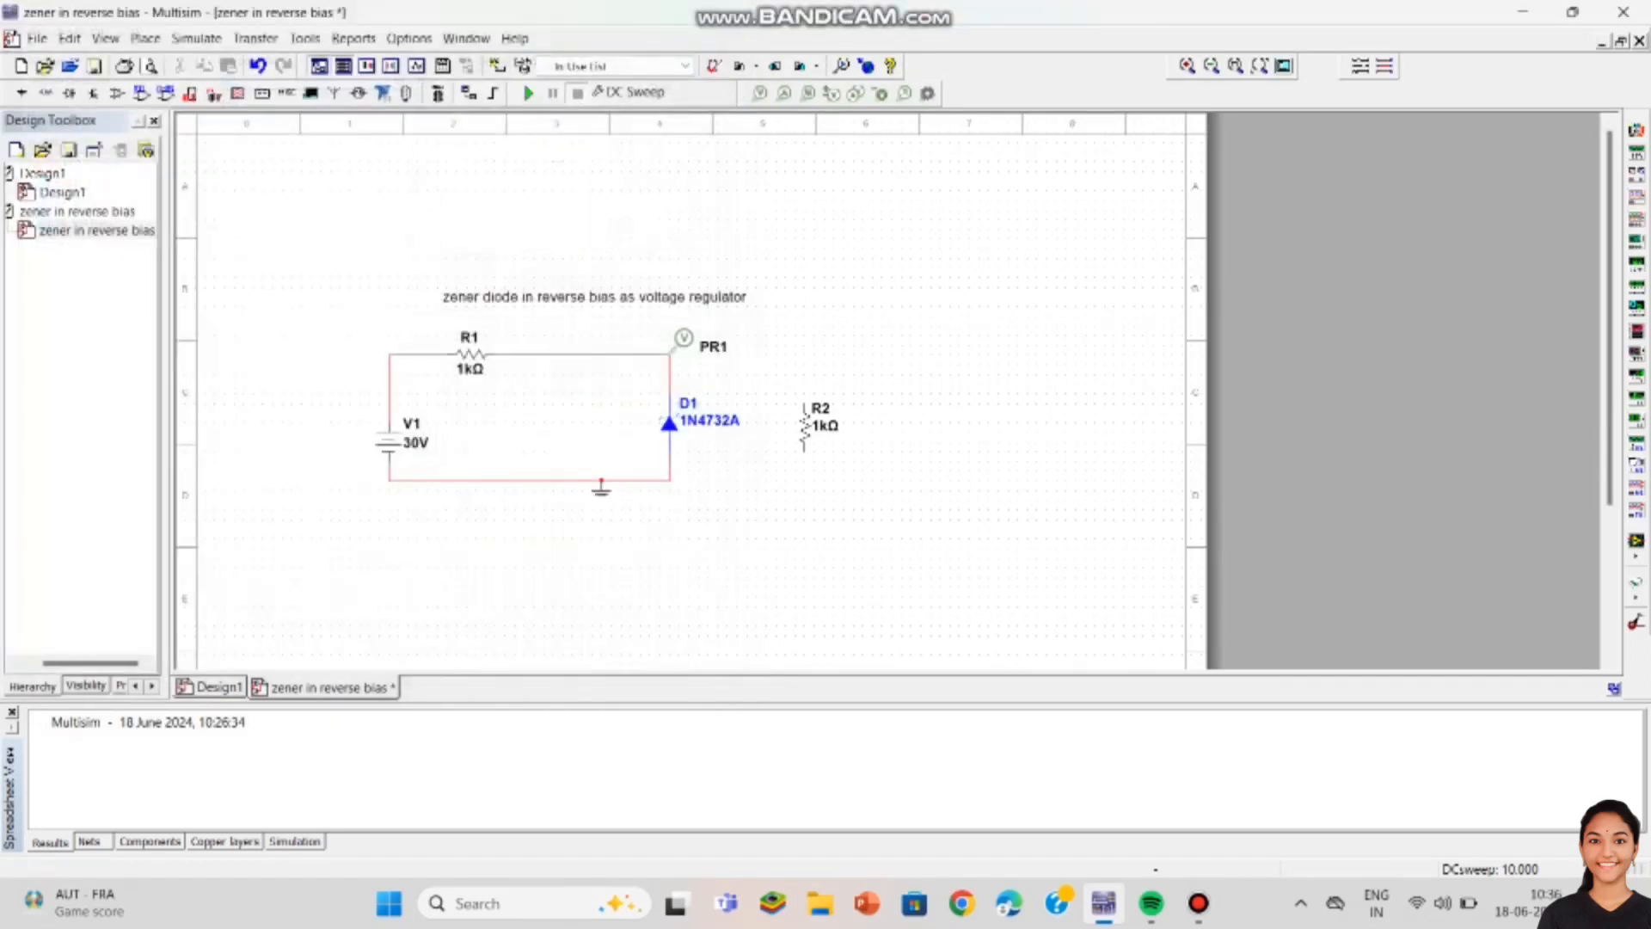
# Step: Wire resistor R2 in parallel with diode D1, joining its lower end to the ground line and its upper end to R1's output node
pyautogui.click(804, 449)
pyautogui.click(669, 480)
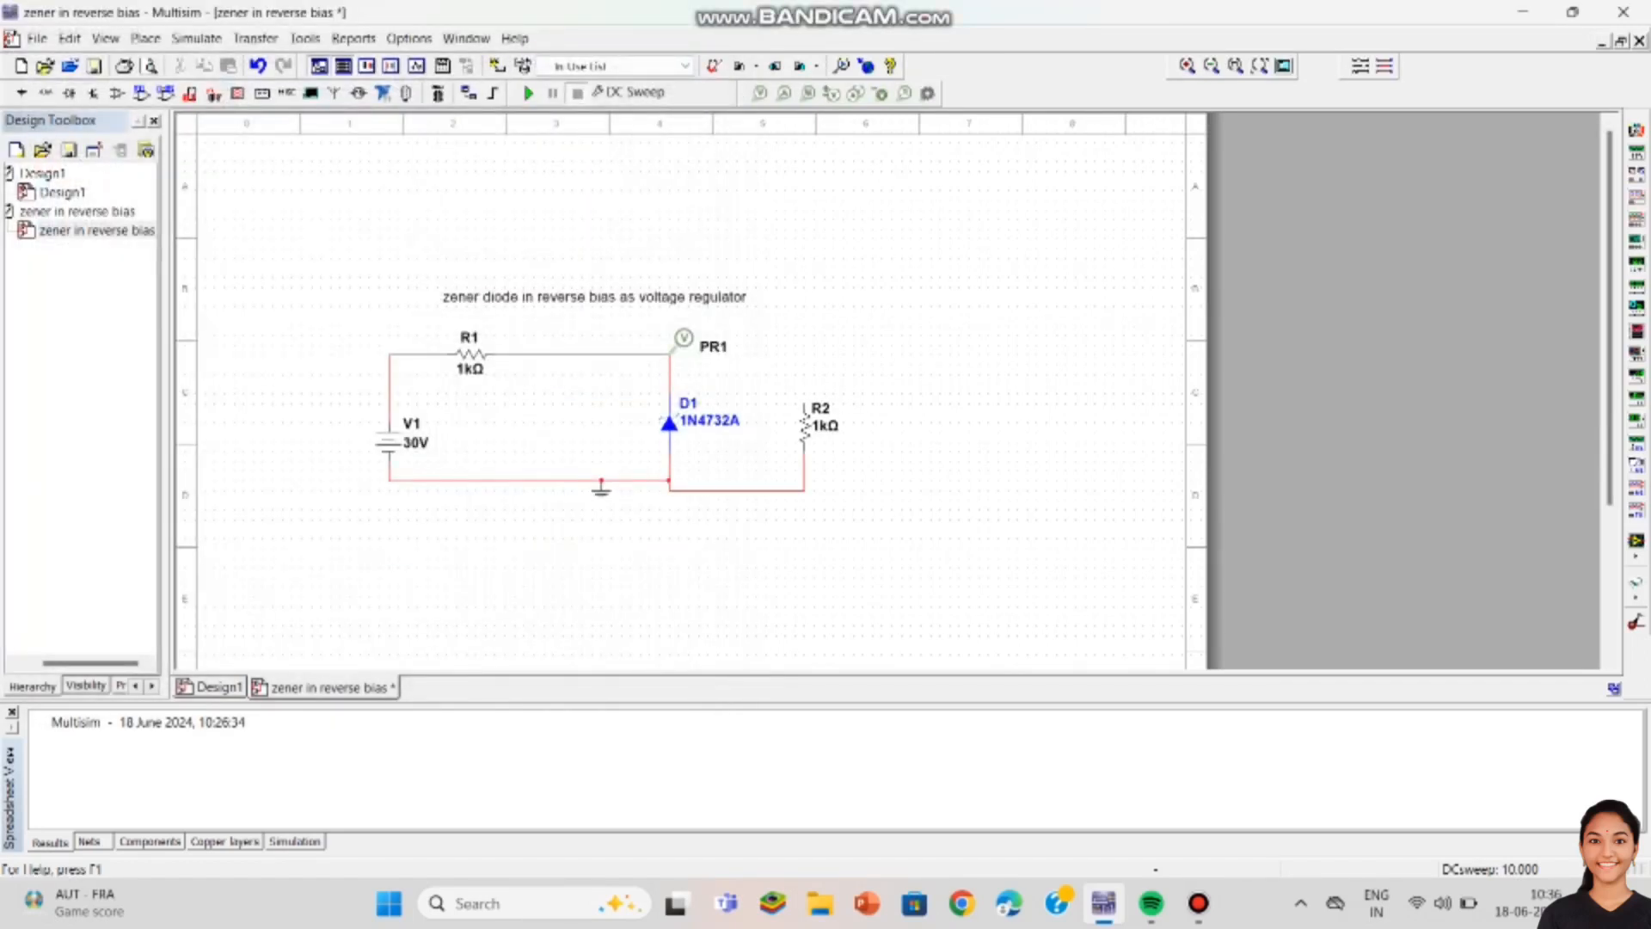
pyautogui.click(804, 404)
pyautogui.click(669, 353)
# Step: Move probe PR1 off the circuit into the empty area above R2 and straighten the wire corner above diode D1
pyautogui.moveTo(684, 338); pyautogui.dragTo(827, 225)
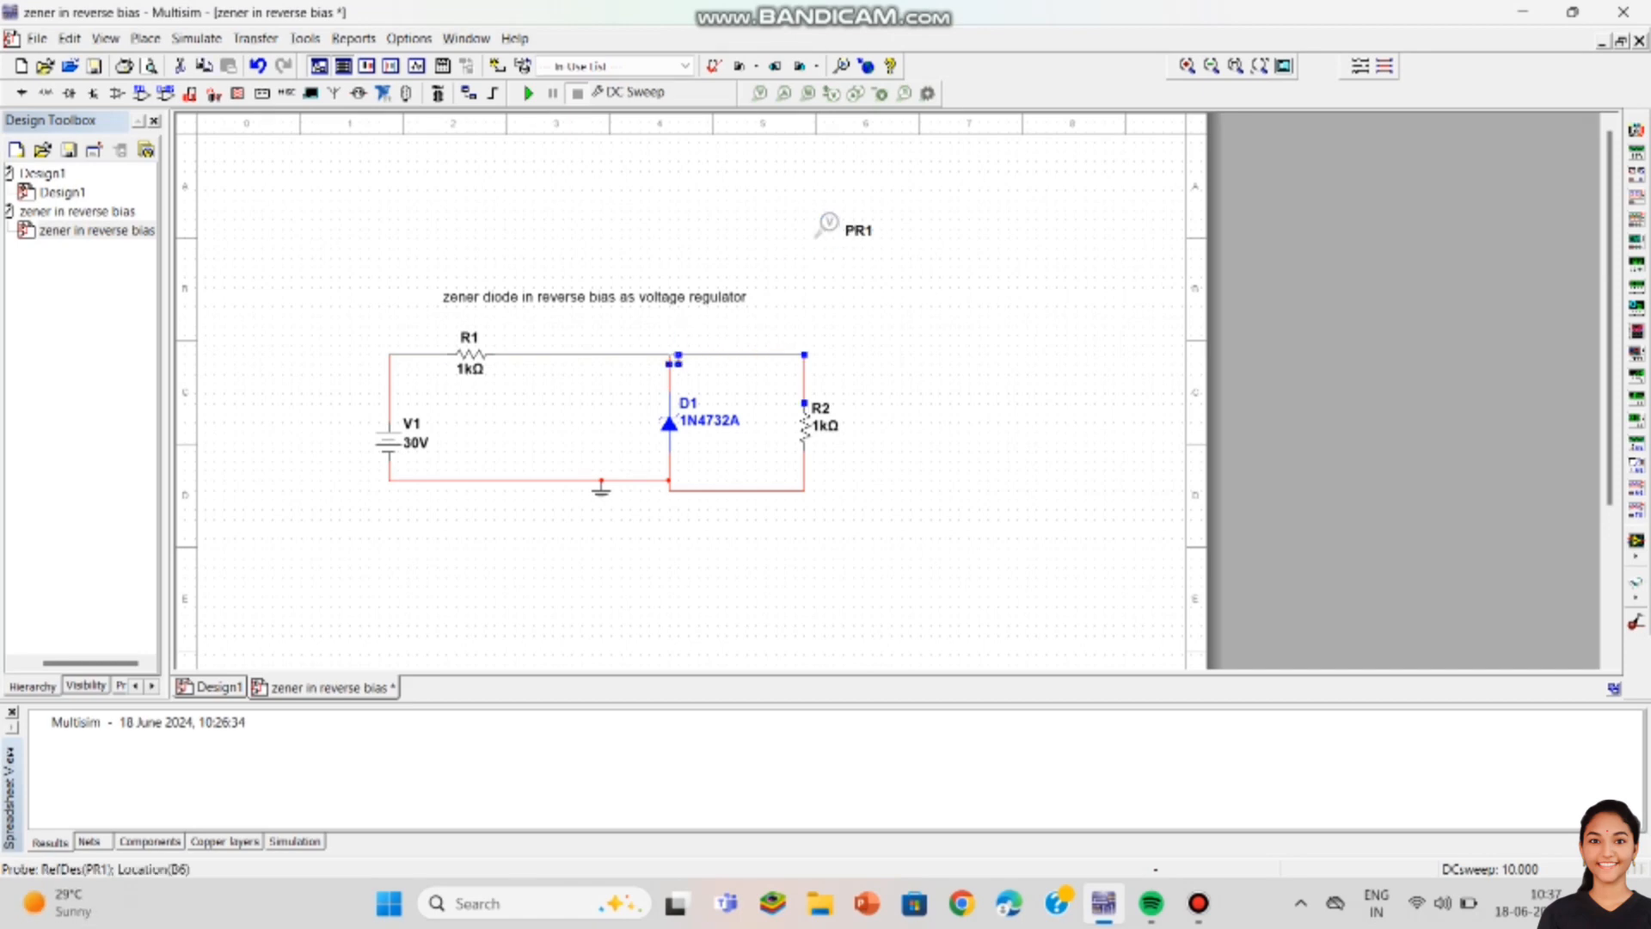
pyautogui.moveTo(678, 360); pyautogui.dragTo(669, 360)
pyautogui.click(895, 344)
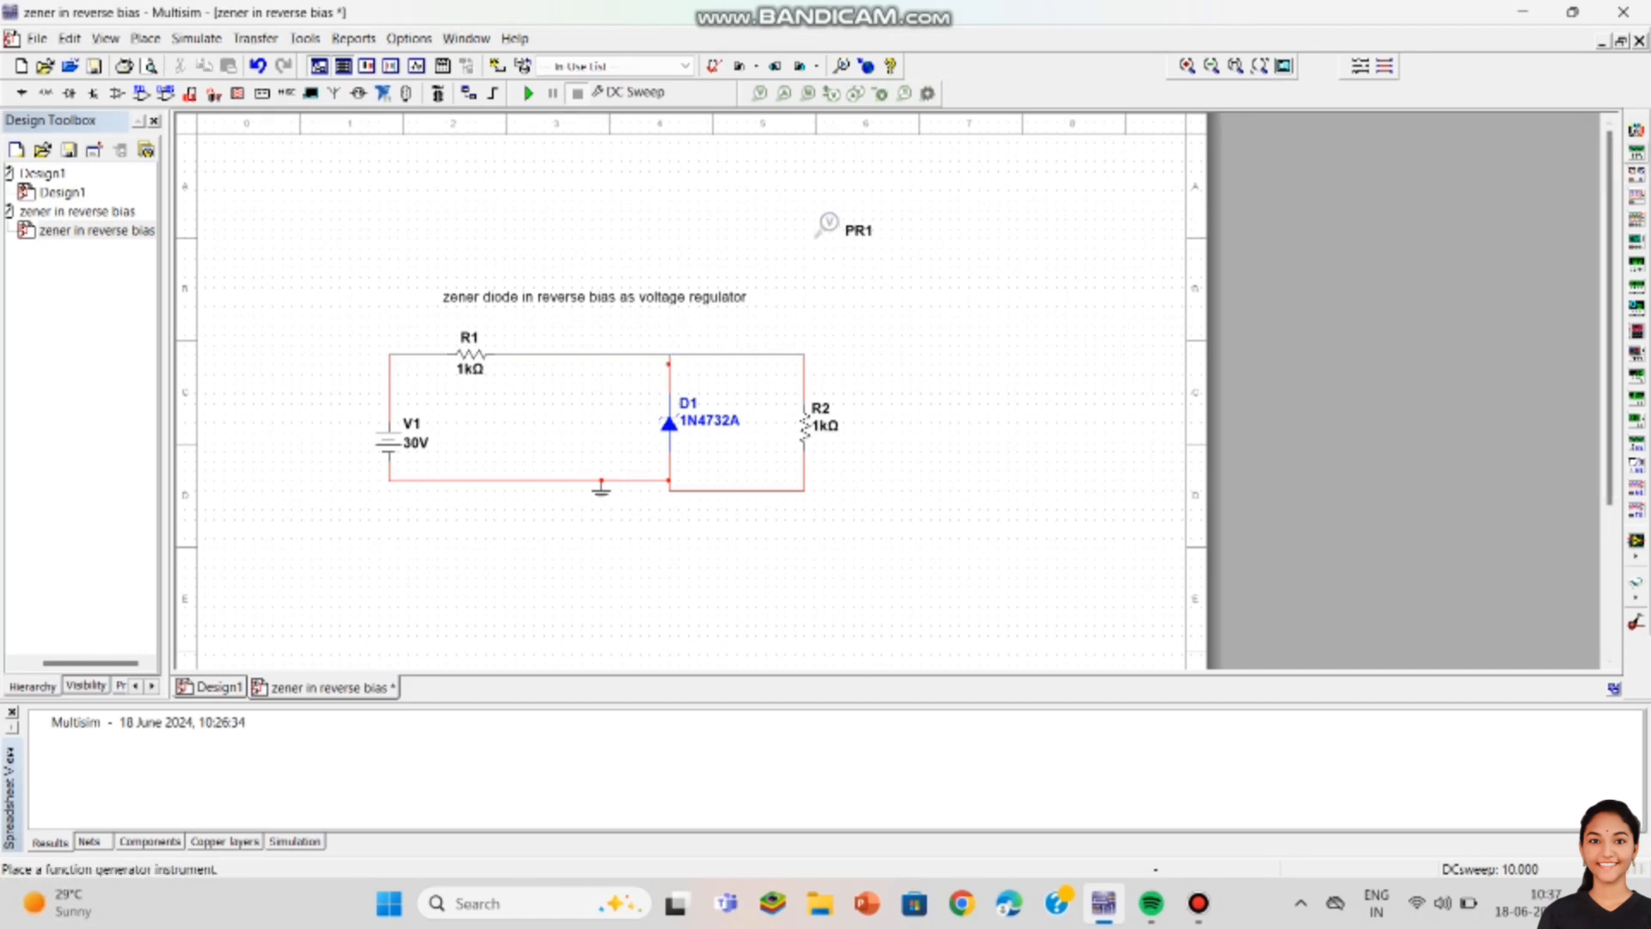
# Step: Add a multimeter to the schematic and position it beside resistor R2
pyautogui.click(1636, 152)
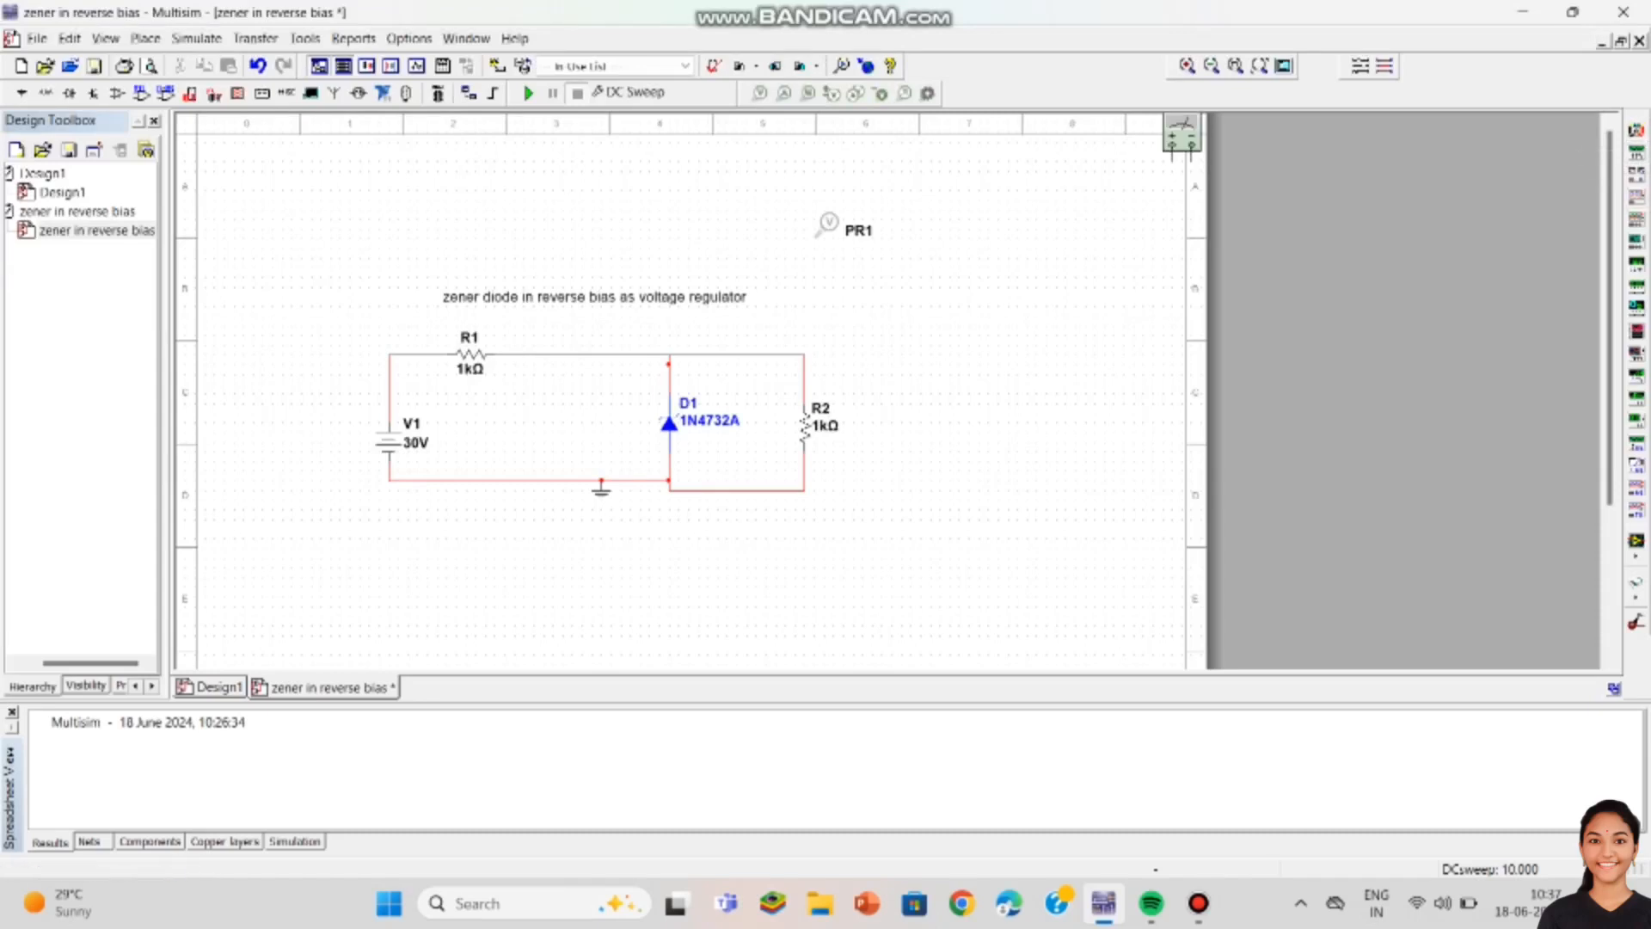
pyautogui.doubleClick(1187, 129)
pyautogui.click(896, 365)
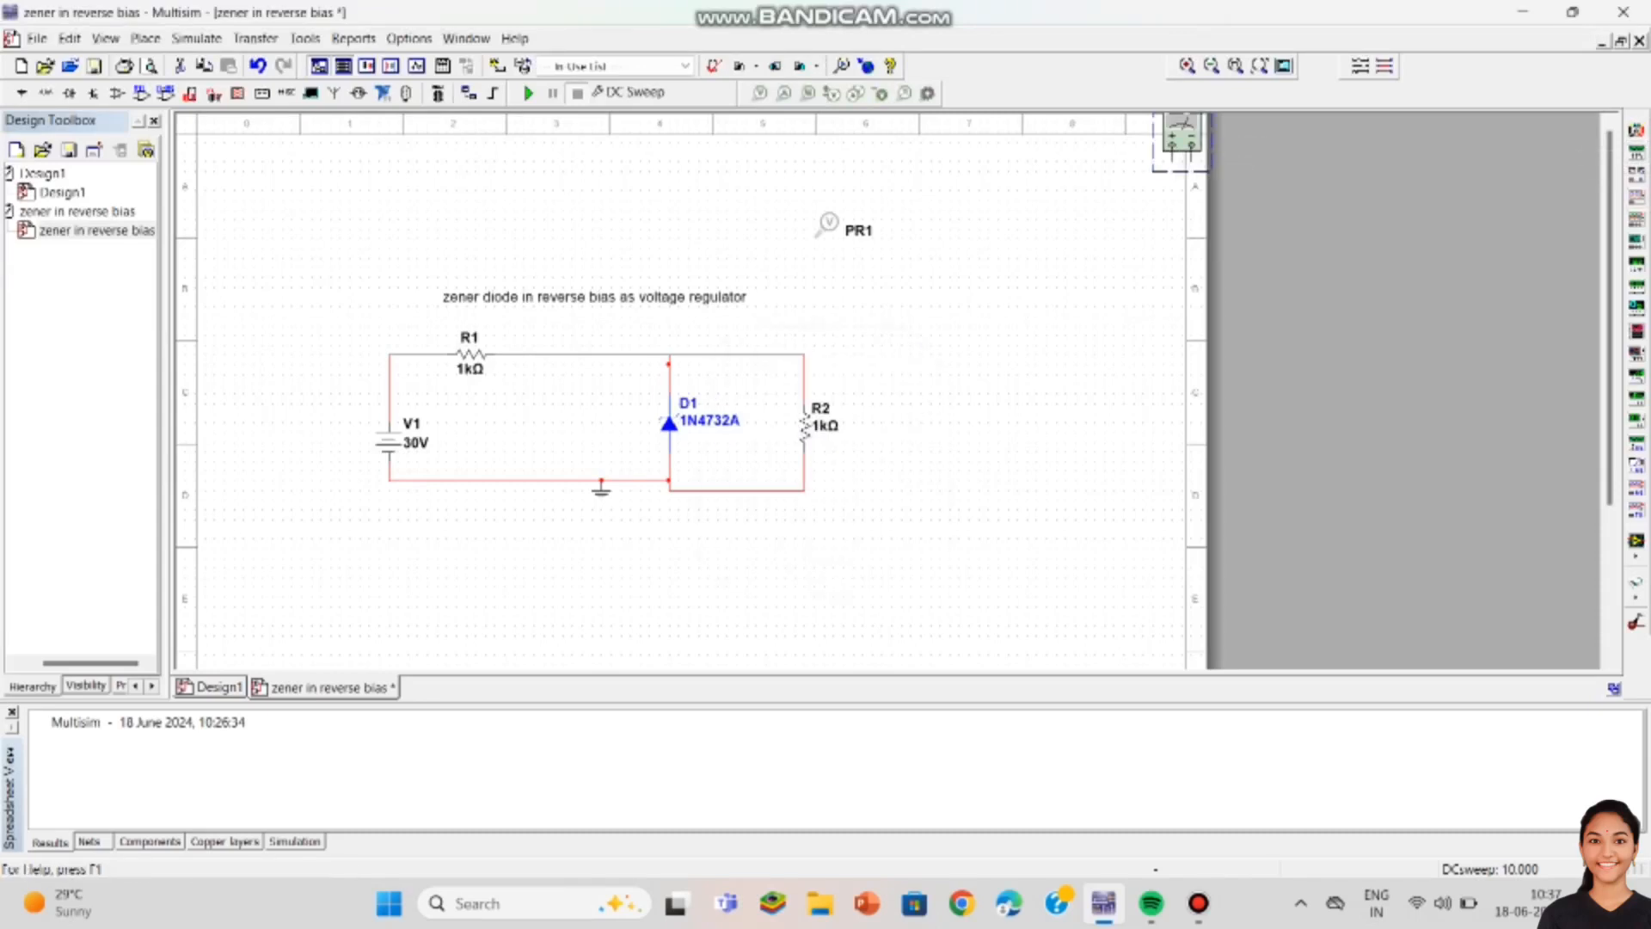
pyautogui.moveTo(1183, 133); pyautogui.dragTo(939, 411)
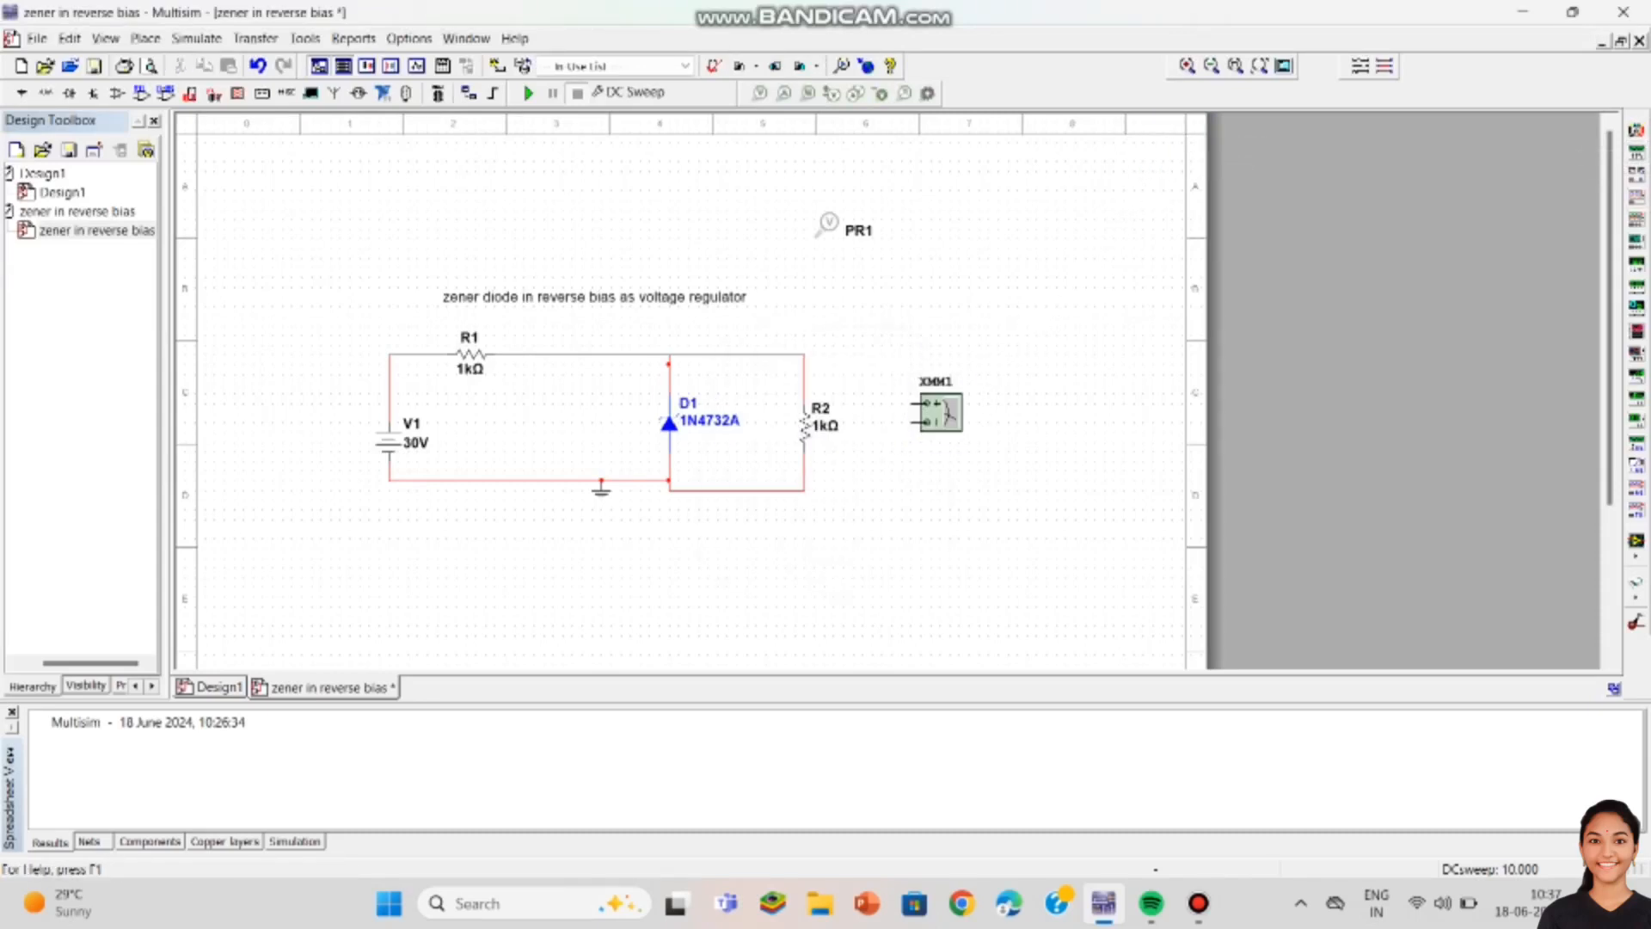
# Step: Wire the multimeter's terminals across resistor R2 and straighten the upper connecting wire in line with the top rail
pyautogui.click(912, 422)
pyautogui.click(912, 404)
pyautogui.click(920, 354)
pyautogui.click(804, 354)
pyautogui.click(920, 349)
pyautogui.moveTo(920, 345); pyautogui.dragTo(911, 355)
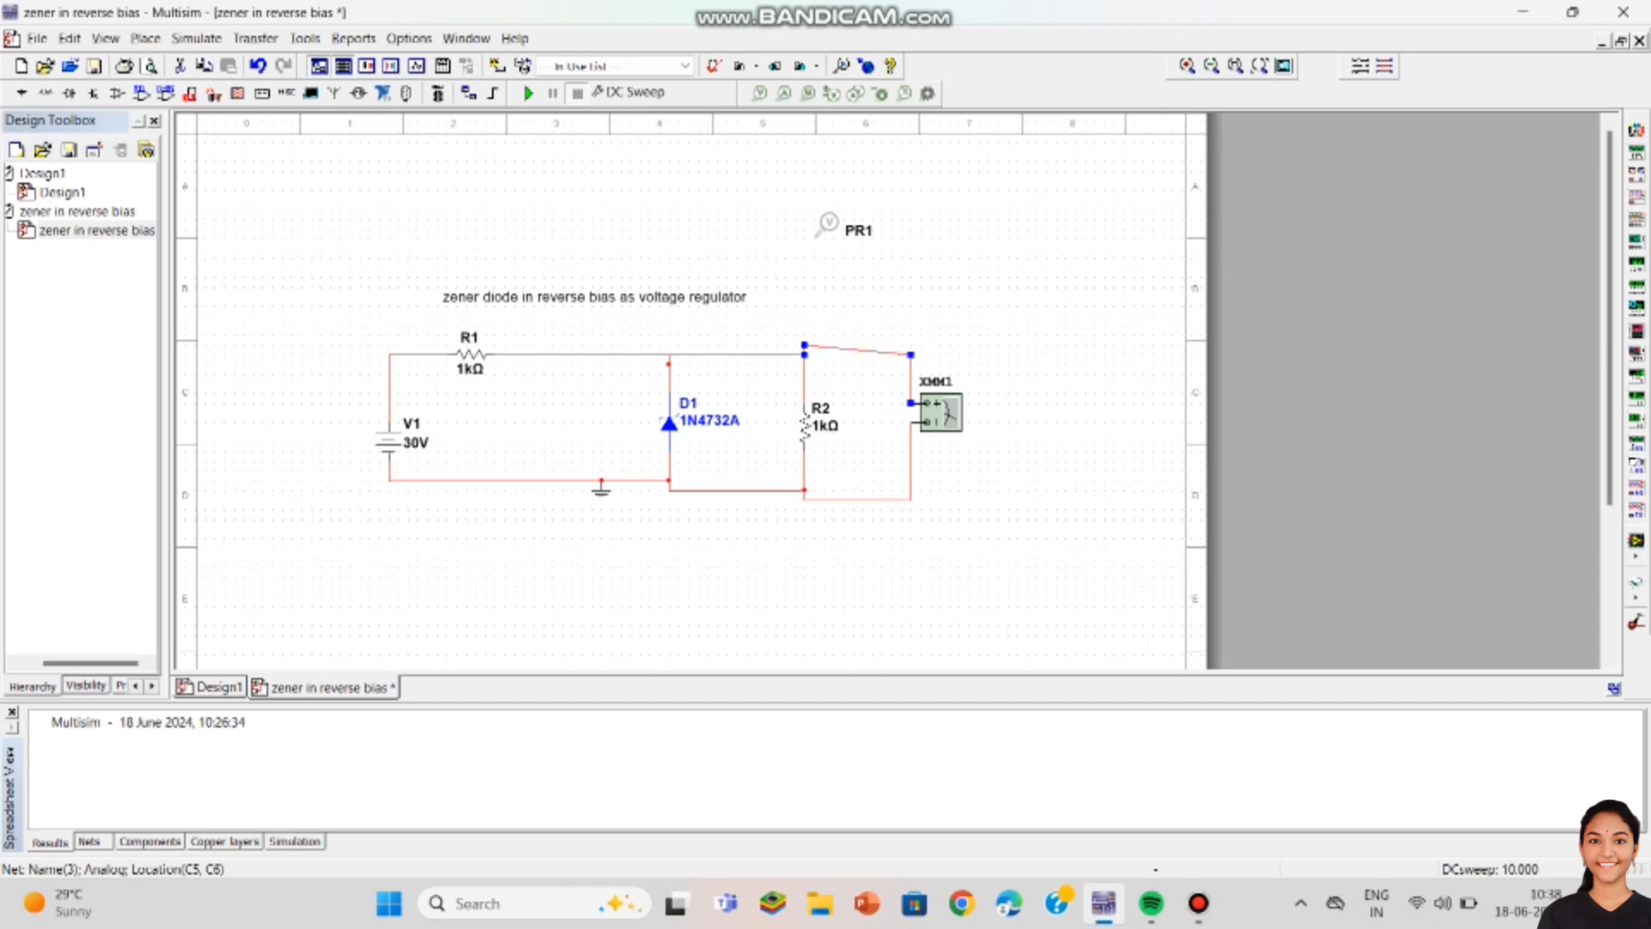
pyautogui.moveTo(804, 345); pyautogui.dragTo(805, 354)
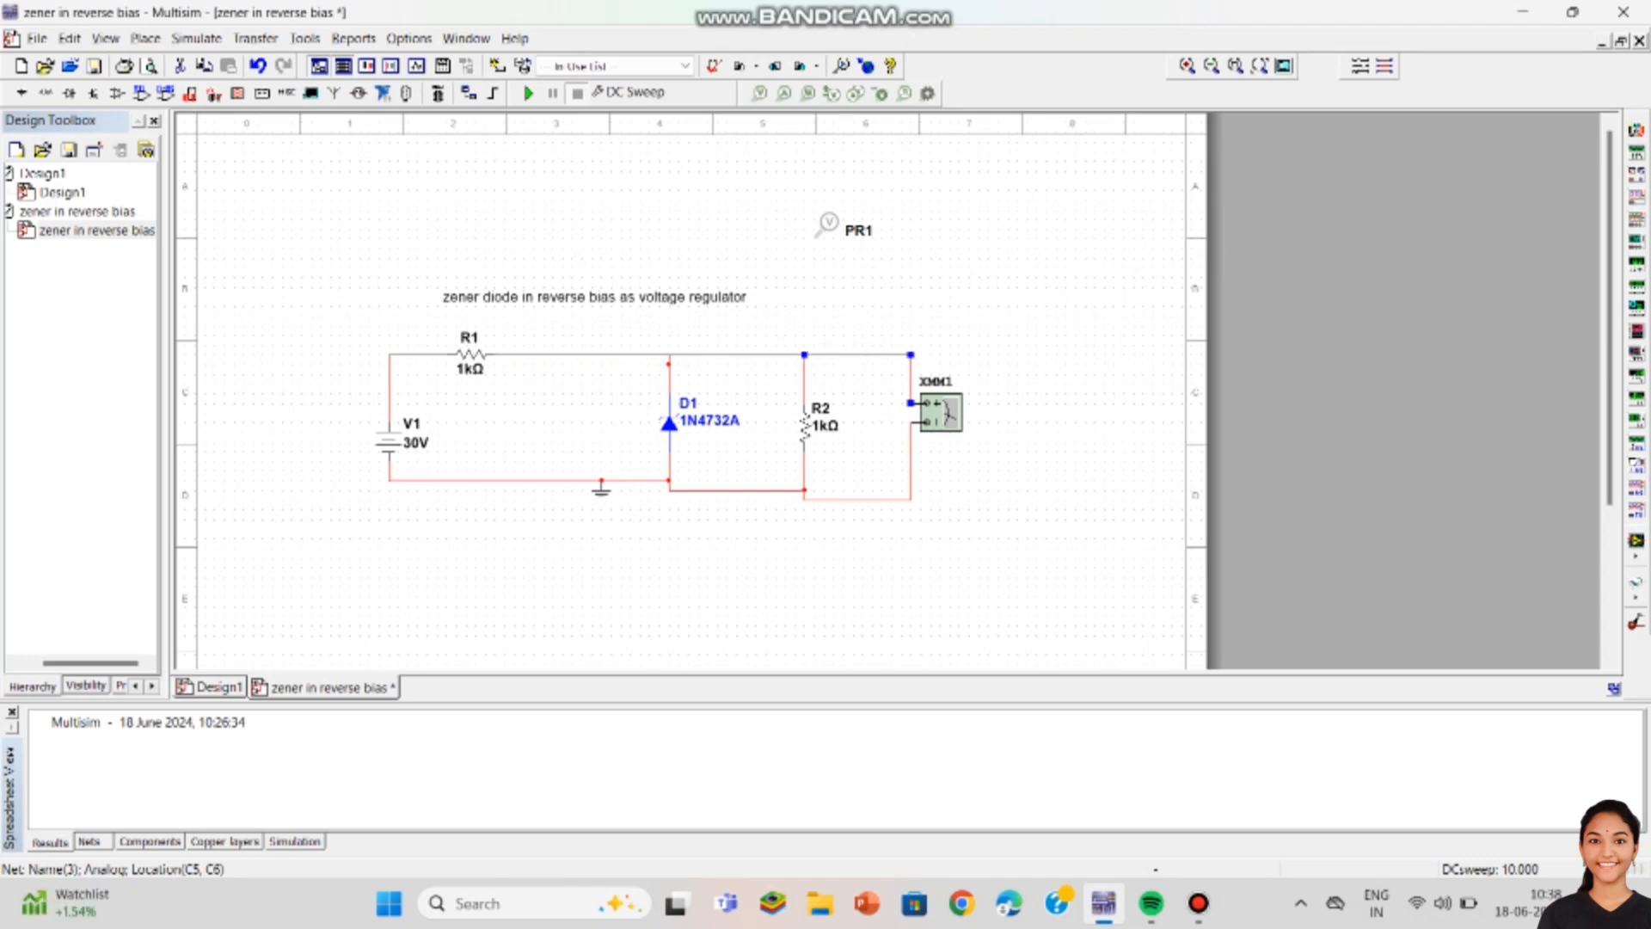
# Step: Attach probe PR1 to the wire corner above multimeter XMM1
pyautogui.click(847, 303)
pyautogui.doubleClick(860, 354)
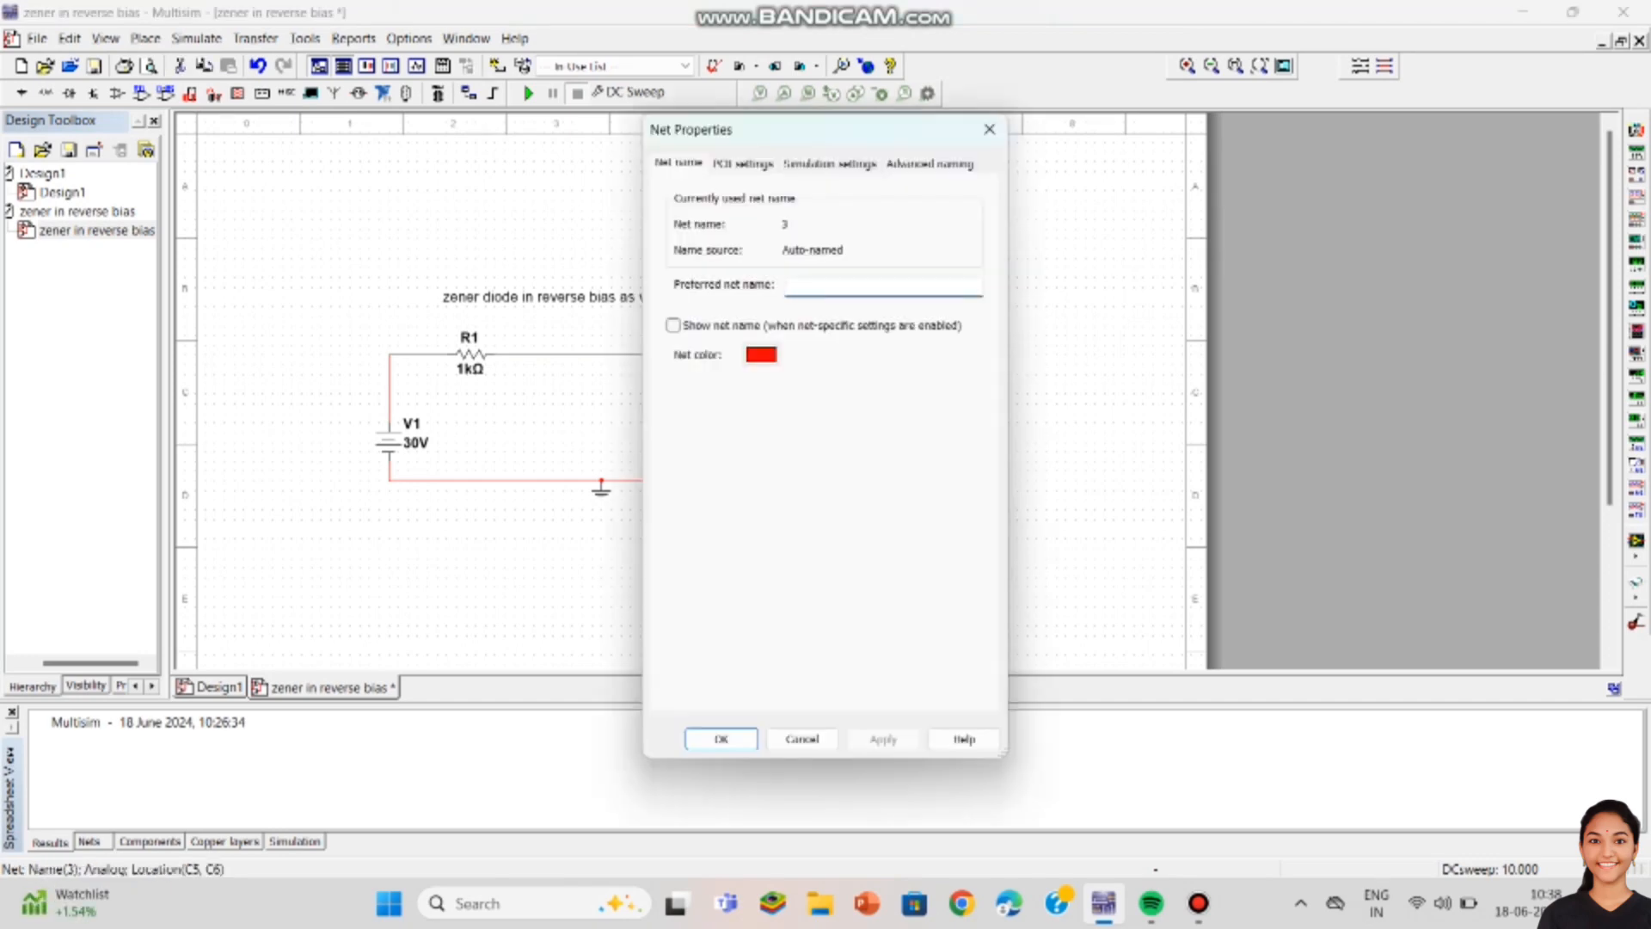
pyautogui.click(989, 128)
pyautogui.moveTo(827, 225); pyautogui.dragTo(925, 350)
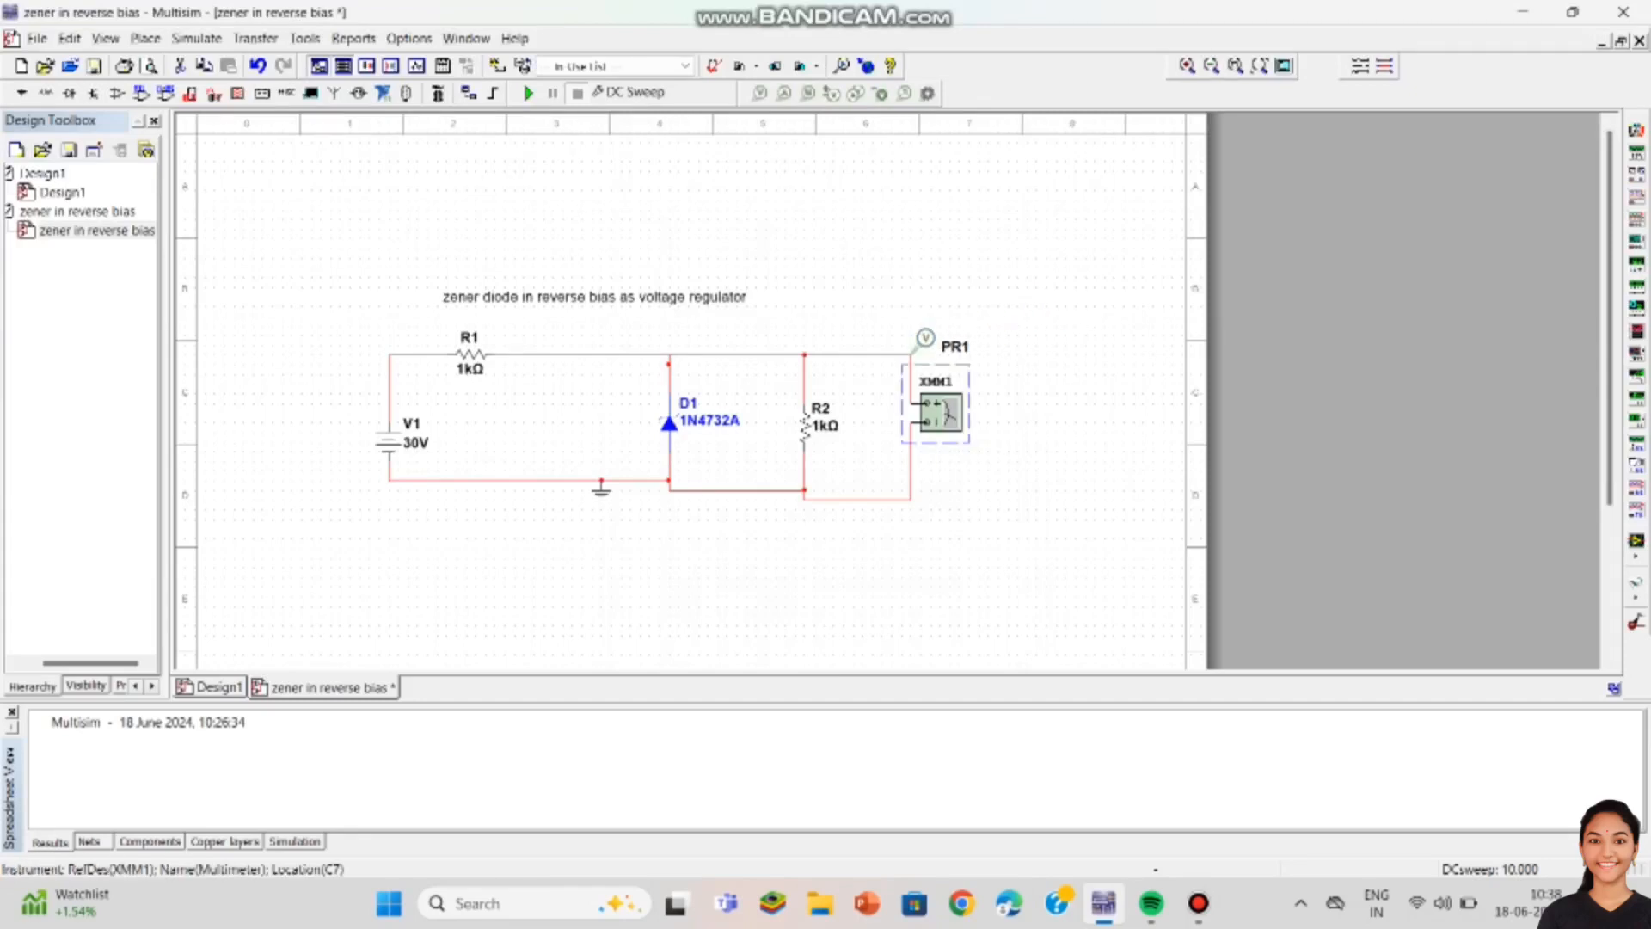
pyautogui.doubleClick(941, 412)
pyautogui.click(897, 363)
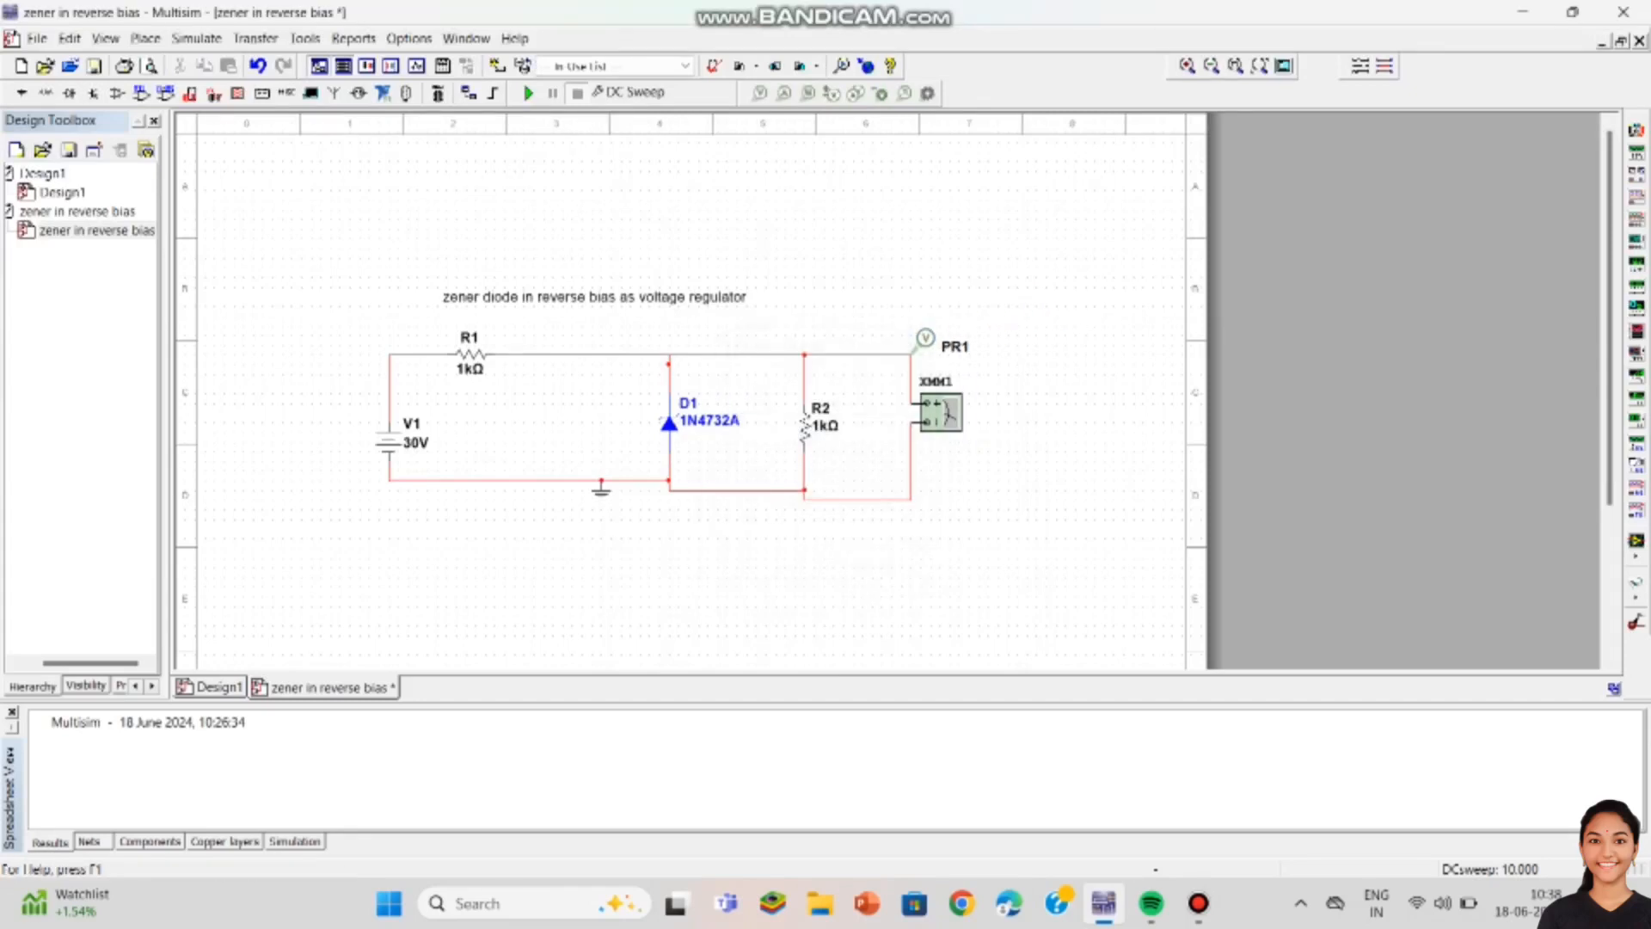
# Step: Add V(3) to the DC Sweep output variables alongside V(PR1) and run the sweep
pyautogui.click(197, 39)
pyautogui.click(261, 142)
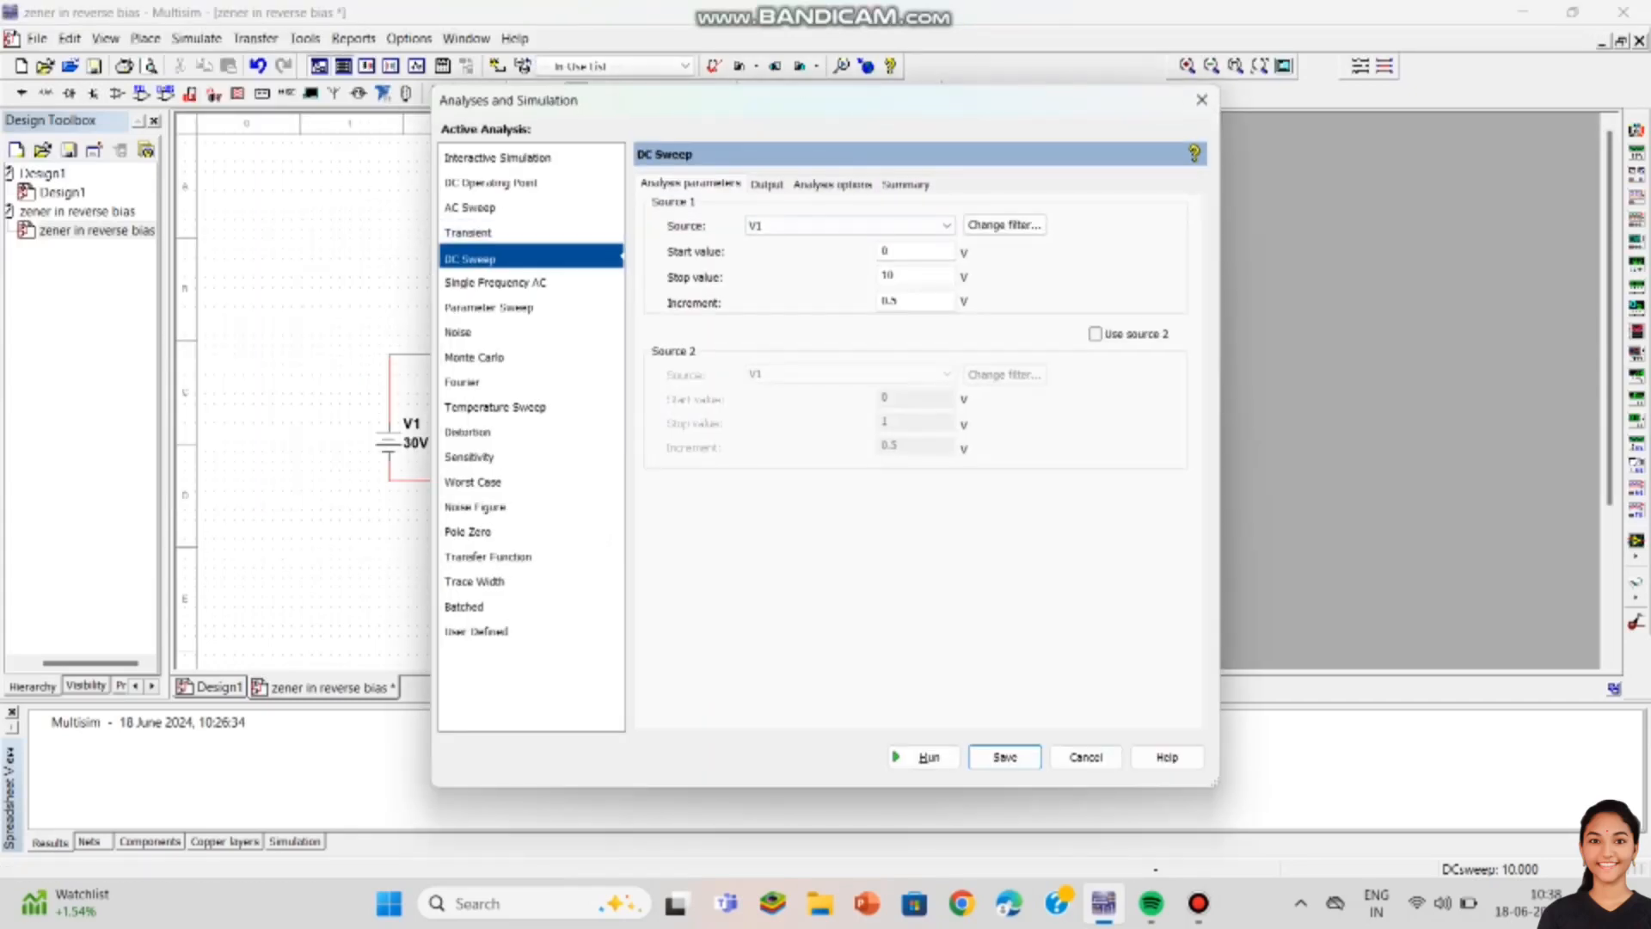
pyautogui.click(766, 177)
pyautogui.moveTo(602, 95); pyautogui.dragTo(1213, 143)
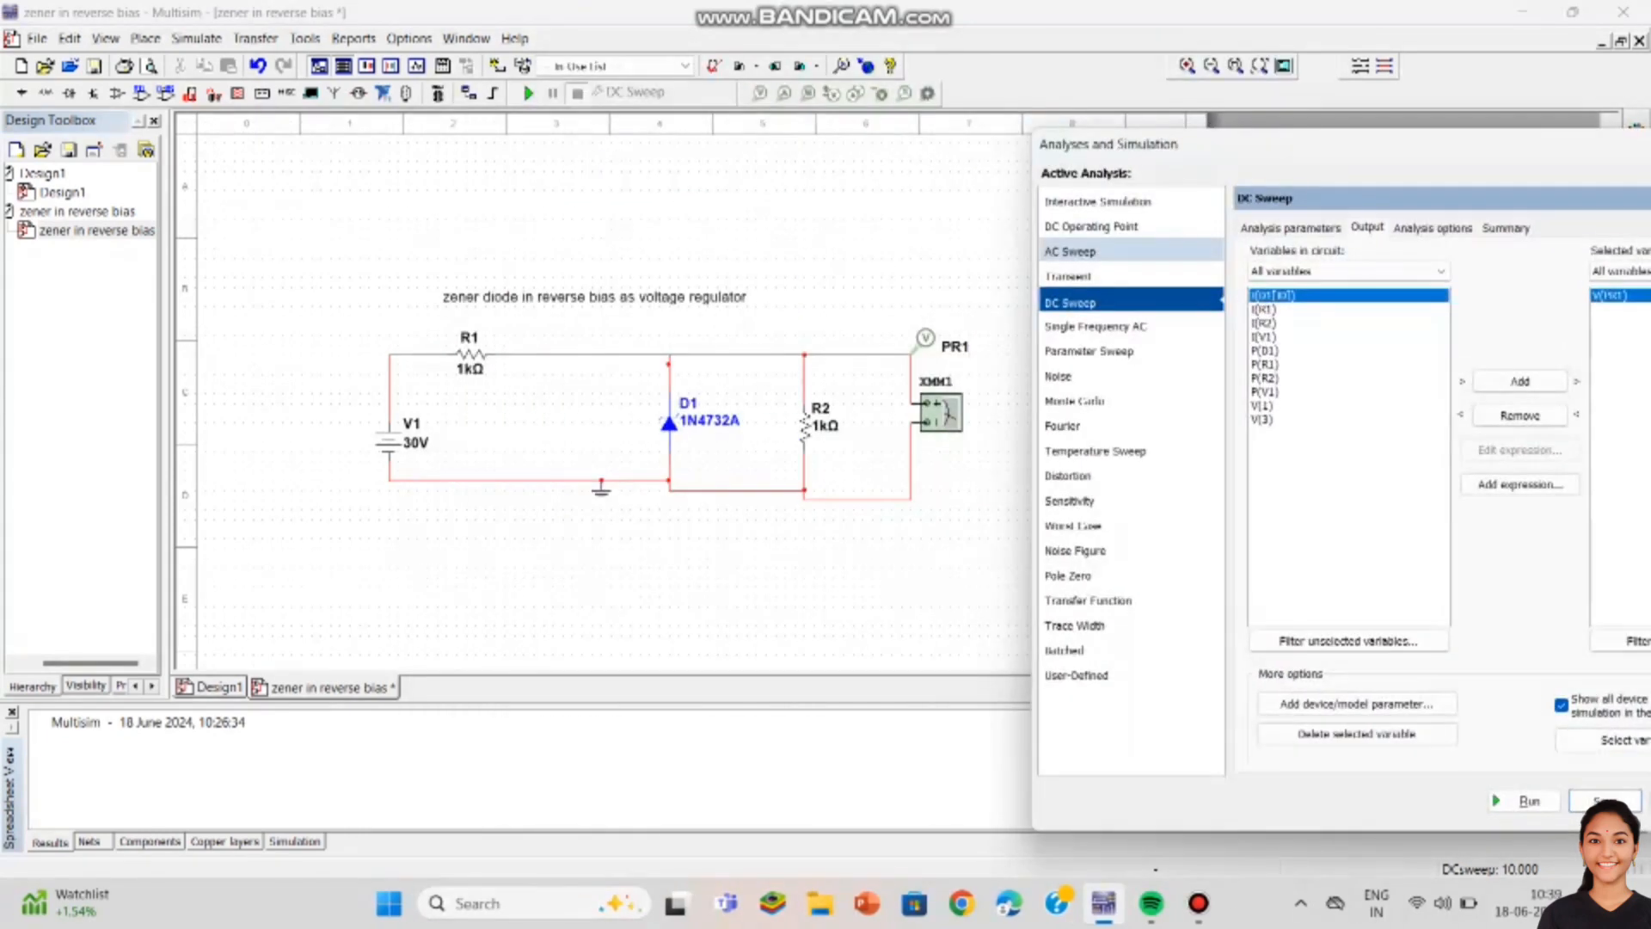
pyautogui.click(1261, 420)
pyautogui.click(1521, 381)
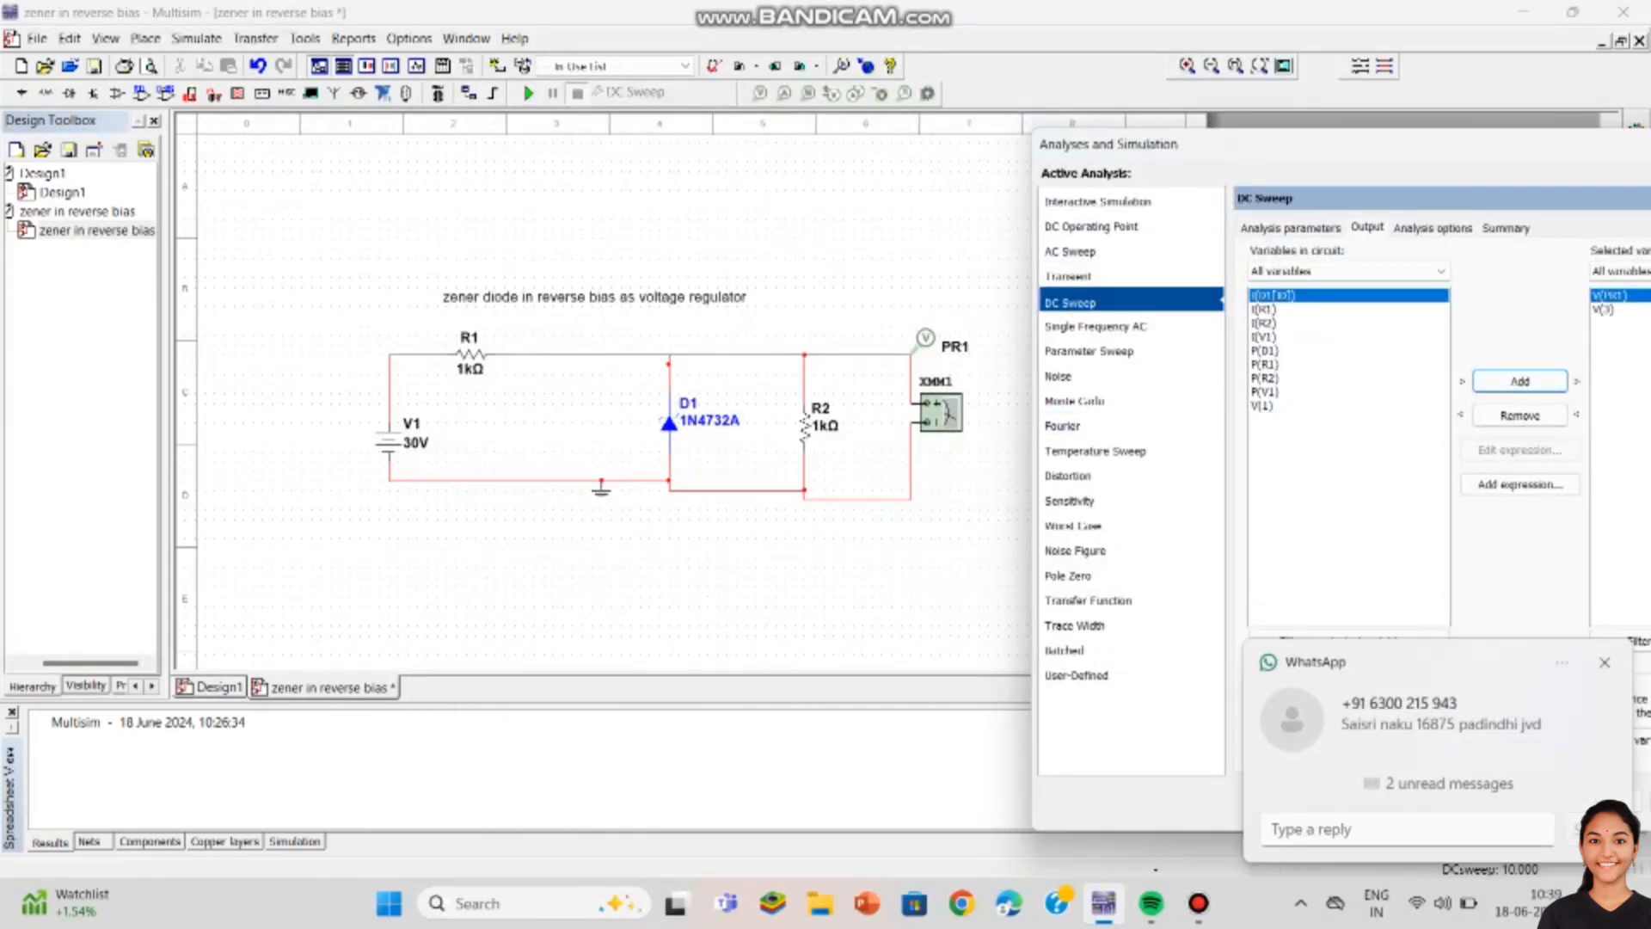
pyautogui.click(1526, 800)
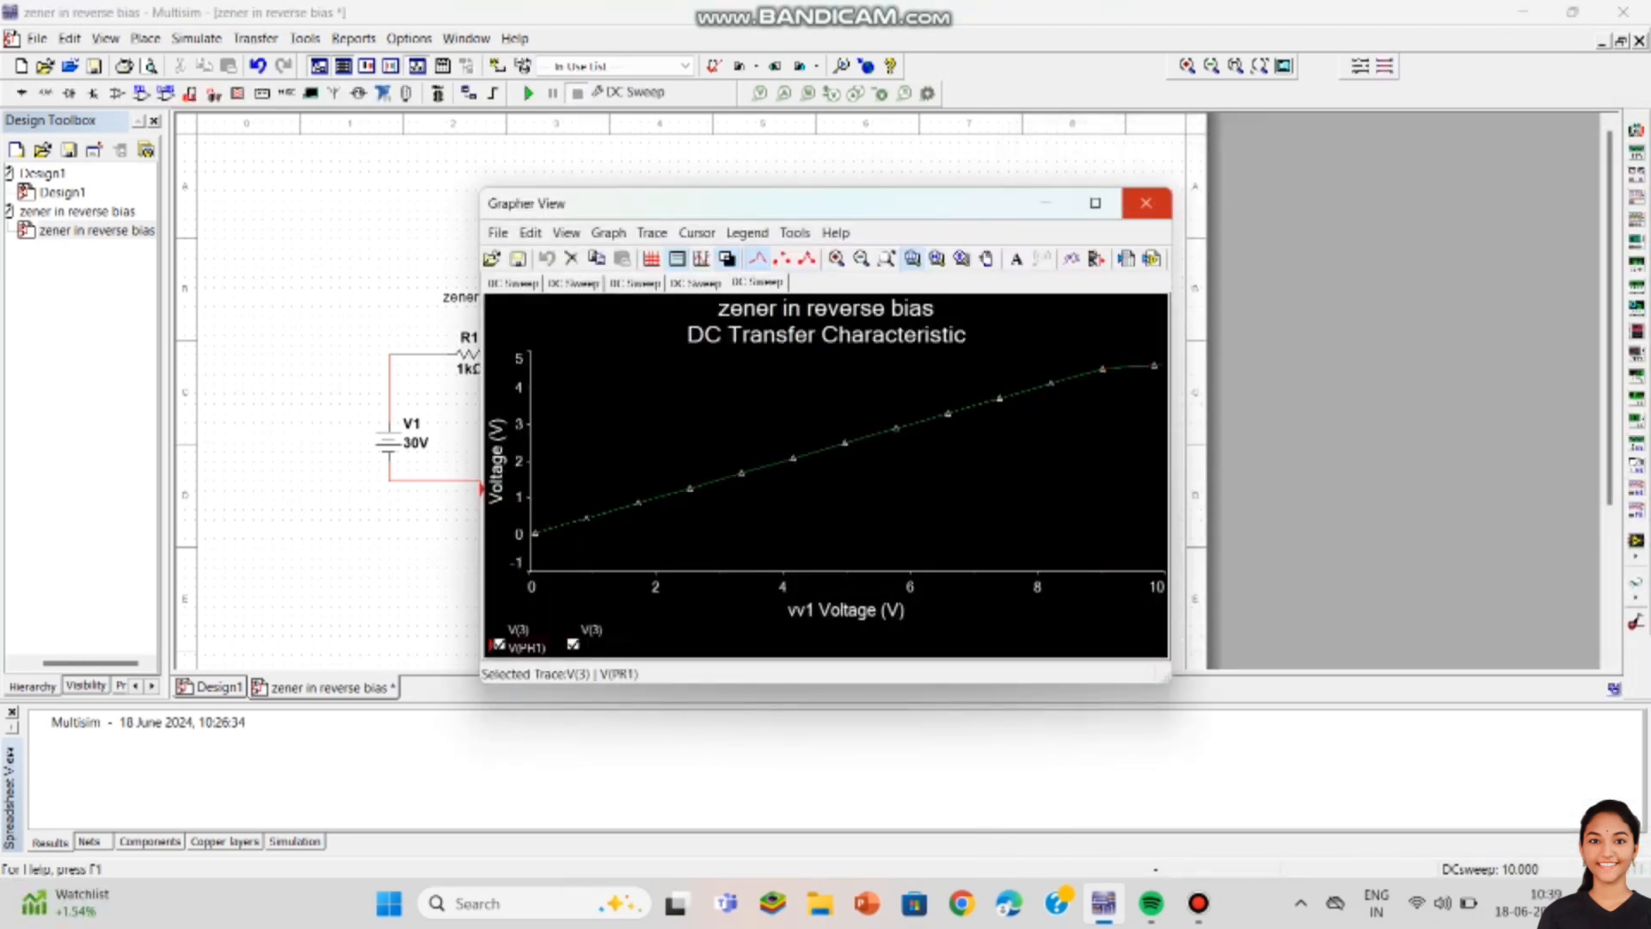
# Step: Close the resulting graph and reopen the DC Sweep analysis parameters
pyautogui.click(1146, 203)
pyautogui.click(196, 38)
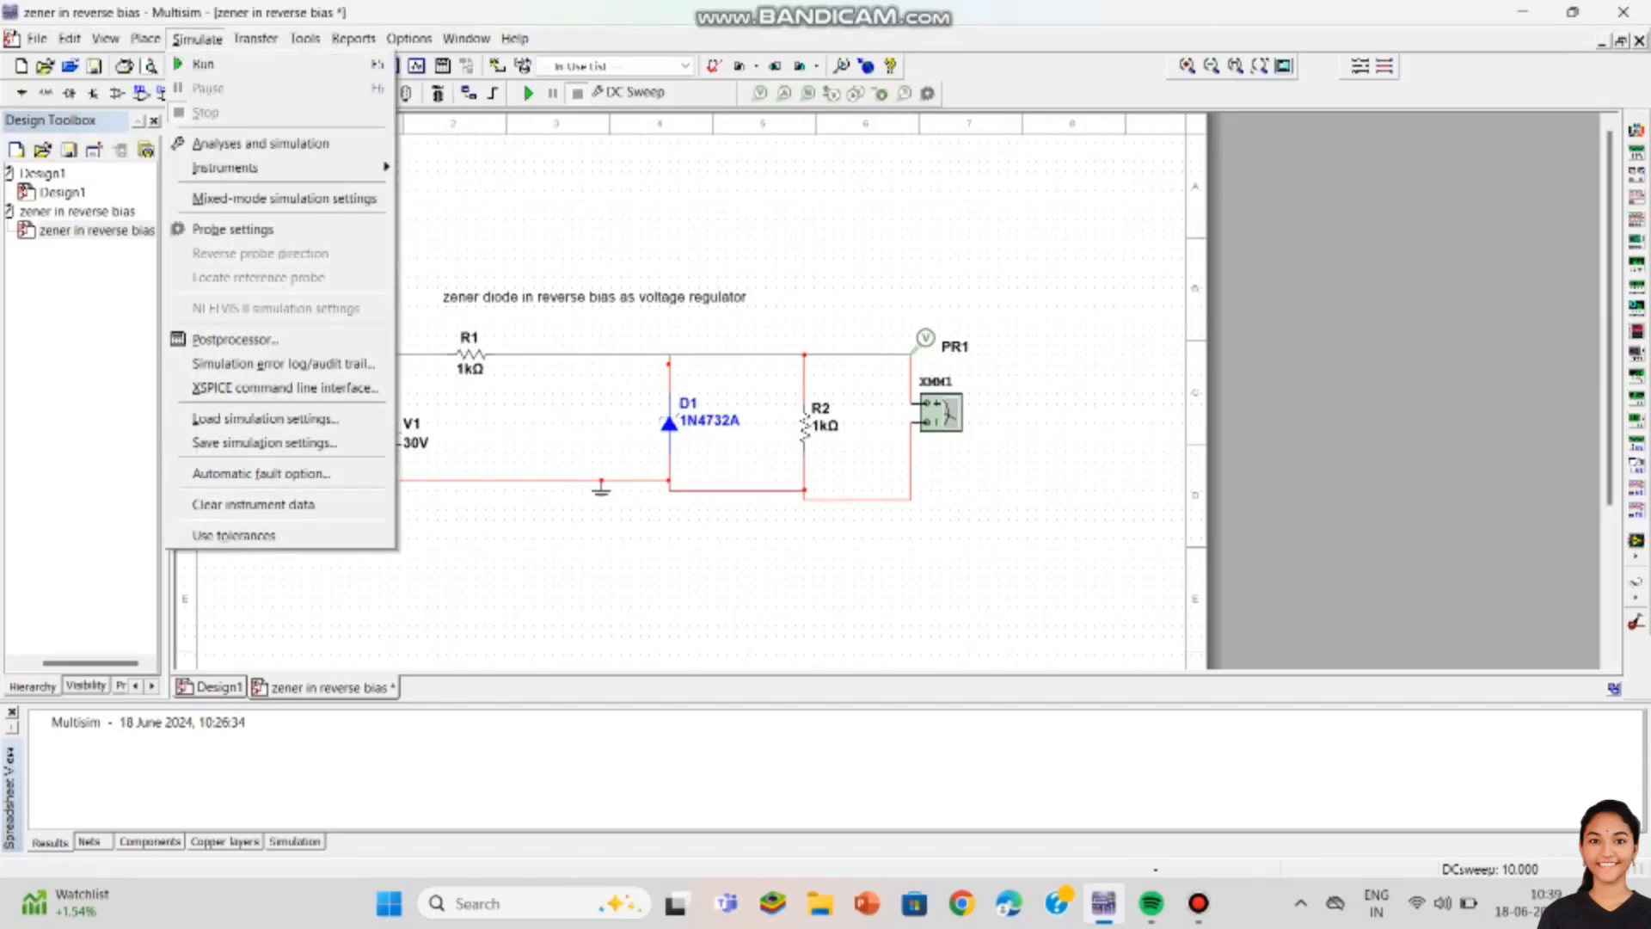
pyautogui.click(259, 143)
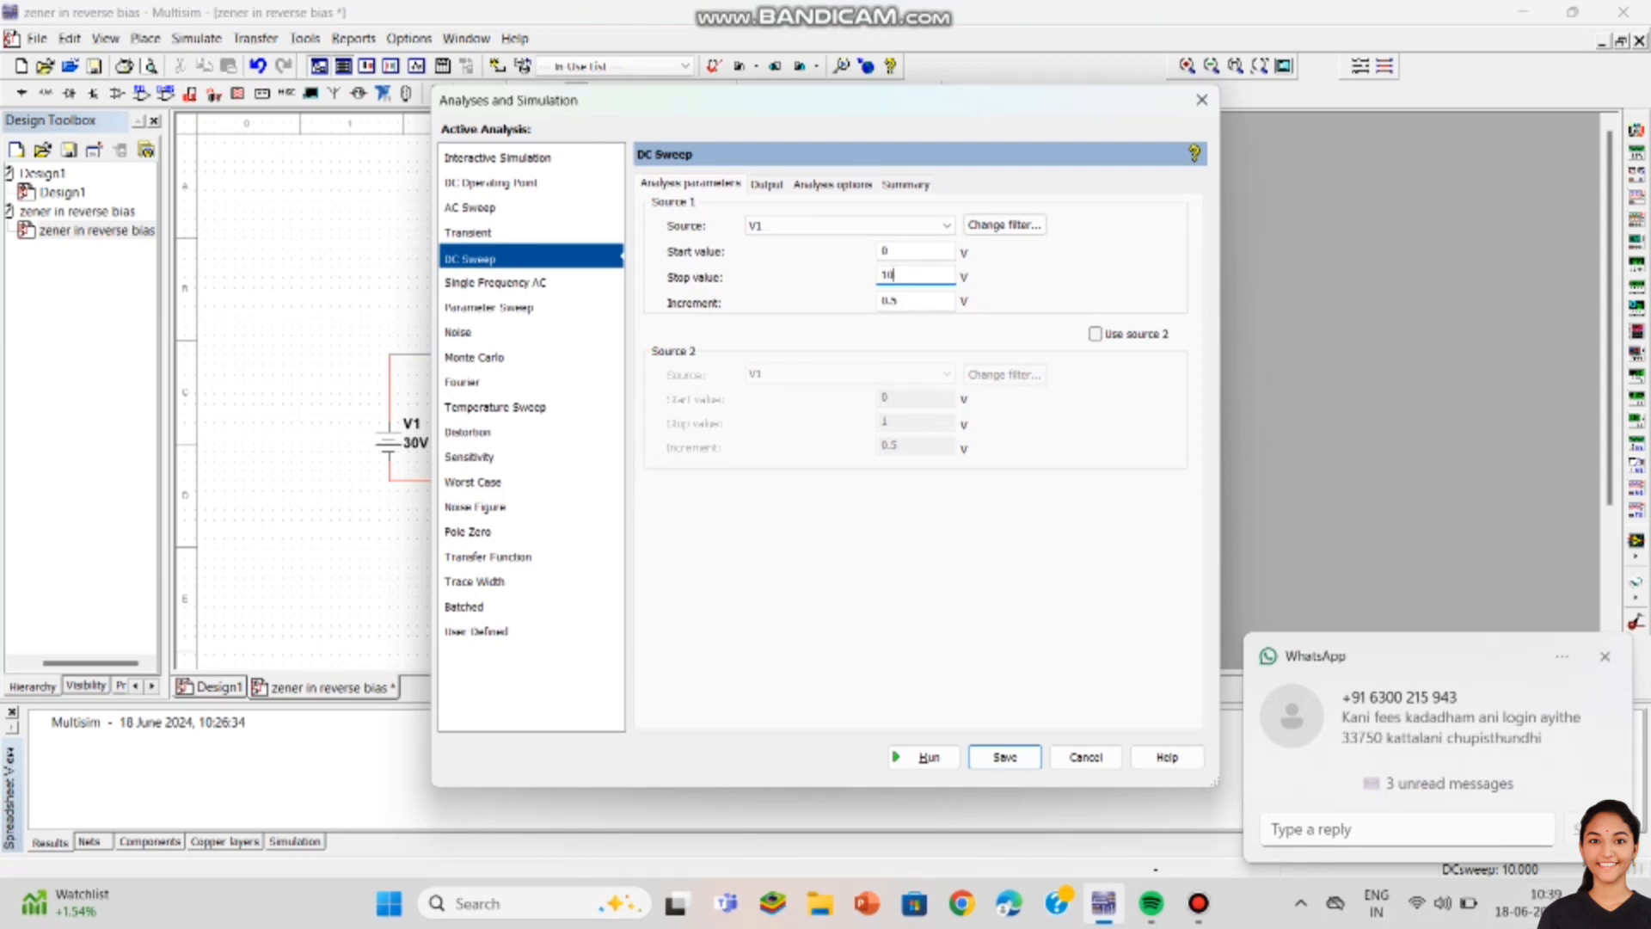
# Step: Dismiss the incoming message notification and disconnect the computer from the Wi-Fi network
pyautogui.click(1605, 656)
pyautogui.click(1443, 903)
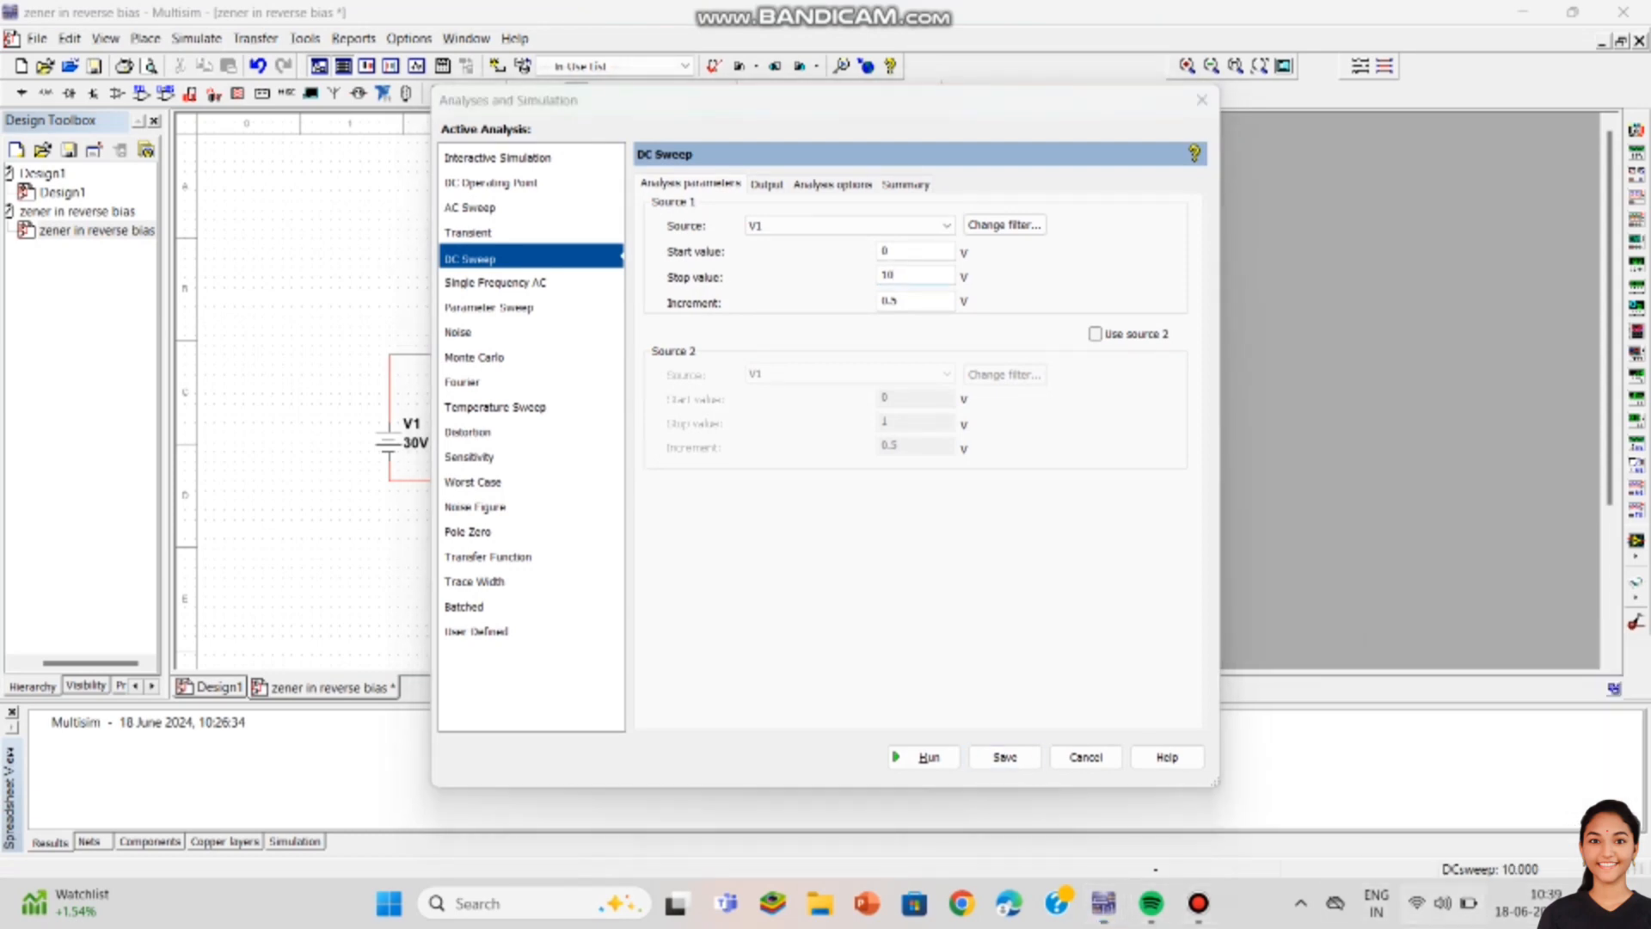
pyautogui.click(1355, 387)
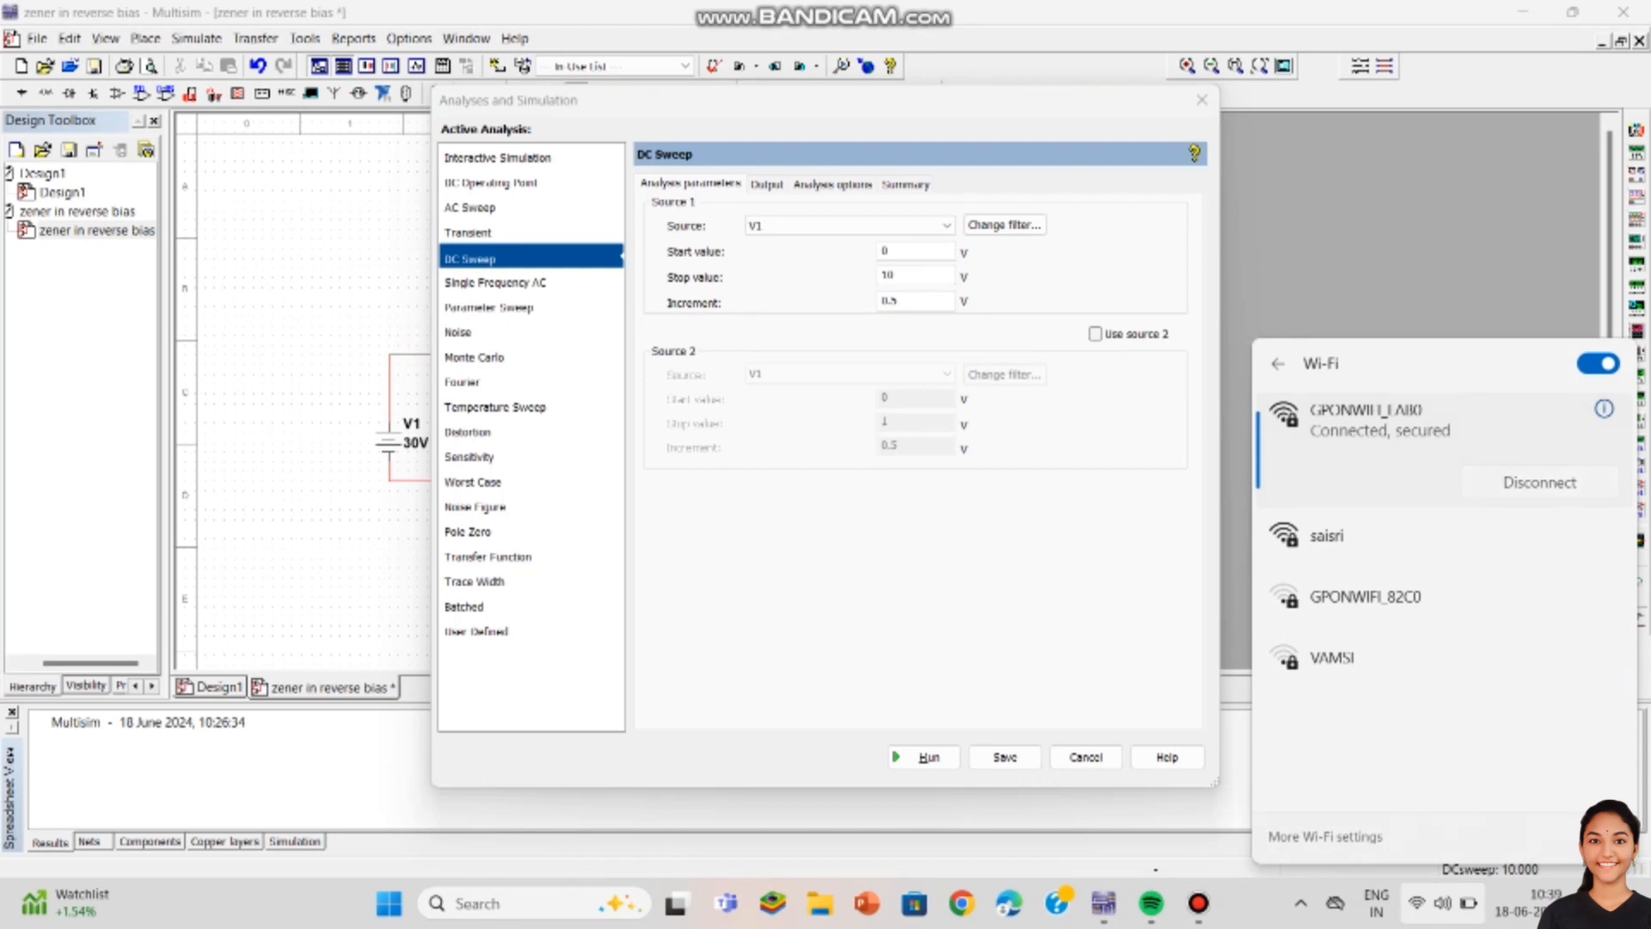
pyautogui.click(1539, 483)
# Step: Set the DC Sweep stop value for V1 to 20 V and run the sweep
pyautogui.click(915, 276)
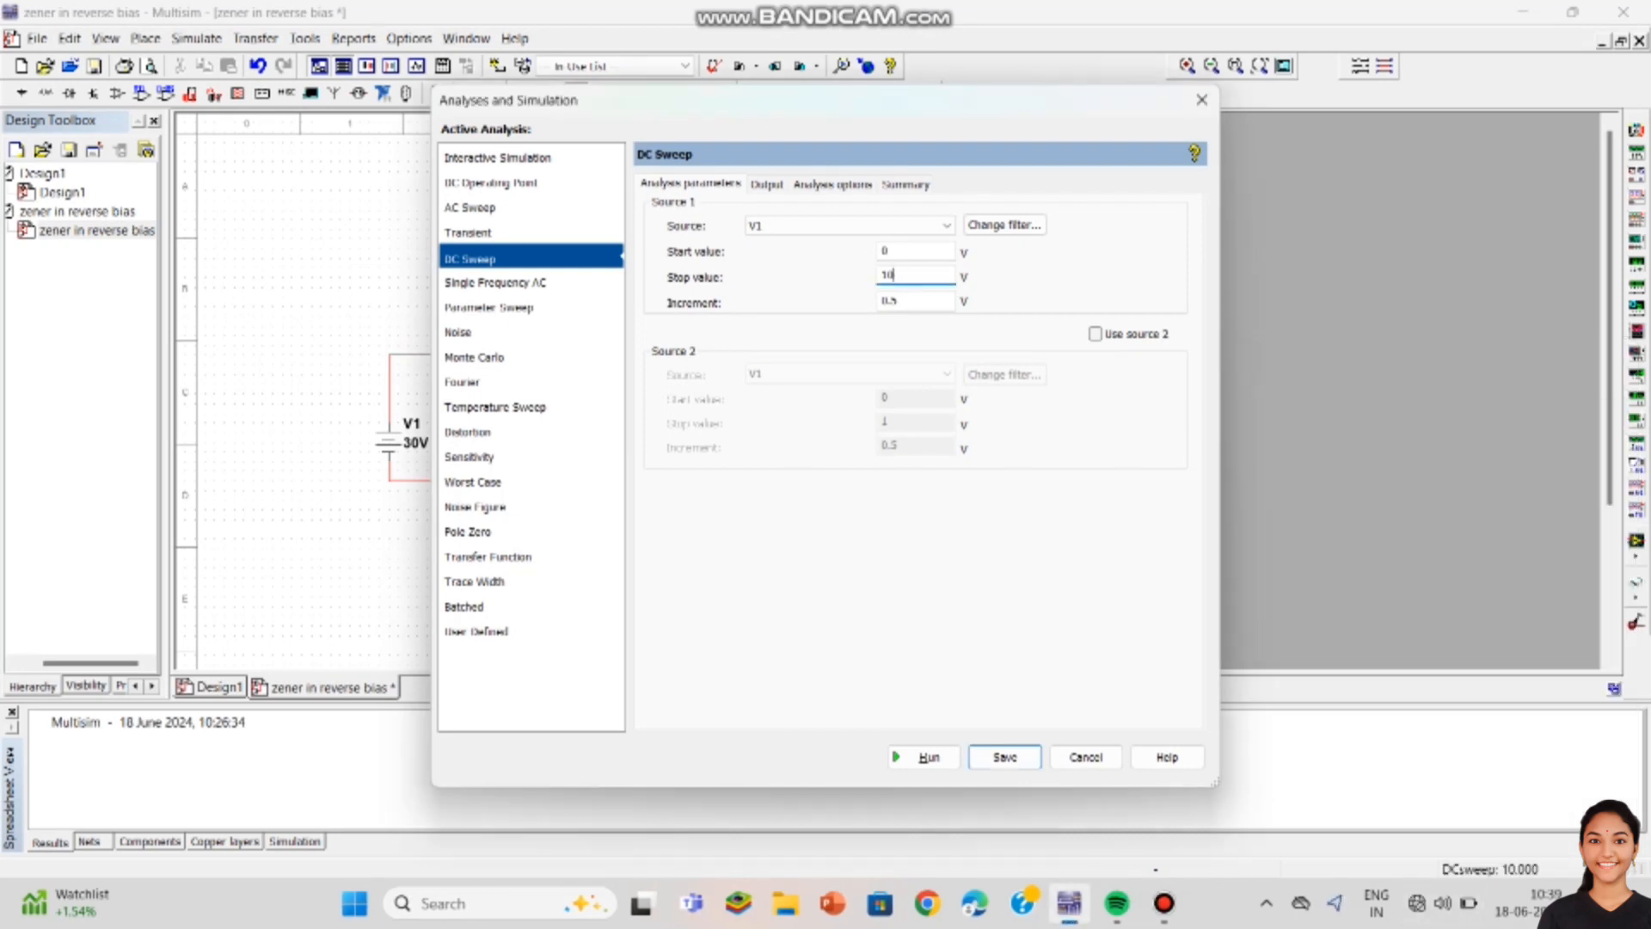
pyautogui.write('20')
pyautogui.click(923, 757)
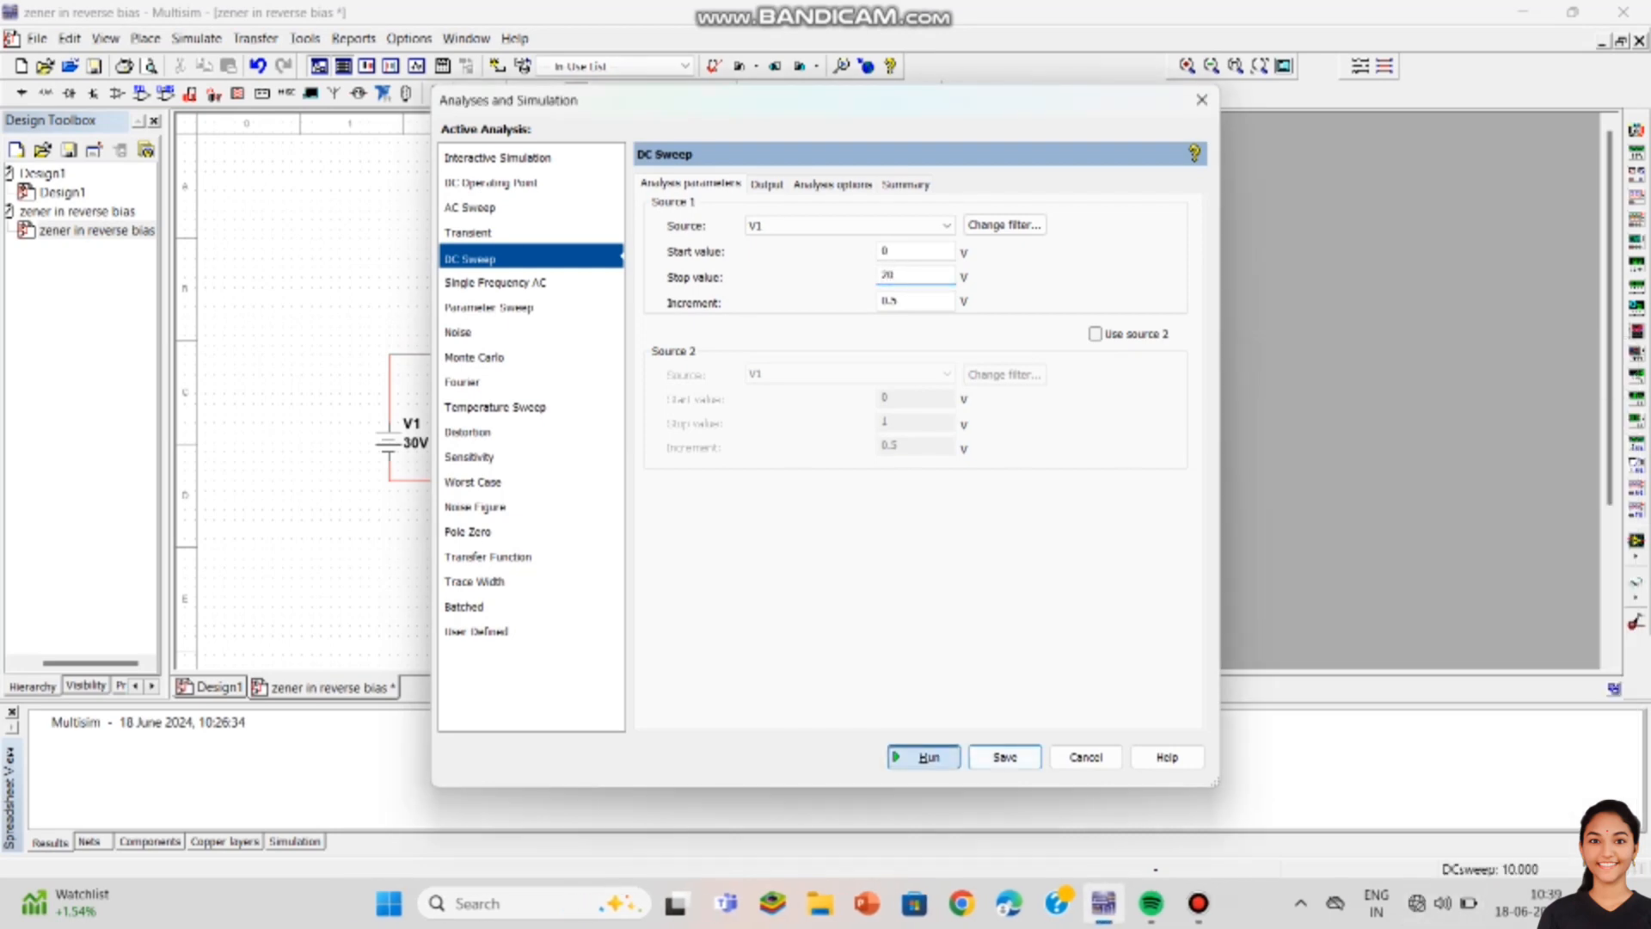
# Step: Change the graph's title from the default to "as voltage regulator" and close the graph window
pyautogui.doubleClick(869, 469)
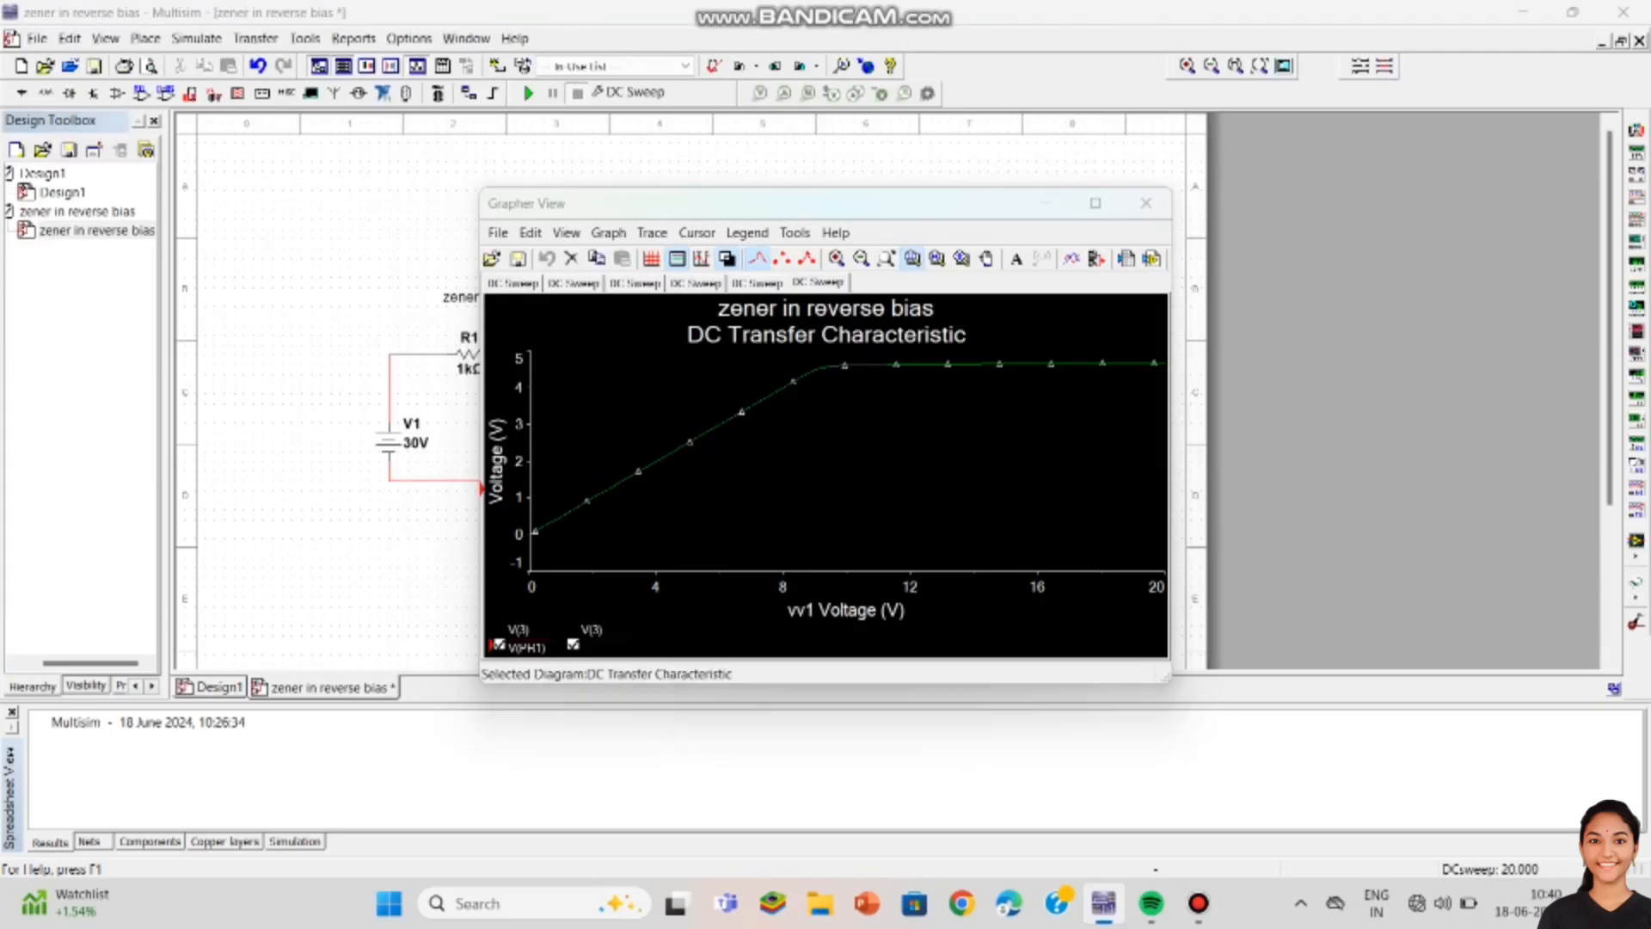
pyautogui.click(772, 284)
pyautogui.press('BackSpace')
pyautogui.press('BackSpace')
pyautogui.press('BackSpace')
pyautogui.press('BackSpace')
pyautogui.press('BackSpace')
pyautogui.press('BackSpace')
pyautogui.press('BackSpace')
pyautogui.press('BackSpace')
pyautogui.press('BackSpace')
pyautogui.press('BackSpace')
pyautogui.press('BackSpace')
pyautogui.press('BackSpace')
pyautogui.press('BackSpace')
pyautogui.press('BackSpace')
pyautogui.press('BackSpace')
pyautogui.press('BackSpace')
pyautogui.press('BackSpace')
pyautogui.press('BackSpace')
pyautogui.press('BackSpace')
pyautogui.press('BackSpace')
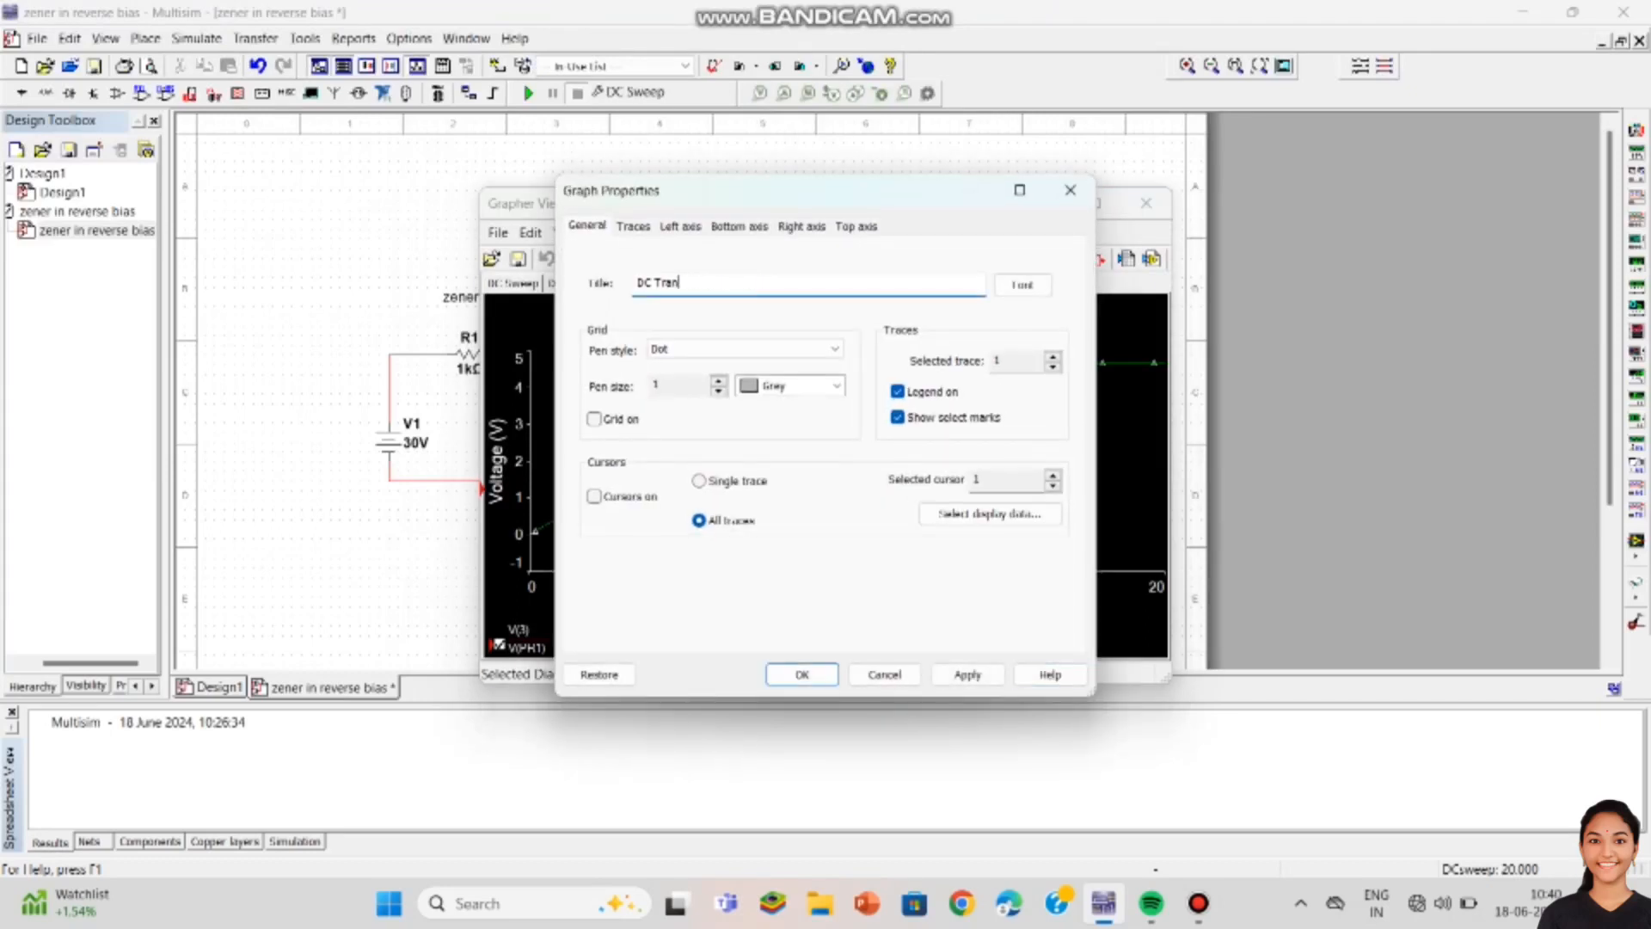
pyautogui.write('as voltage regulator')
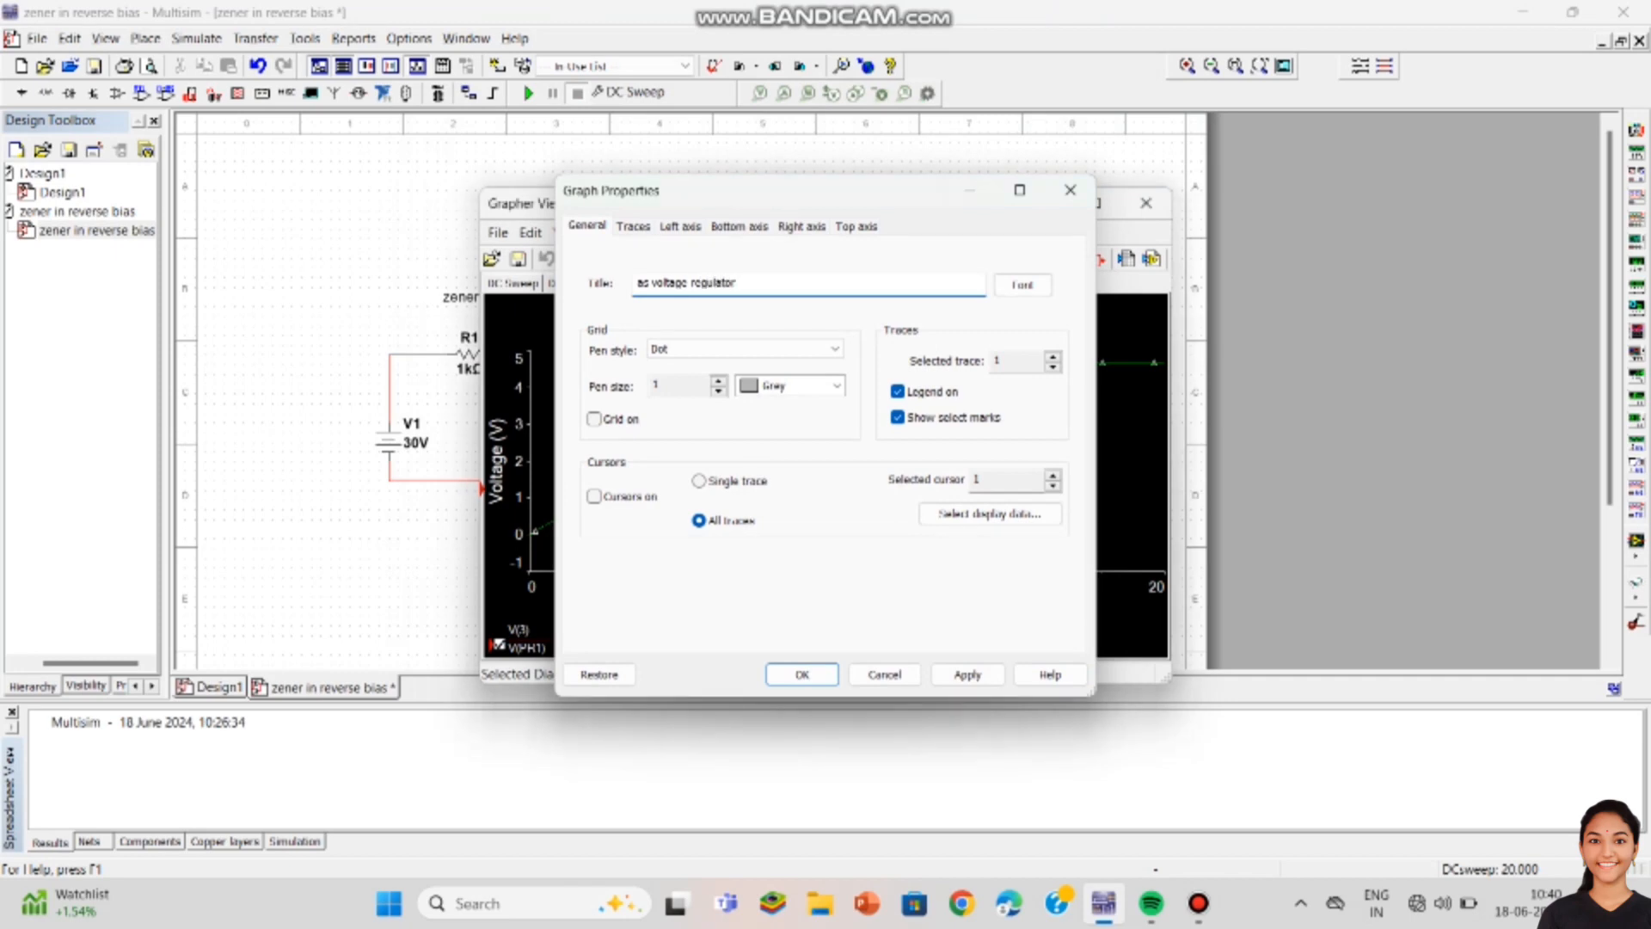
pyautogui.press('Return')
pyautogui.click(1147, 203)
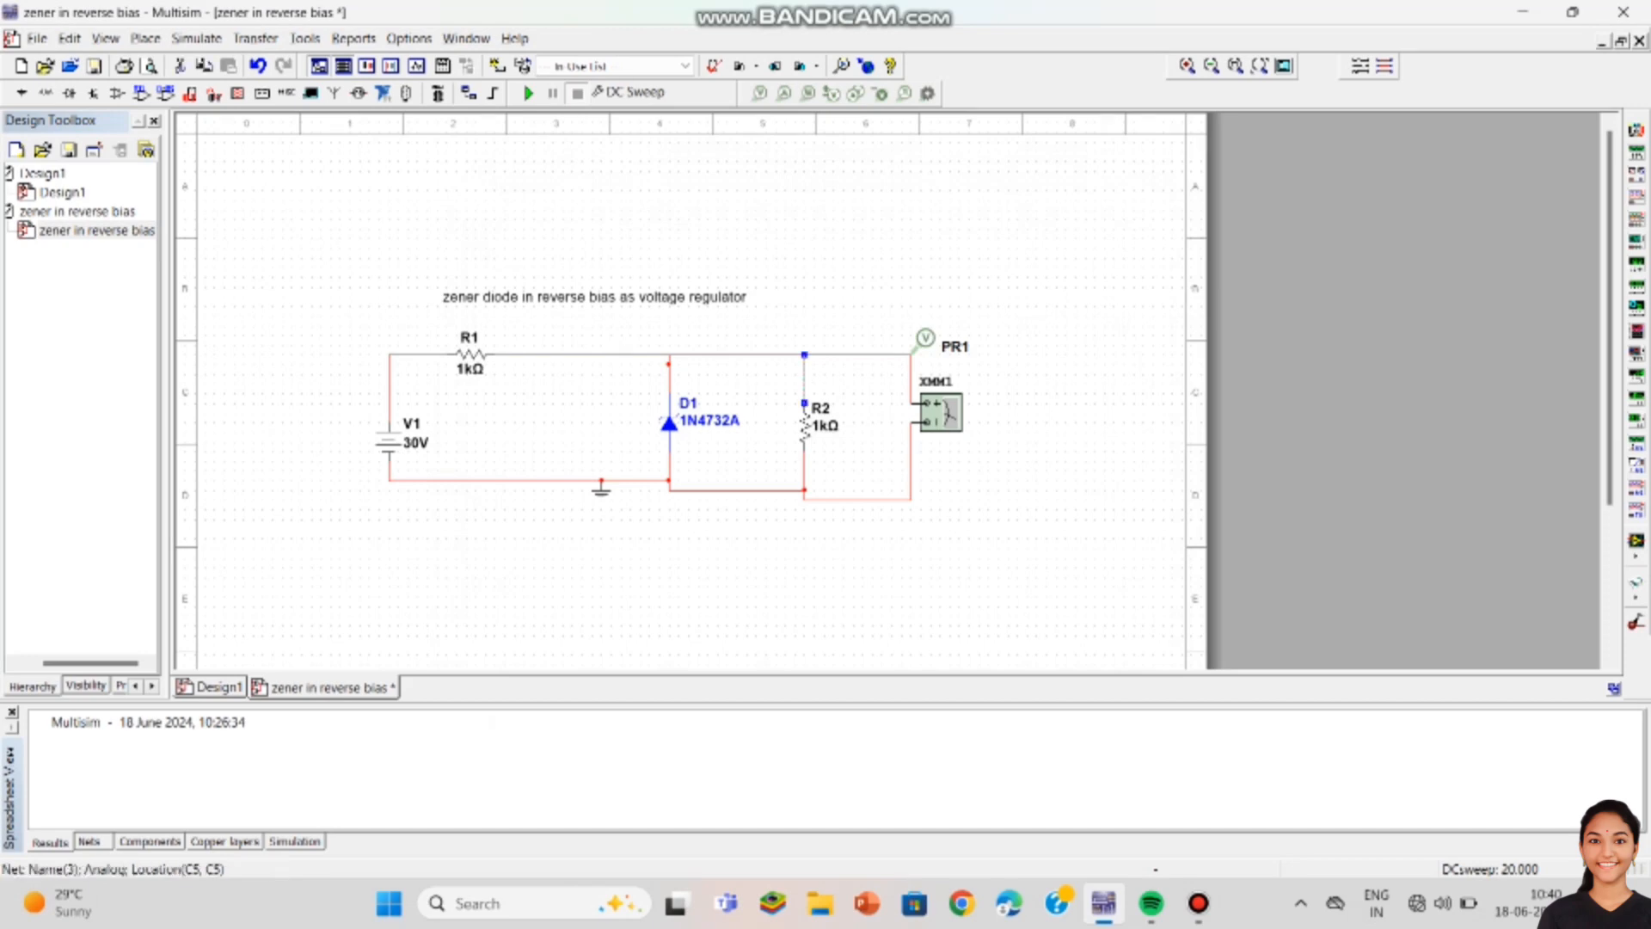
# Step: Delete the wires connecting R2's upper and lower ends to the circuit
pyautogui.press('Delete')
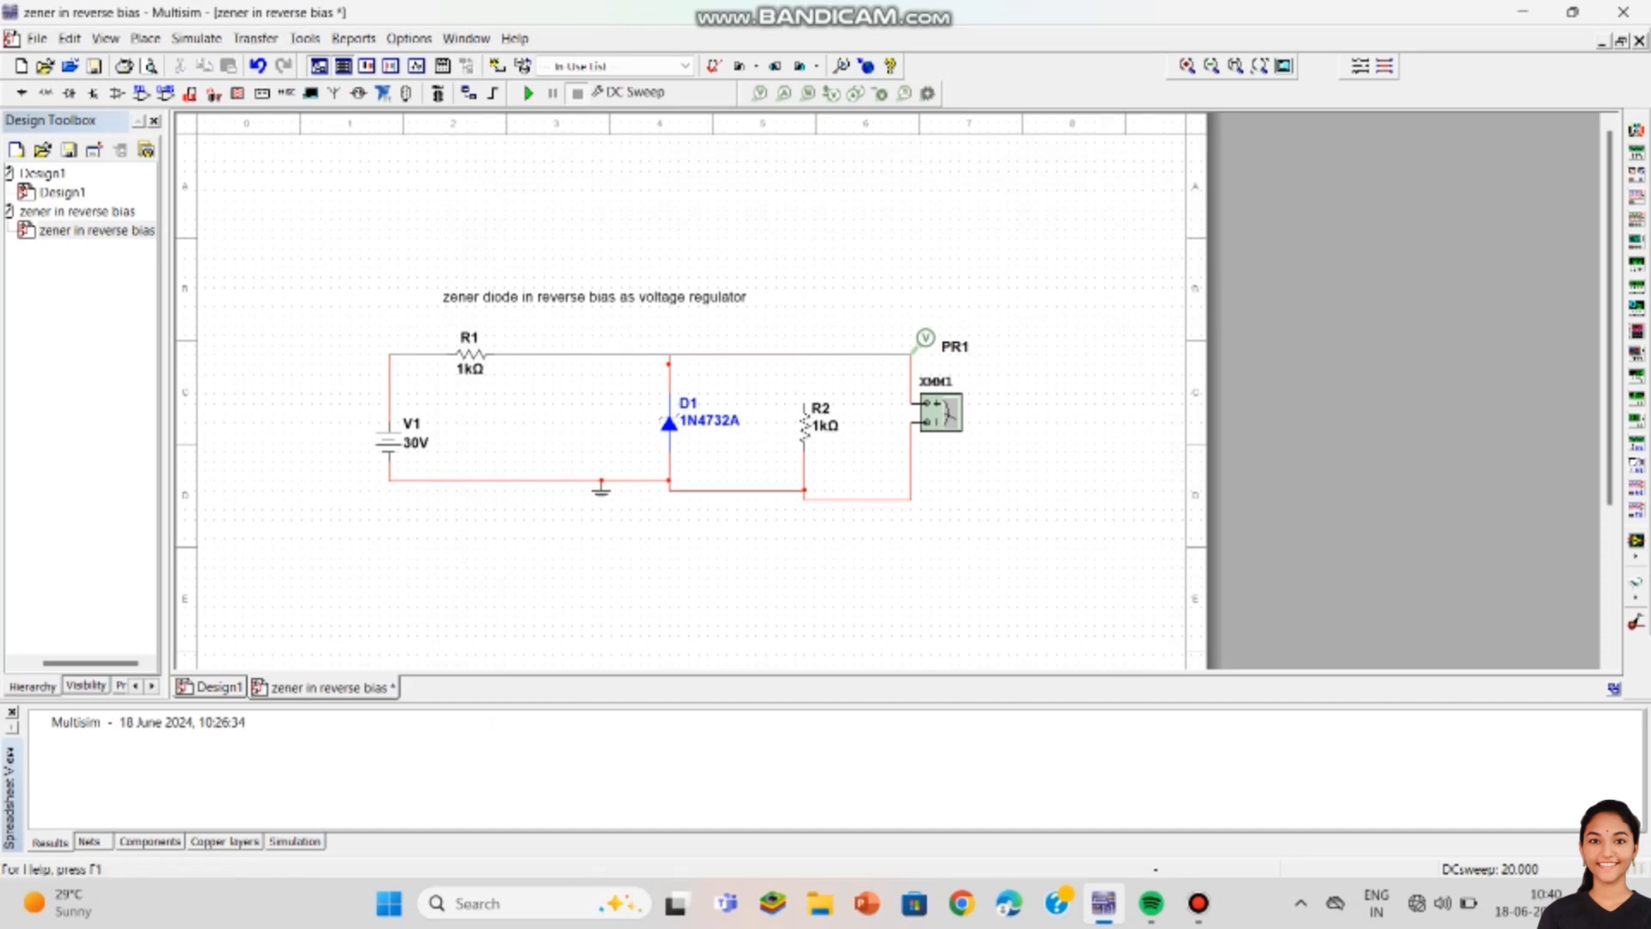
pyautogui.doubleClick(804, 470)
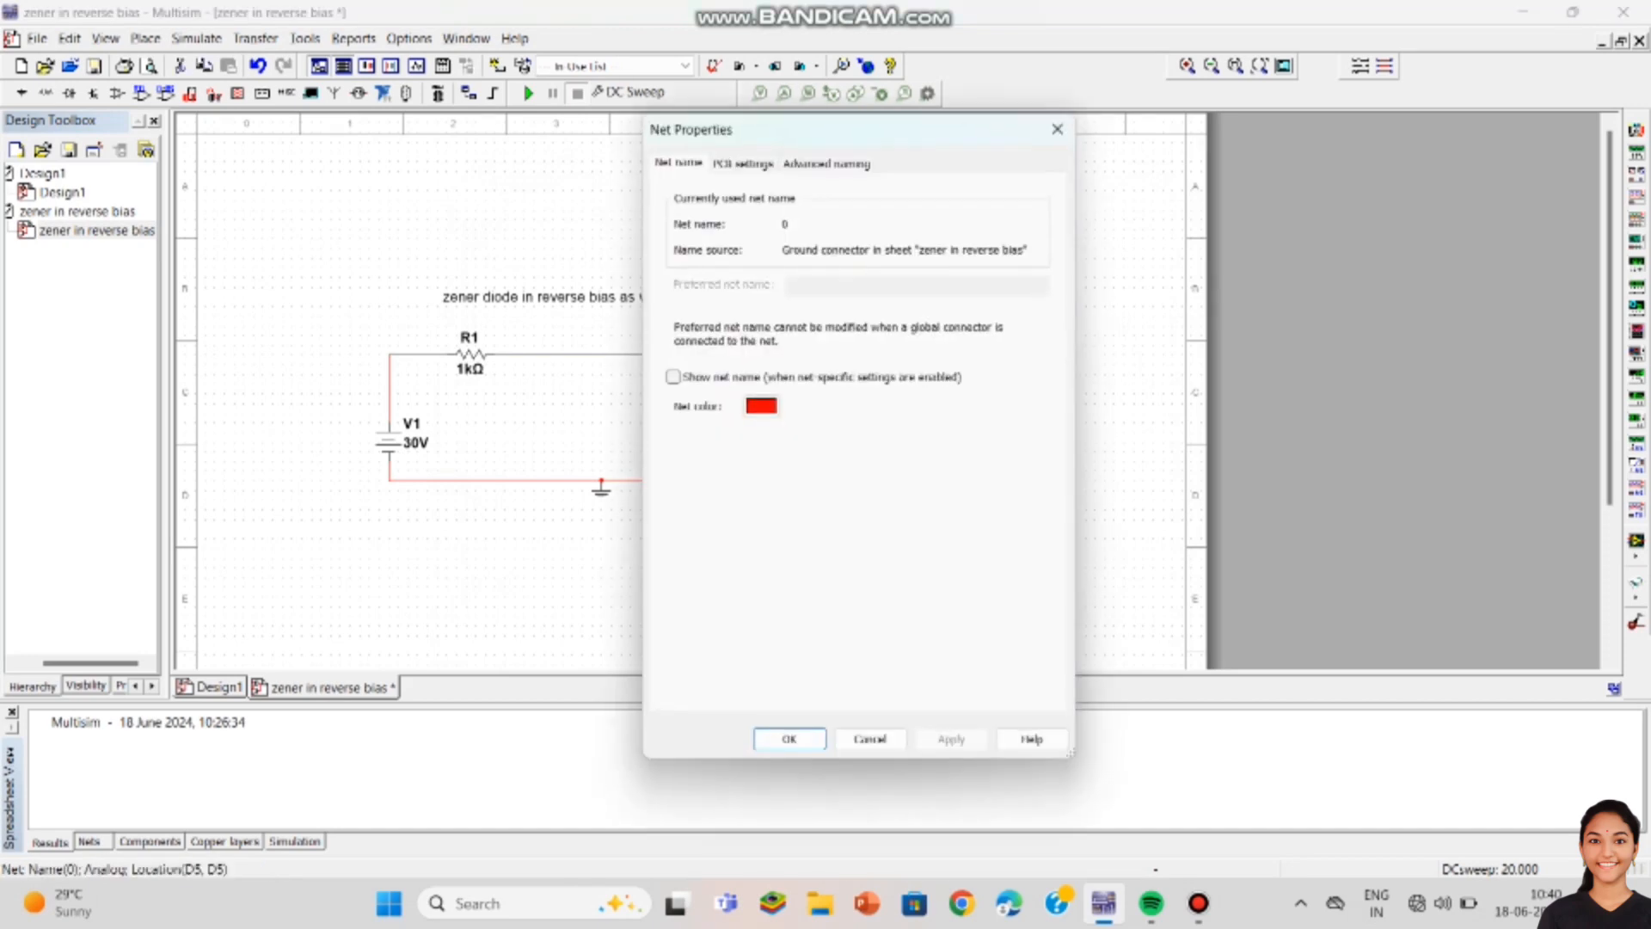
pyautogui.click(1057, 129)
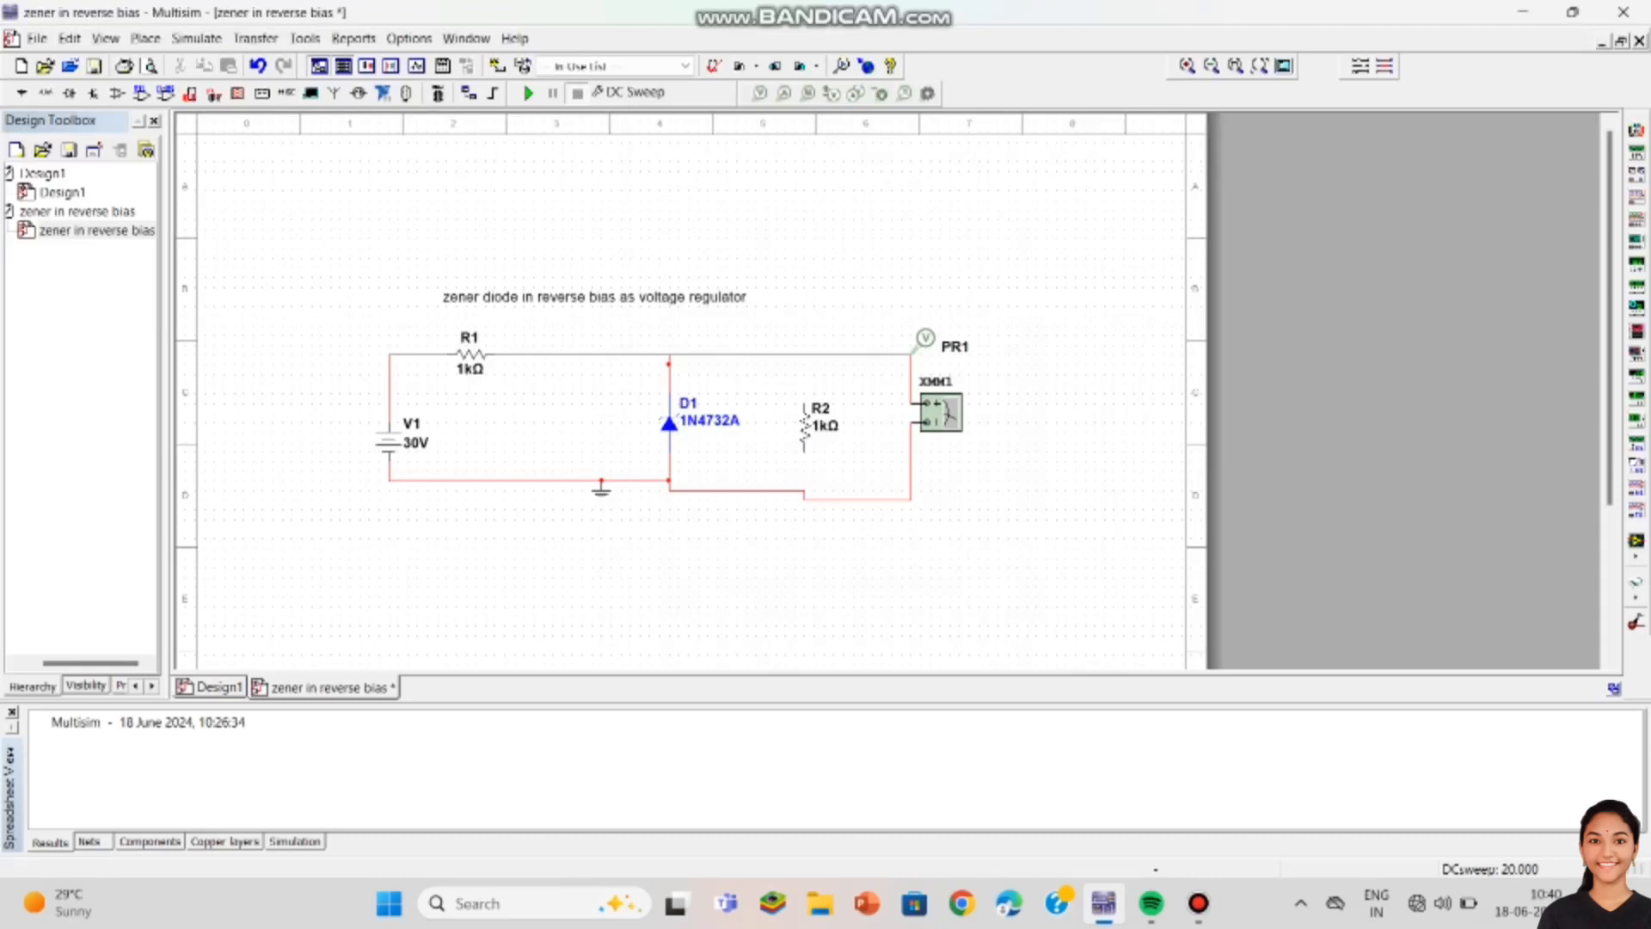
# Step: Choose the 1k part from the VARIABLE_RESISTOR family in the Basic group for placement
pyautogui.click(145, 38)
pyautogui.click(164, 63)
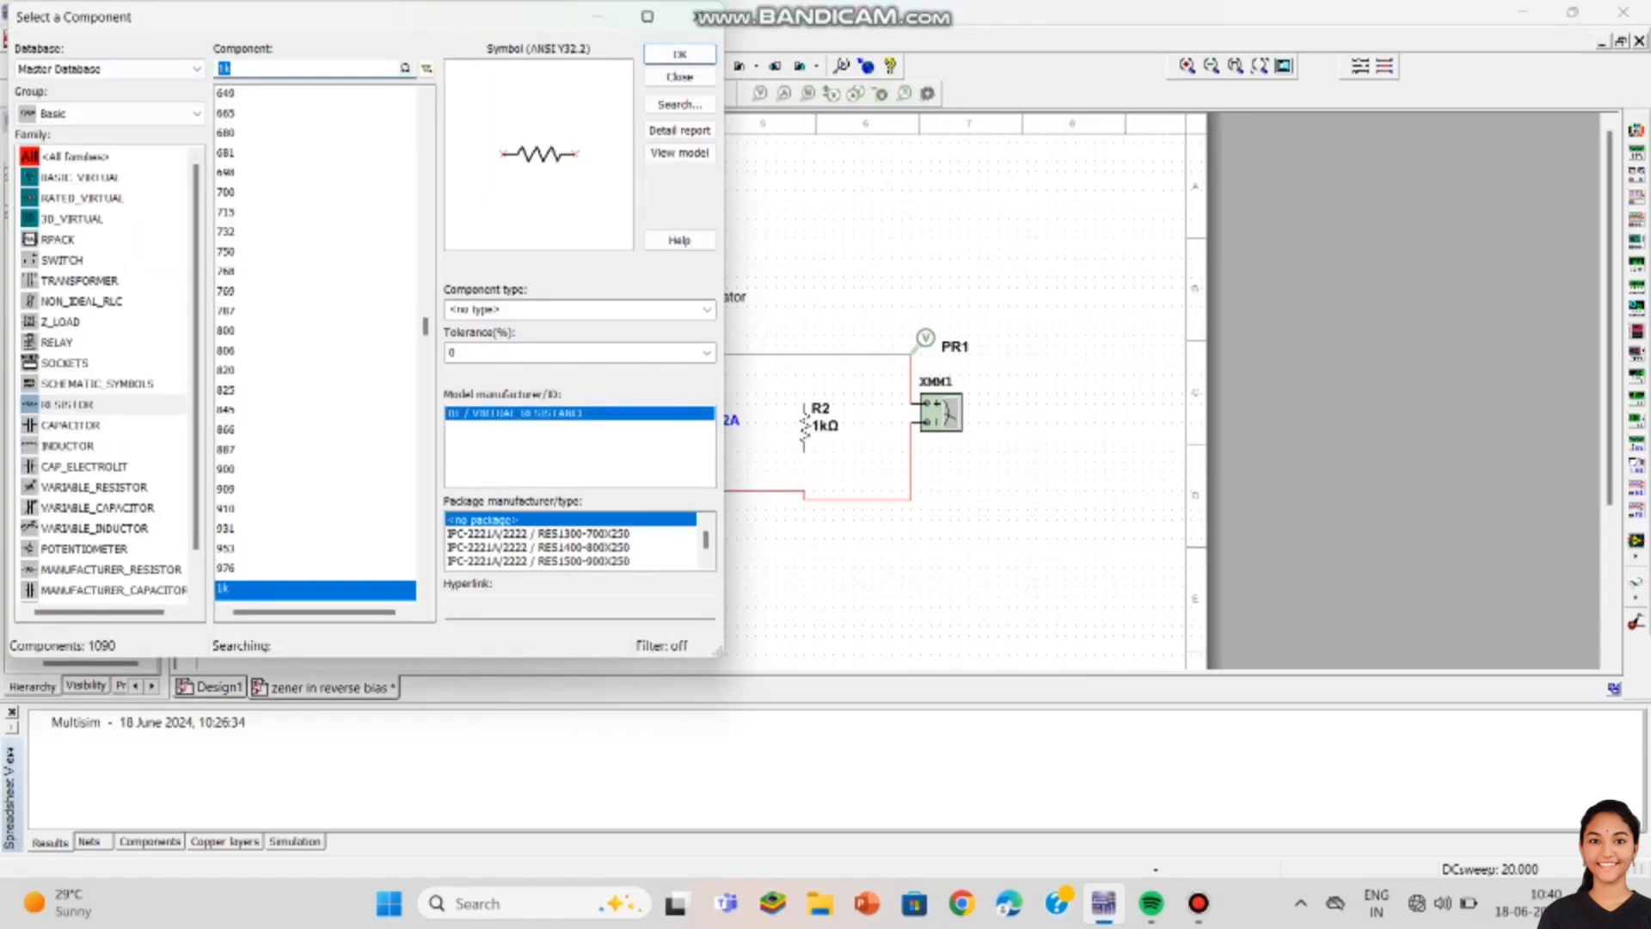
pyautogui.click(94, 488)
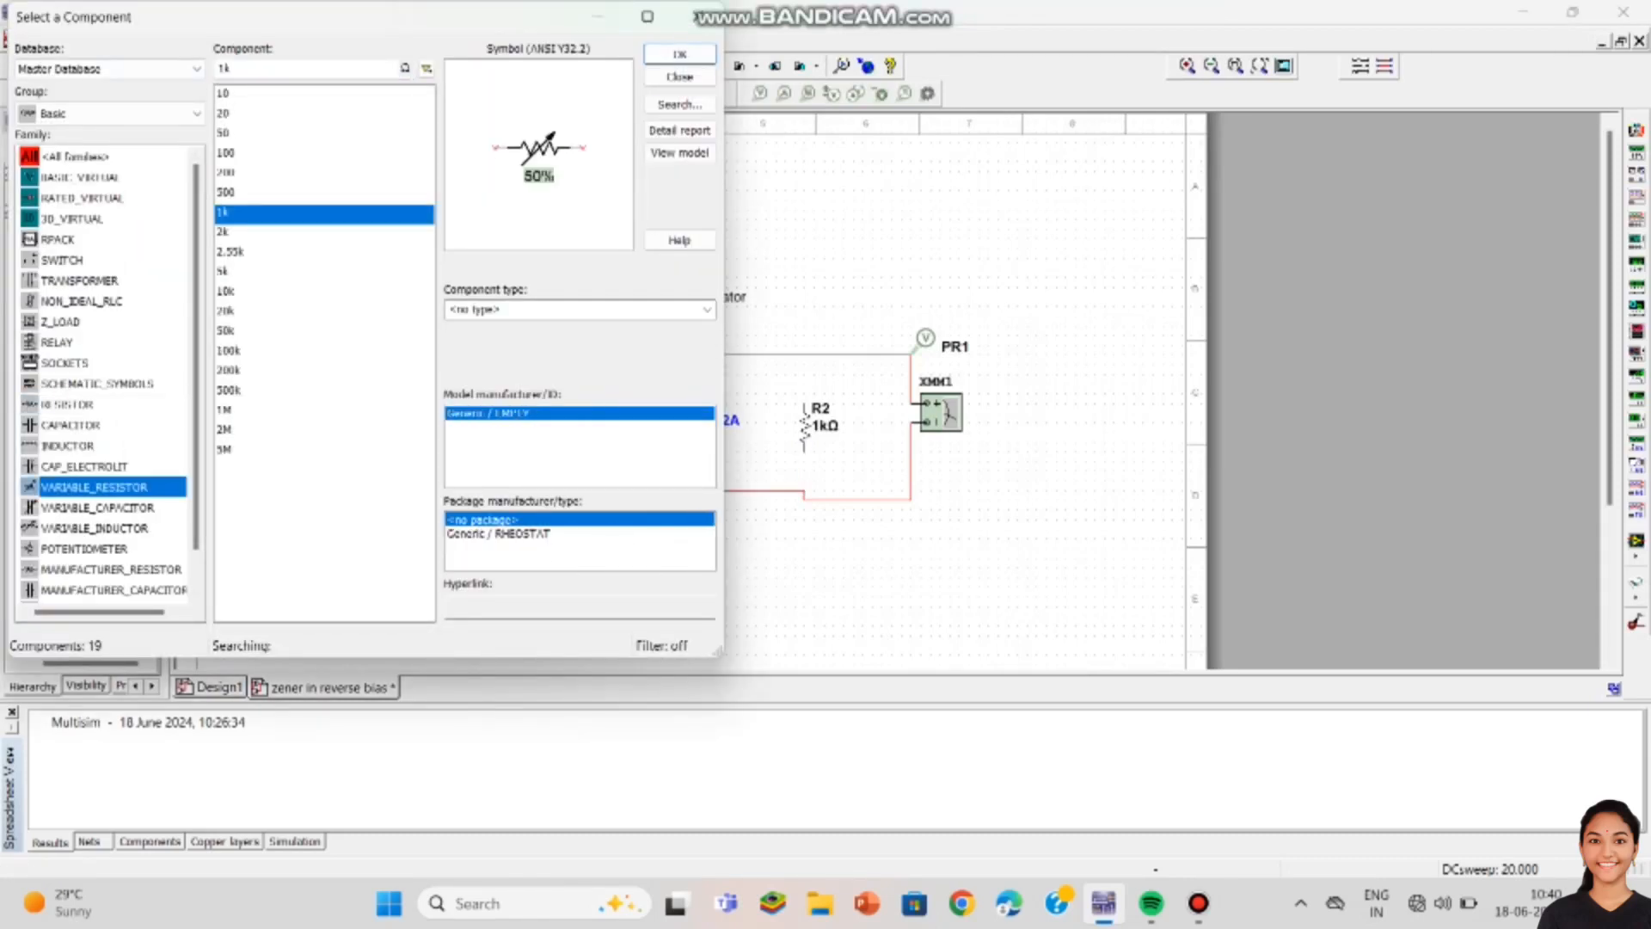
pyautogui.click(679, 53)
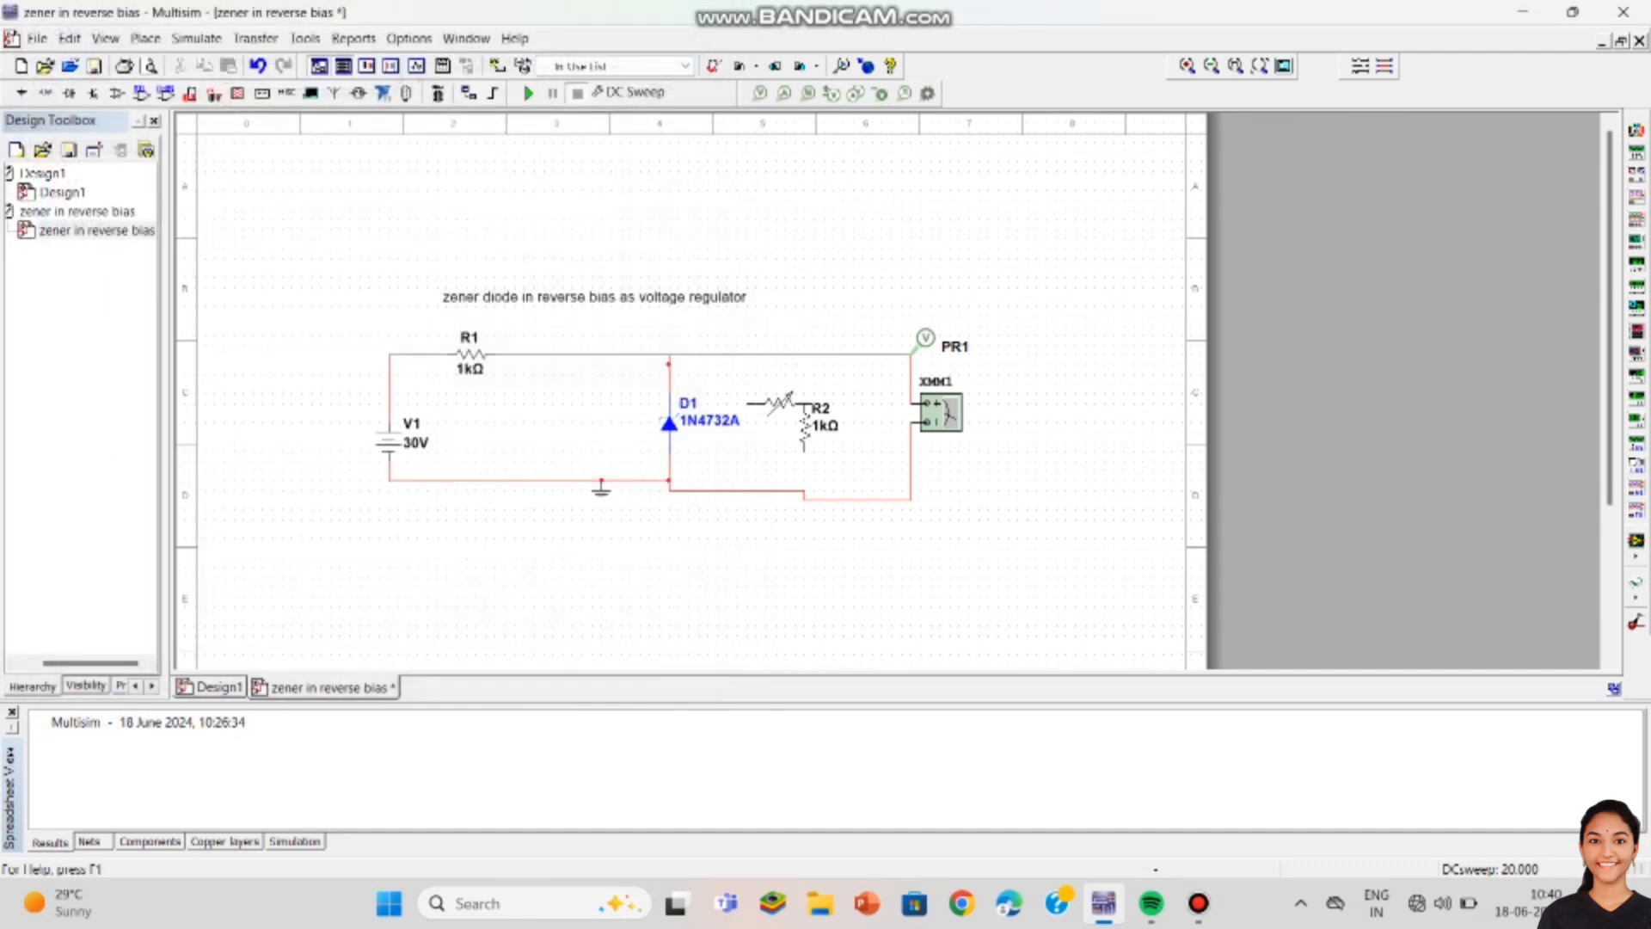
pyautogui.hotkey('ctrl', 'r')
pyautogui.click(787, 426)
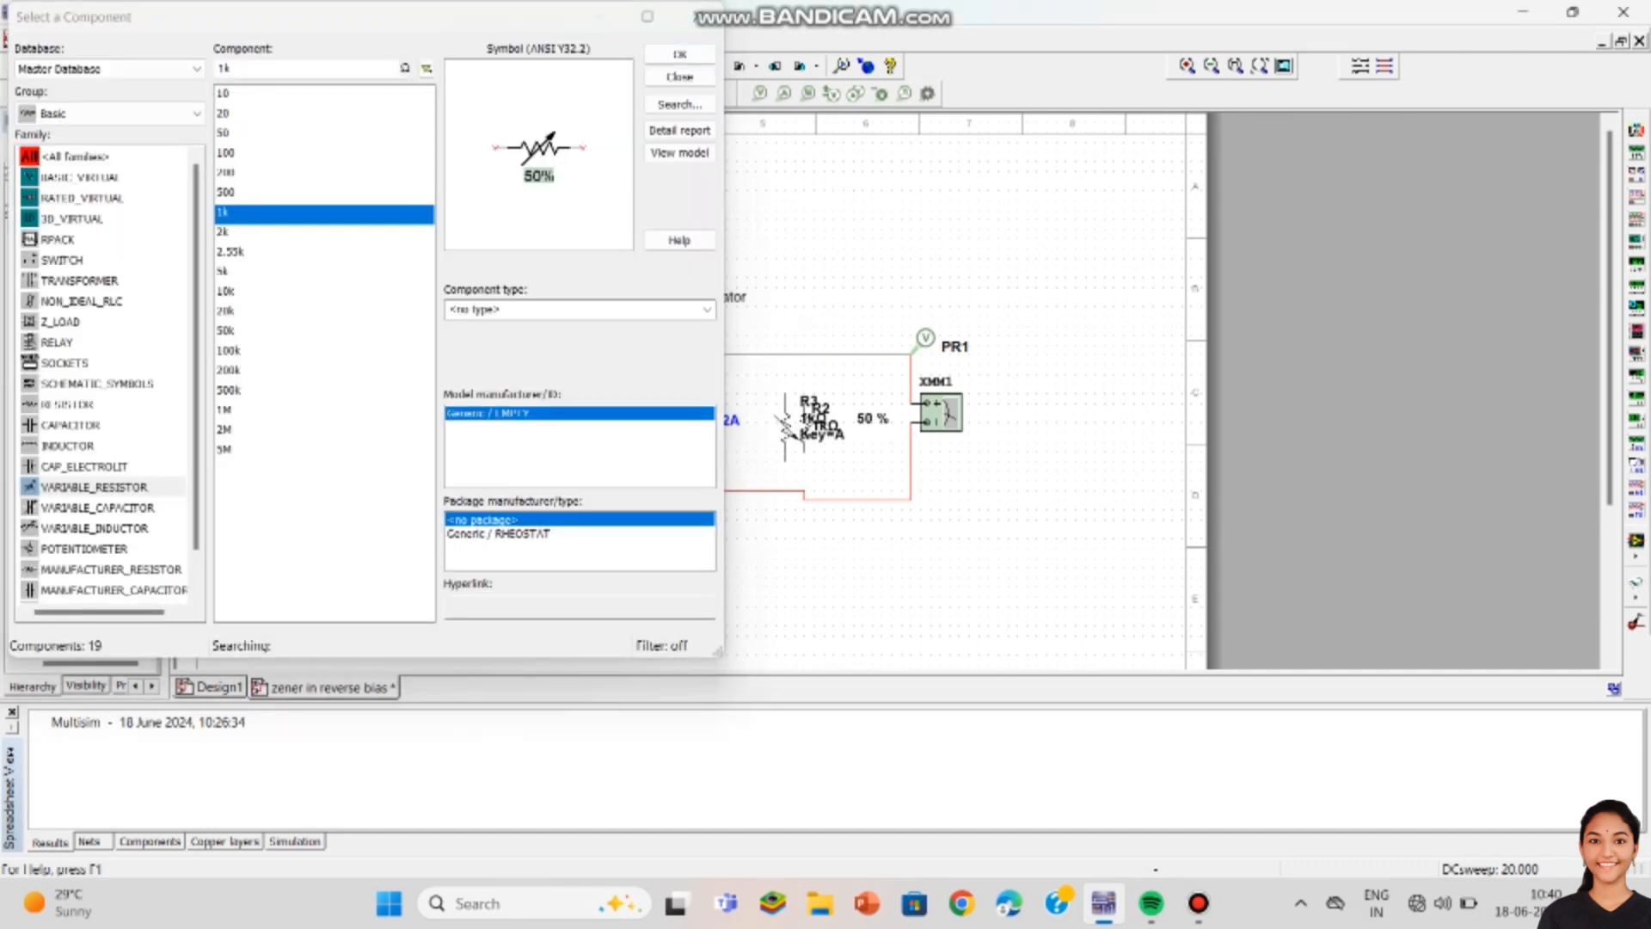
pyautogui.press('Delete')
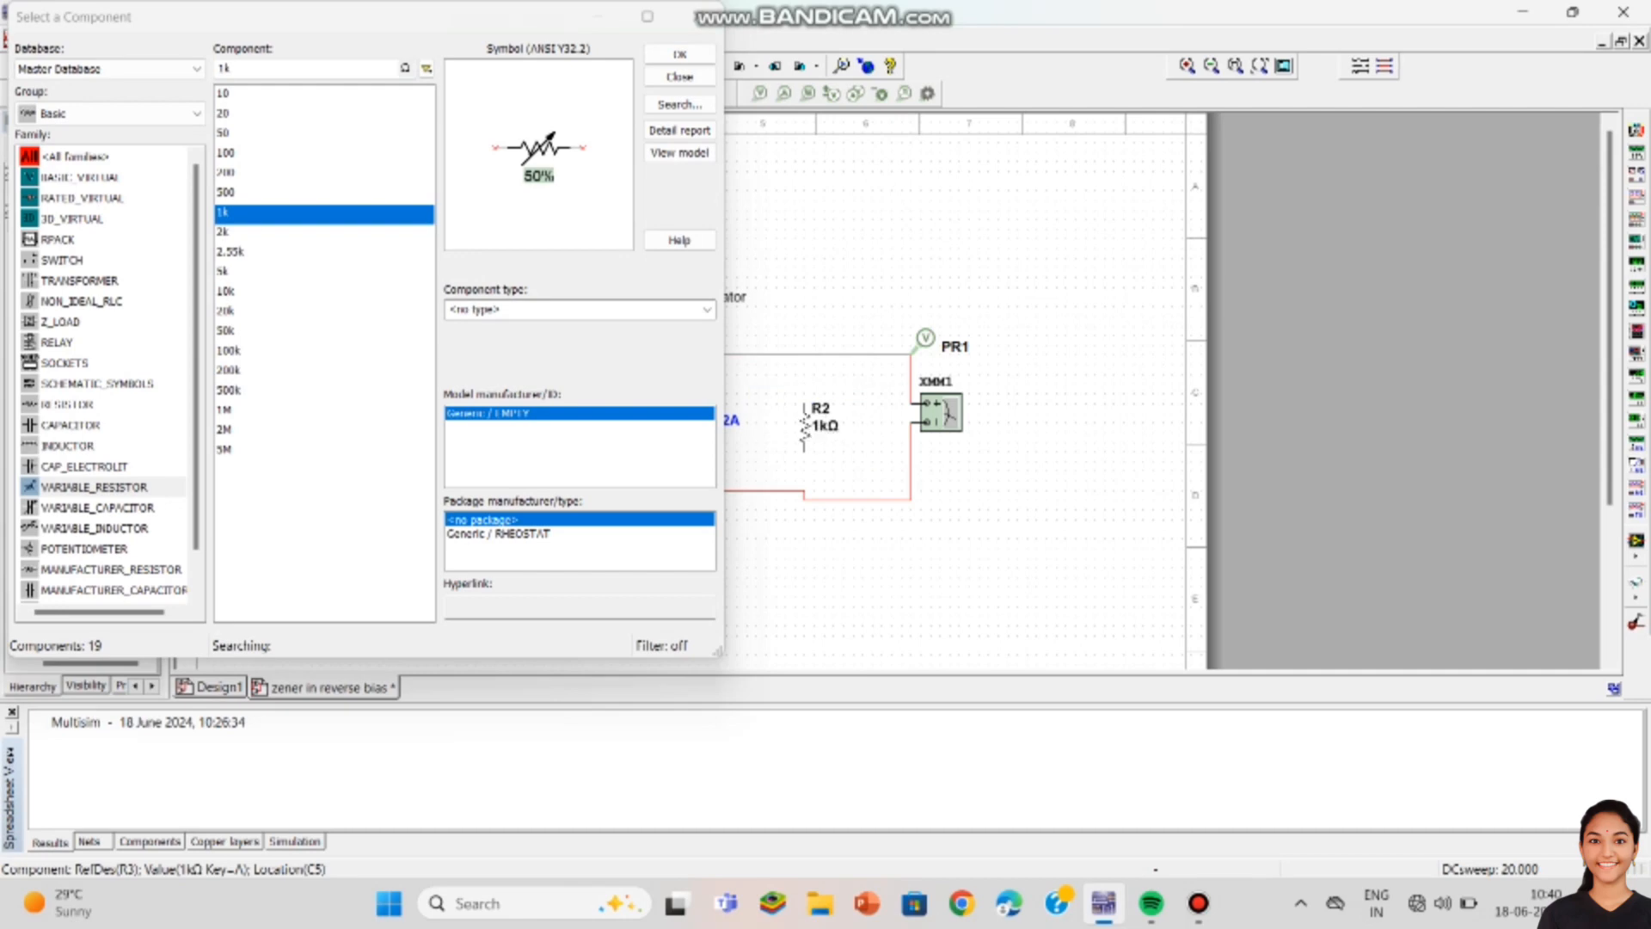
# Step: Delete the fixed resistor R2 and place the 1 kΩ variable resistor vertically in its spot, joined to the lower rail
pyautogui.click(805, 428)
pyautogui.press('Delete')
pyautogui.click(679, 54)
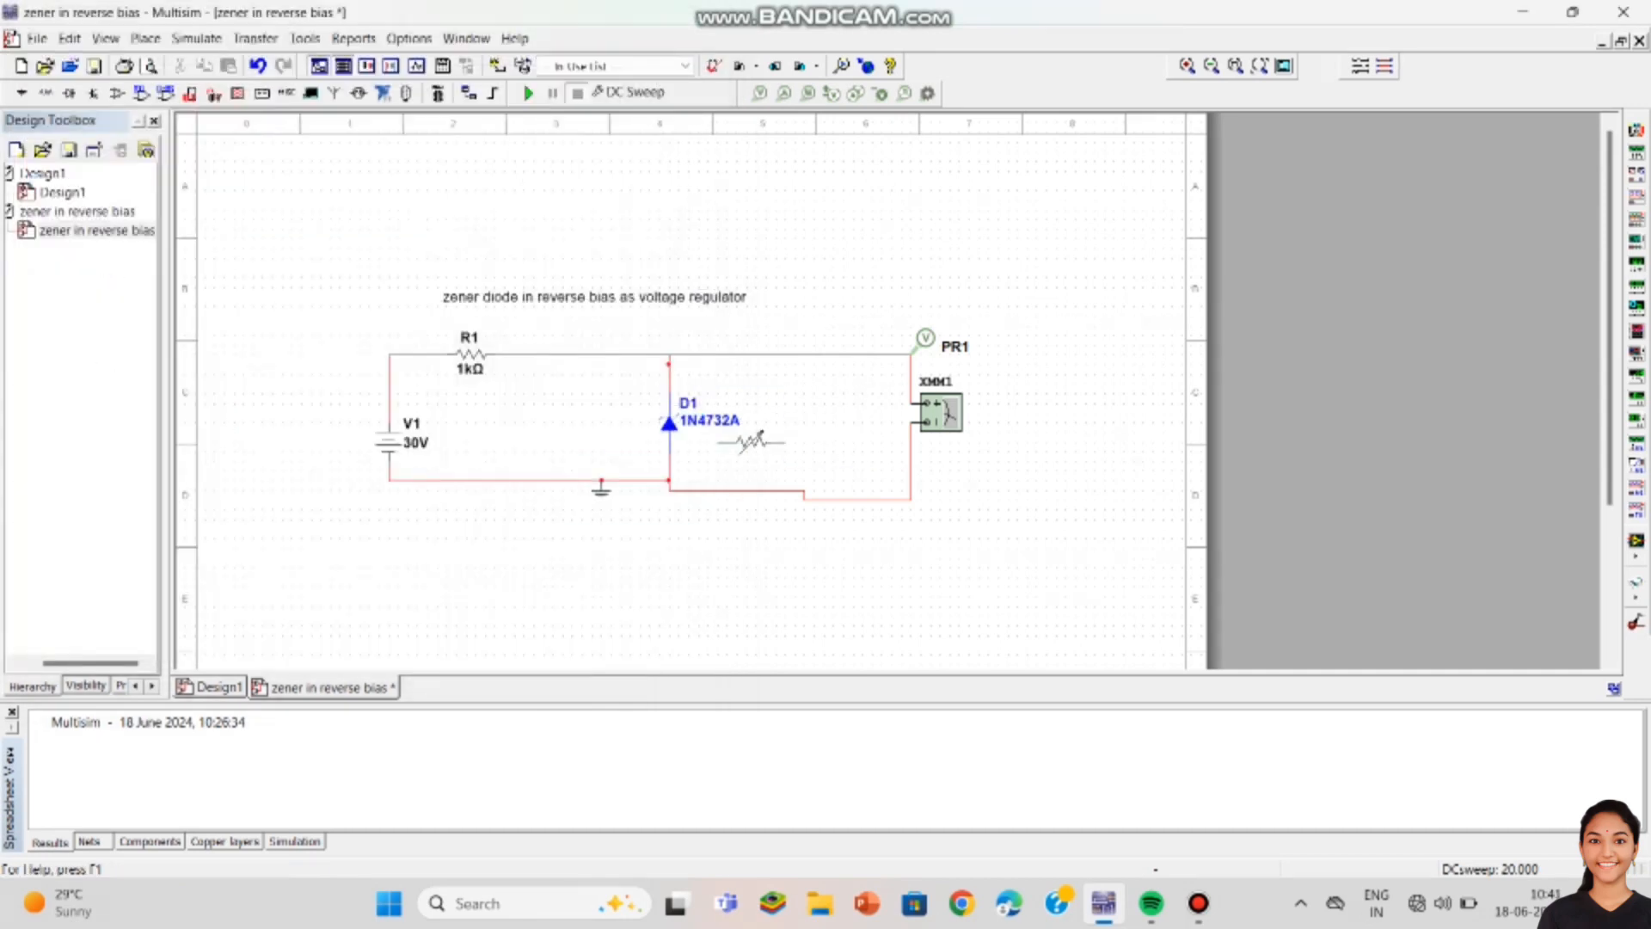
pyautogui.click(805, 416)
pyautogui.click(805, 451)
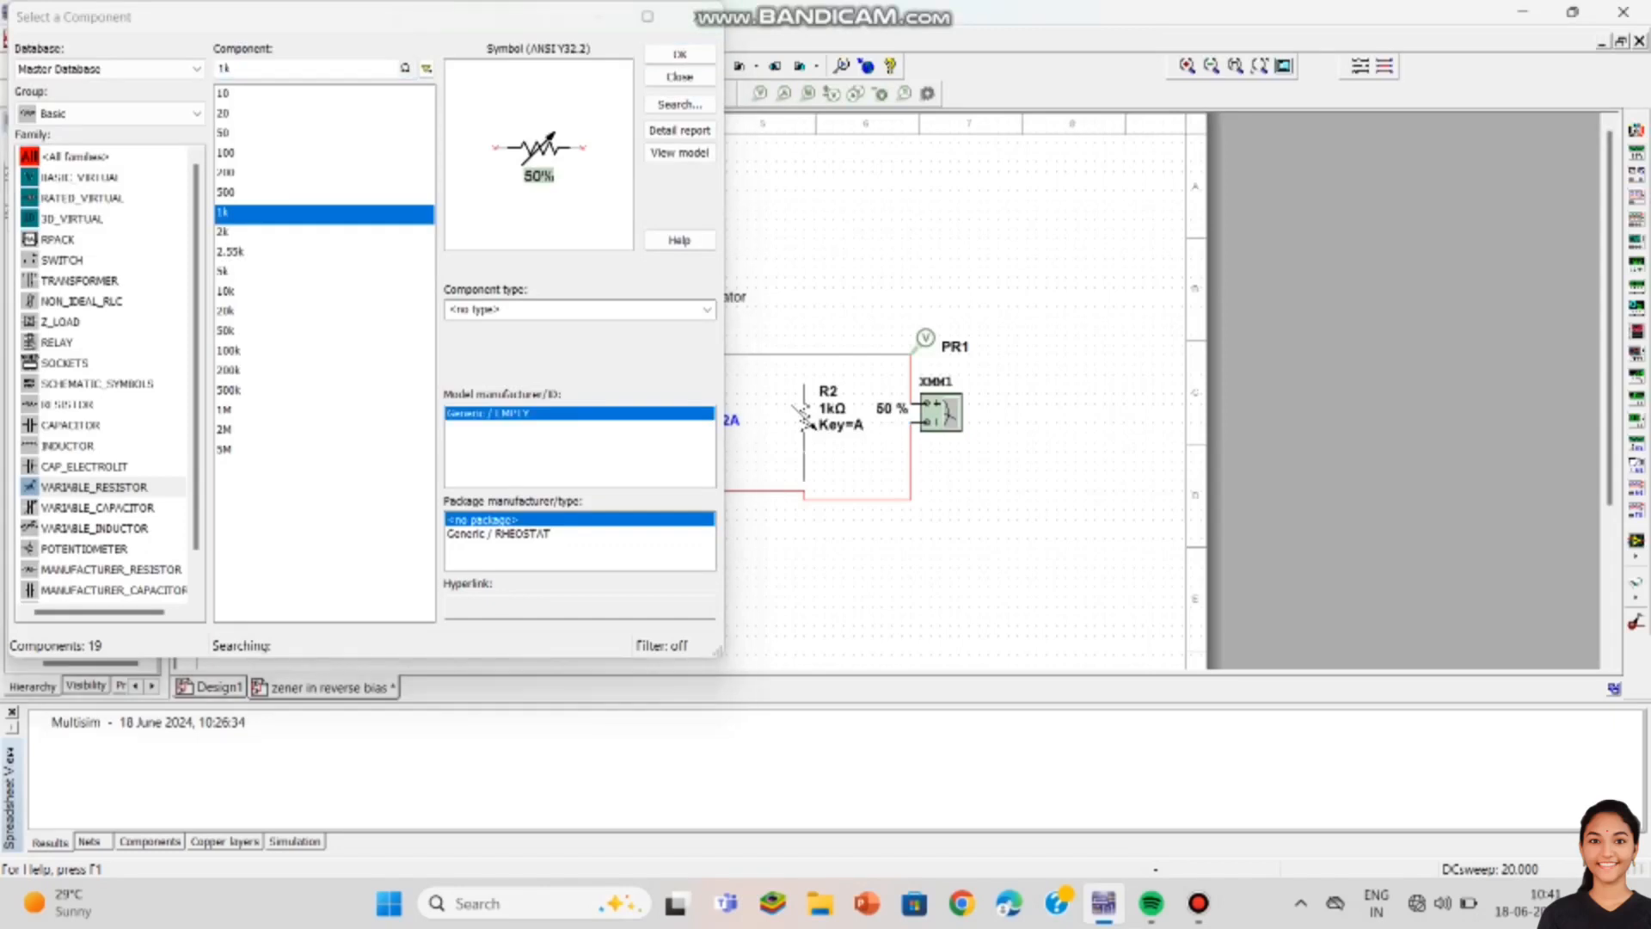
pyautogui.click(701, 16)
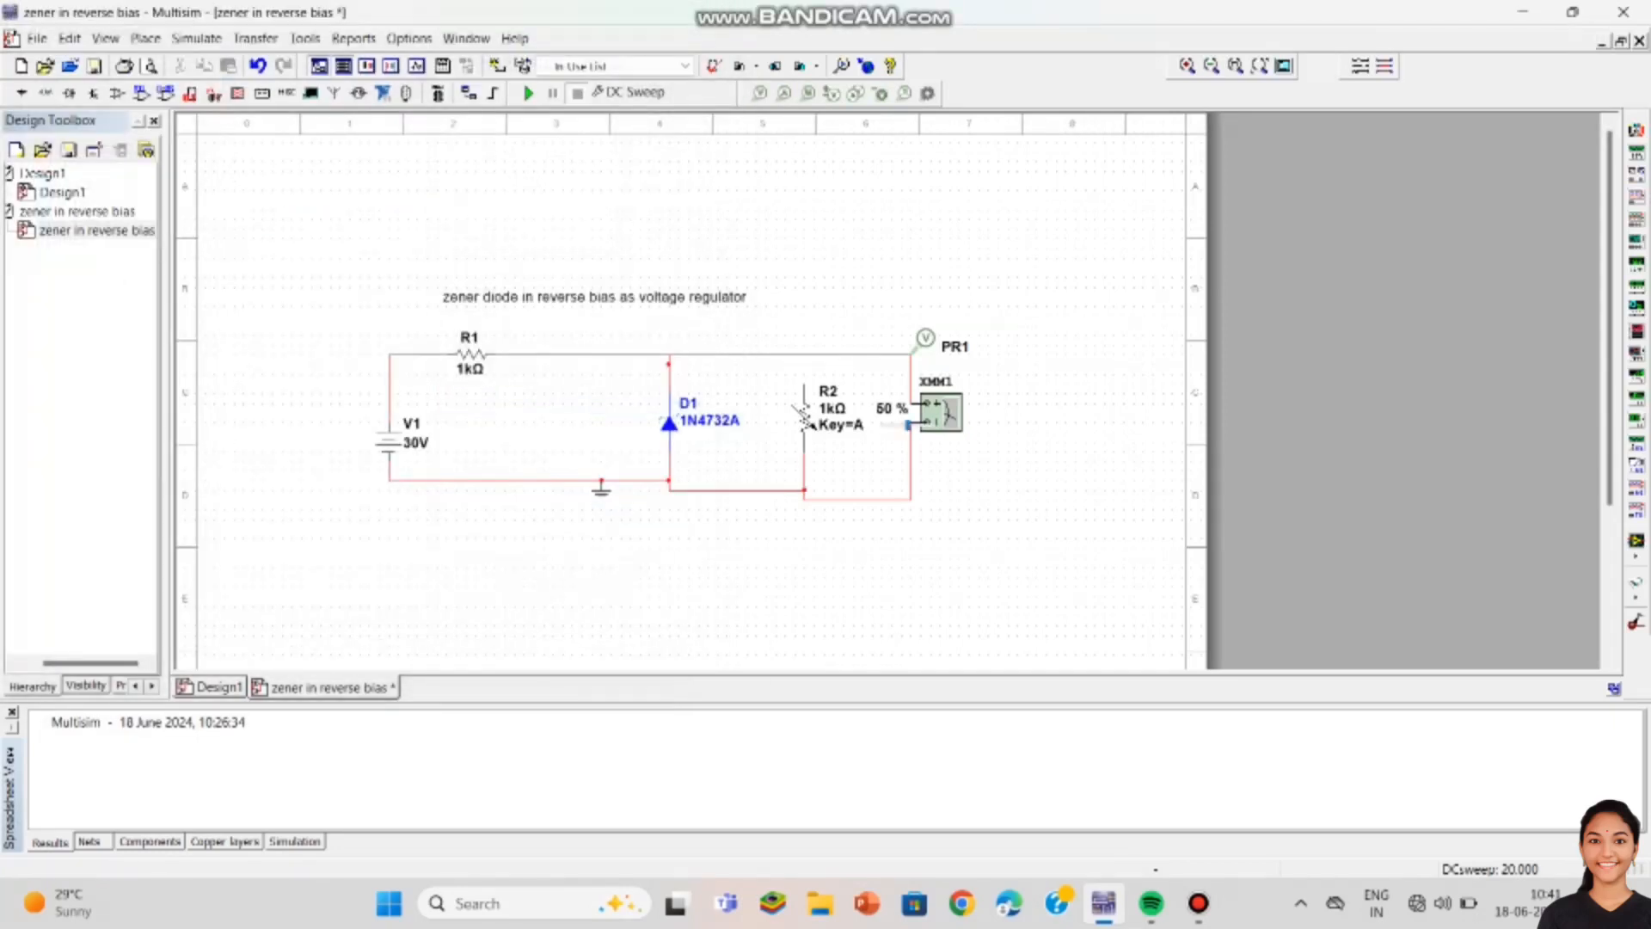
# Step: Wire the variable resistor's upper end to the top rail and run the DC sweep
pyautogui.click(805, 384)
pyautogui.click(805, 354)
pyautogui.click(528, 92)
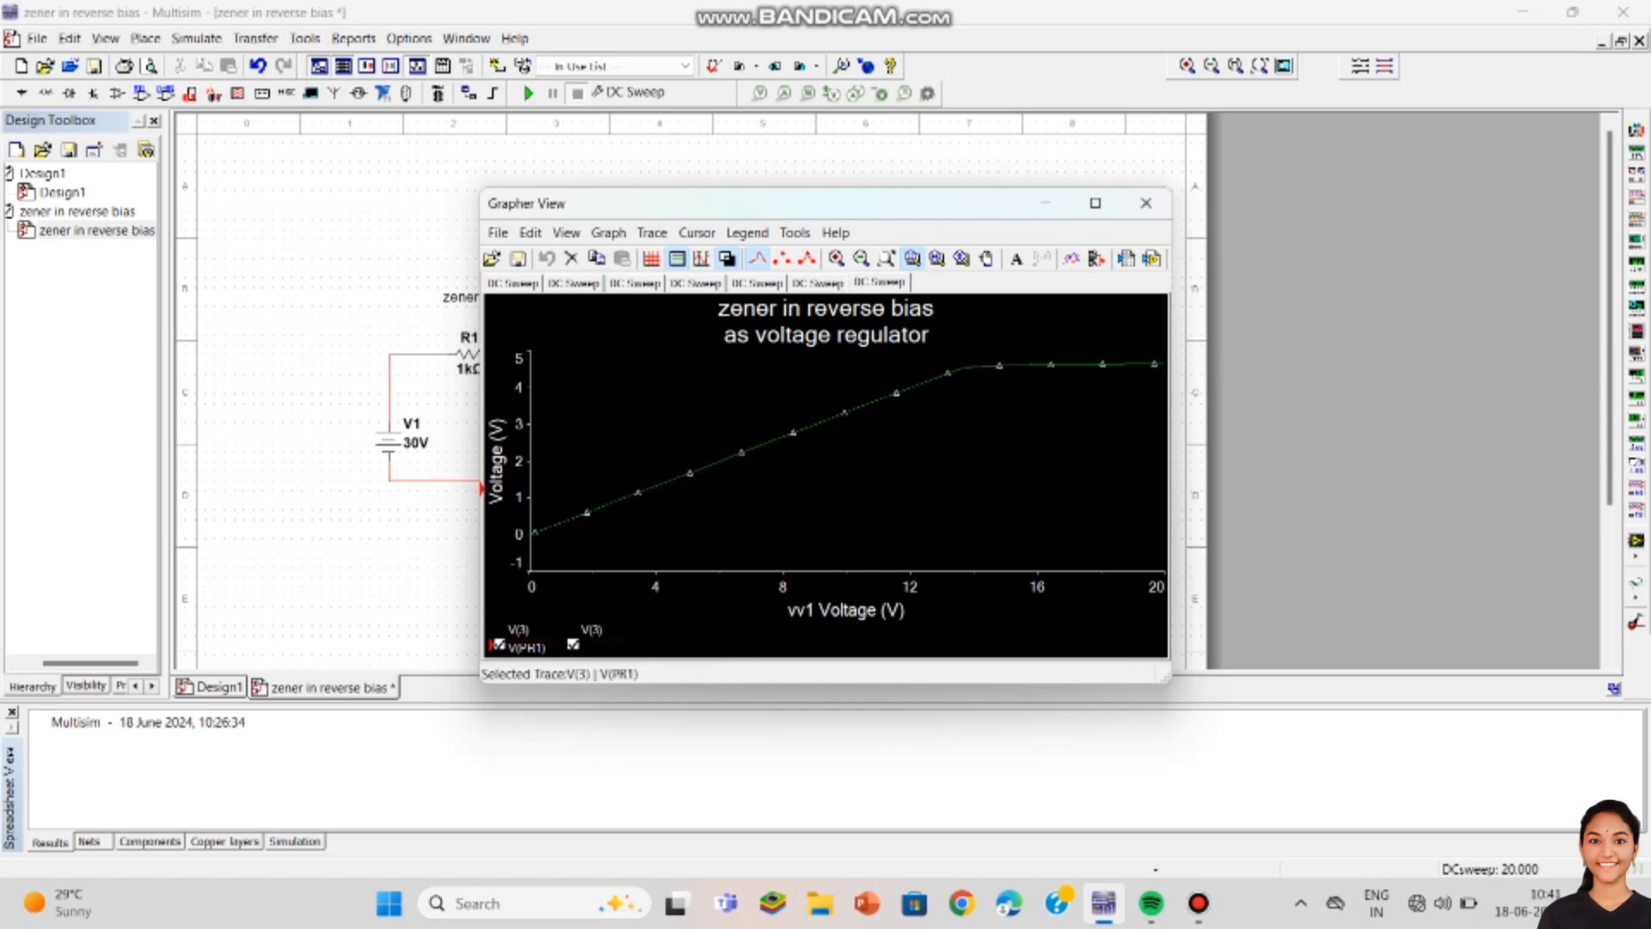
# Step: Close the graph window, rerun the DC sweep and maximize the new graph
pyautogui.click(1146, 203)
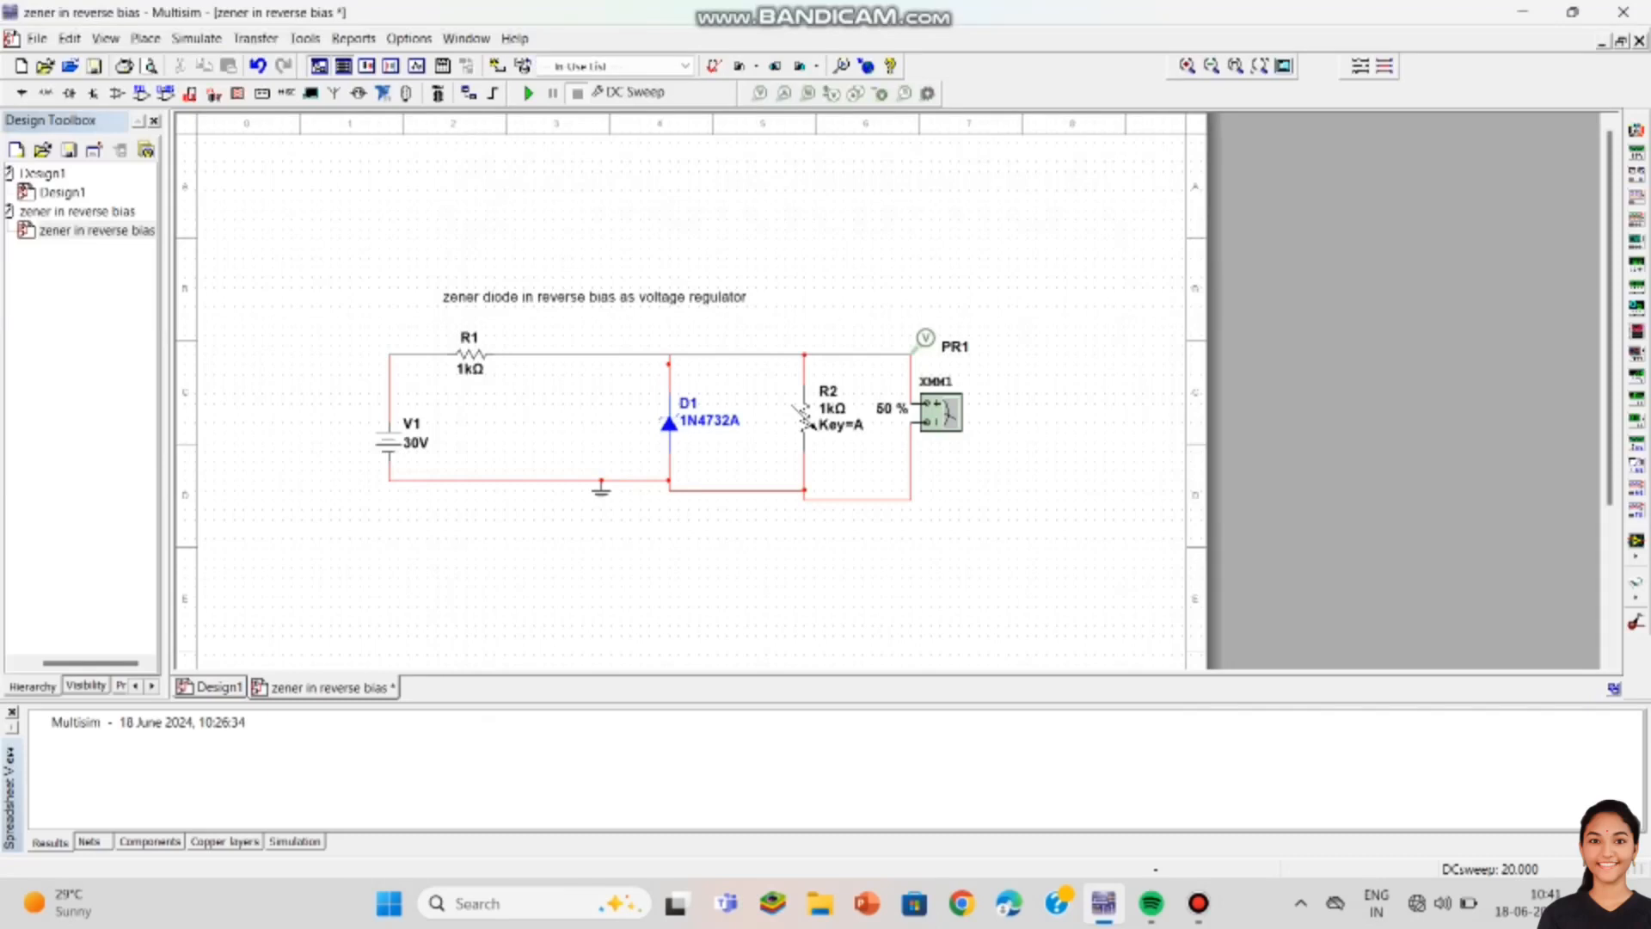
pyautogui.click(528, 92)
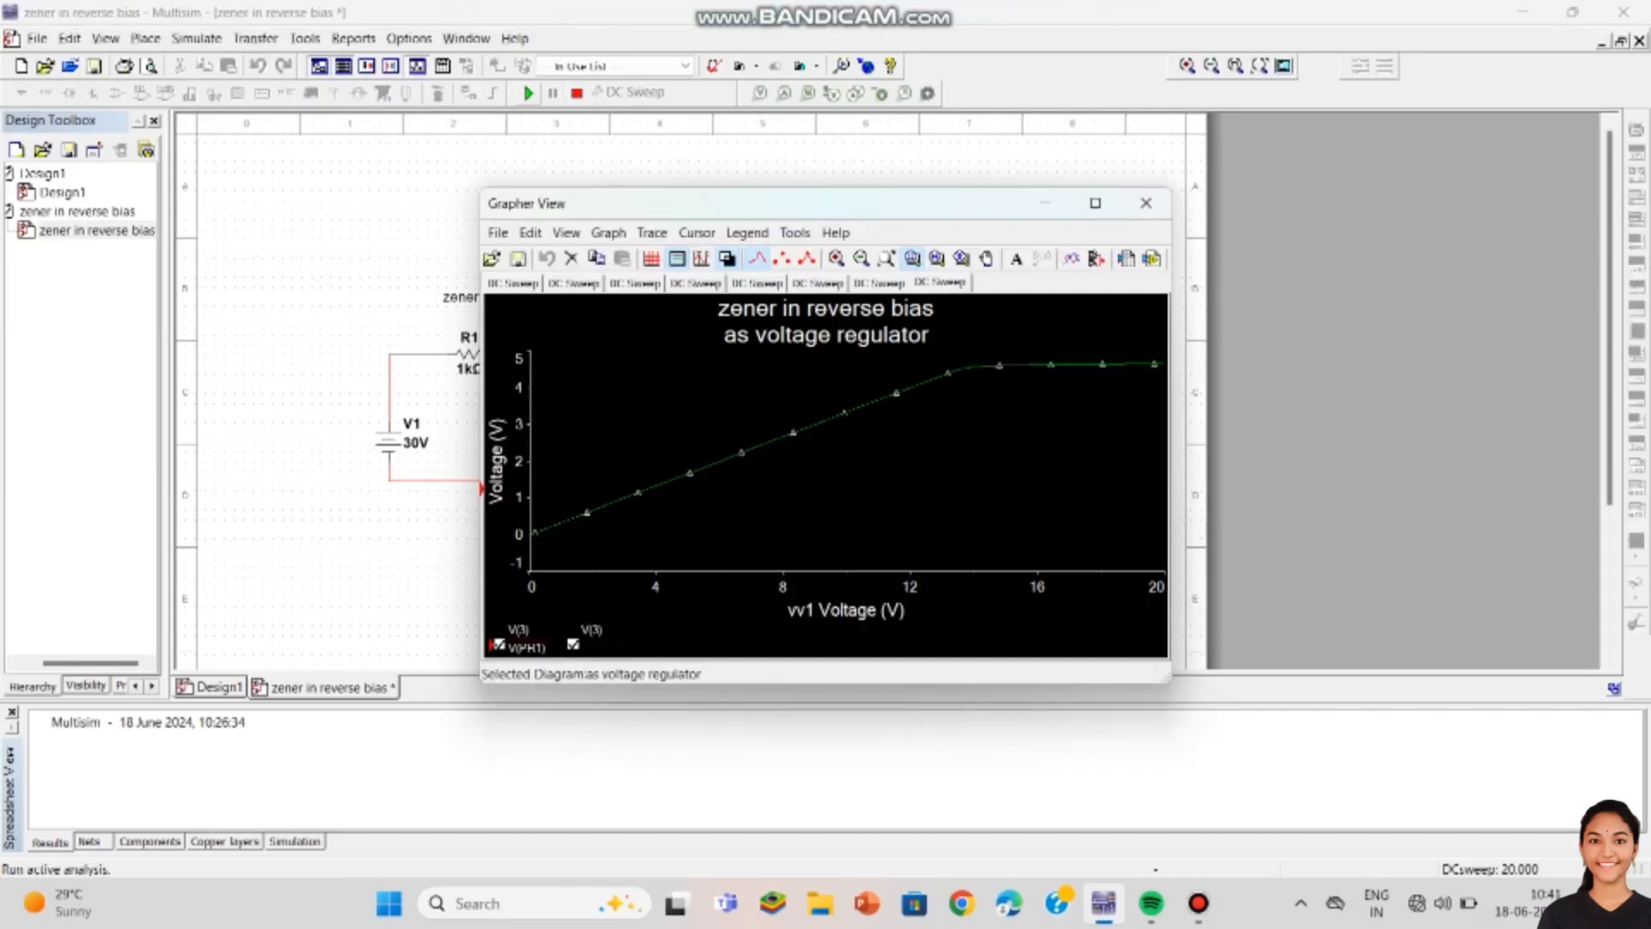
pyautogui.click(1095, 203)
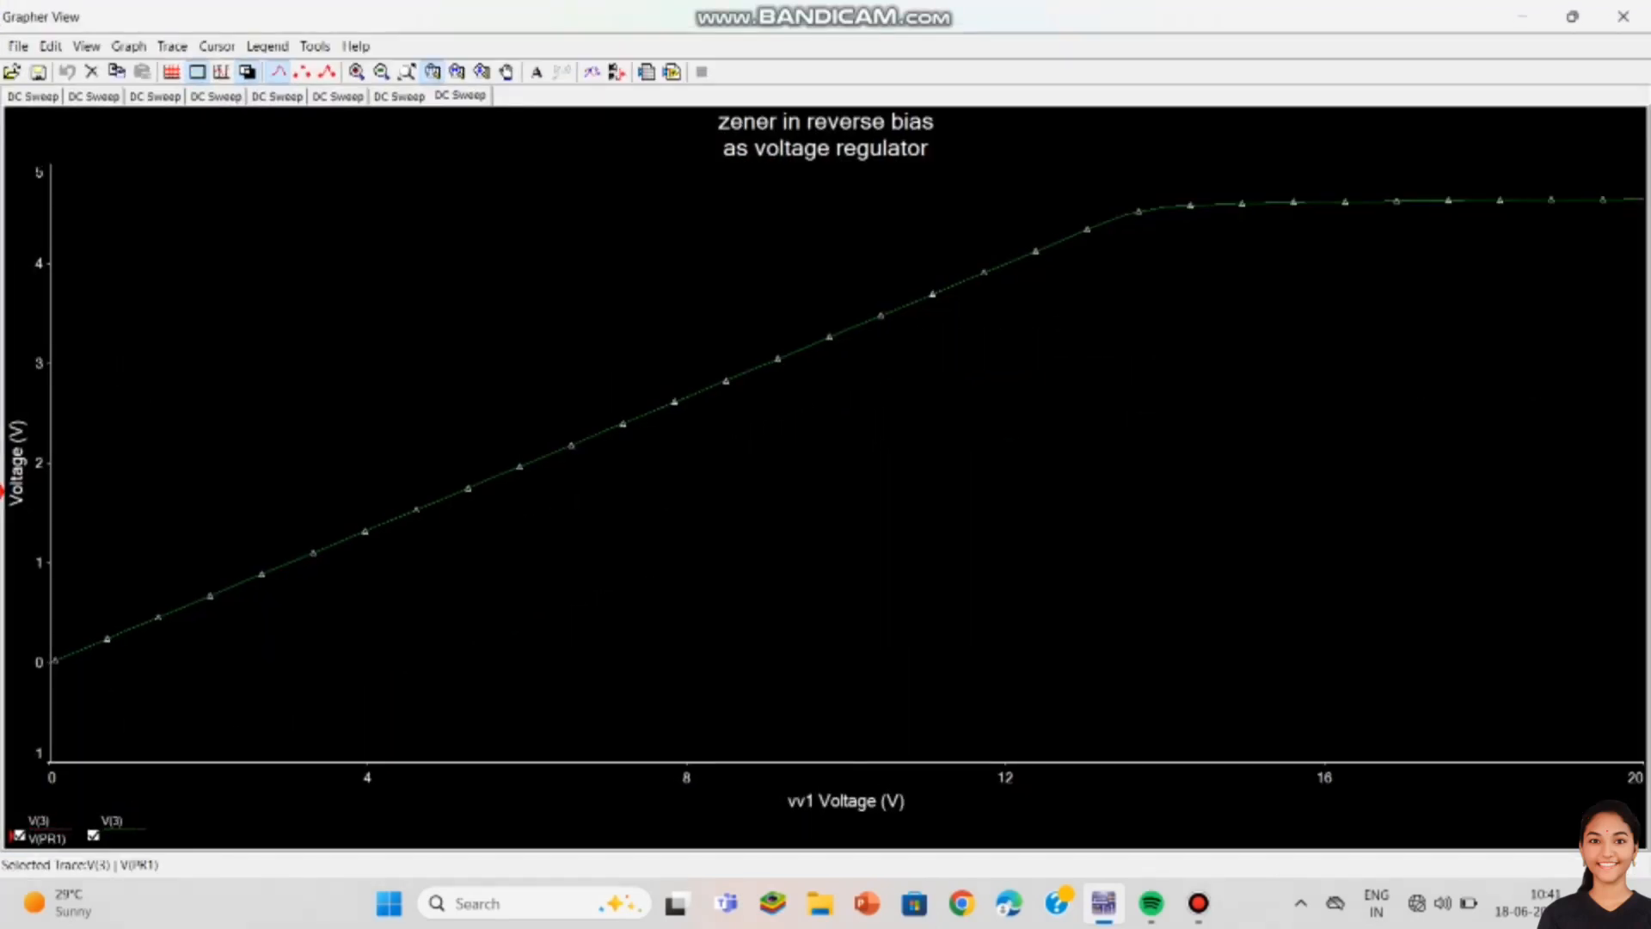
# Step: Export Trace 1, V(3) | V(PR1), from the graph to Excel and maximize the resulting workbook
pyautogui.click(315, 45)
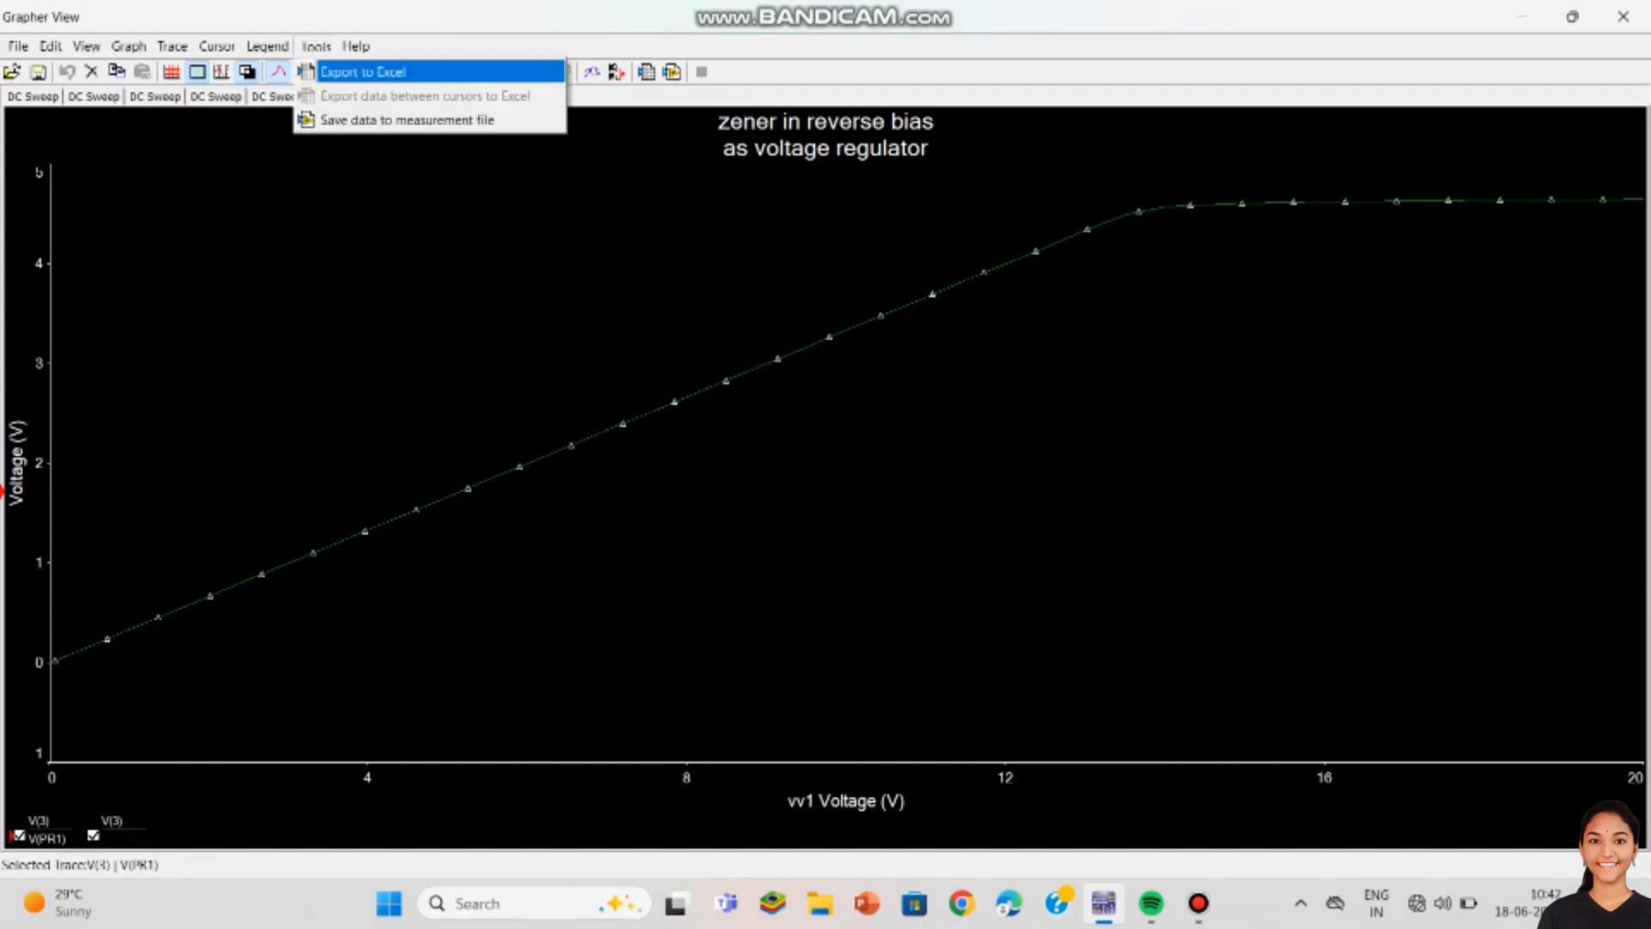
pyautogui.click(361, 69)
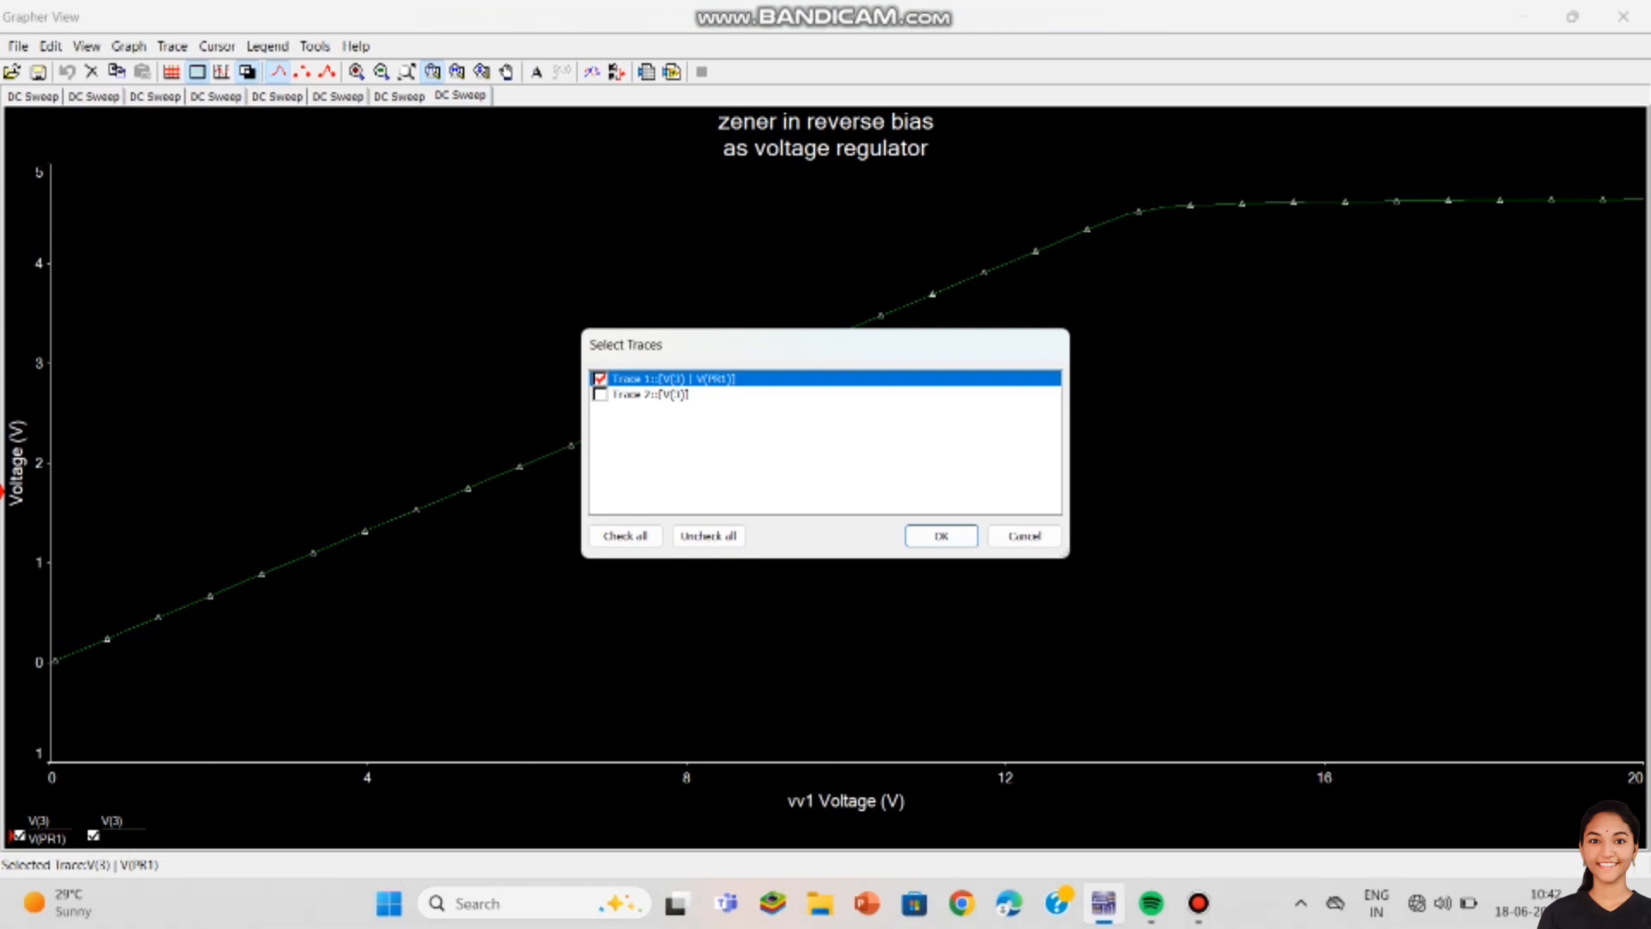
pyautogui.click(941, 536)
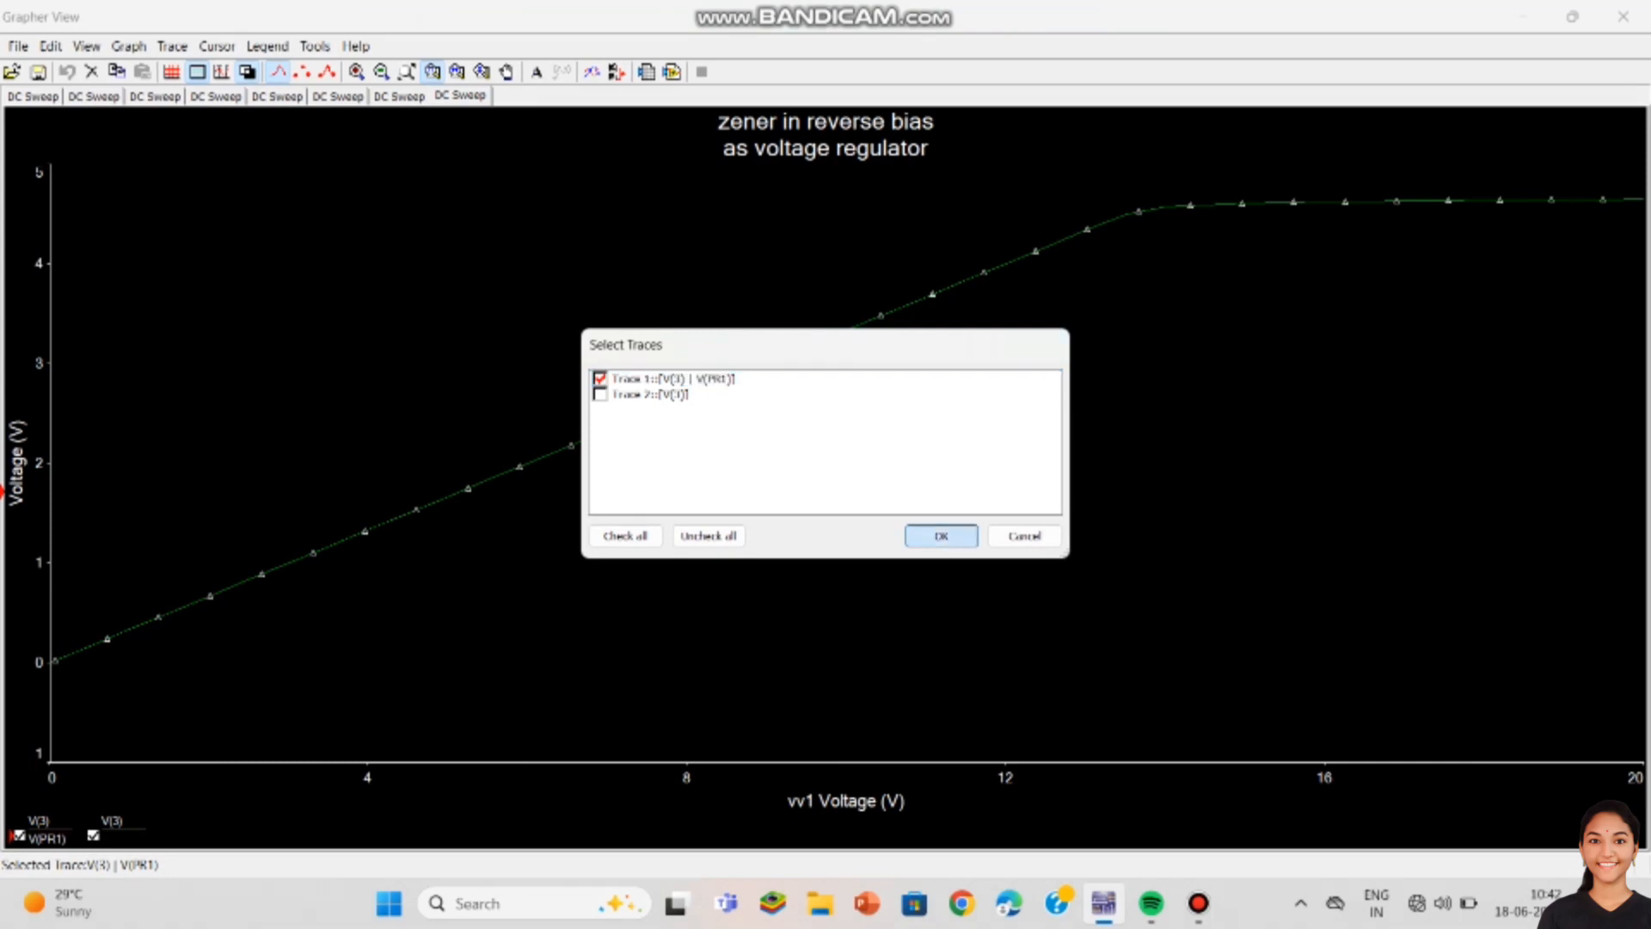
pyautogui.click(985, 503)
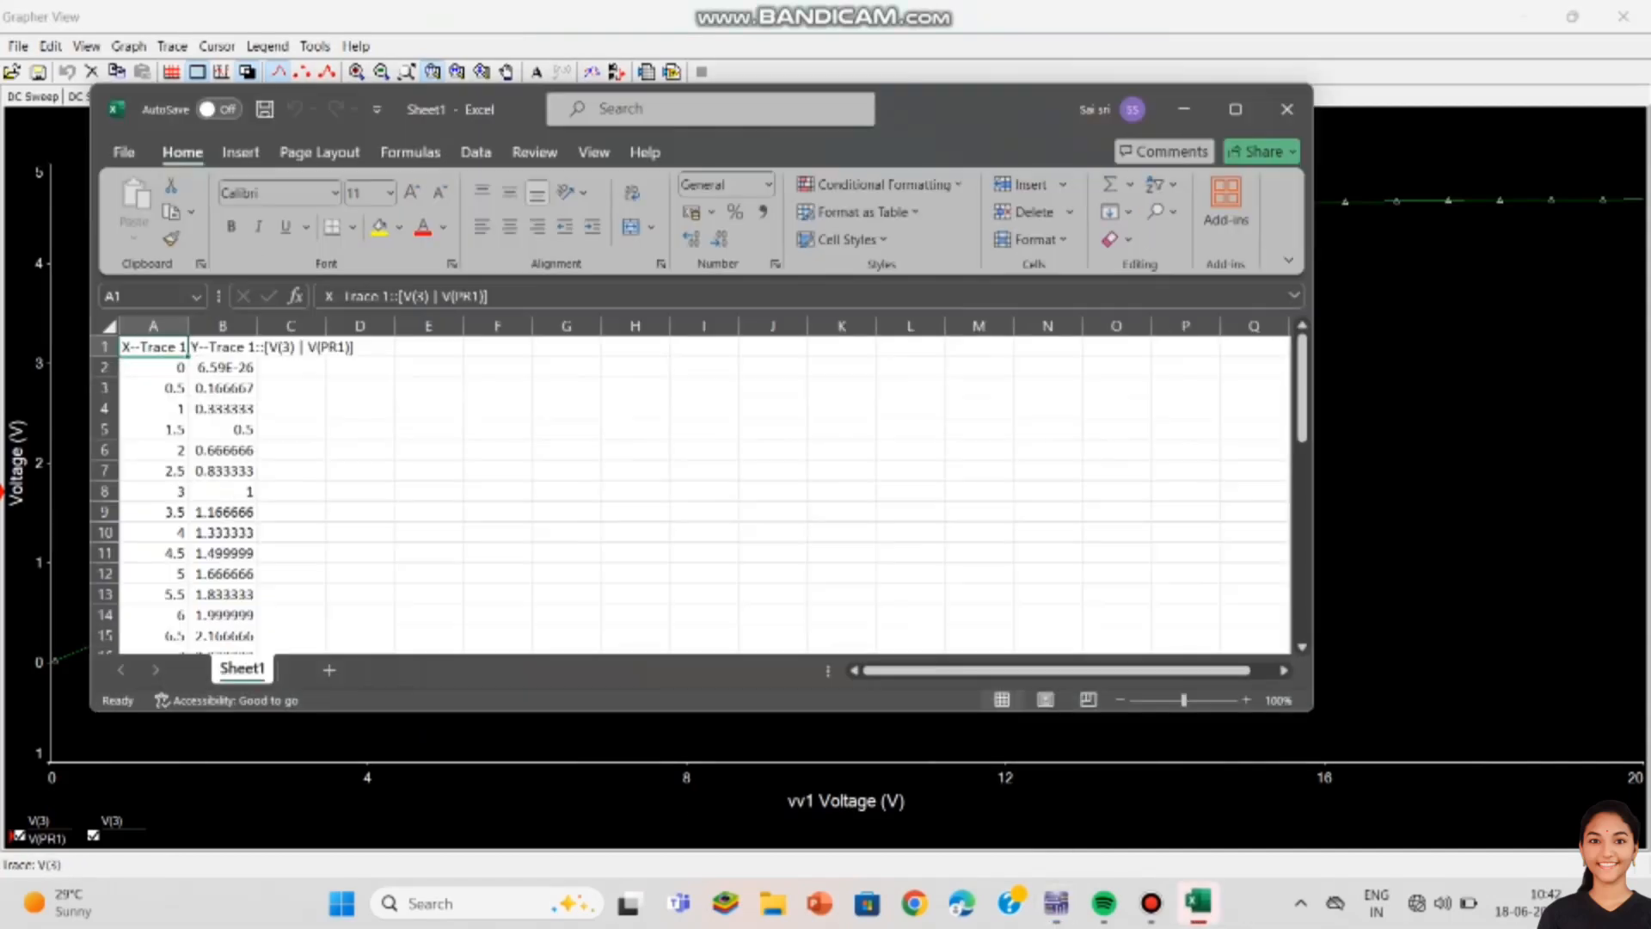
pyautogui.click(1236, 109)
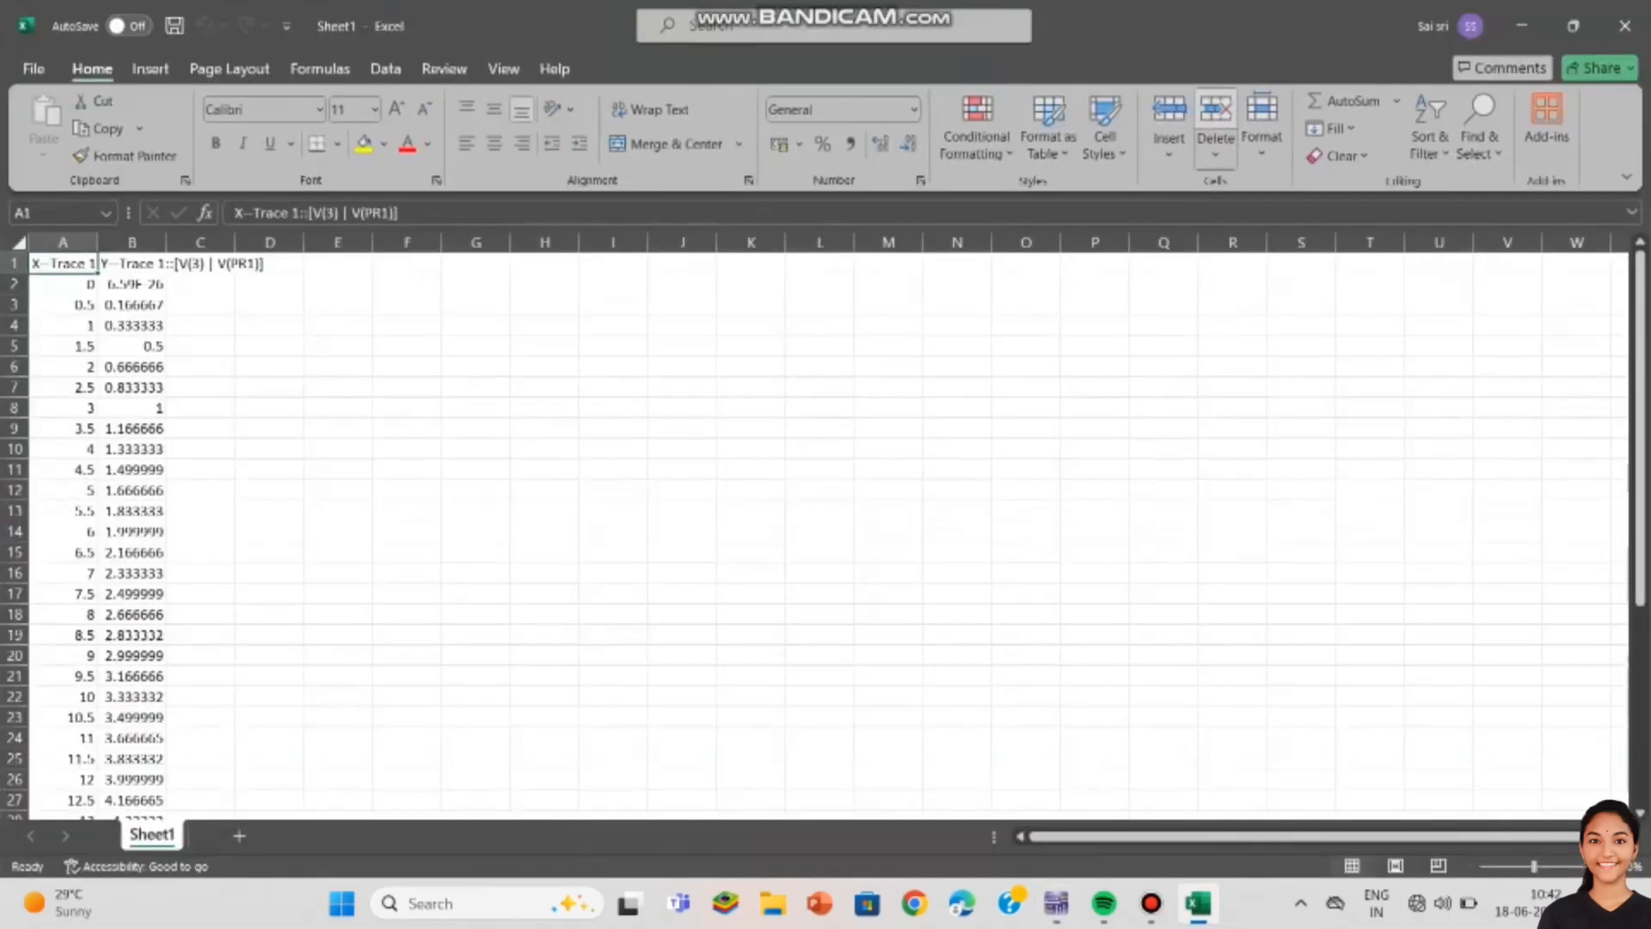
# Step: Format the exported Y values in B2:B42 as Number with 2 decimal places
pyautogui.scroll(-6, 825, 516)
pyautogui.scroll(-9, 826, 534)
pyautogui.scroll(10, 825, 533)
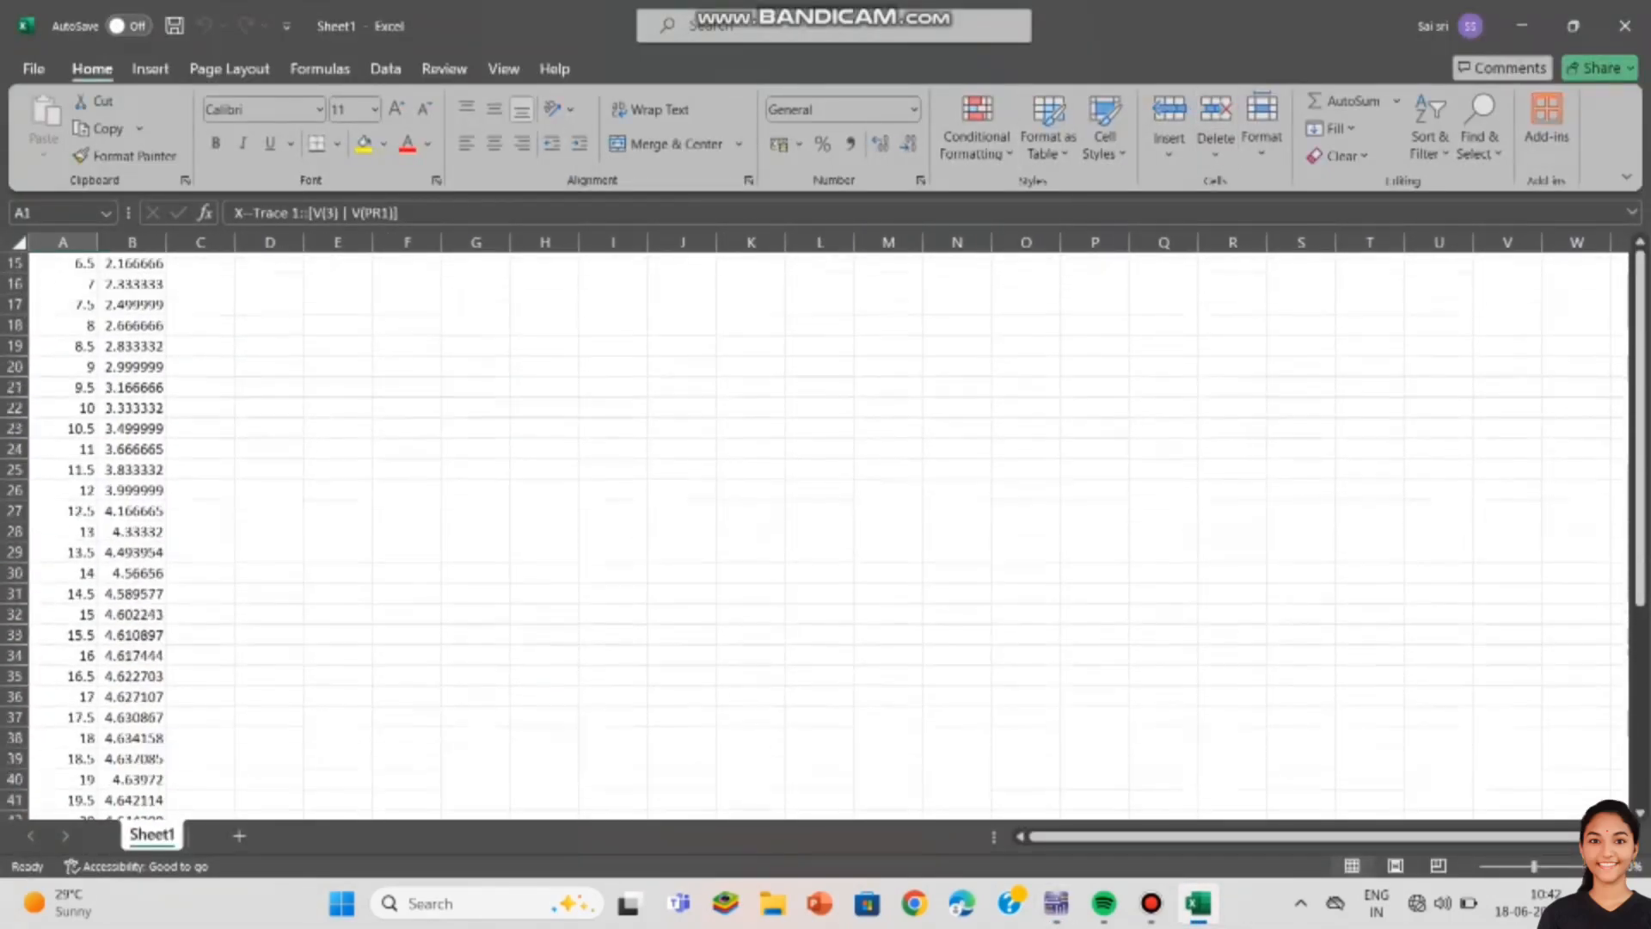
pyautogui.scroll(-2, 825, 534)
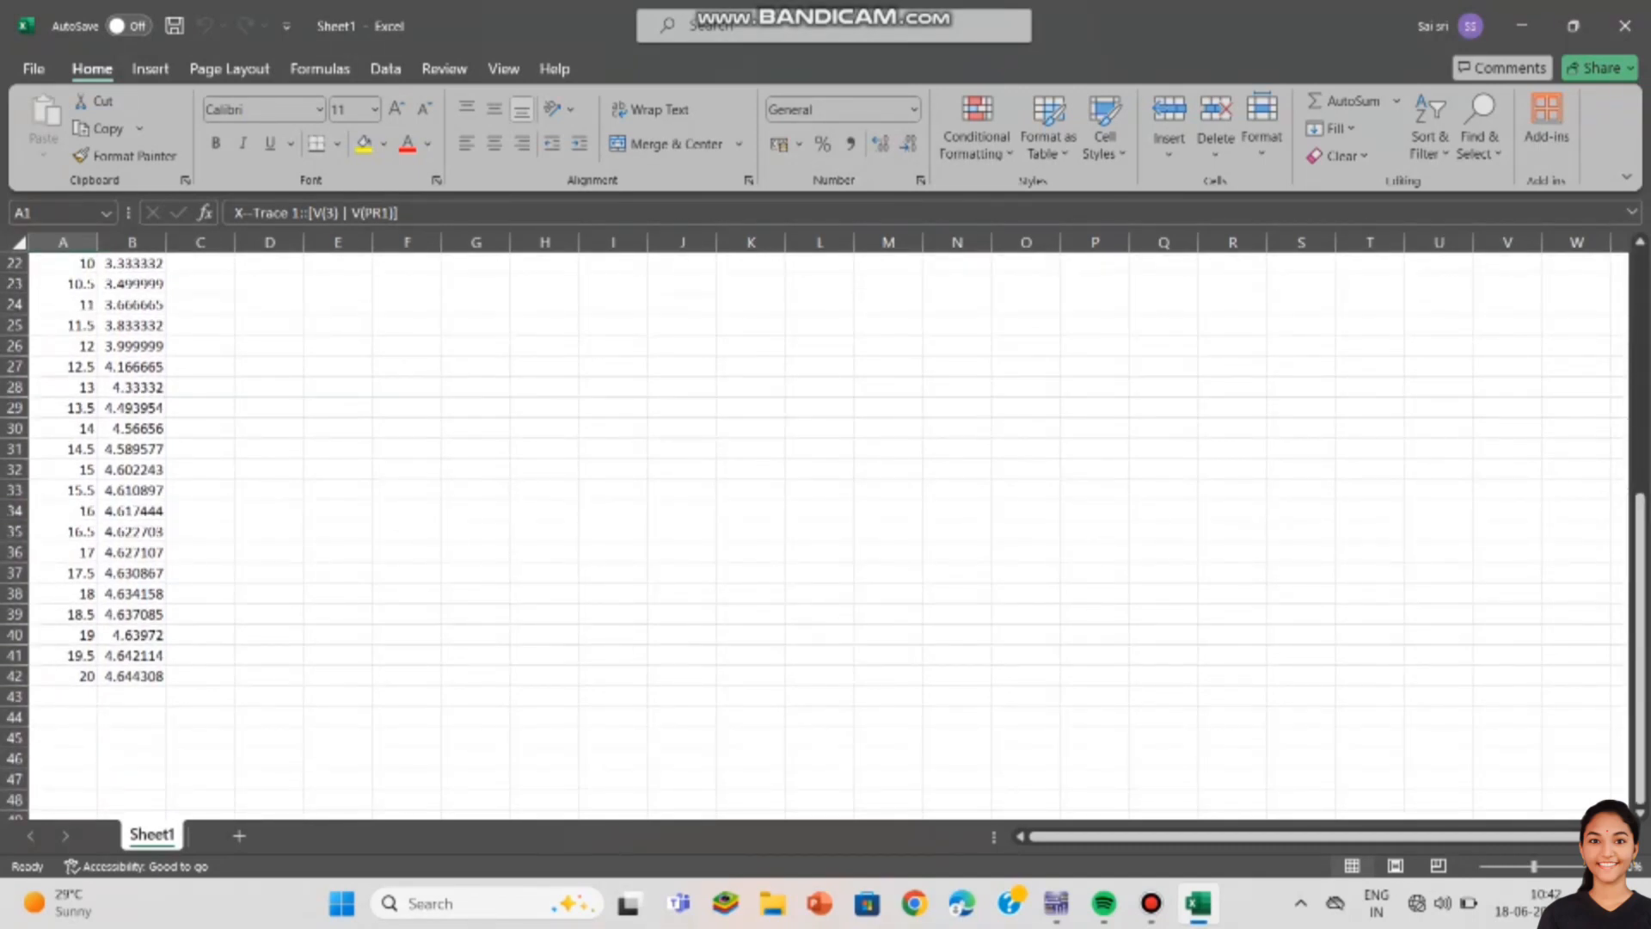
pyautogui.scroll(7, 826, 533)
pyautogui.moveTo(132, 287); pyautogui.dragTo(132, 779)
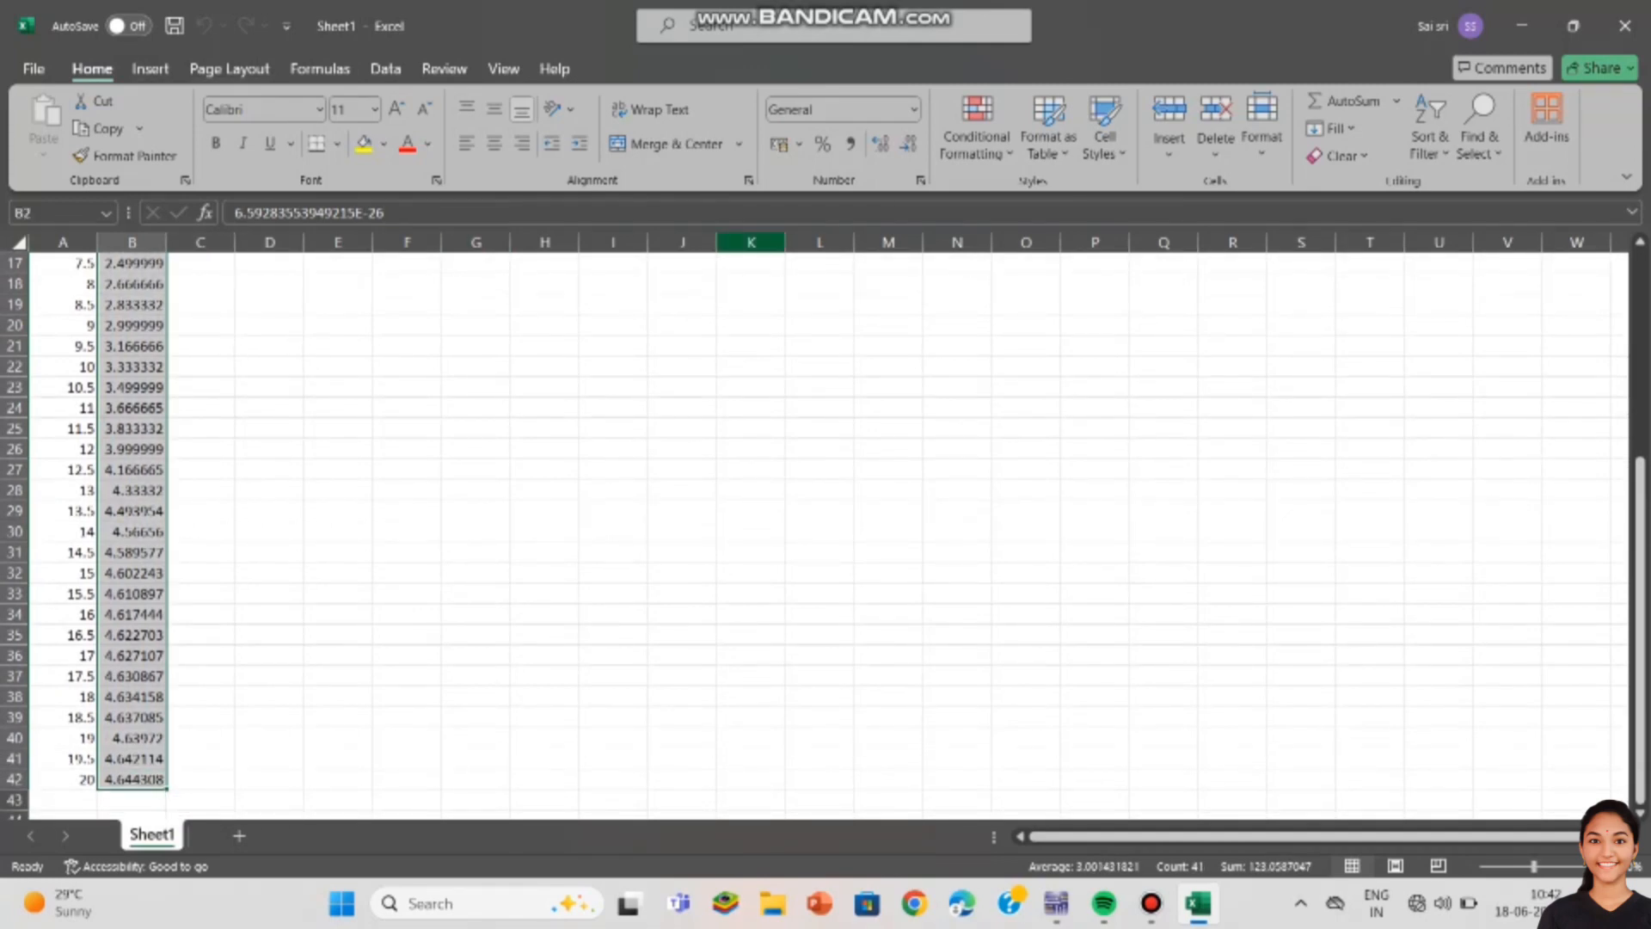
pyautogui.hotkey('ctrl', '1')
pyautogui.click(52, 117)
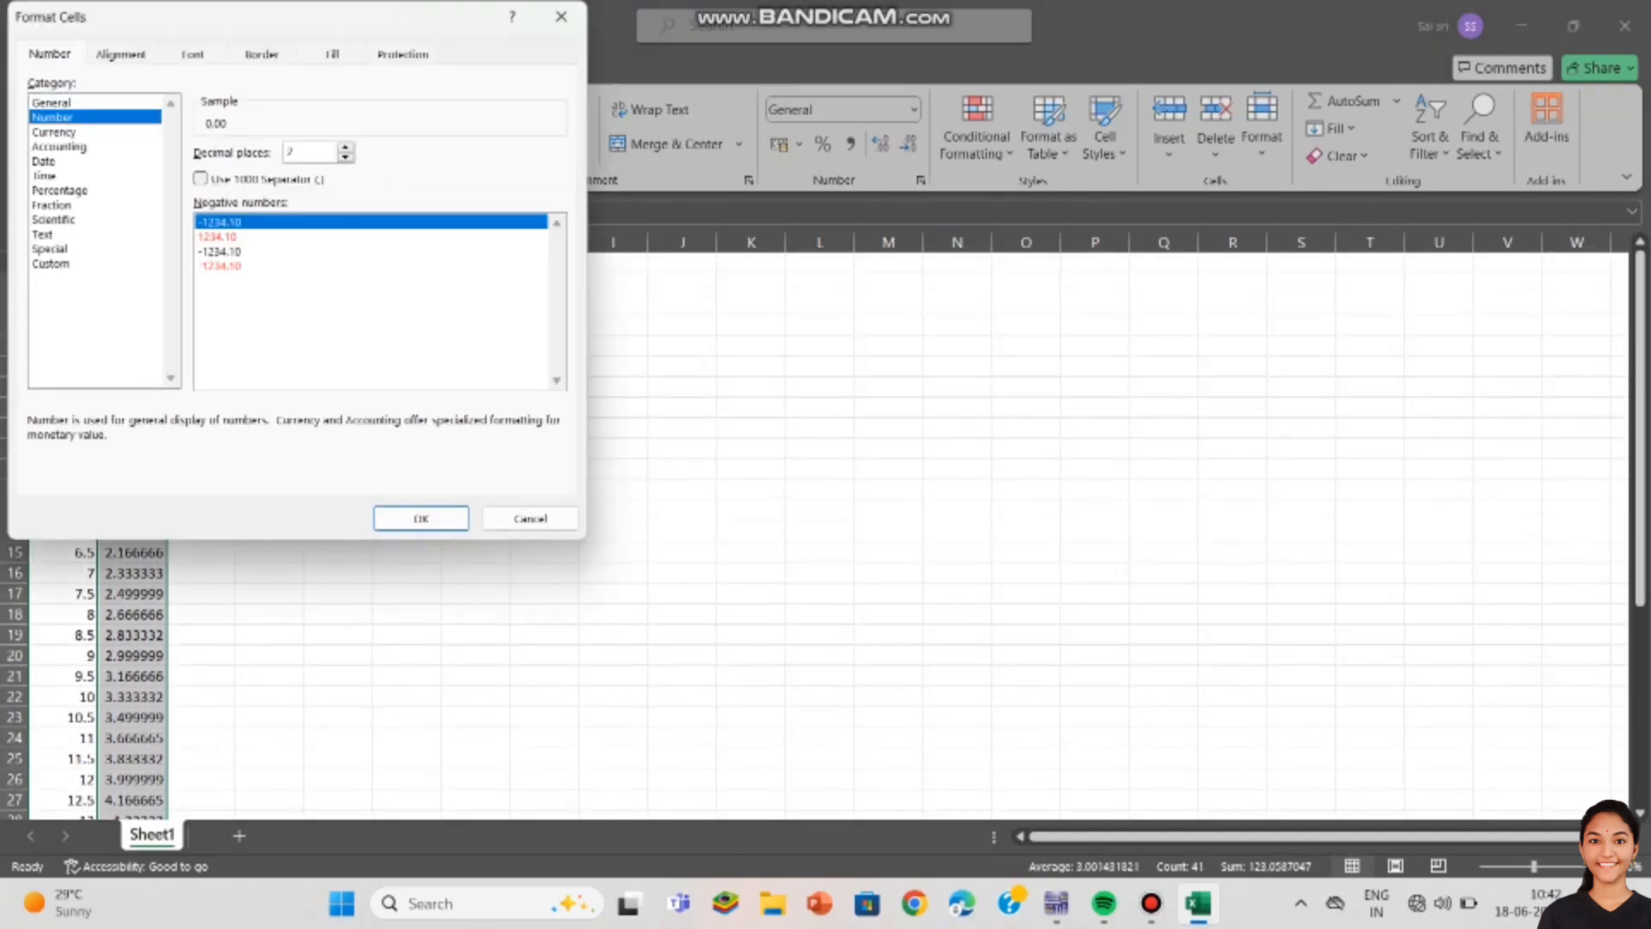
pyautogui.click(345, 157)
pyautogui.click(345, 147)
pyautogui.click(345, 147)
pyautogui.click(345, 157)
pyautogui.click(421, 518)
pyautogui.scroll(-7, 184, 806)
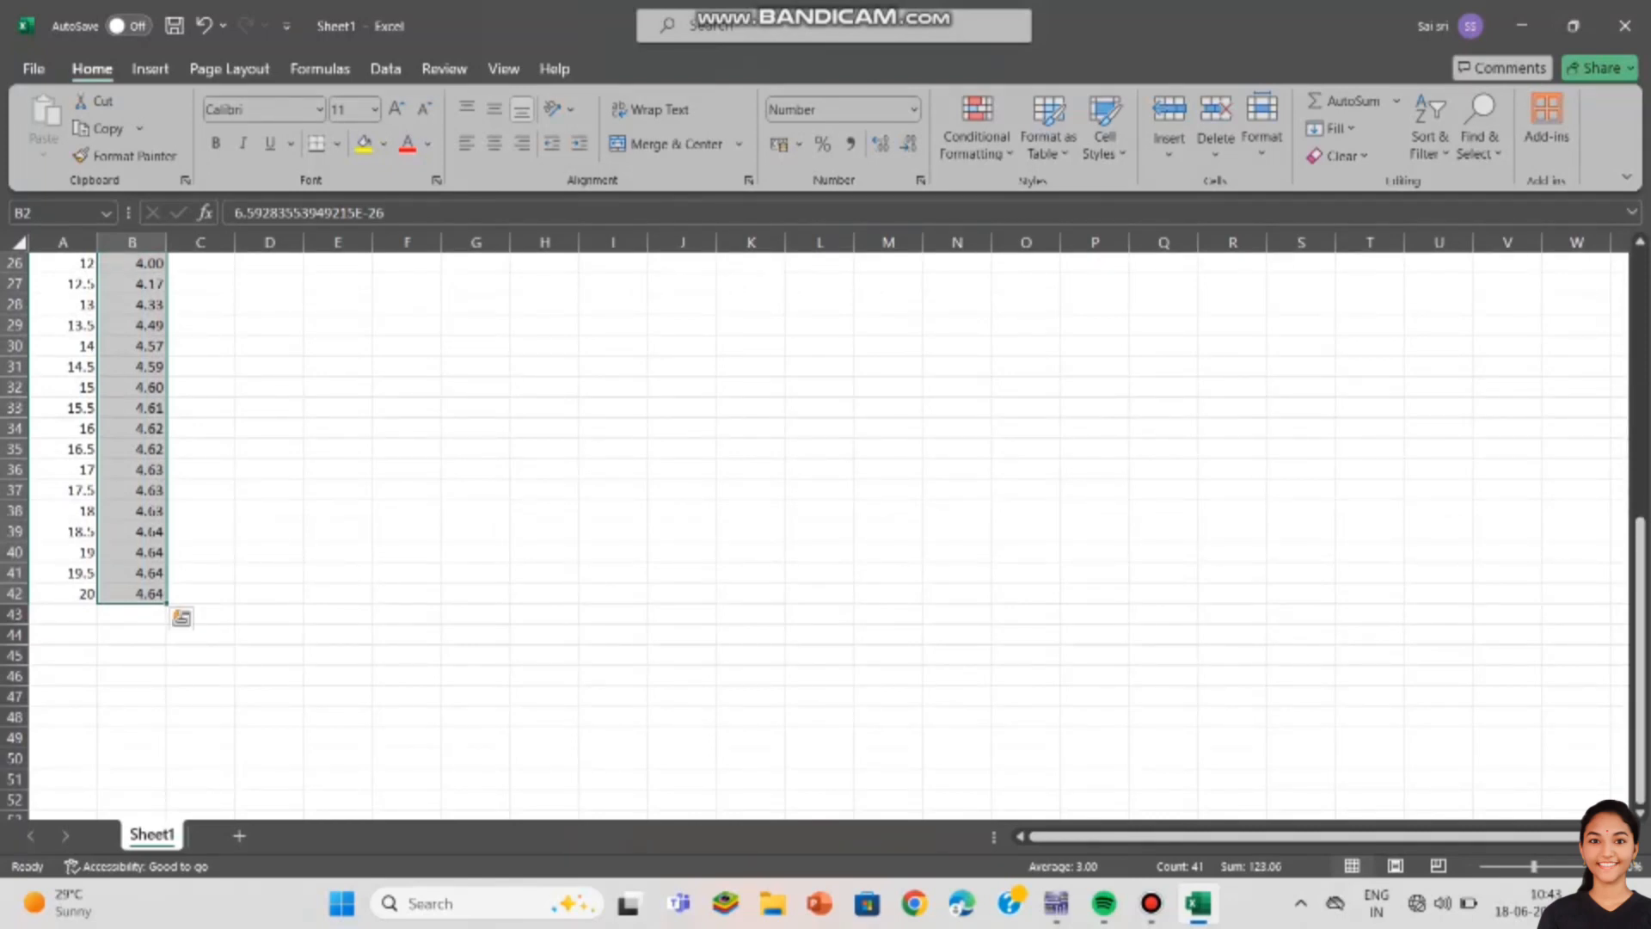
pyautogui.scroll(8, 269, 449)
pyautogui.click(269, 449)
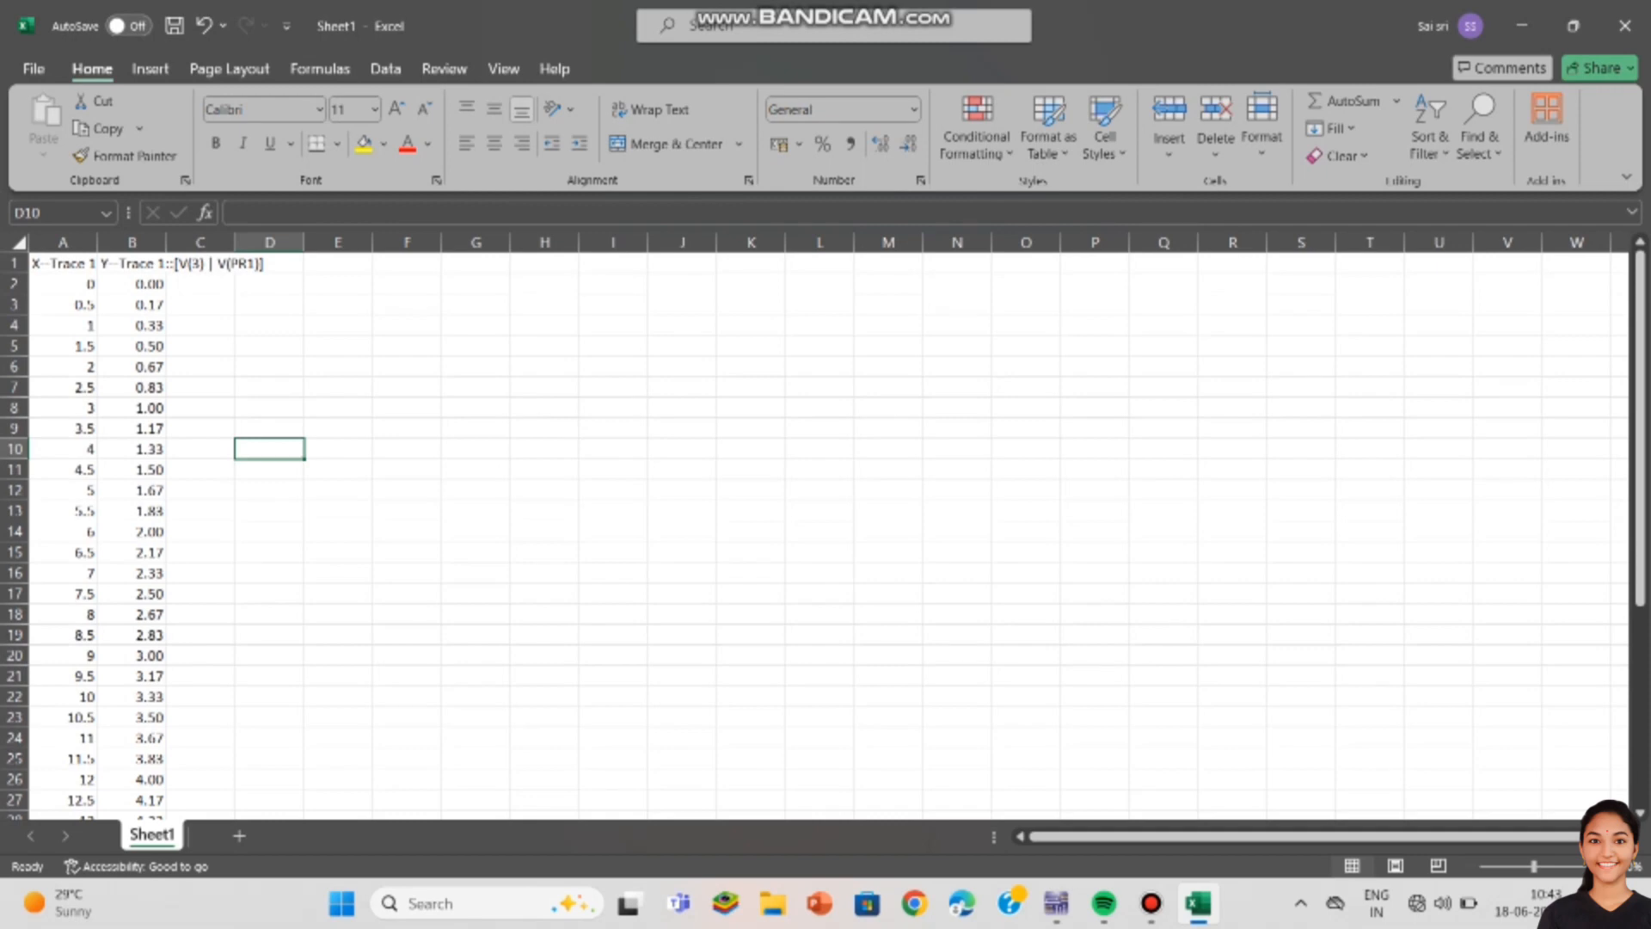
# Step: Insert a line chart based on the range A1:C42
pyautogui.moveTo(52, 263); pyautogui.dragTo(236, 789)
pyautogui.click(151, 69)
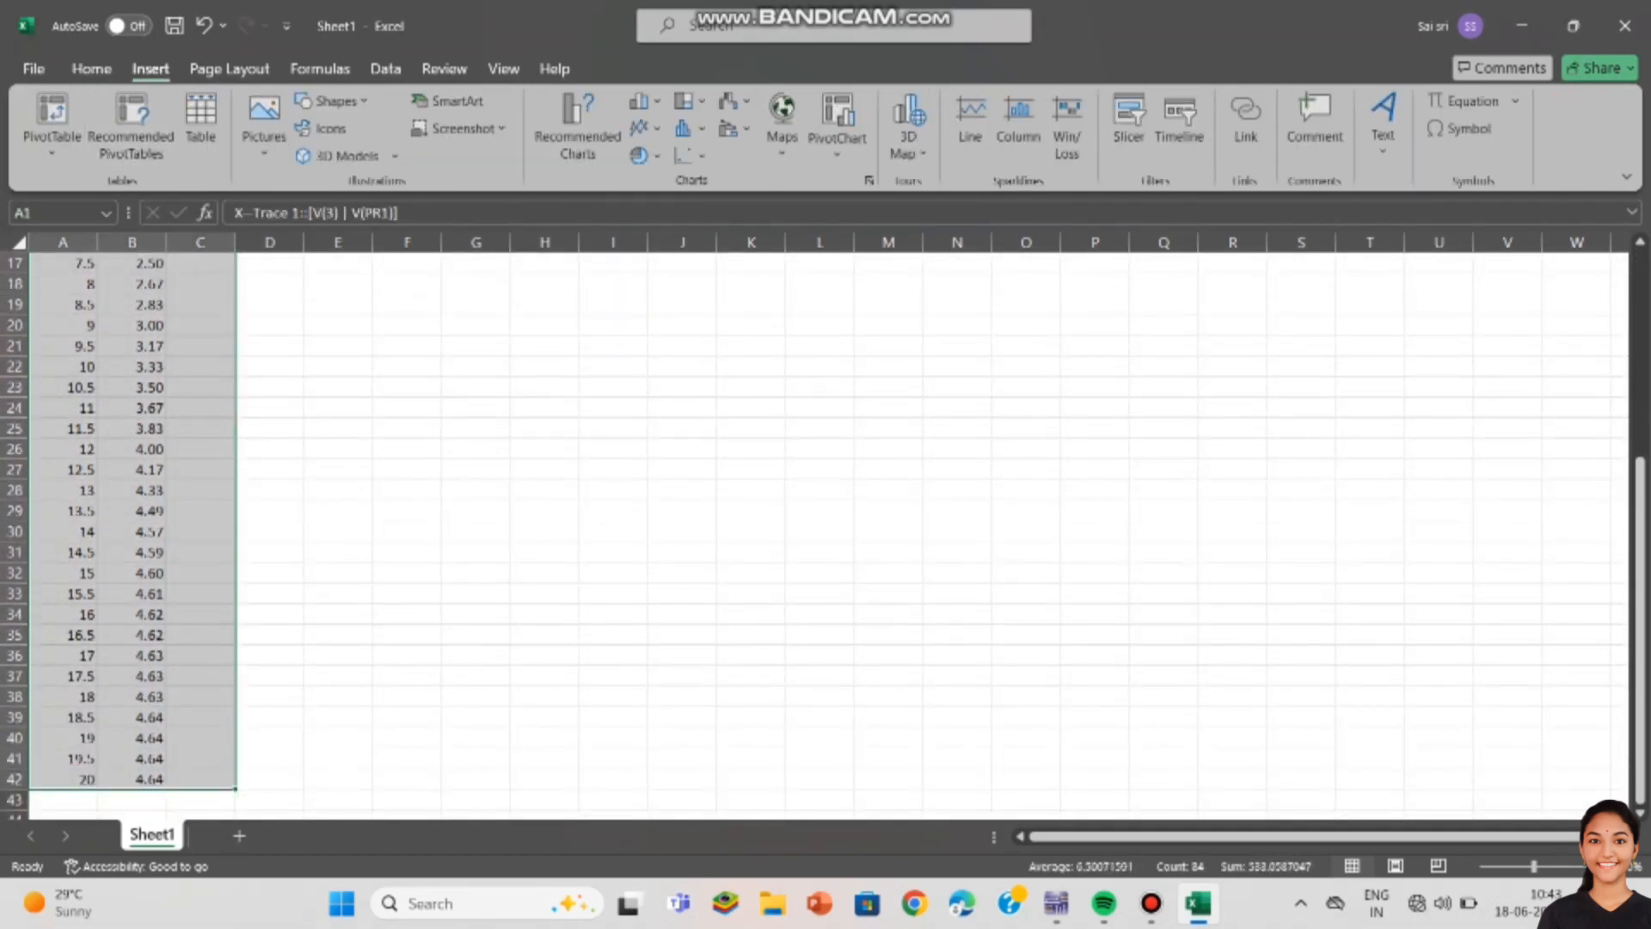
pyautogui.click(646, 129)
pyautogui.click(657, 263)
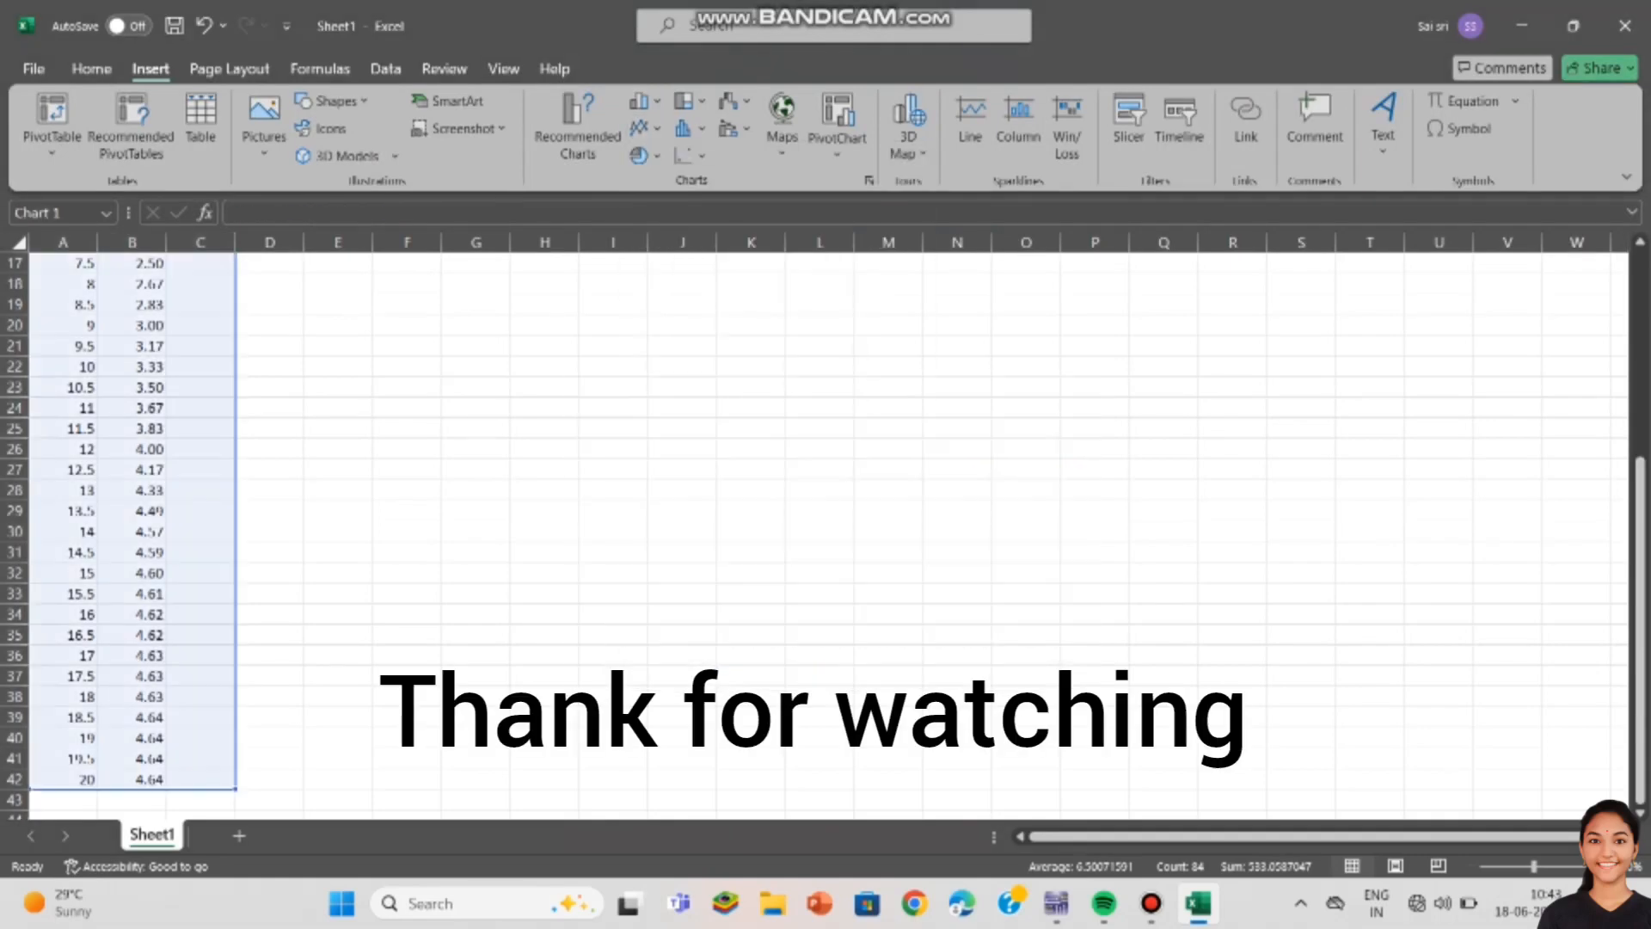